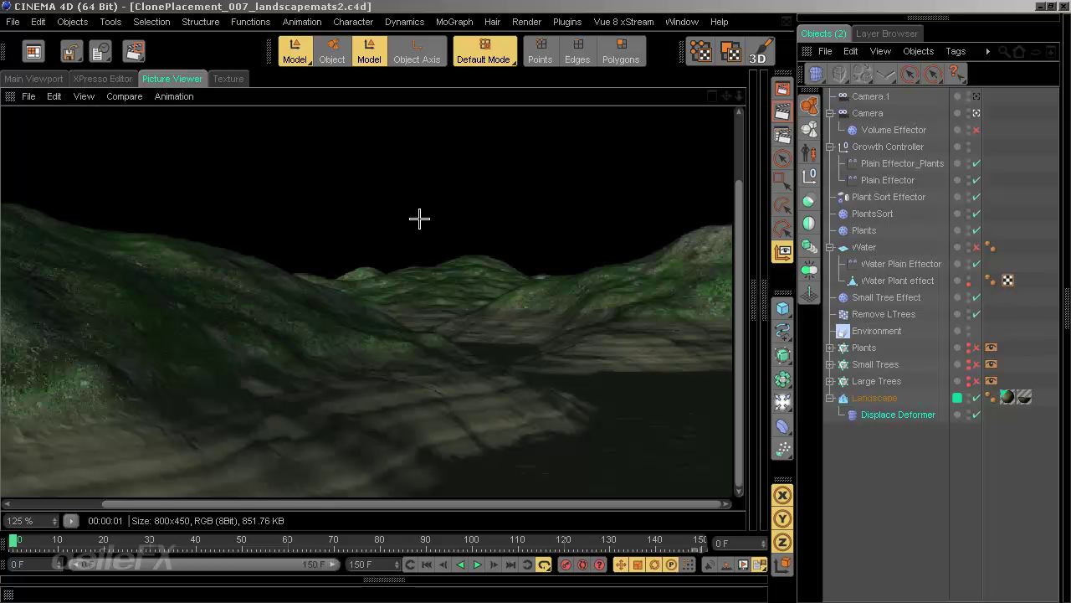
Step: Add a Sky object to the scene with Create Sky
click(73, 22)
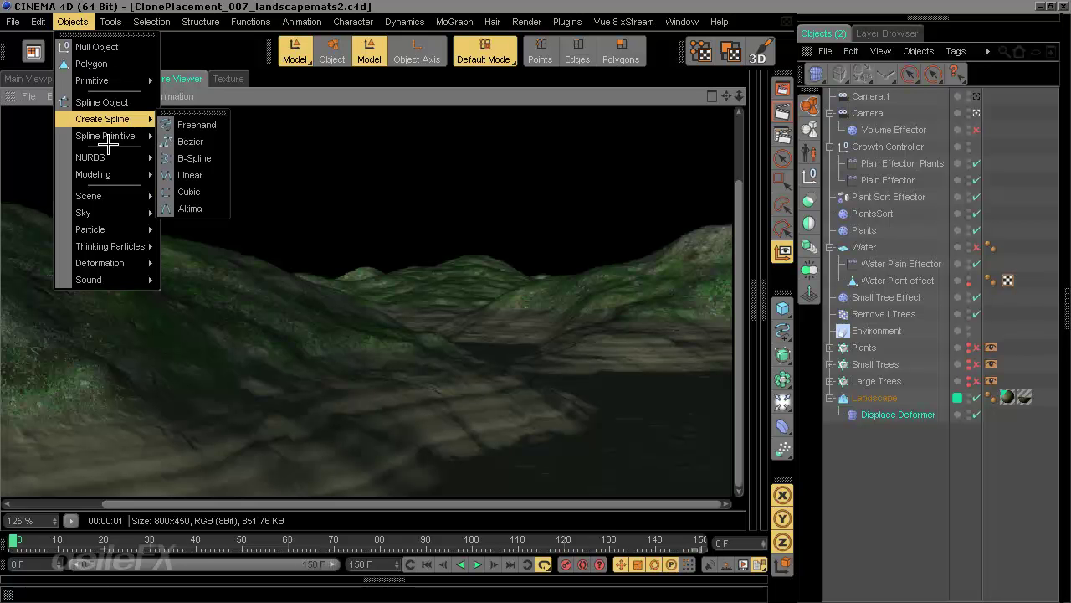
mouse_move(134, 212)
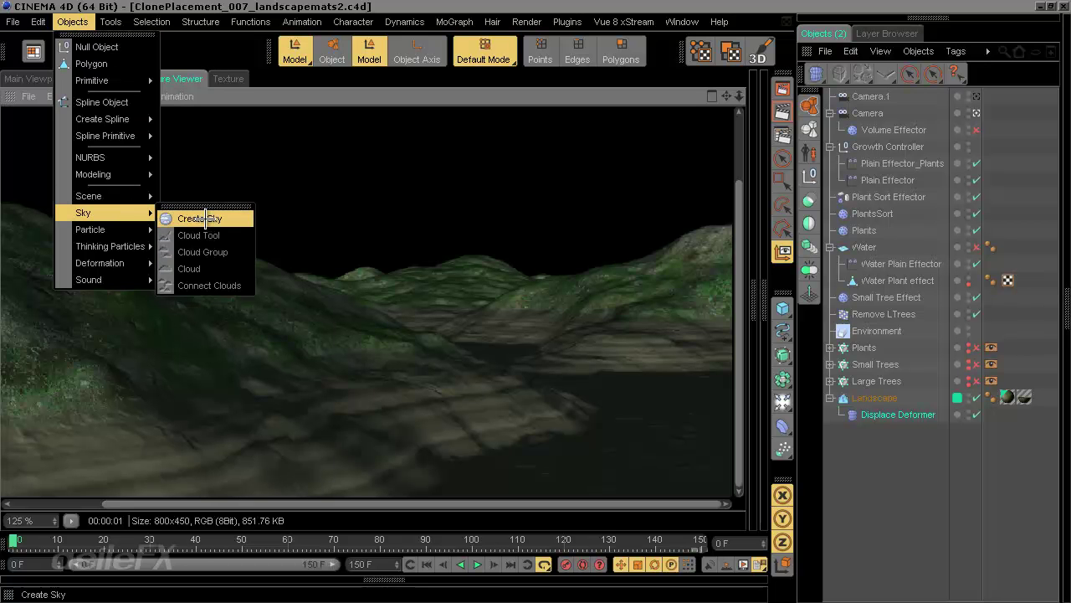
click(205, 219)
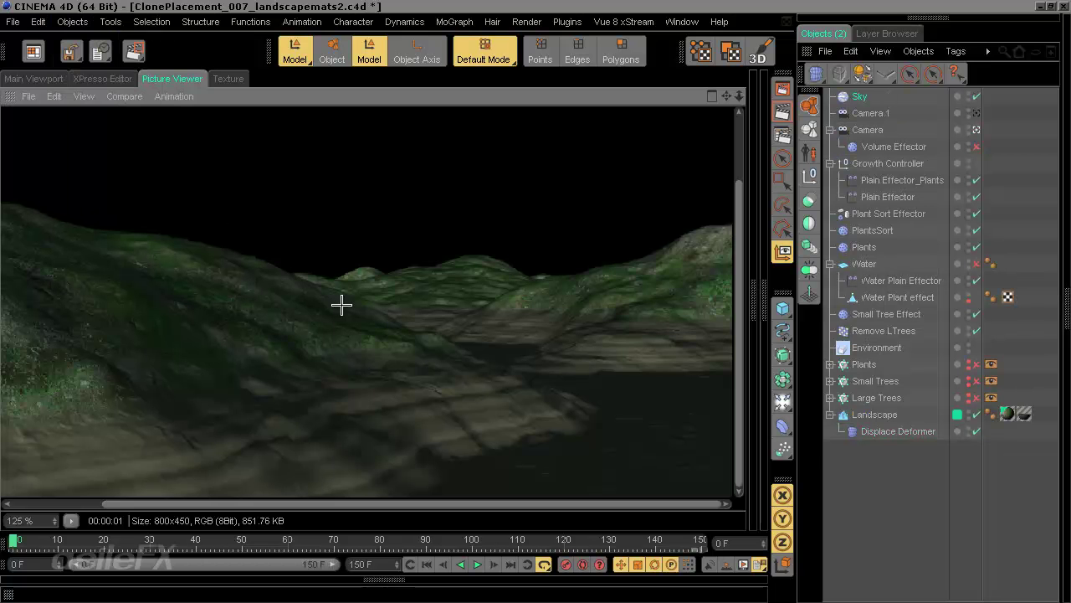
Step: Limit the material list to materials without a layer and create a new material for editing
click(756, 300)
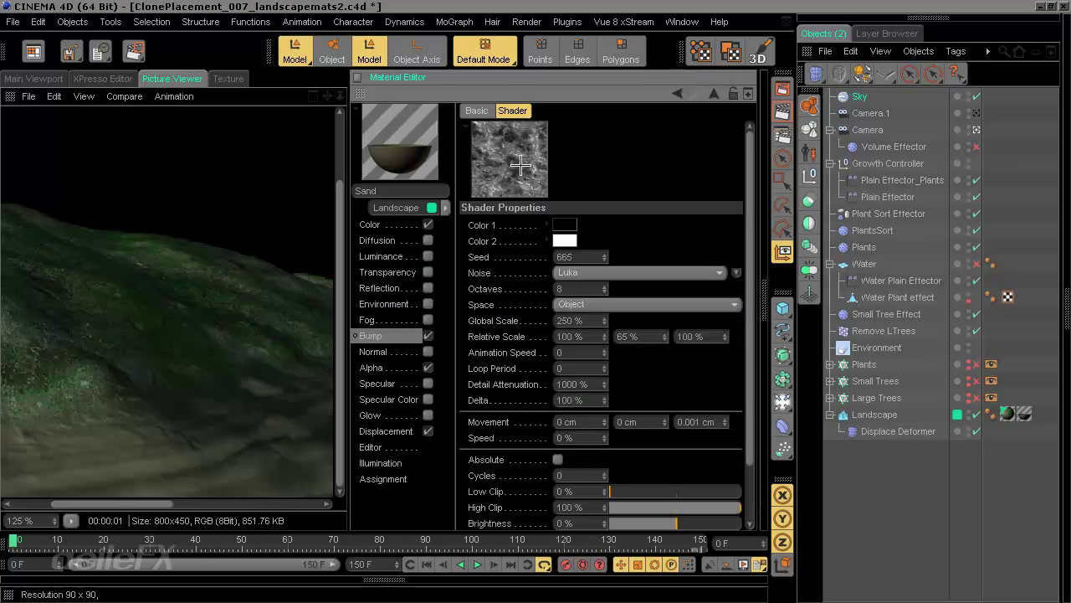
click(355, 81)
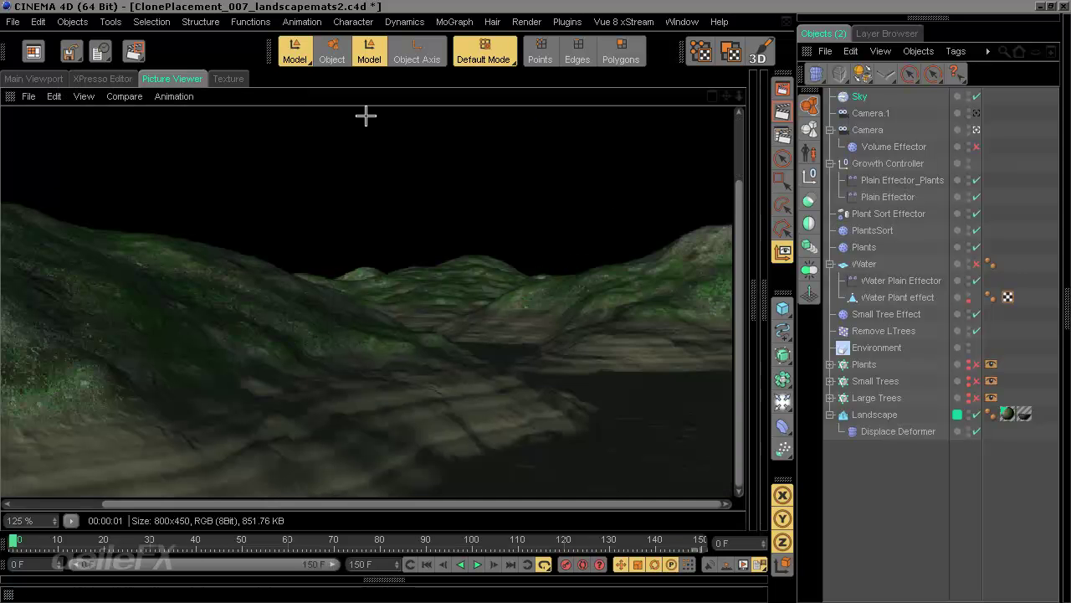
click(761, 306)
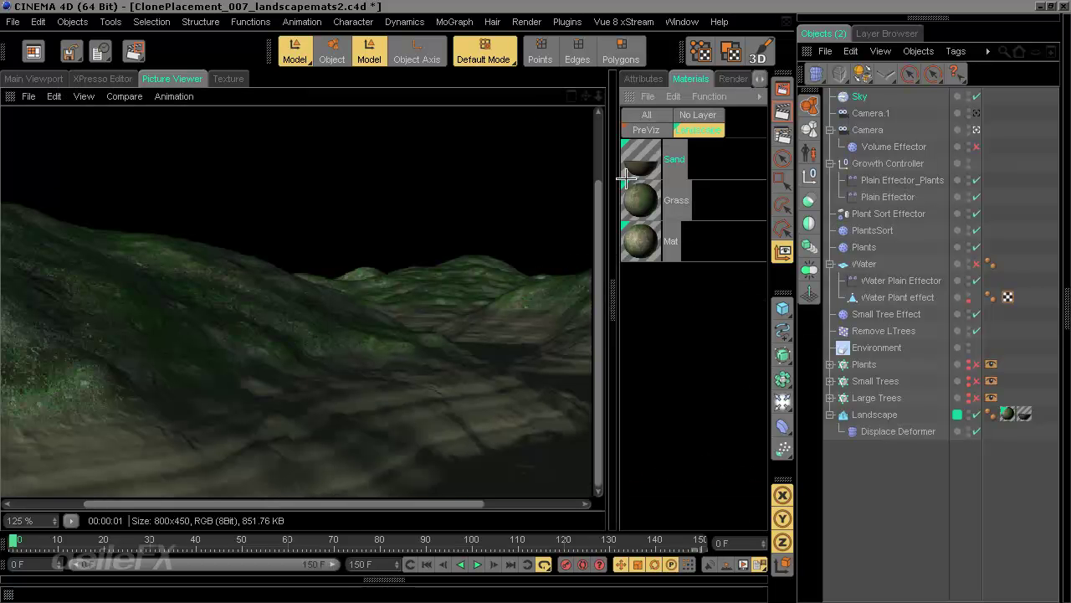
drag(615, 301, 573, 302)
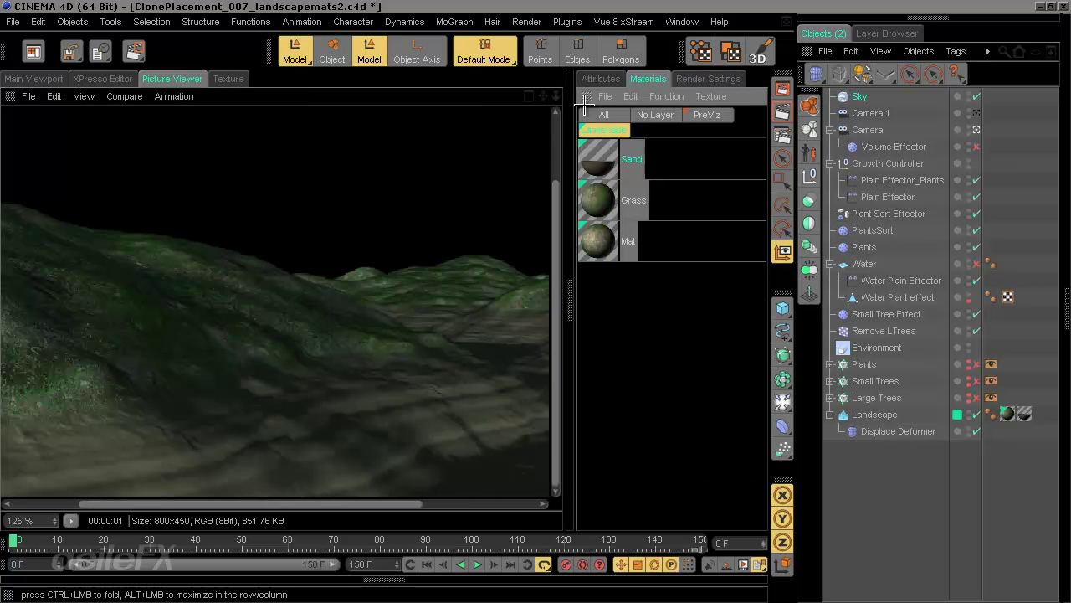
click(605, 115)
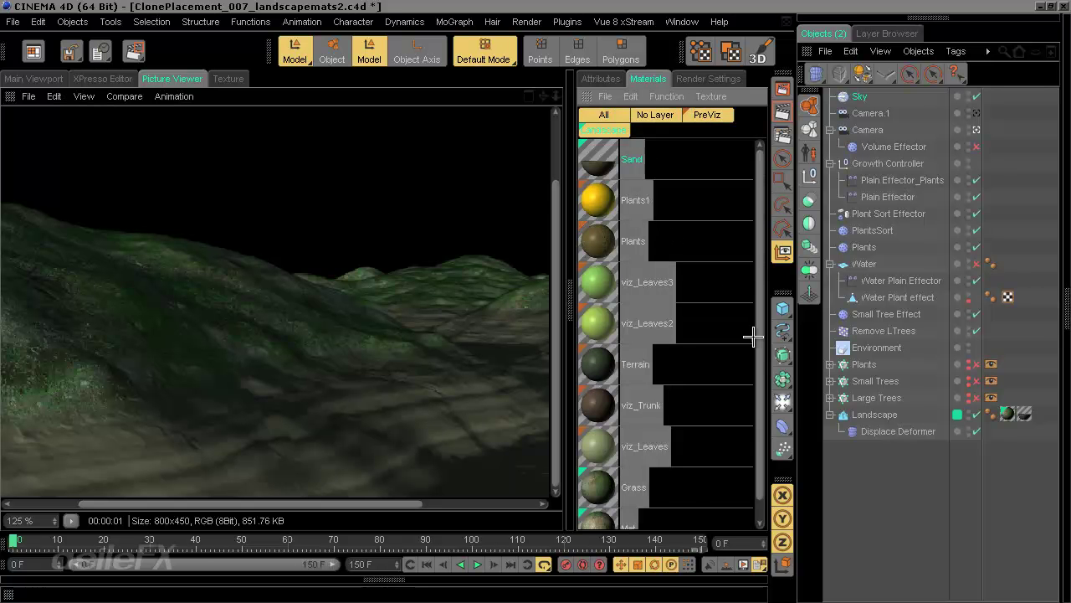
click(781, 400)
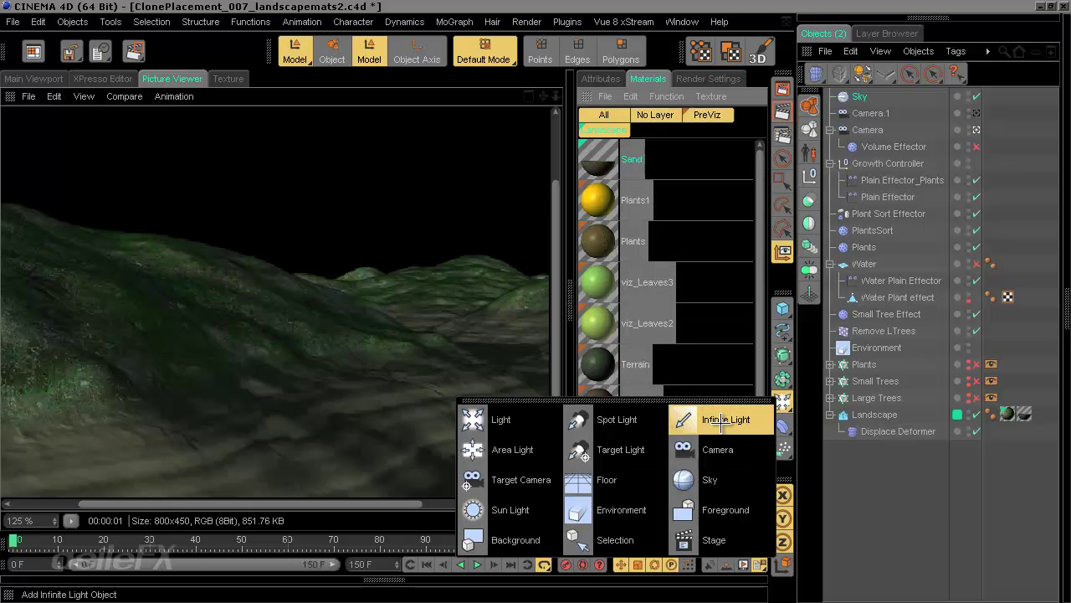
click(936, 513)
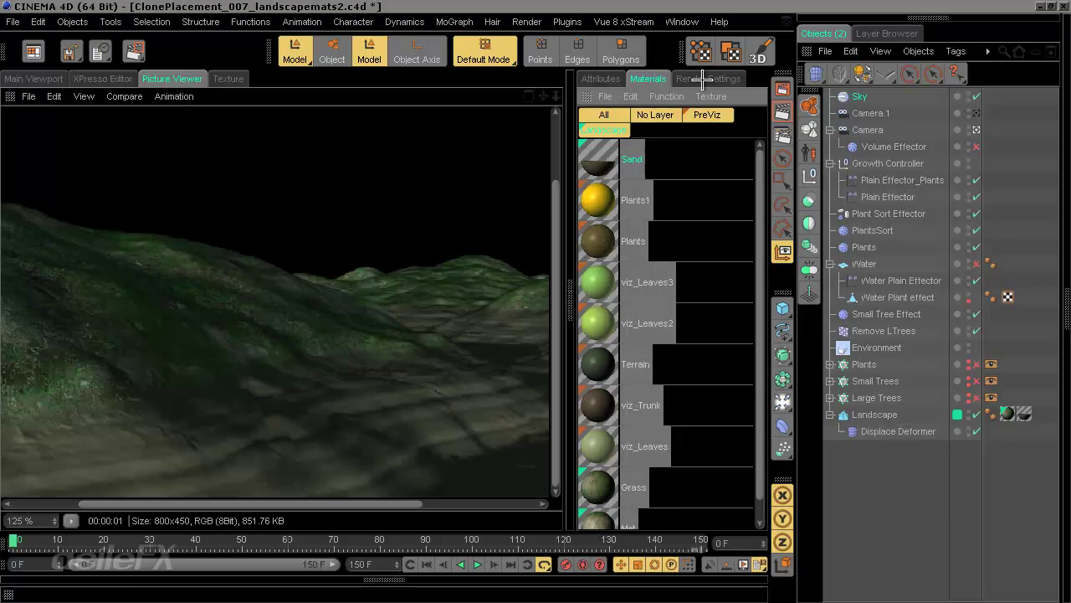
click(652, 115)
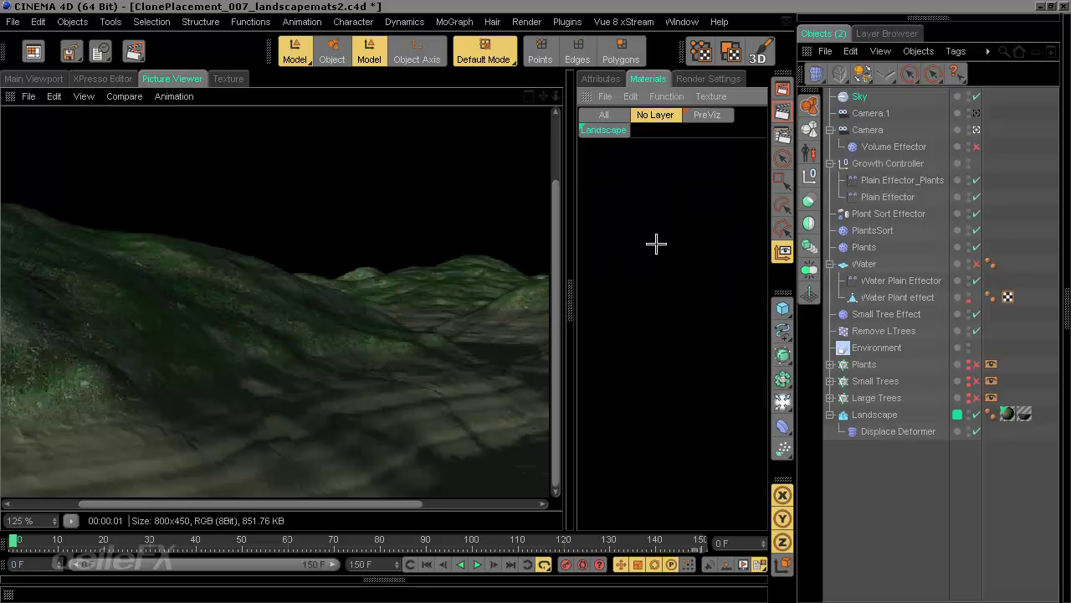
double_click(599, 161)
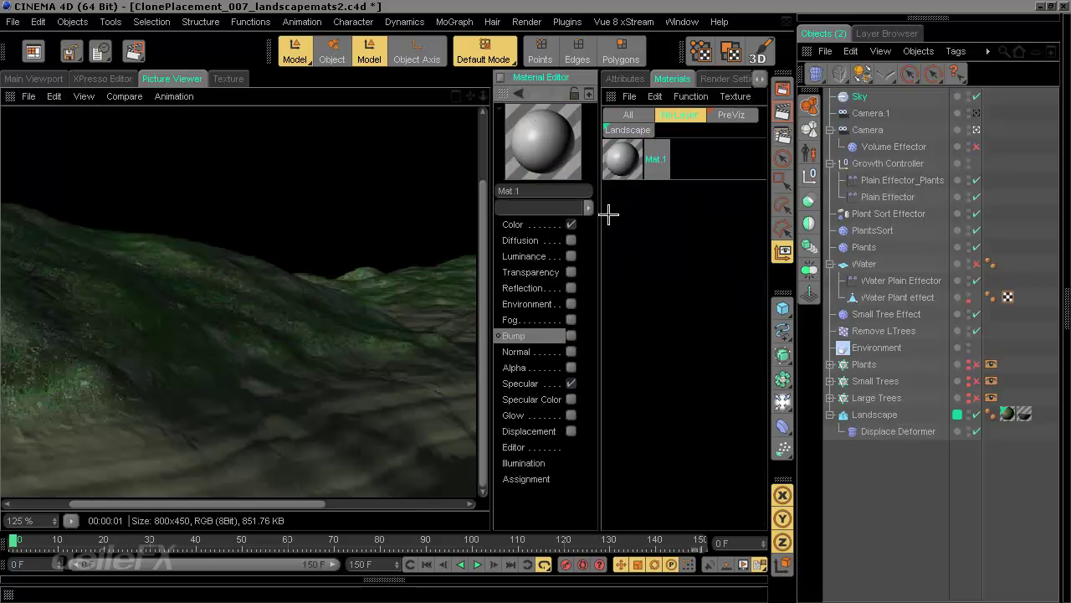
Step: Turn off the new material's Color and Specular channels and enable its Luminance channel
click(571, 224)
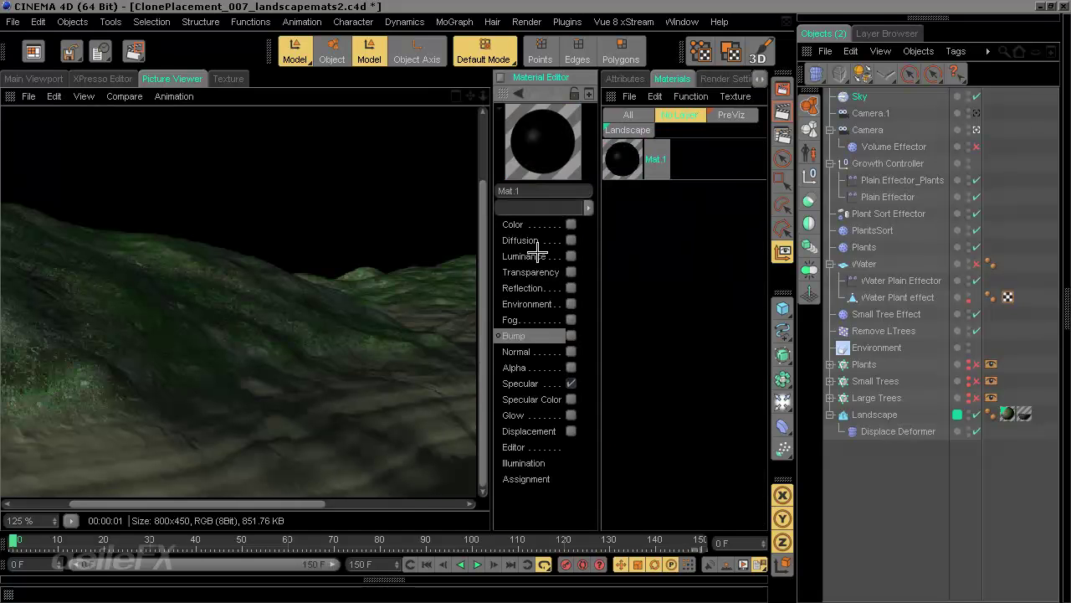
click(531, 256)
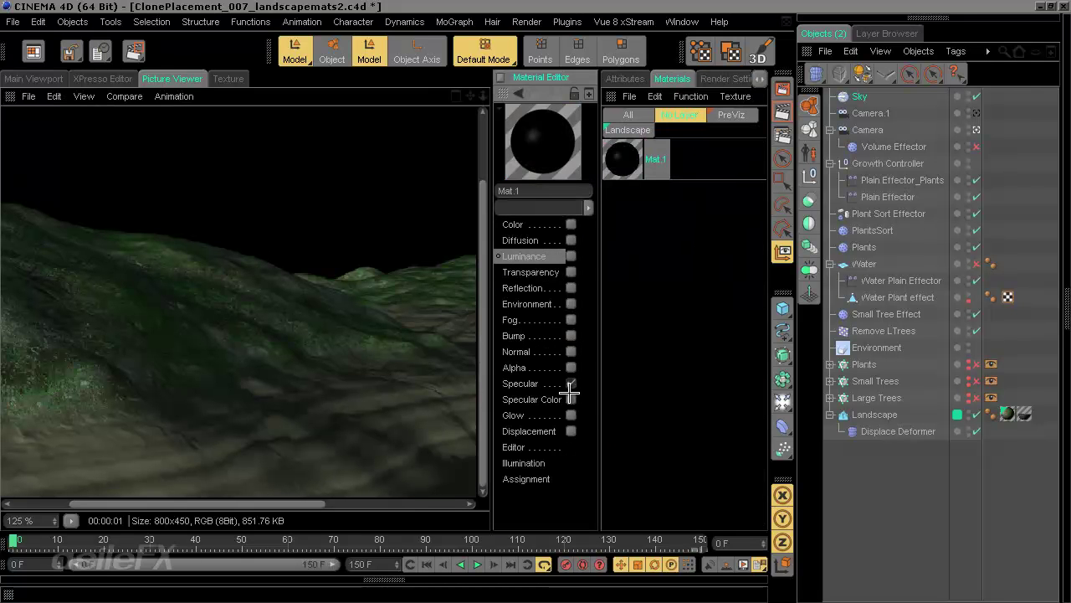
click(571, 257)
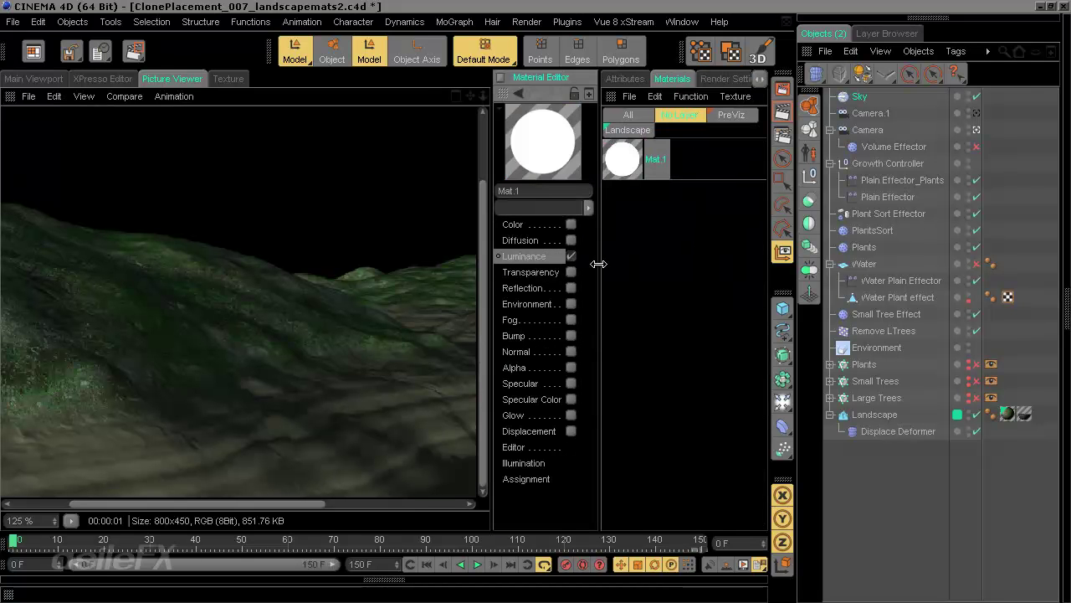
Step: Load a Gradient shader into the Luminance texture and set the gradient type to 2D - V
drag(598, 264, 521, 263)
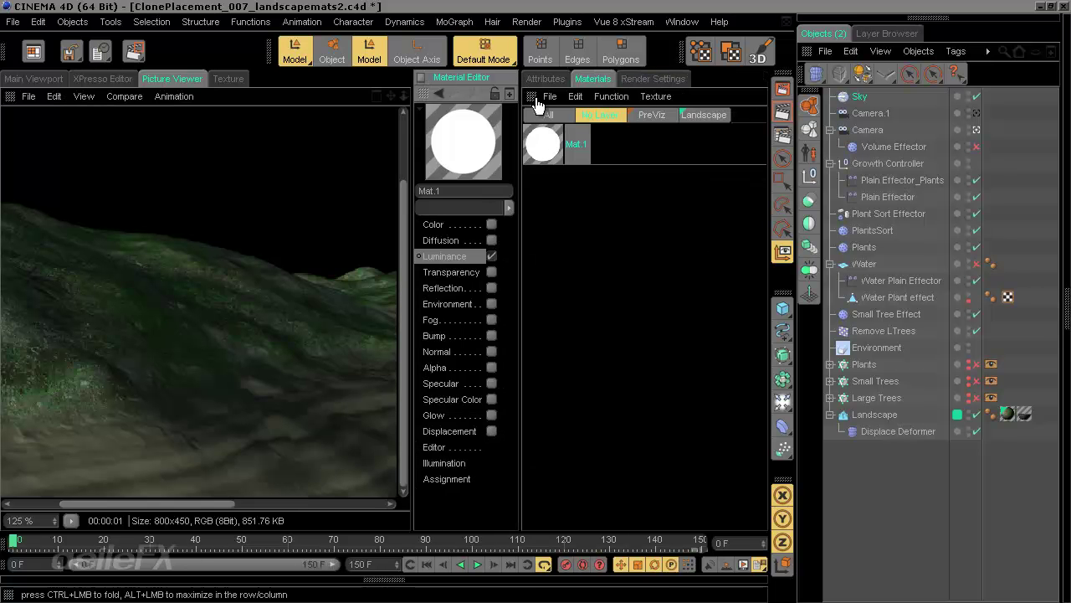
ctrl+click(534, 98)
drag(603, 227, 353, 227)
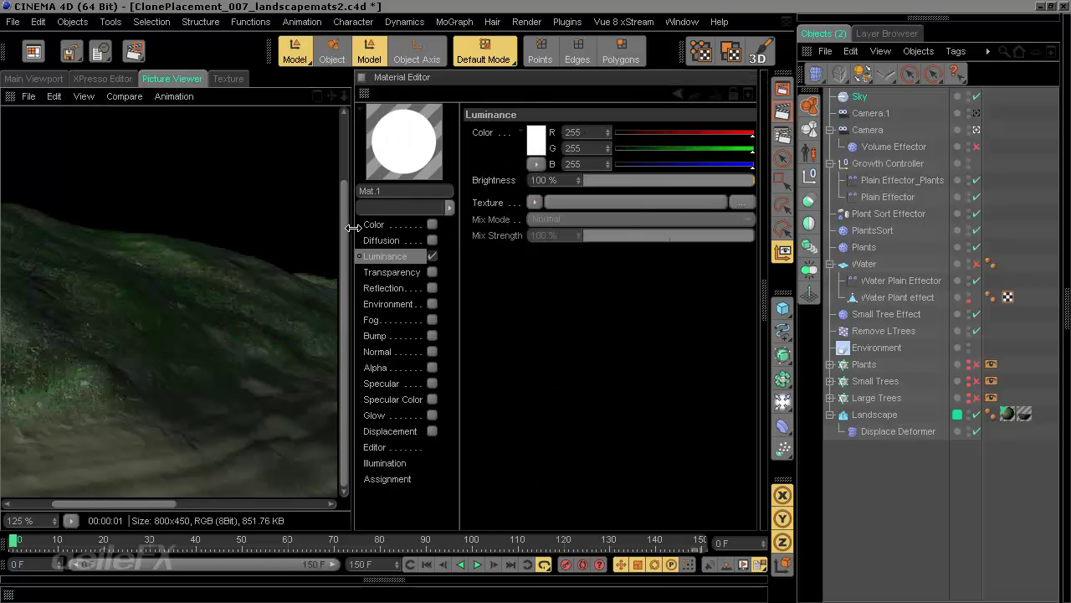
click(536, 201)
click(584, 399)
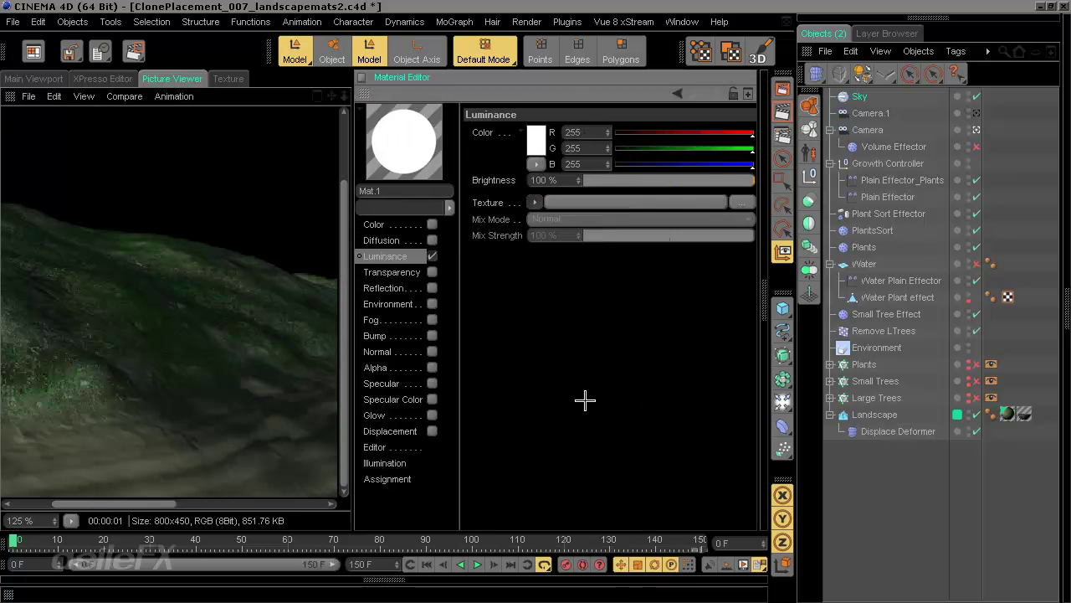
click(614, 205)
click(586, 249)
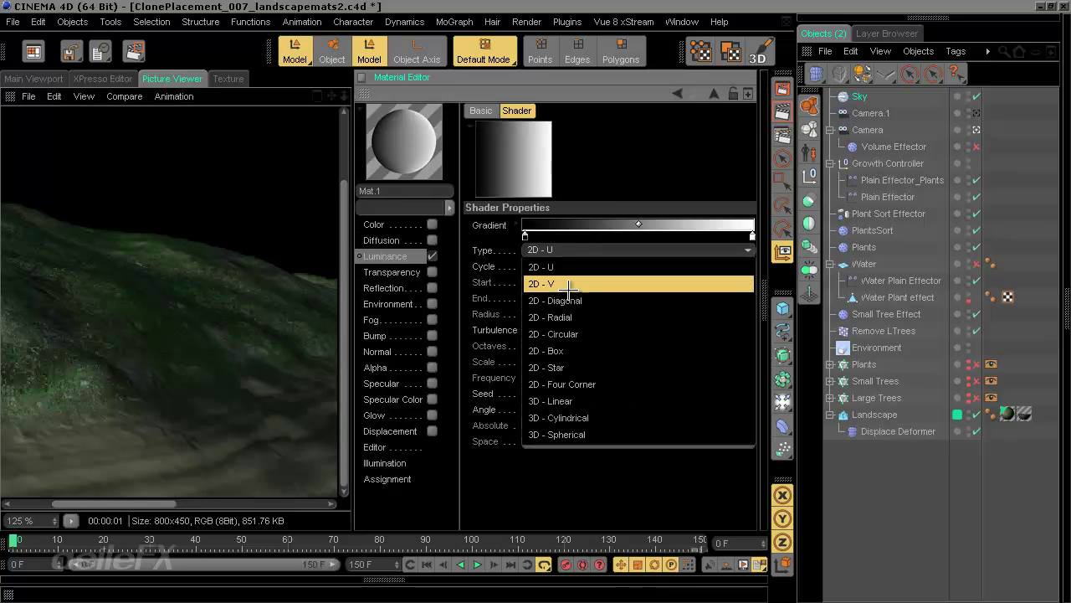
click(578, 266)
Step: Move the gradient's black knot to just before the middle and colour it light sky blue
drag(525, 236, 628, 234)
double_click(627, 236)
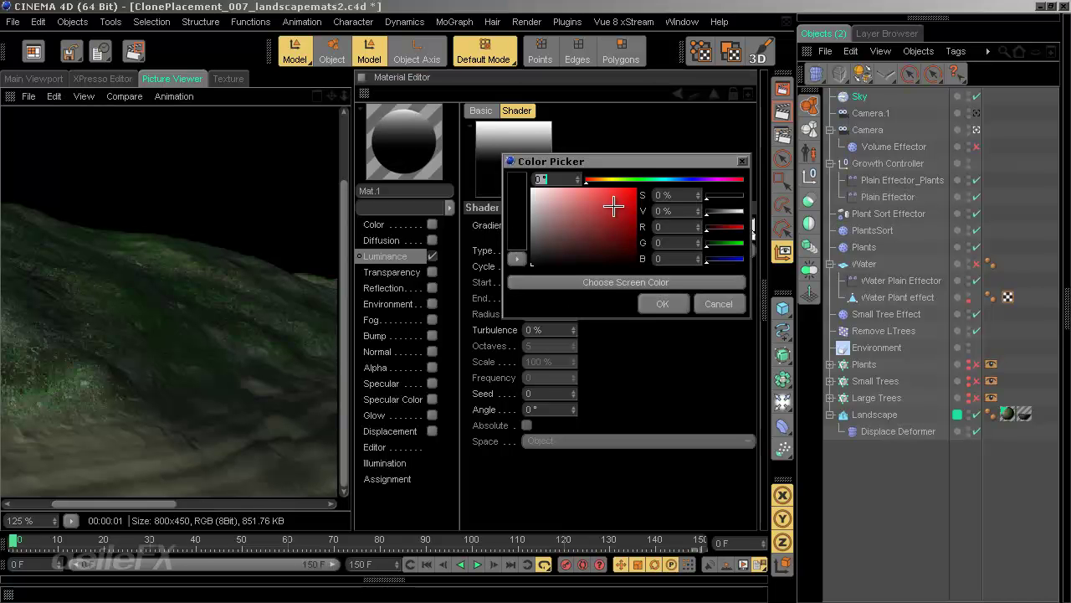
click(655, 179)
click(595, 201)
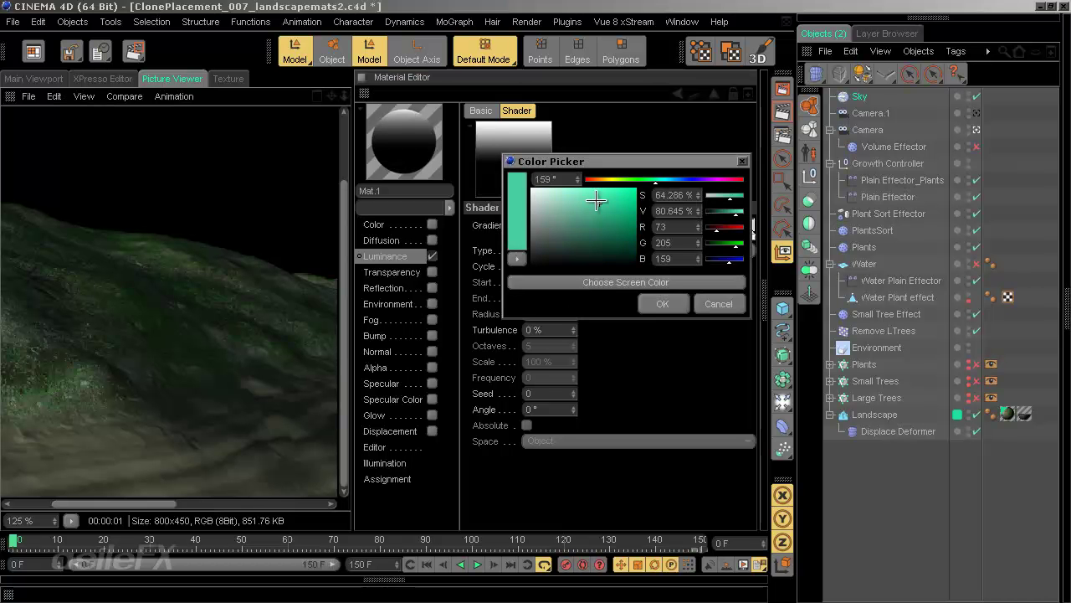
click(674, 179)
click(593, 191)
drag(593, 191, 586, 194)
click(659, 303)
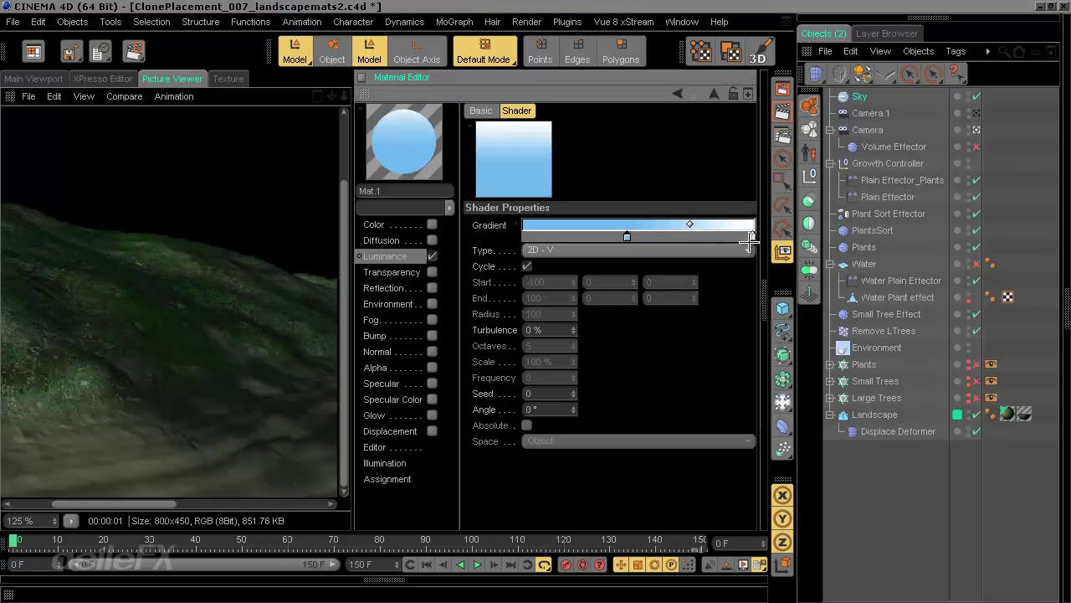
Step: Change the gradient's white end knot to a dark blue
double_click(751, 237)
click(721, 207)
click(804, 180)
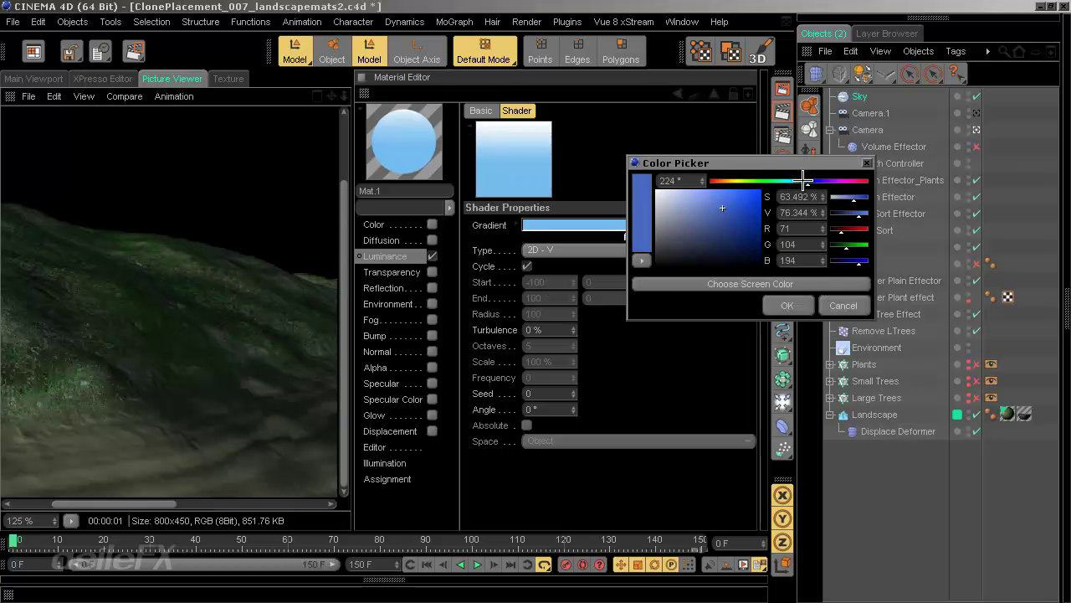
click(787, 305)
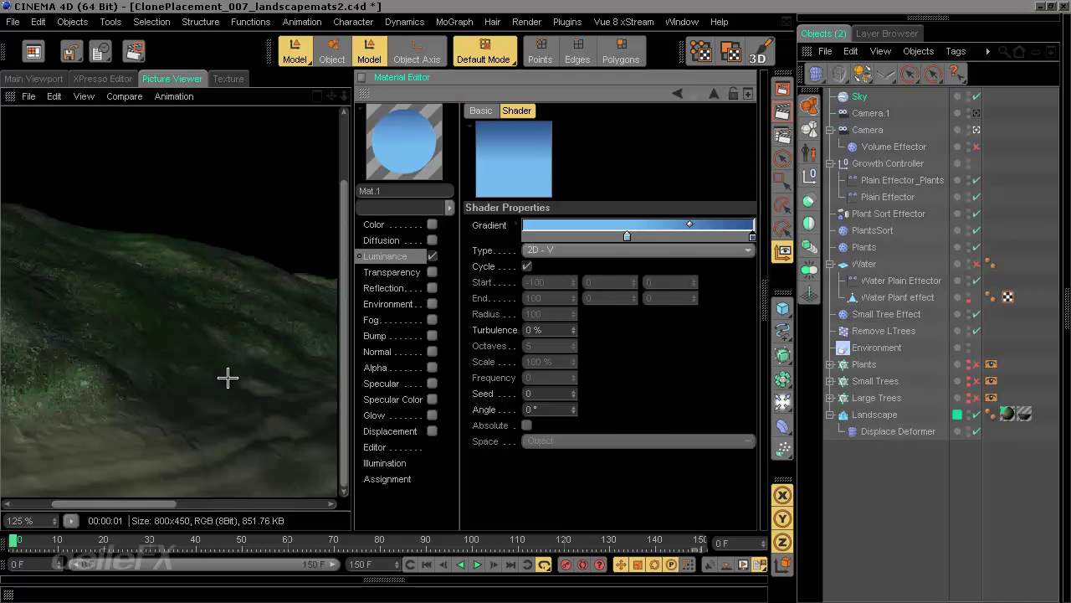
Step: Render the scene with the gradient material on a new Background object and the Sky disabled, and delete that Background again
drag(783, 400, 460, 531)
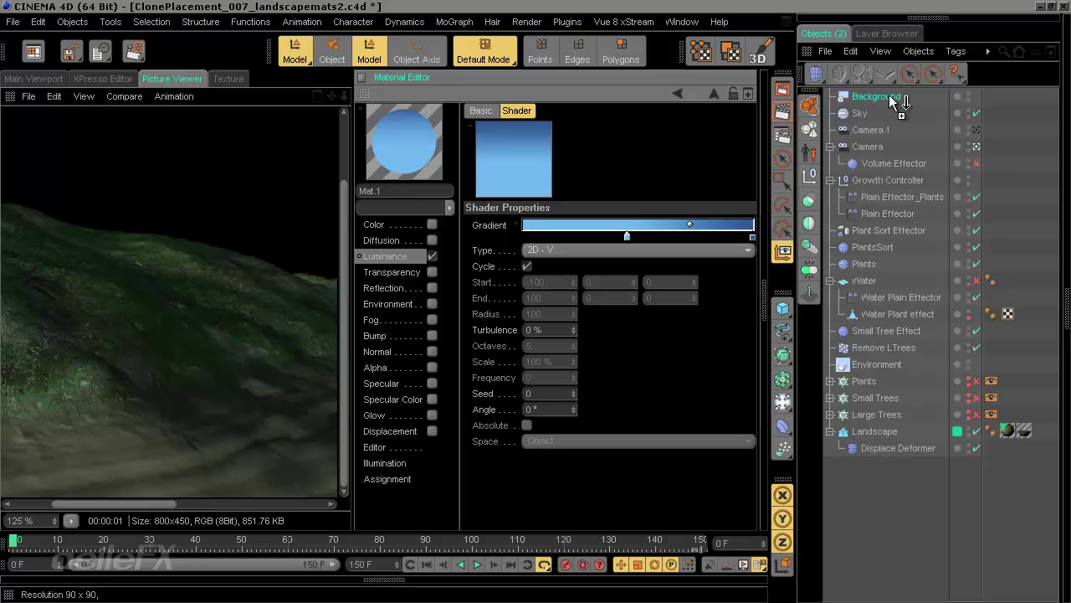
click(783, 111)
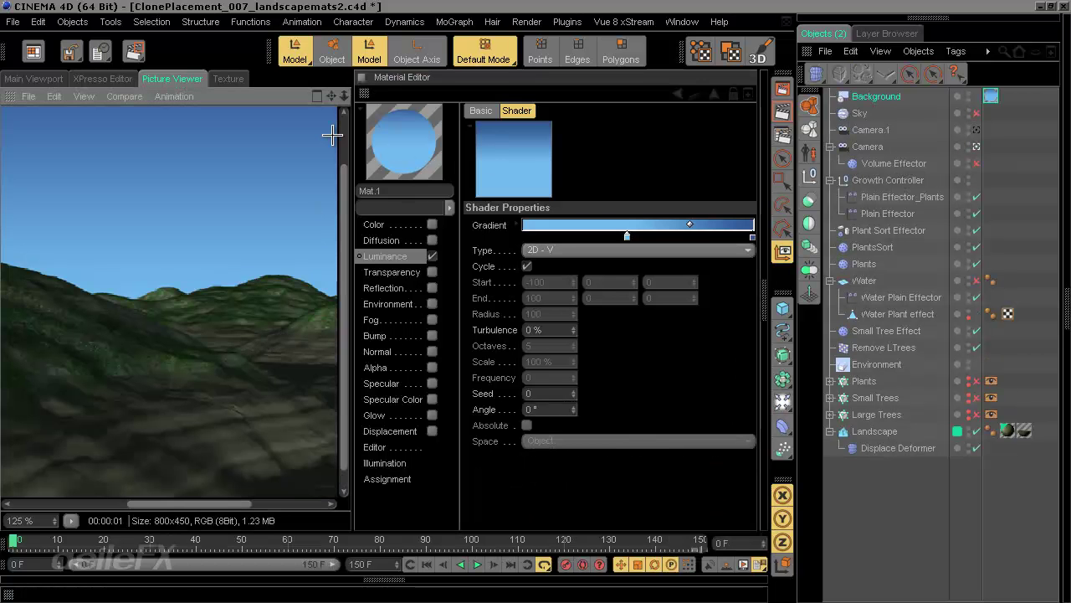
click(345, 108)
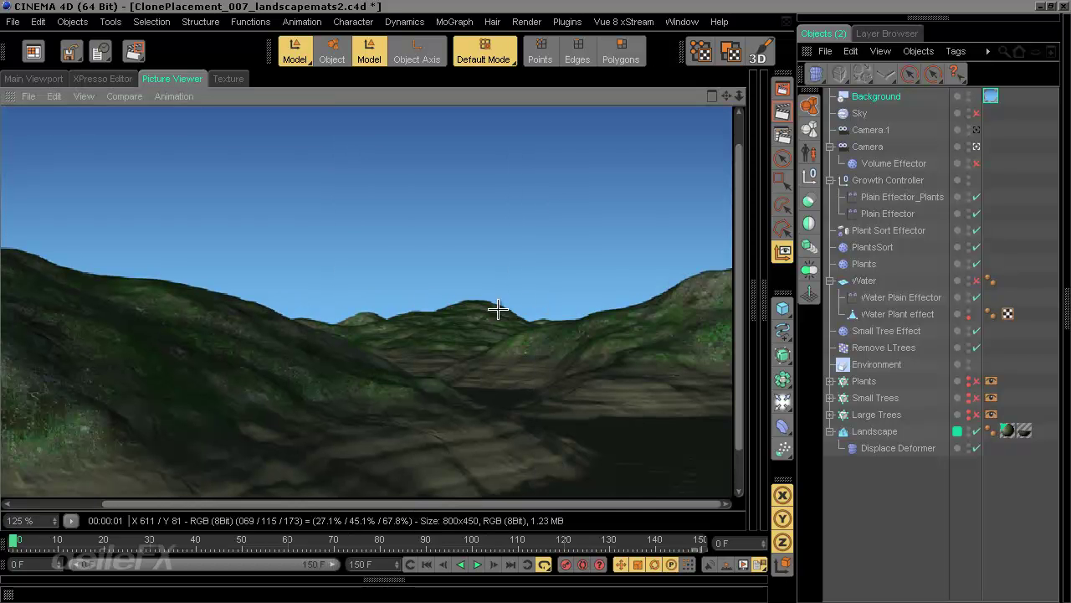
drag(391, 298, 543, 282)
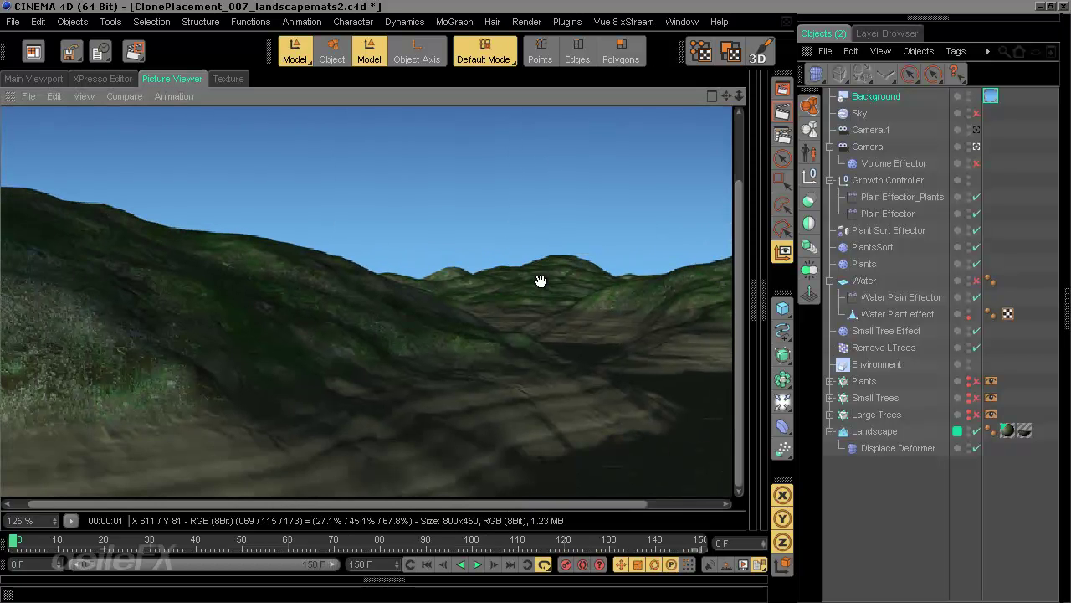
scroll(531, 282, down, 1)
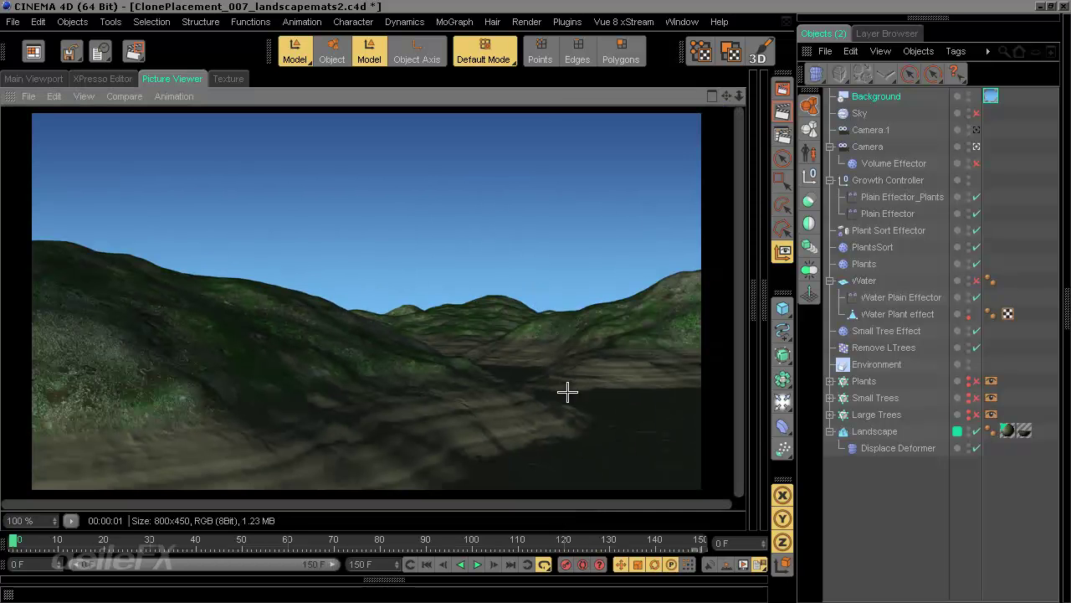
key(Delete)
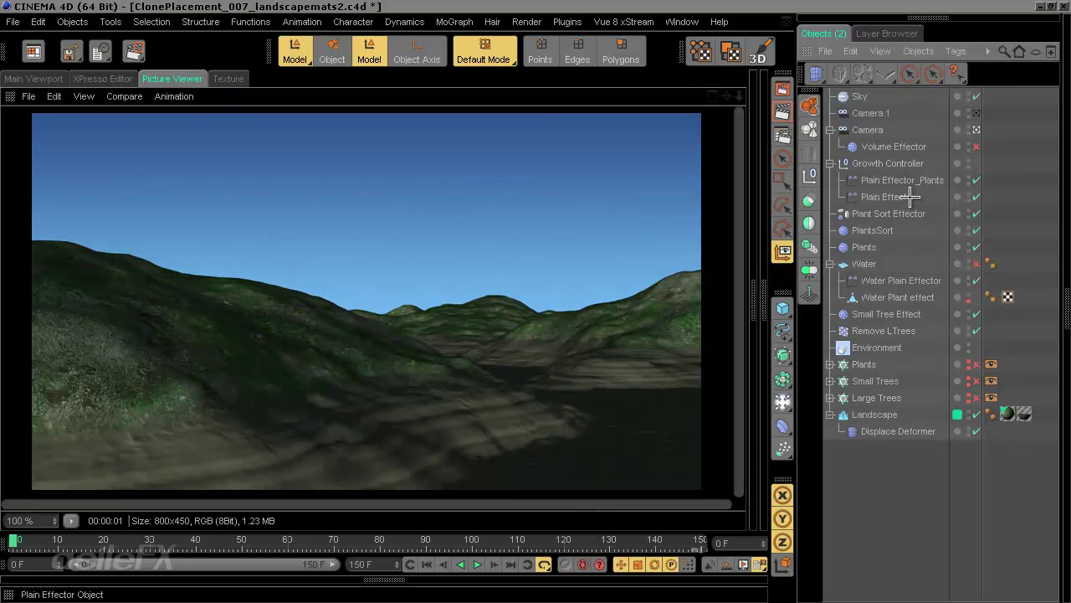
Step: Examine the Sky object's sky colour settings and its sun and shadow settings
click(763, 296)
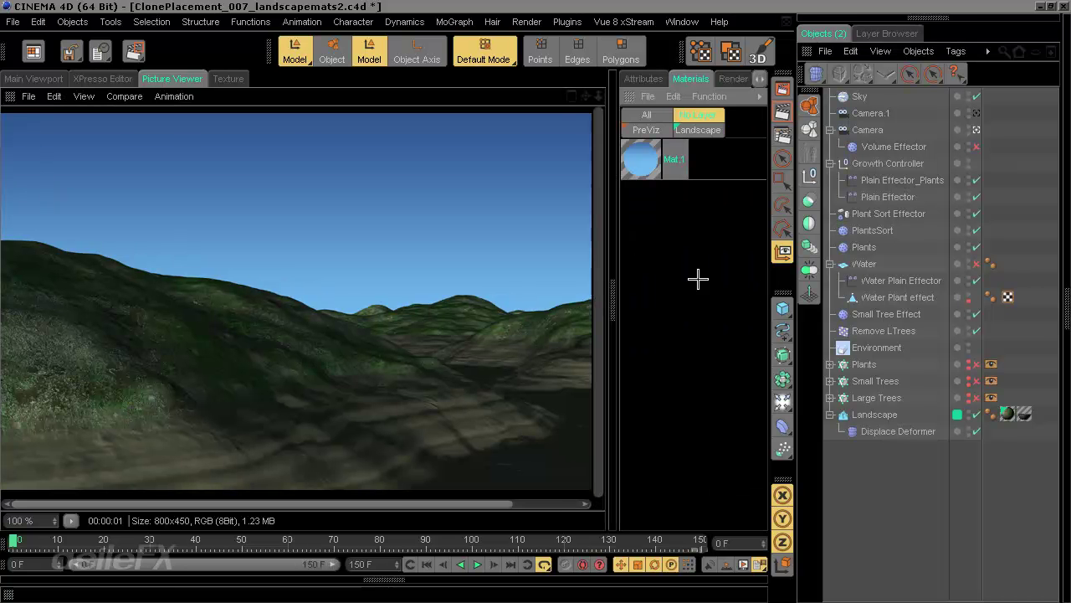
drag(606, 259, 346, 258)
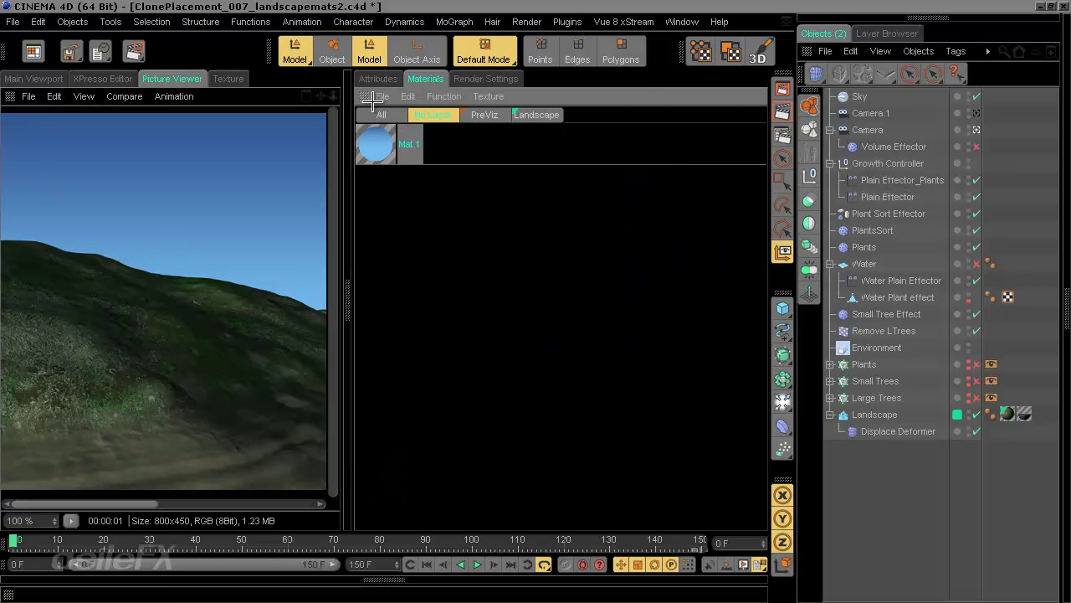
click(378, 79)
click(861, 96)
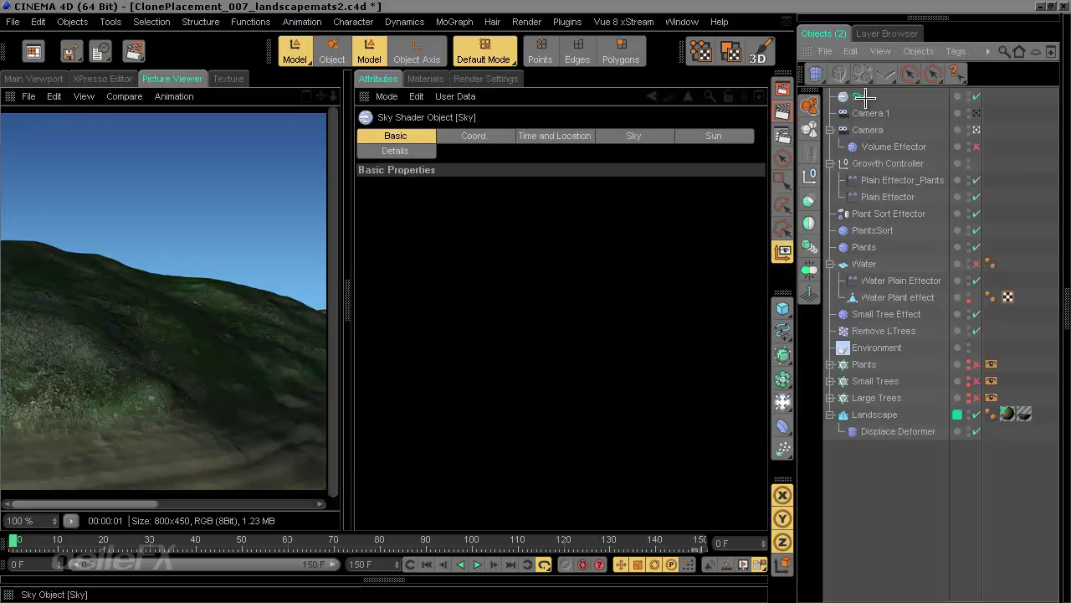
click(661, 135)
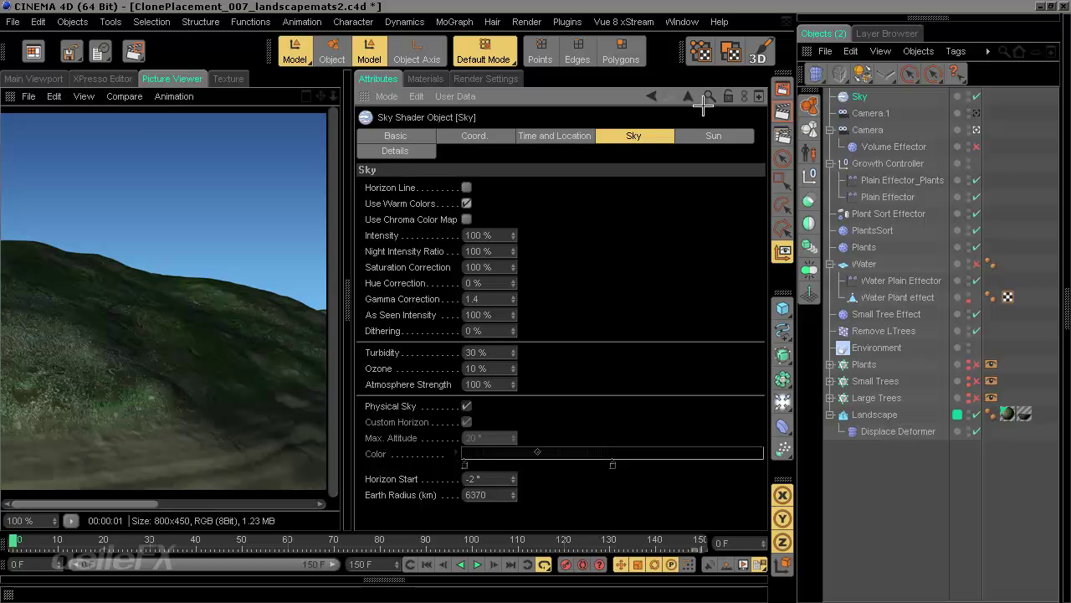
click(718, 135)
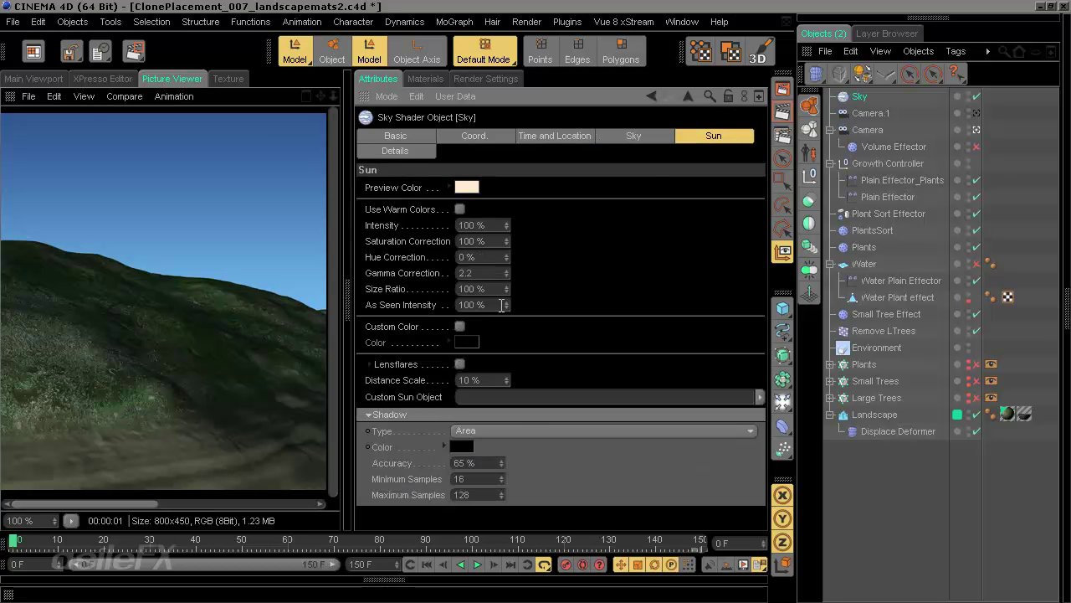
Step: Set the Sky's sun shadow type to Raytraced (Hard)
click(539, 430)
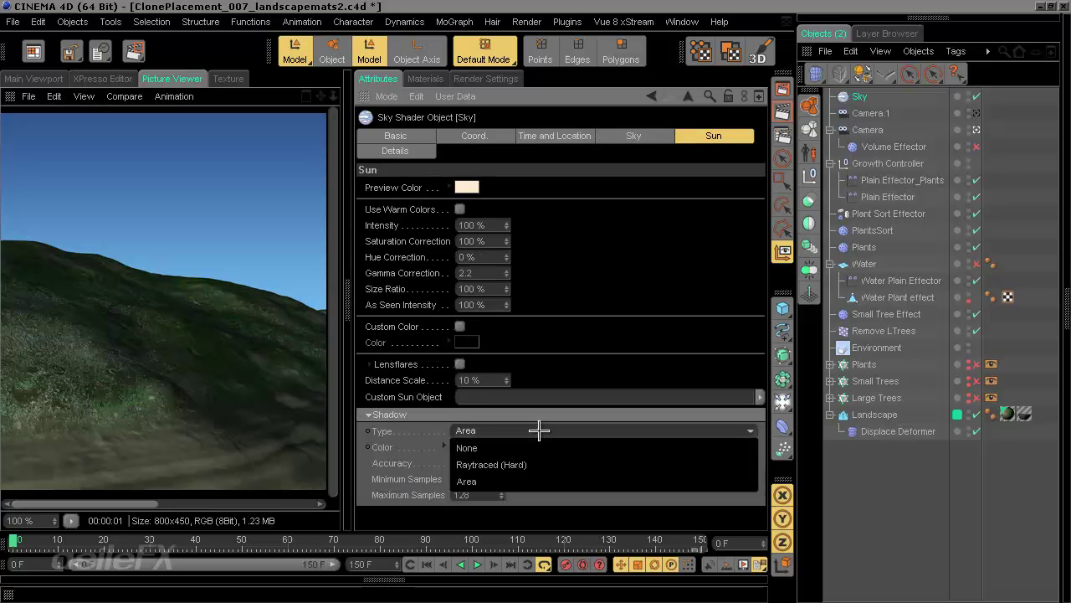
click(530, 481)
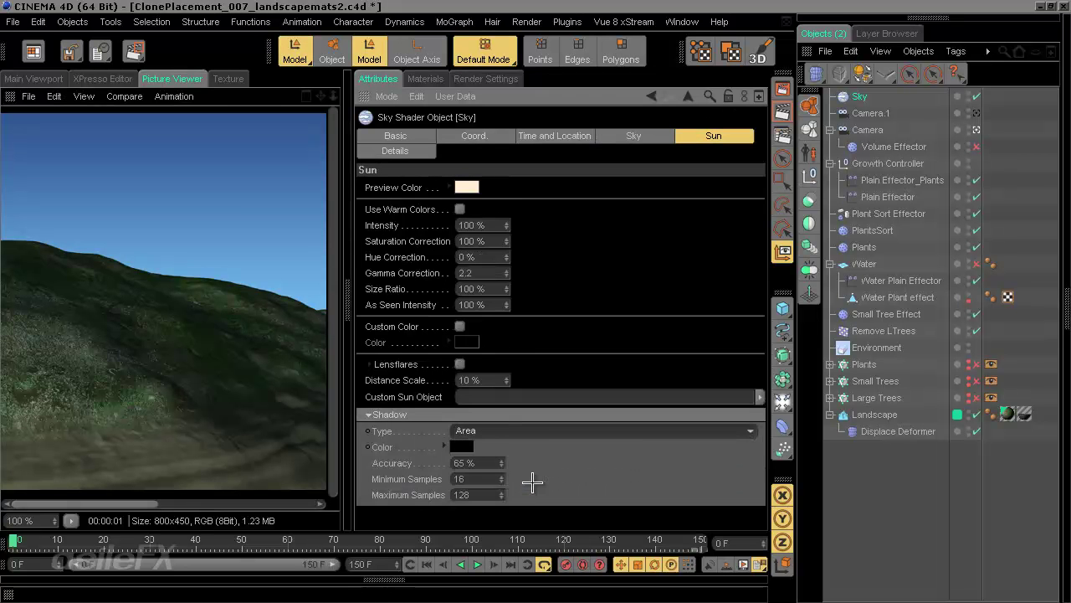
click(538, 428)
click(536, 465)
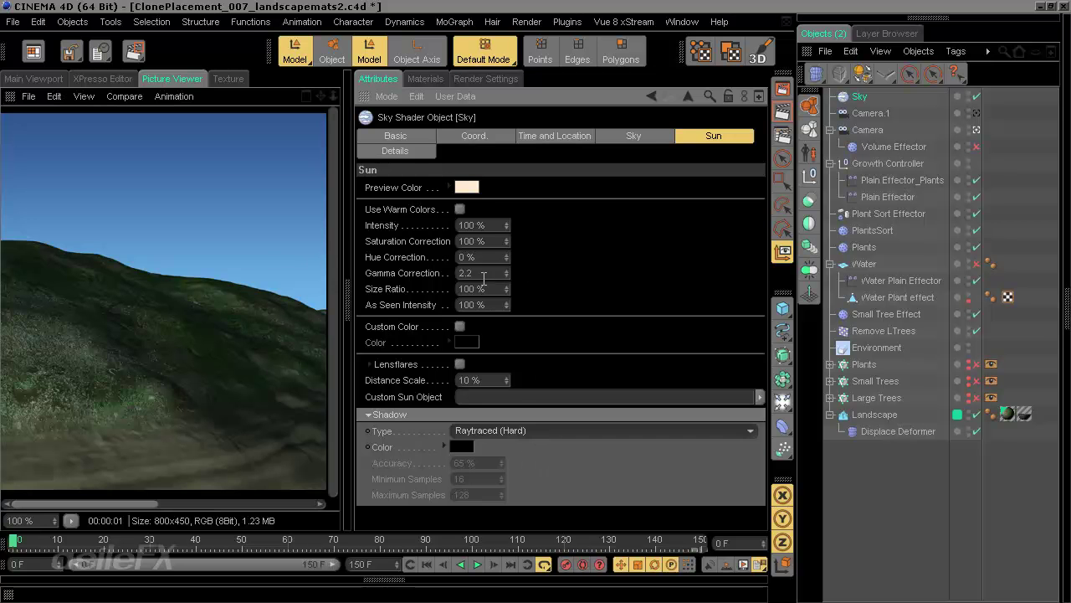
Step: Fold away the object list to enlarge the viewport and set the Sky's time of day to 10:00
click(554, 136)
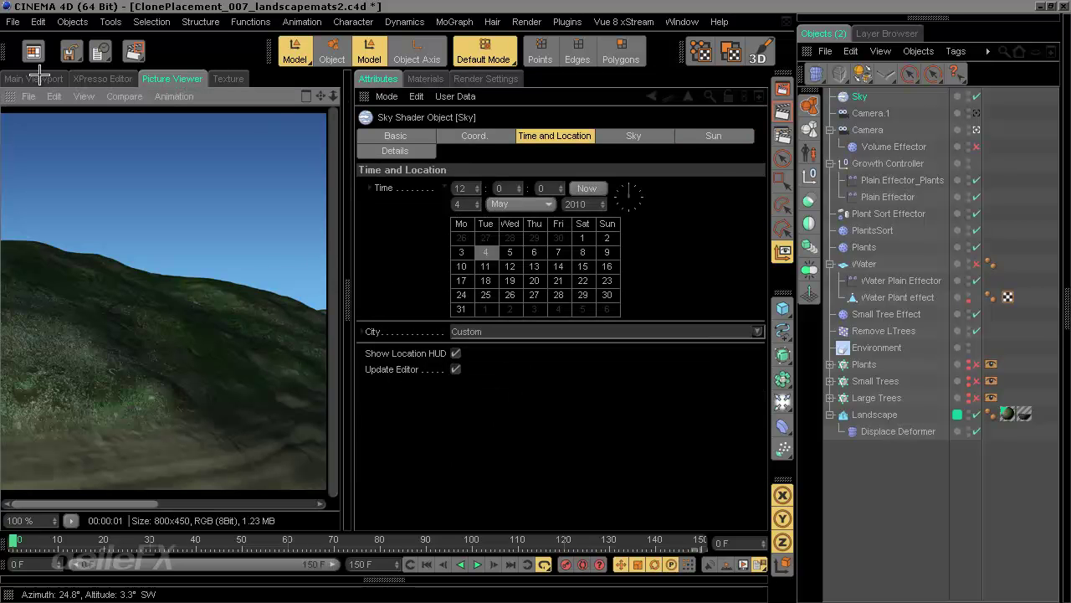
click(33, 79)
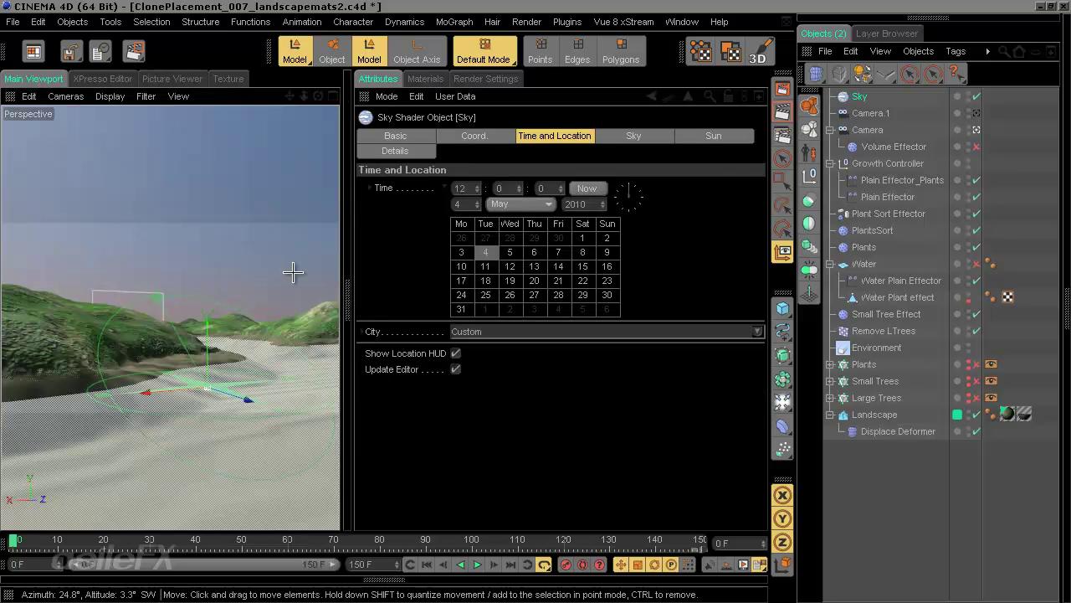
ctrl+click(807, 53)
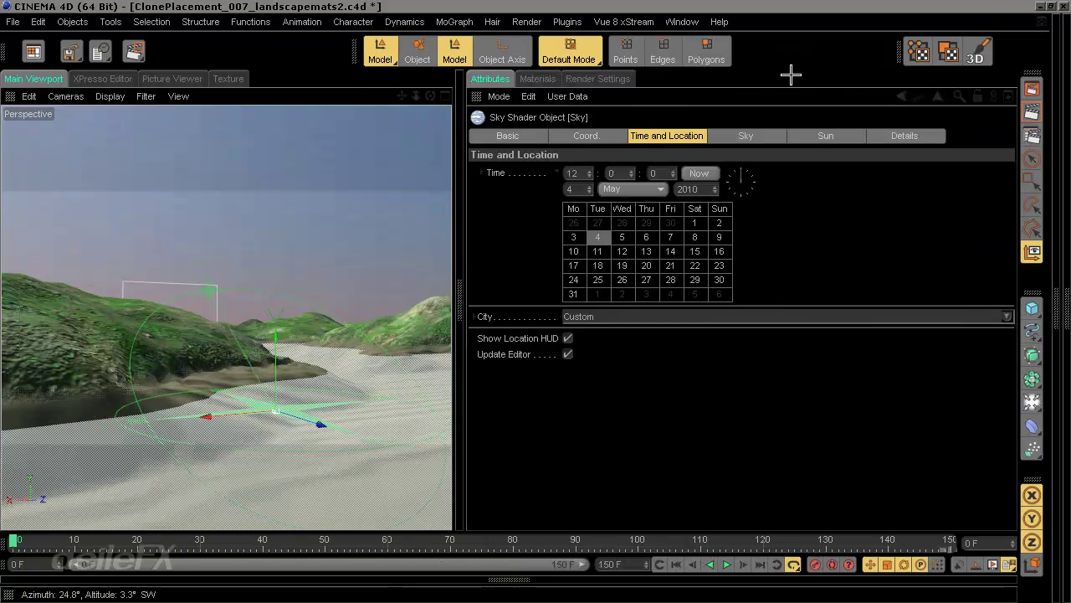
drag(462, 259, 611, 301)
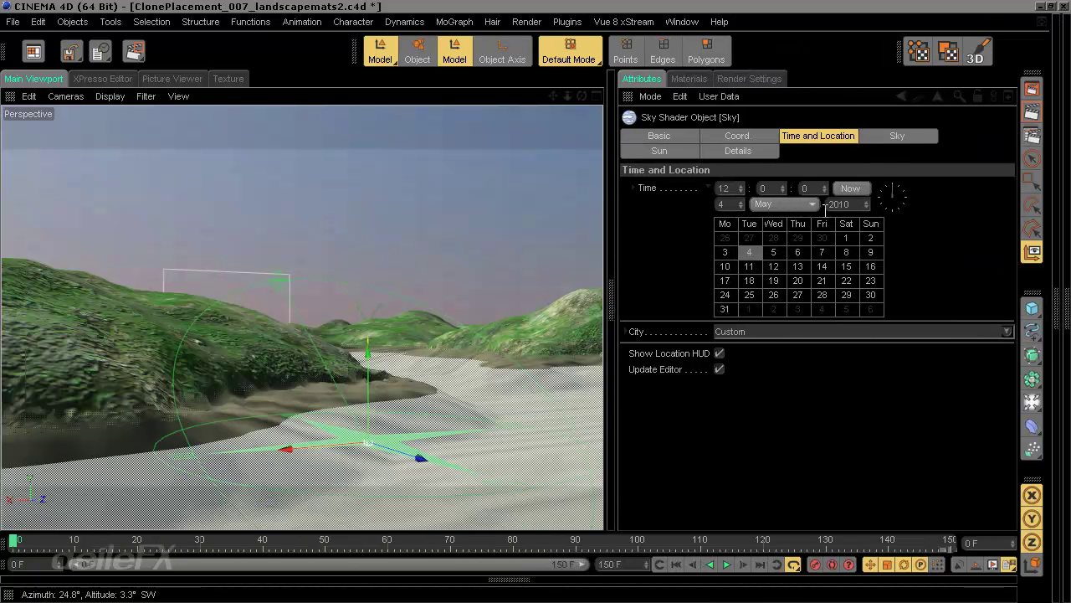
drag(740, 188, 649, 188)
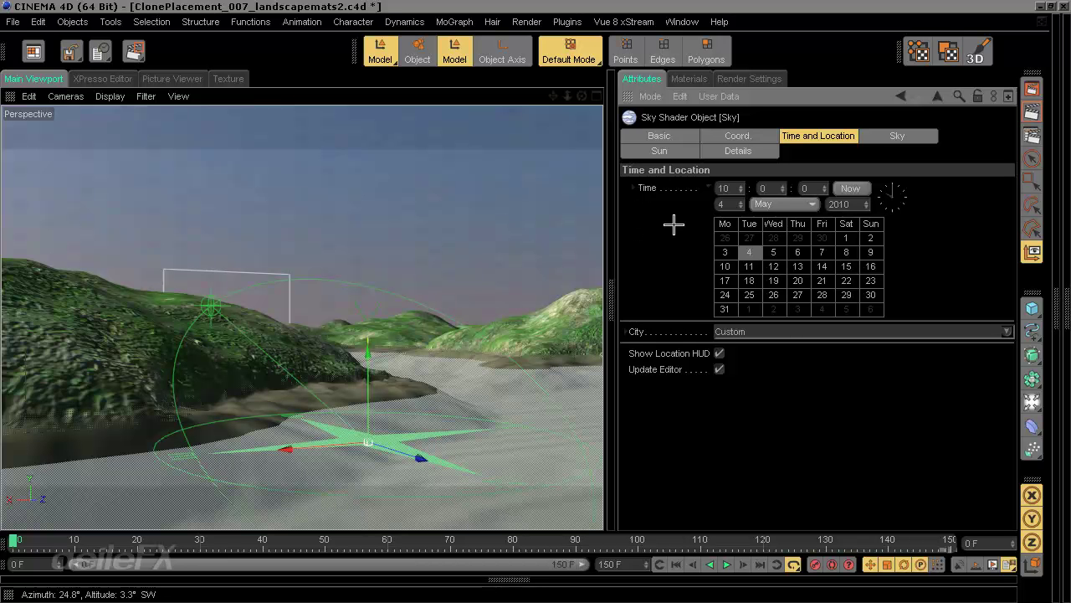
Step: Show the Sky's detailed city location settings and render the scene with the 10:00 sky
click(629, 333)
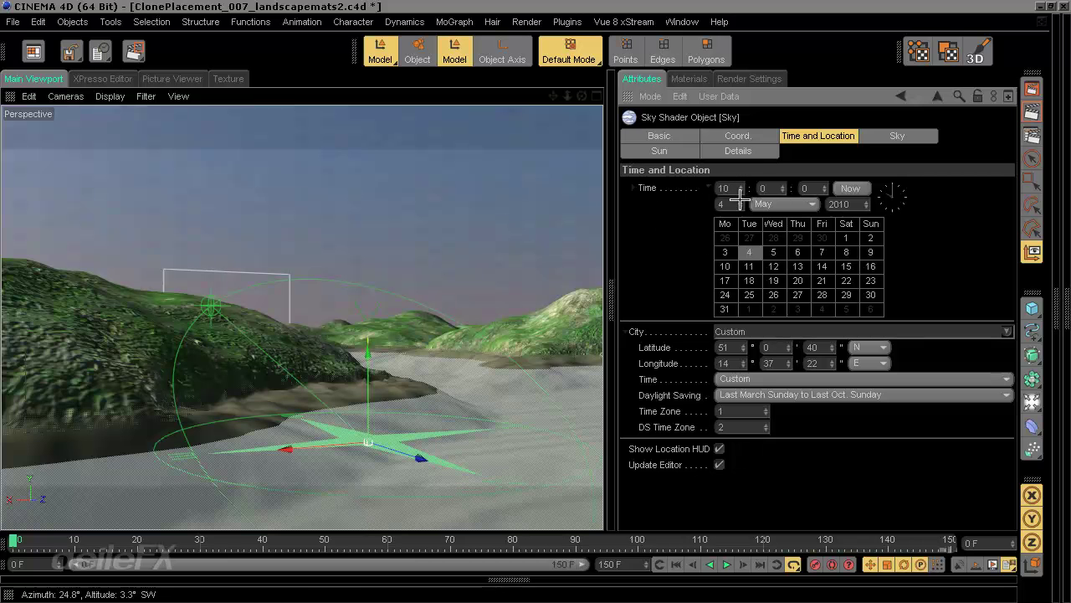
ctrl+click(628, 96)
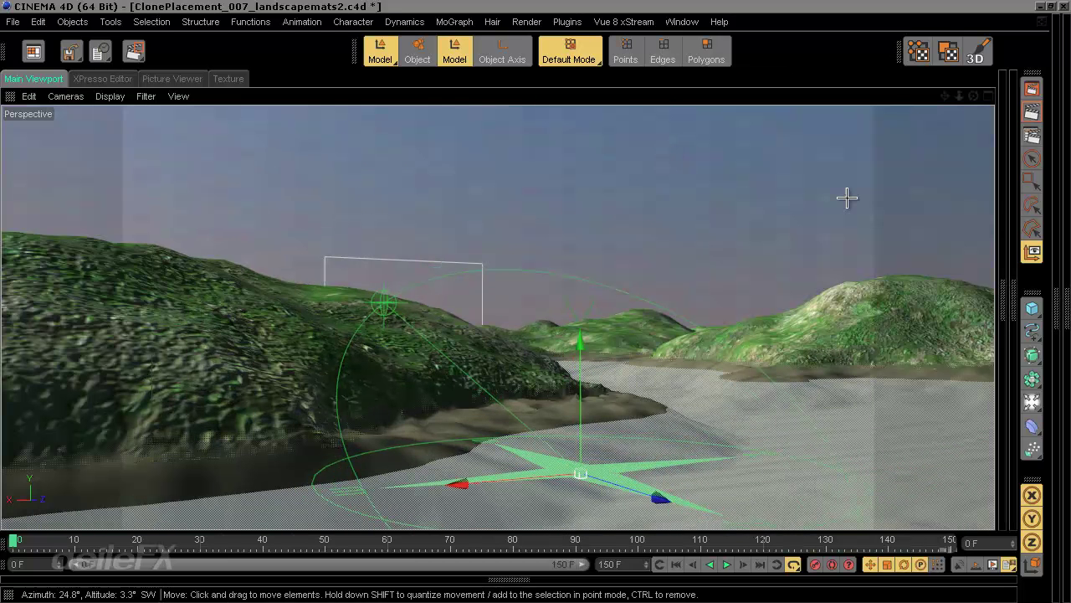
click(1032, 88)
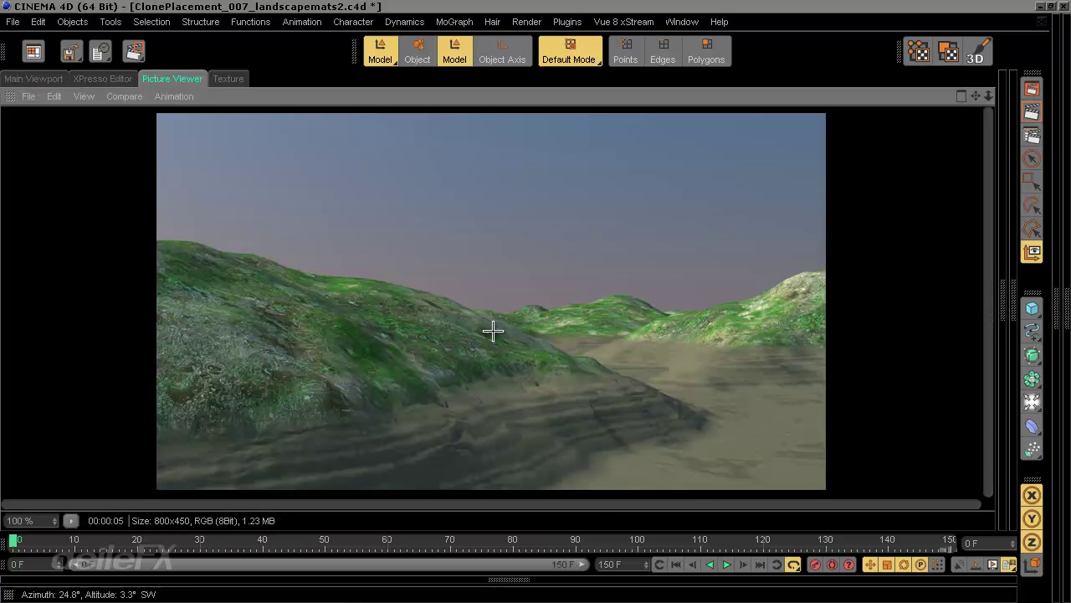
Step: Try the Sky's time of day at 6:00 and 7:00, and render the scene at 7:00
click(1007, 304)
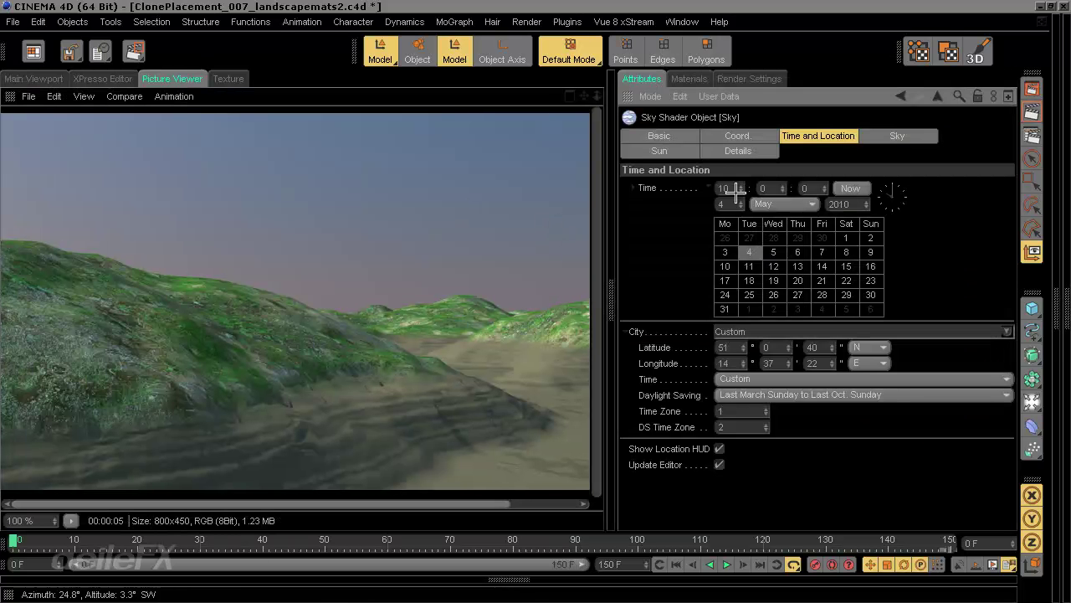
click(725, 189)
click(38, 78)
drag(733, 190, 691, 192)
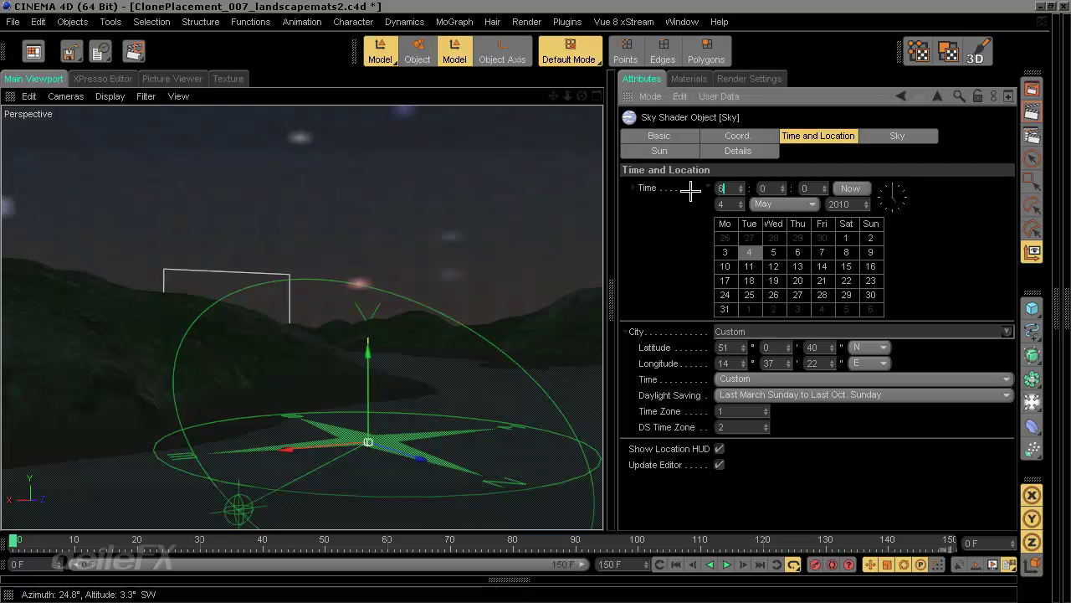
text(6)
key(Return)
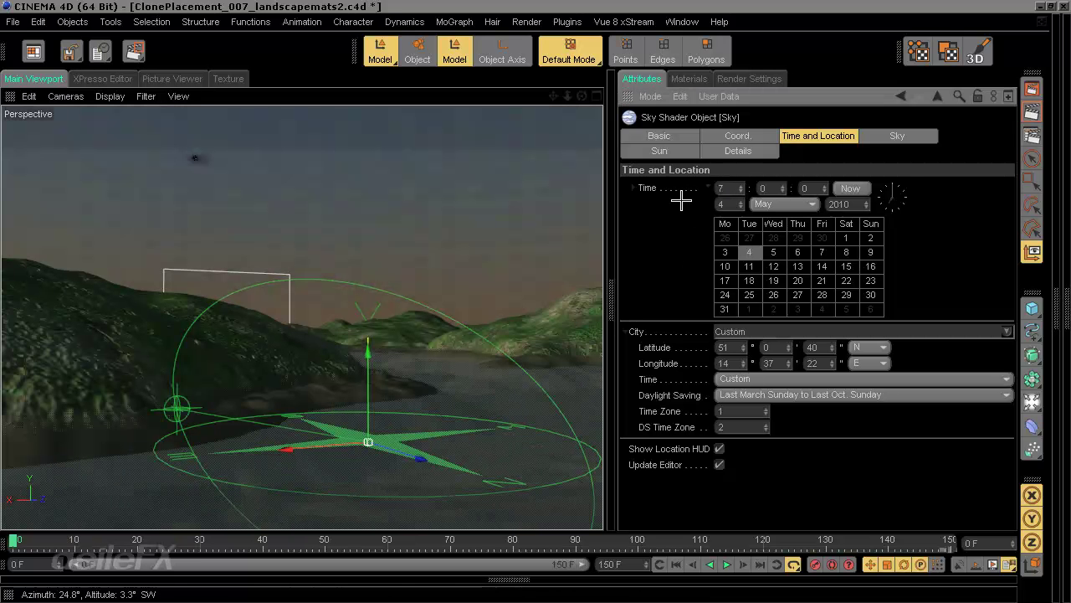
click(1030, 88)
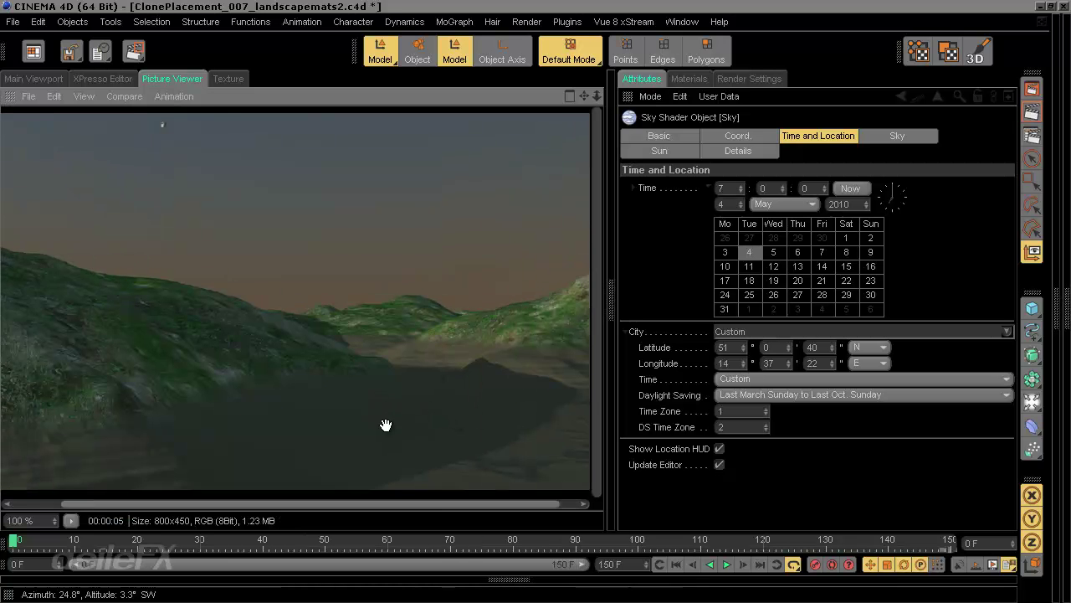
Step: Set the Sky's time of day to 8:00 and render the scene, inspecting the moon in the sky up close
click(721, 188)
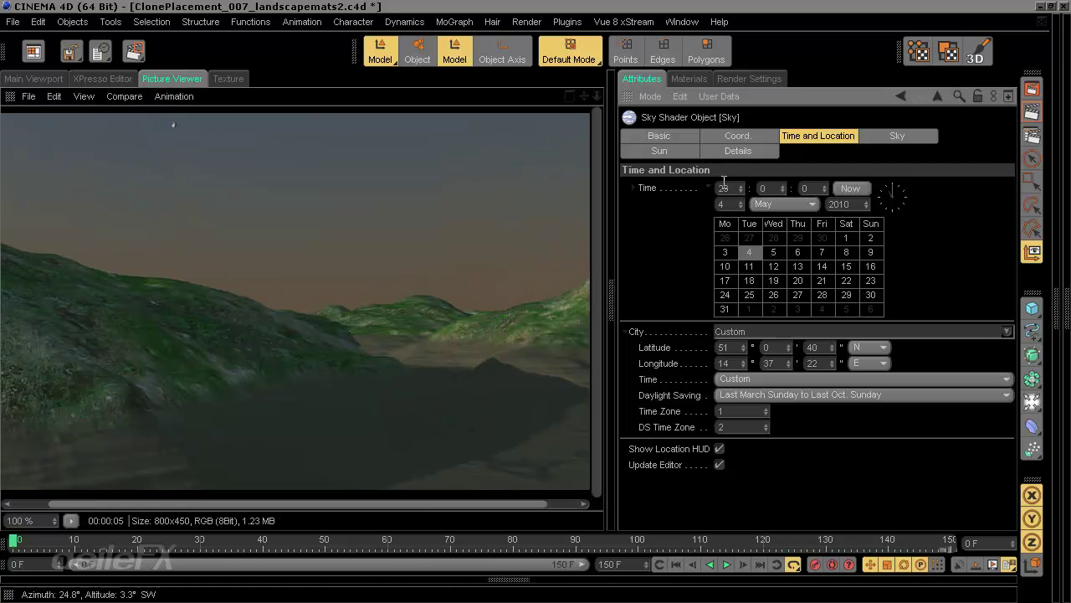
click(1032, 112)
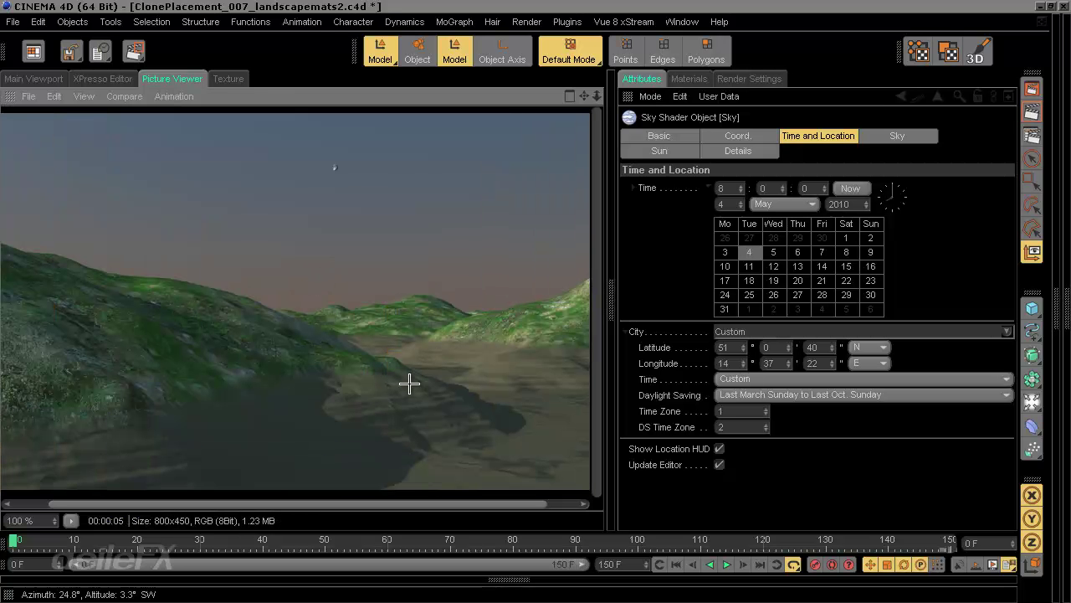
scroll(397, 251, up, 10)
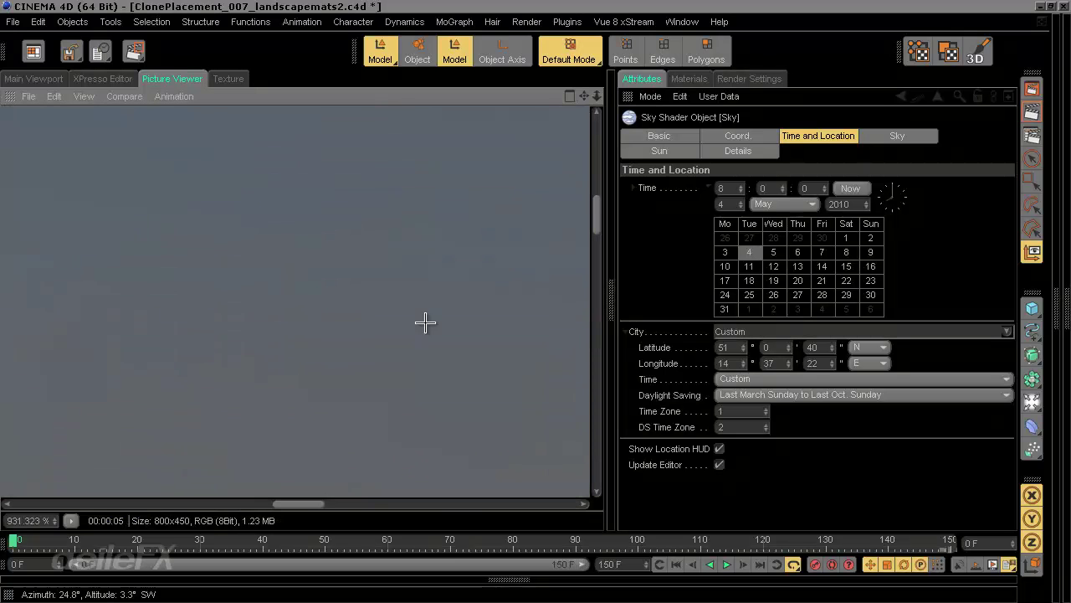
drag(447, 141, 282, 368)
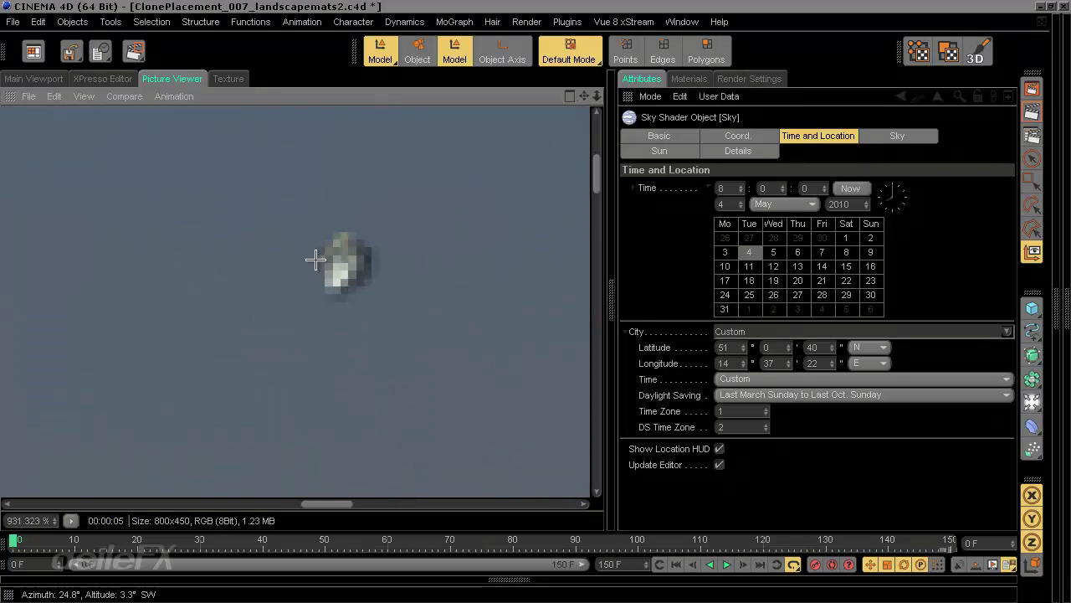
scroll(423, 291, down, 10)
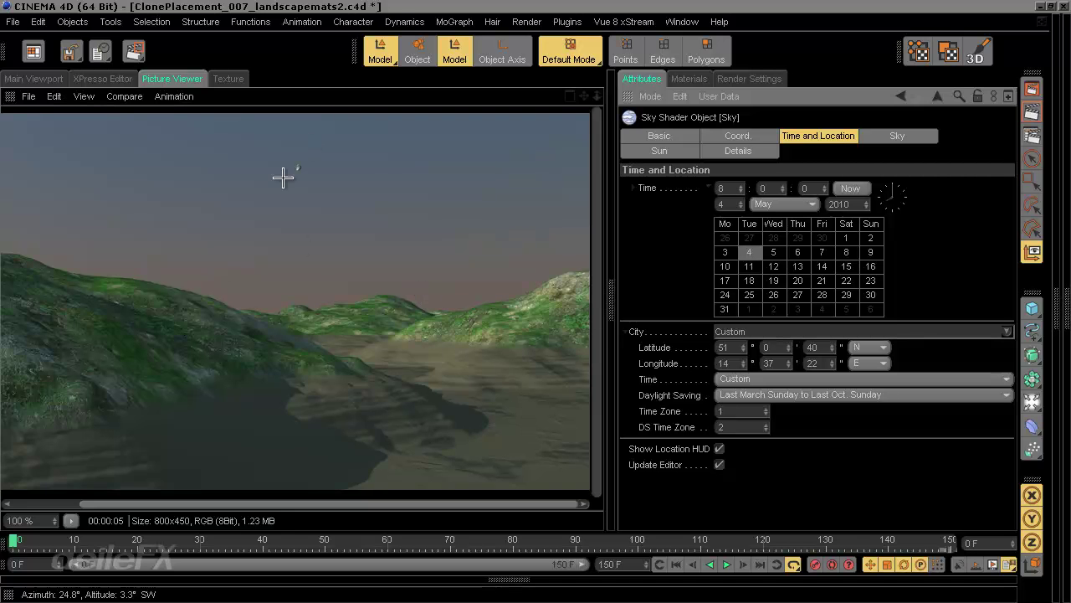
scroll(364, 228, up, 5)
drag(360, 170, 355, 441)
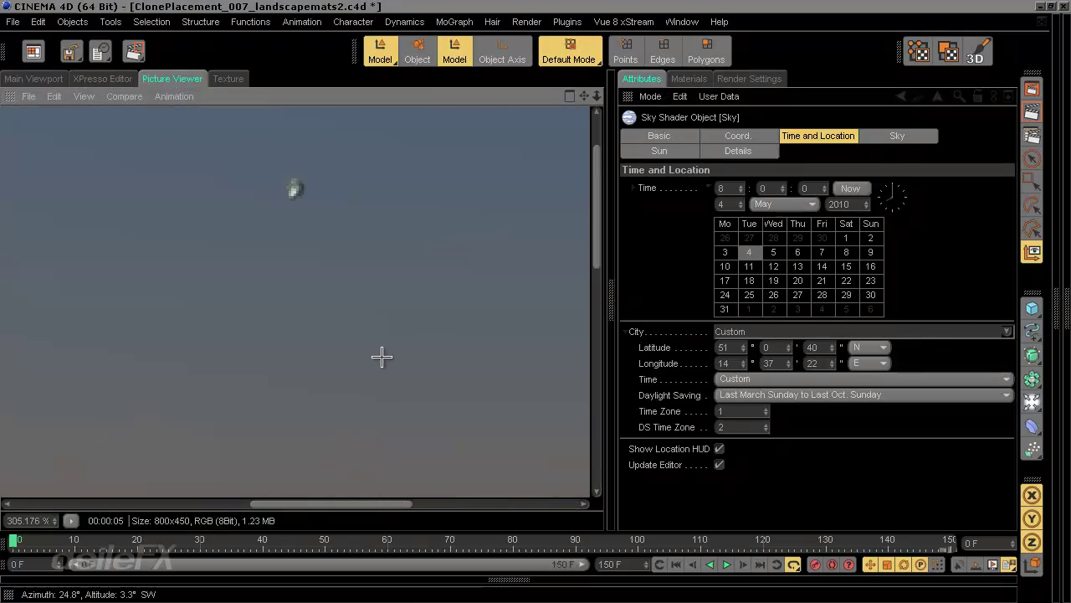
scroll(383, 357, down, 5)
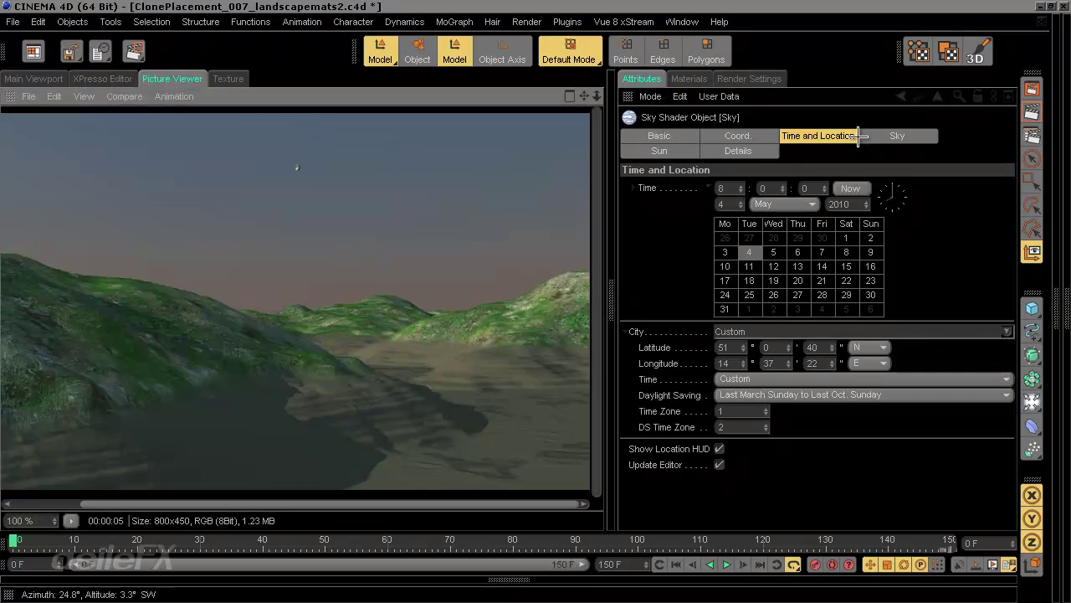
Step: Disable the Sky's moon, stars and planets and render the scene again
click(740, 151)
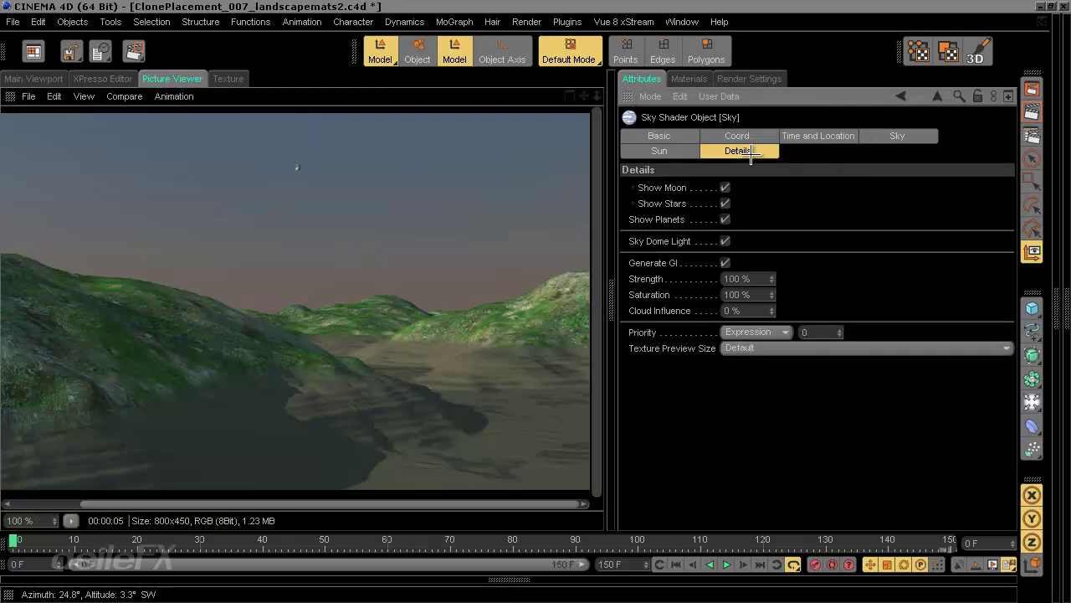
click(724, 188)
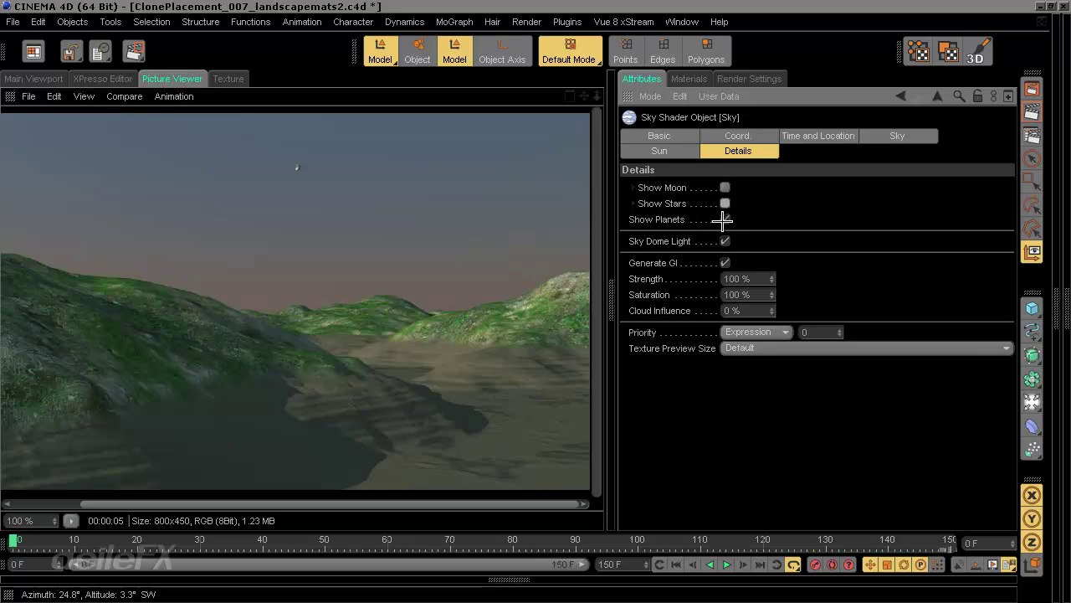
click(724, 219)
click(1031, 89)
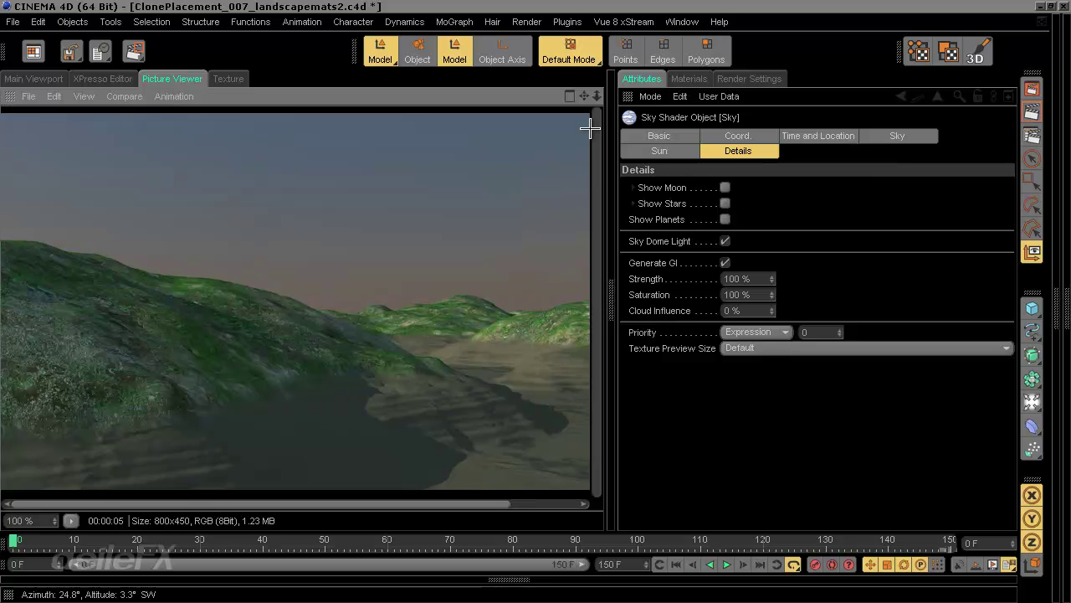
Step: Review the Sky's texture preview size options and its sky, sun, coordinate, basic and detail settings
drag(606, 173, 539, 173)
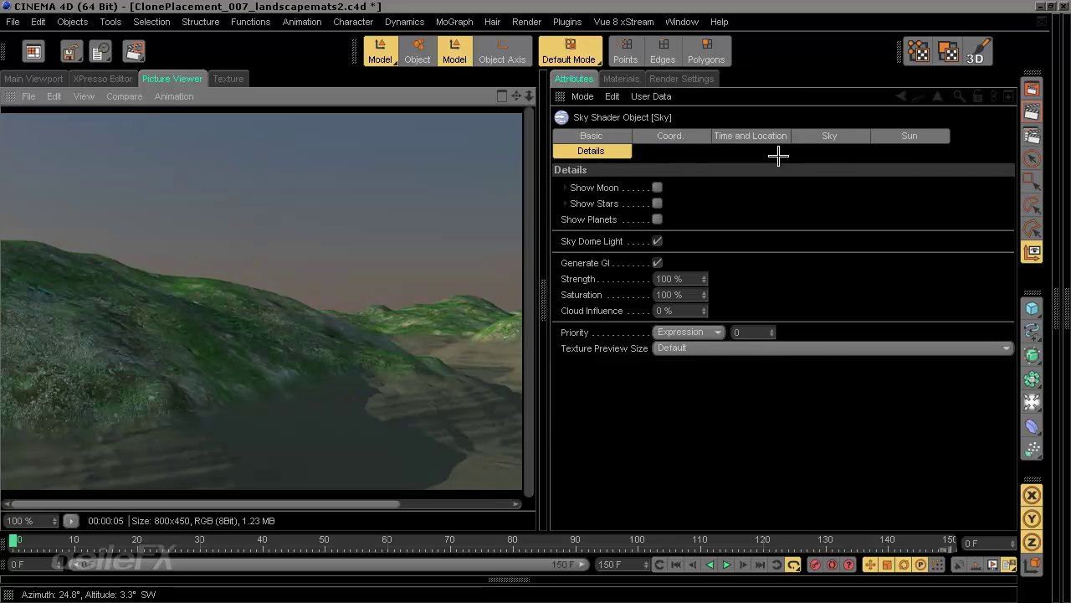
click(770, 350)
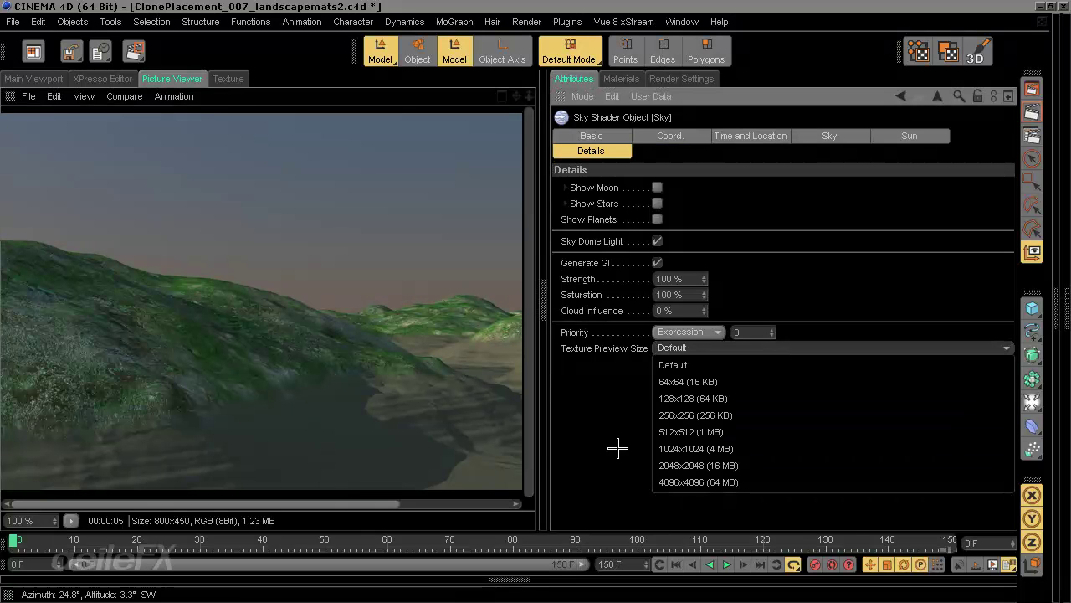
click(670, 363)
click(827, 136)
click(875, 135)
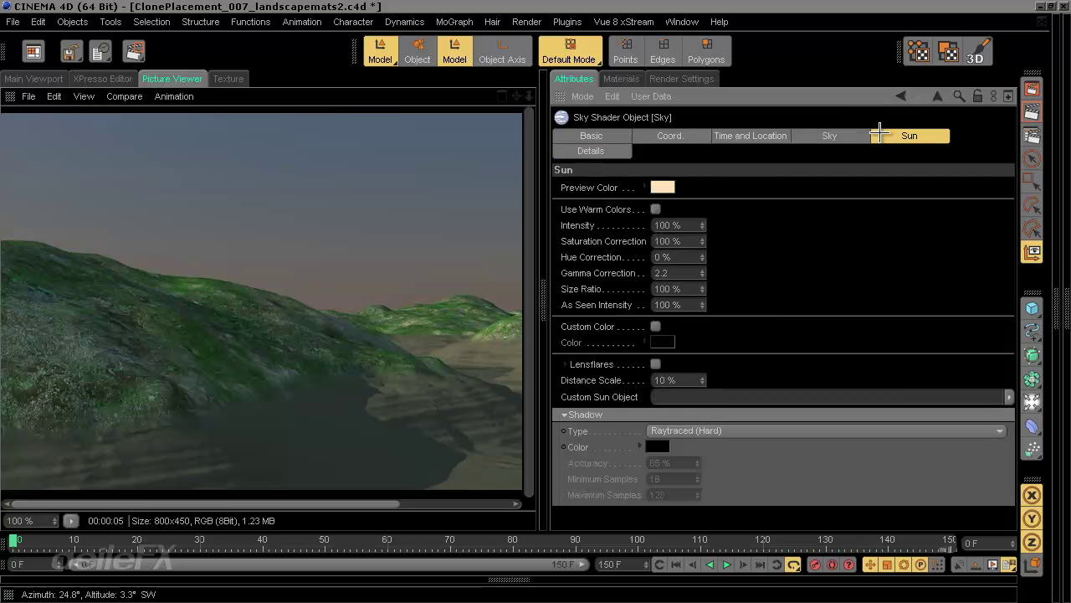
click(670, 136)
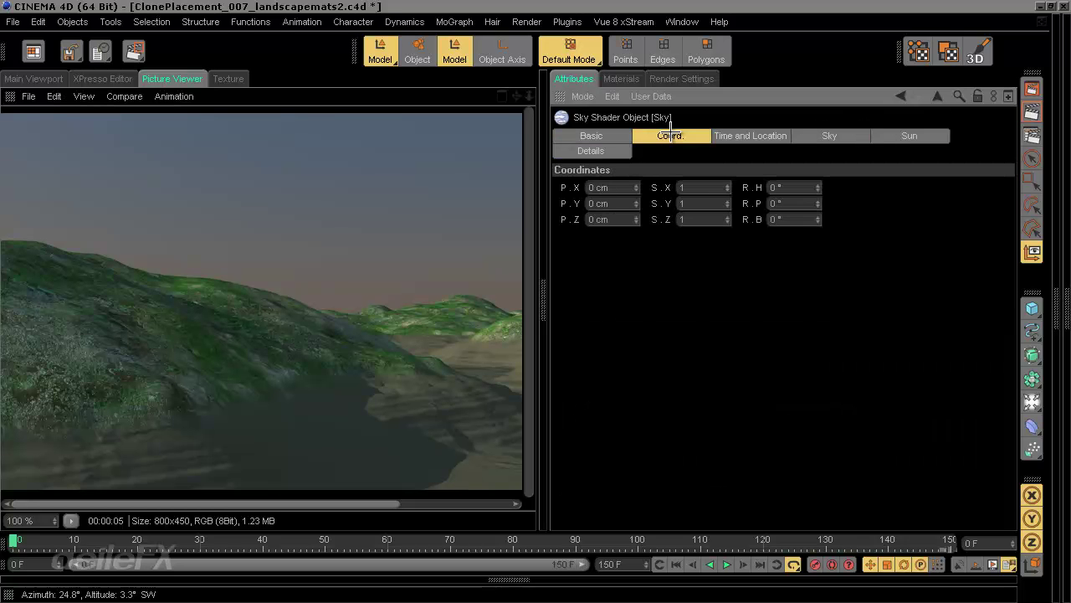
click(591, 136)
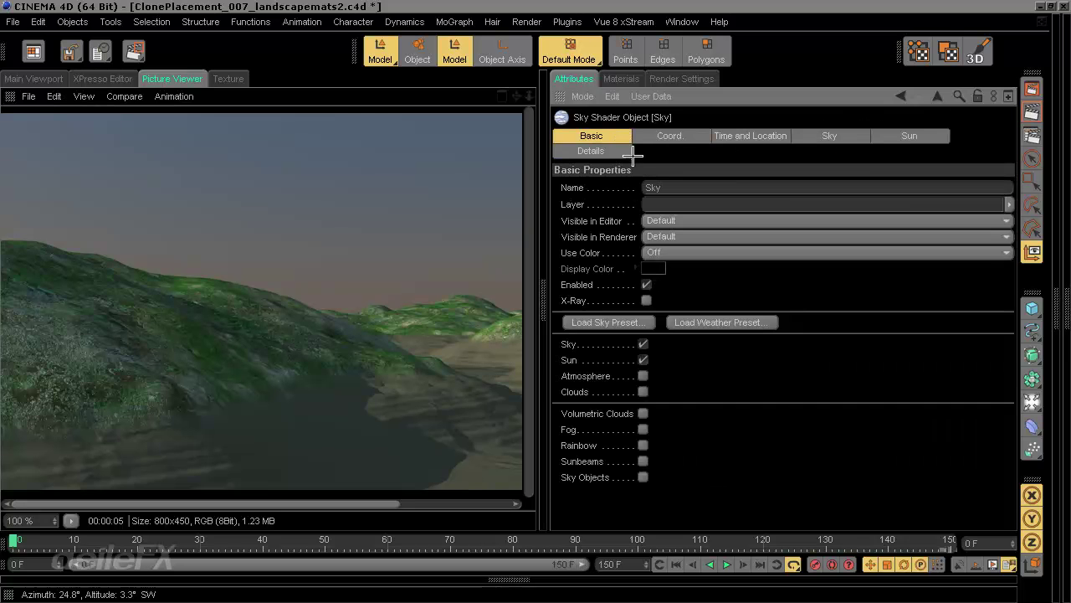
click(623, 152)
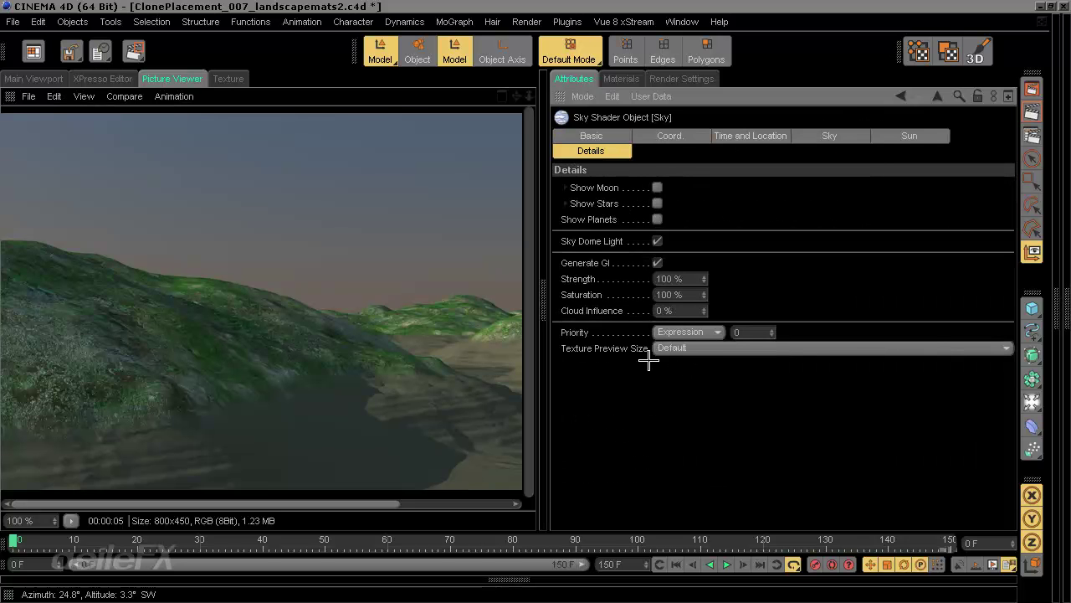
Step: Try a Sky texture preview size of 1024x1024 in the viewport and restore it to Default
click(38, 79)
click(693, 348)
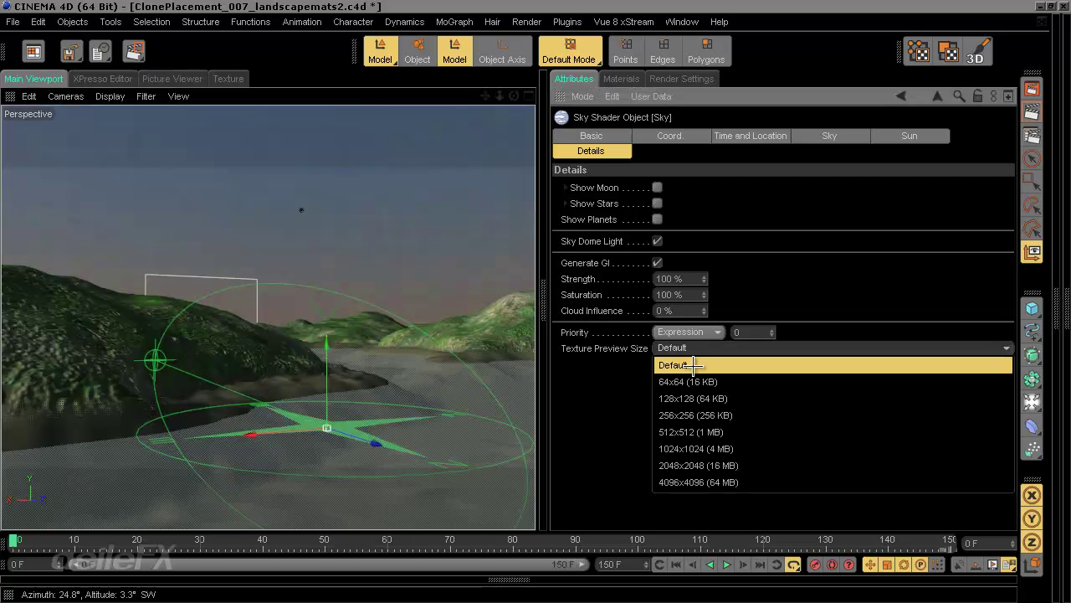
click(697, 449)
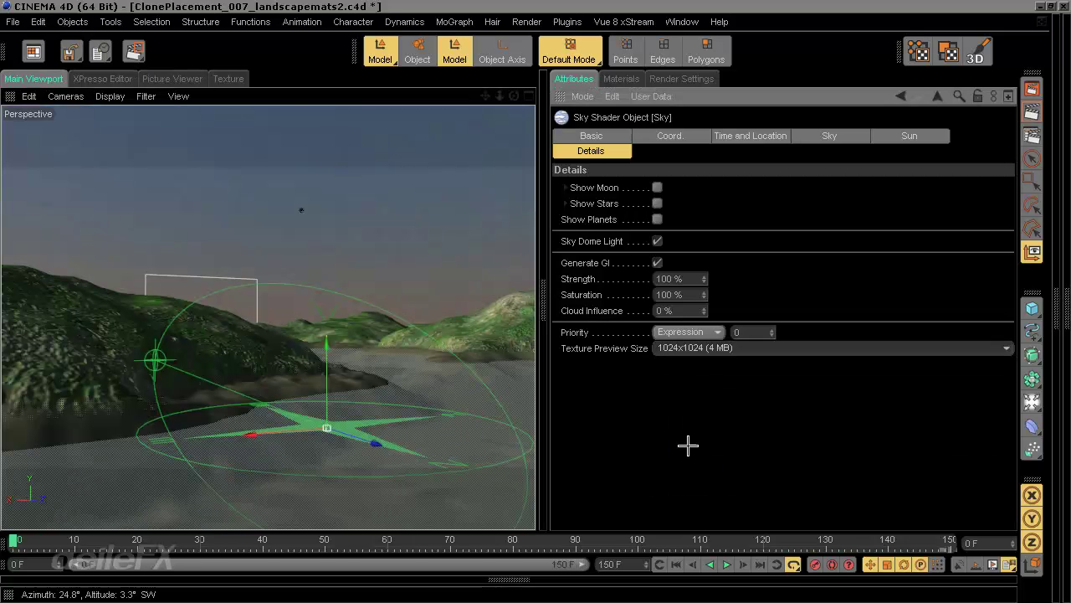
click(720, 349)
click(711, 365)
Step: Check the Sky's dome light and moon options and render the viewport
click(658, 241)
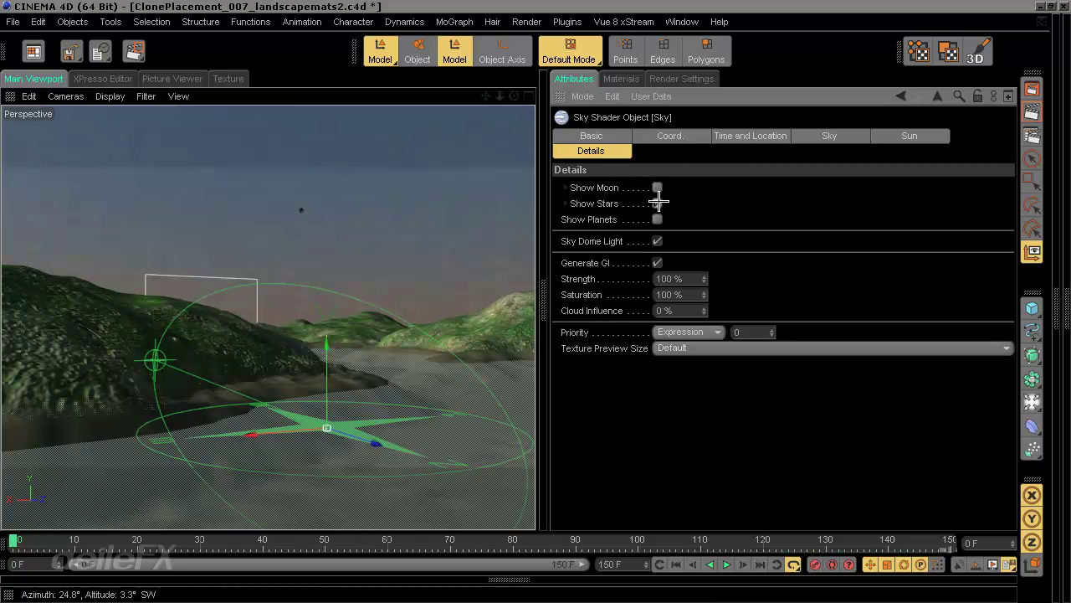
click(567, 188)
click(567, 187)
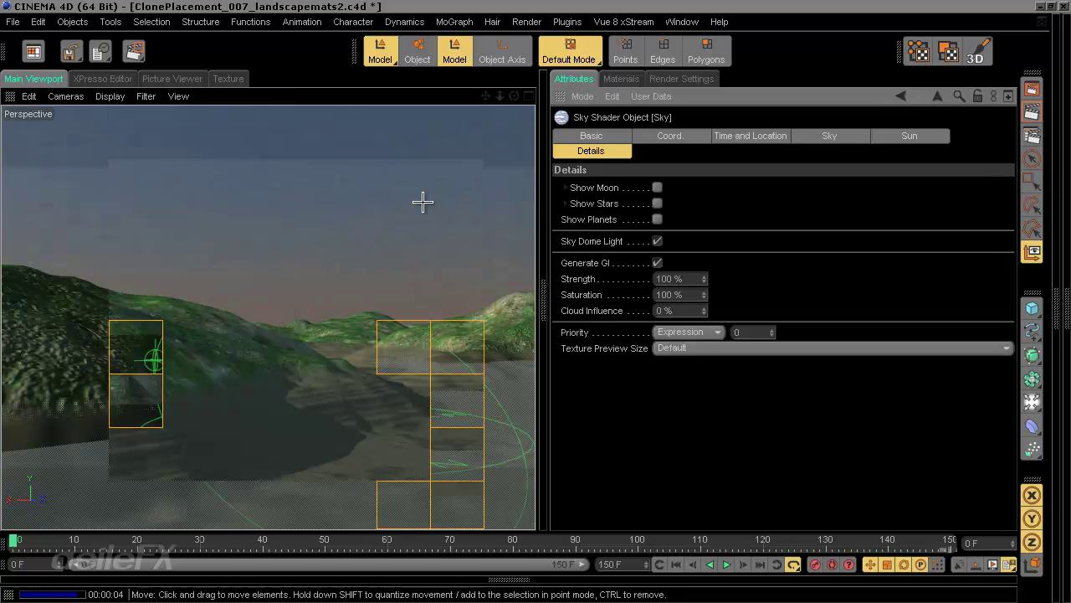
Step: Expand the object hierarchy, enable the Water plane and hide the Water Plant effect object in the viewport
click(327, 259)
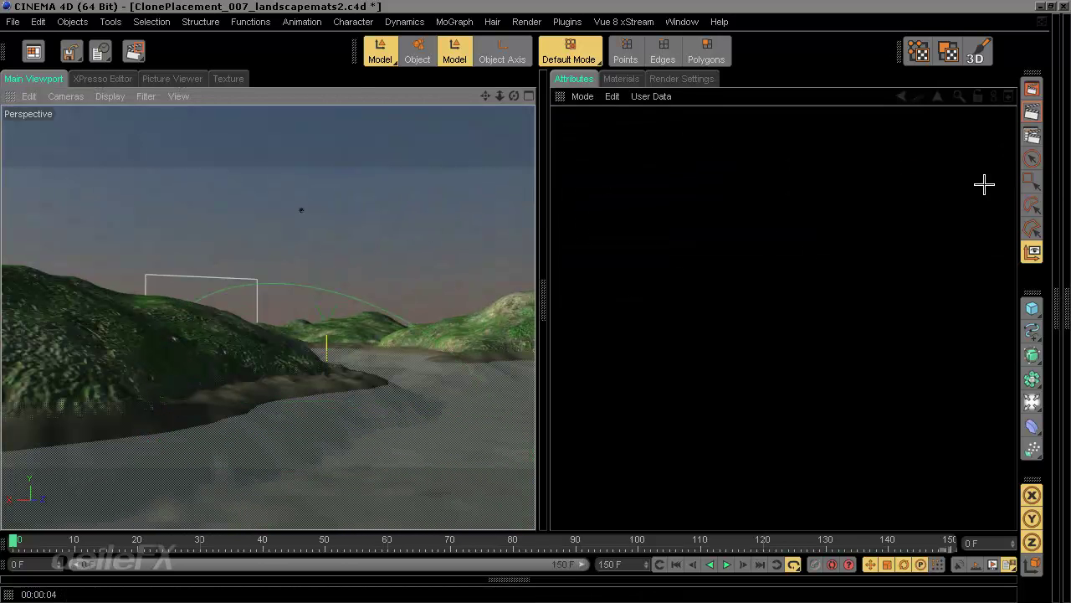
click(1057, 315)
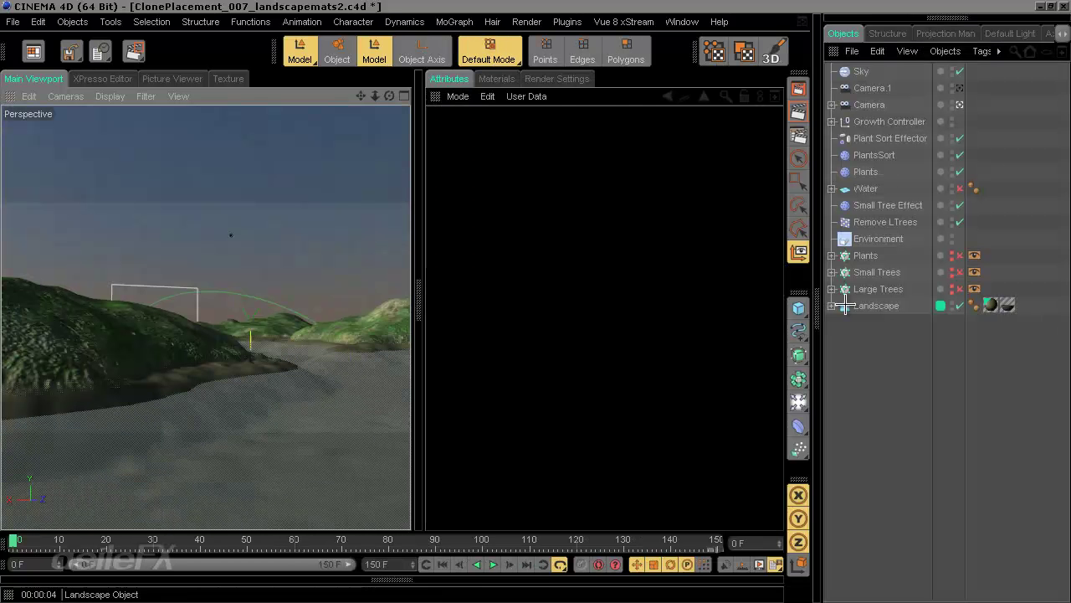
ctrl+click(833, 57)
click(1057, 318)
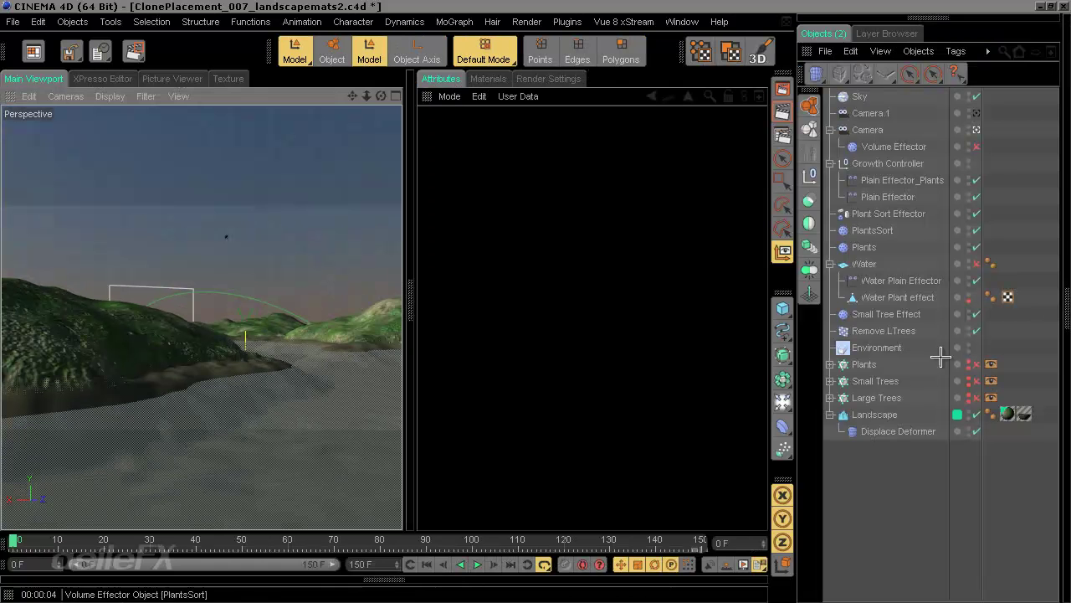
click(908, 264)
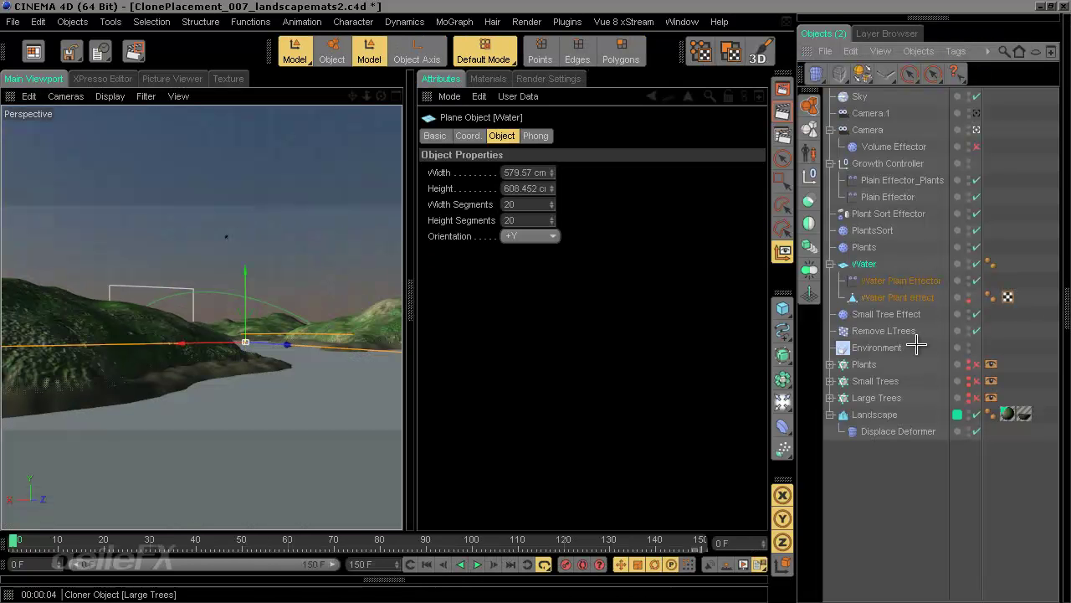
click(968, 295)
click(969, 295)
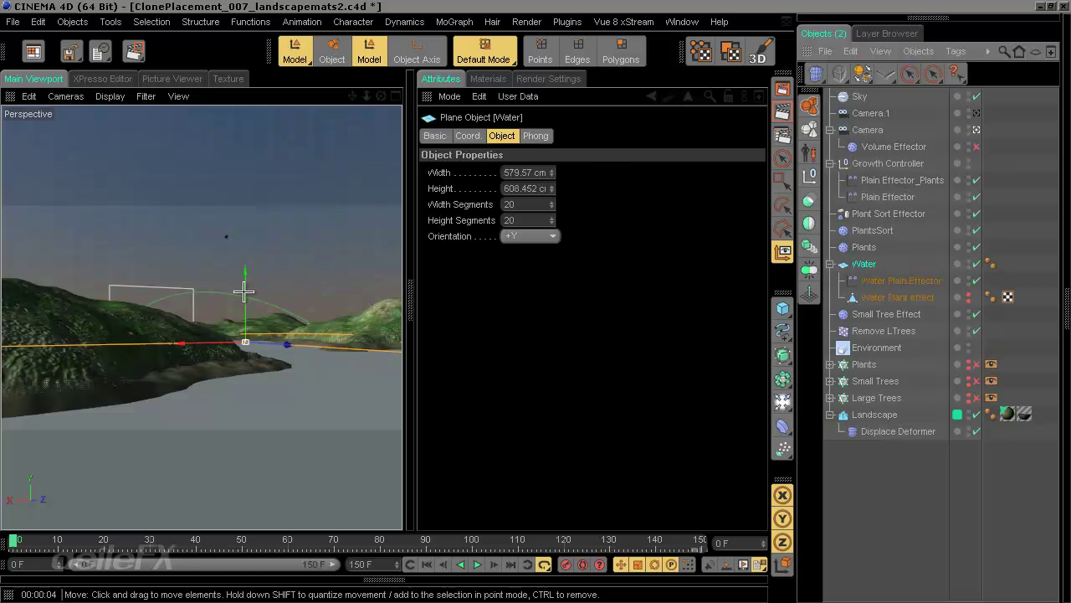
Step: Delete the unlayered Mat.1 material and create a new material named Water
click(488, 79)
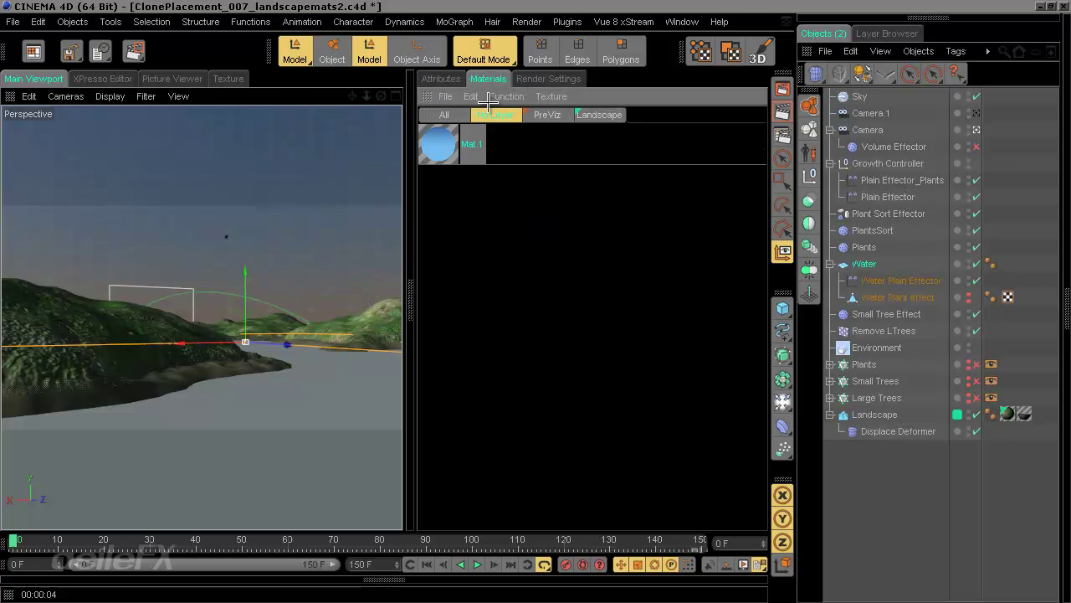
key(Delete)
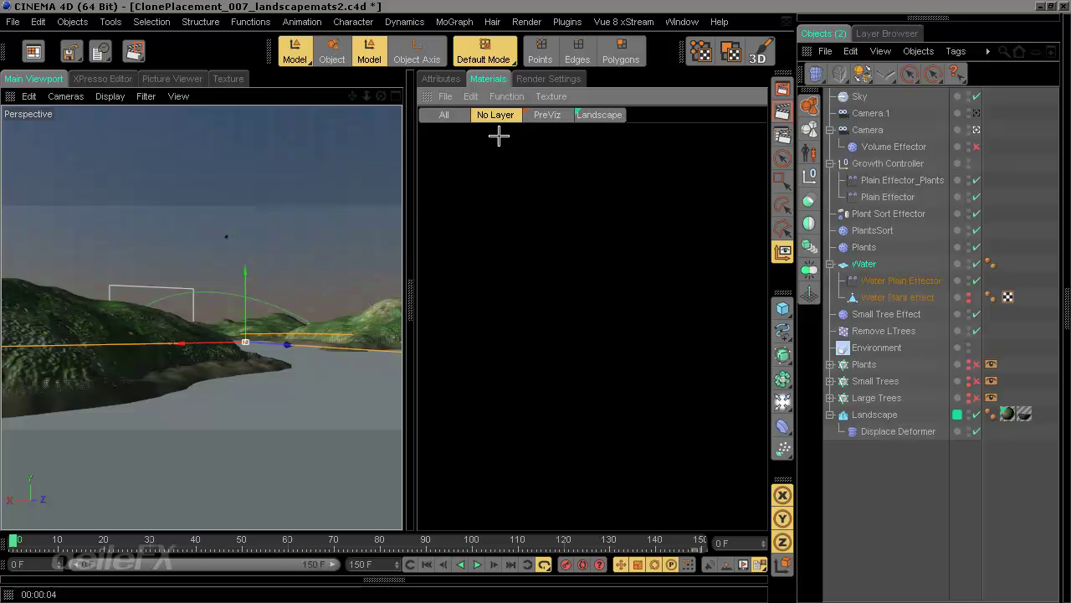
double_click(524, 190)
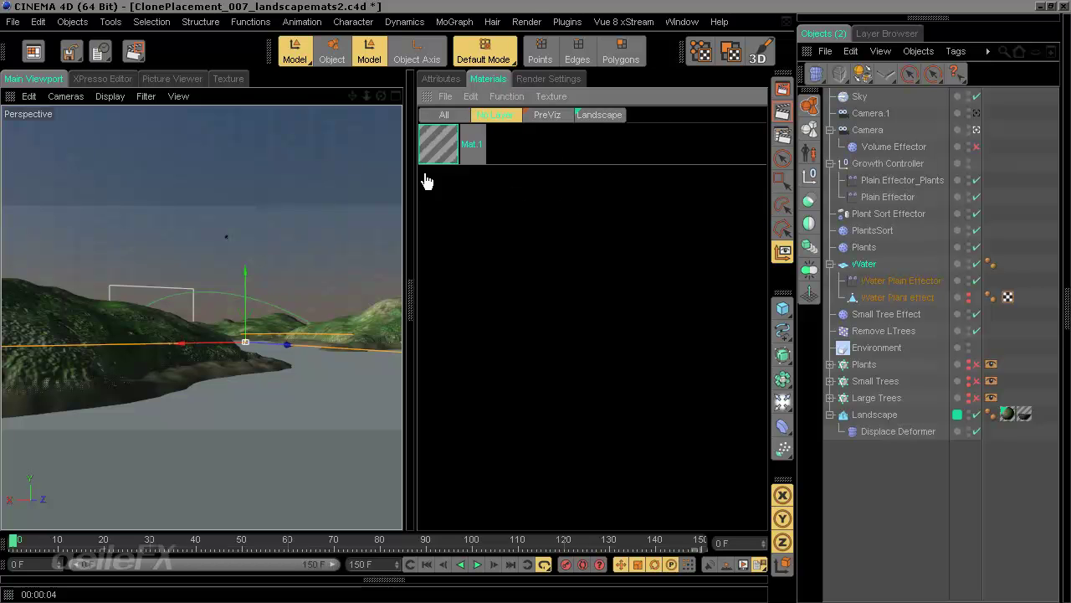
double_click(474, 143)
text(Water)
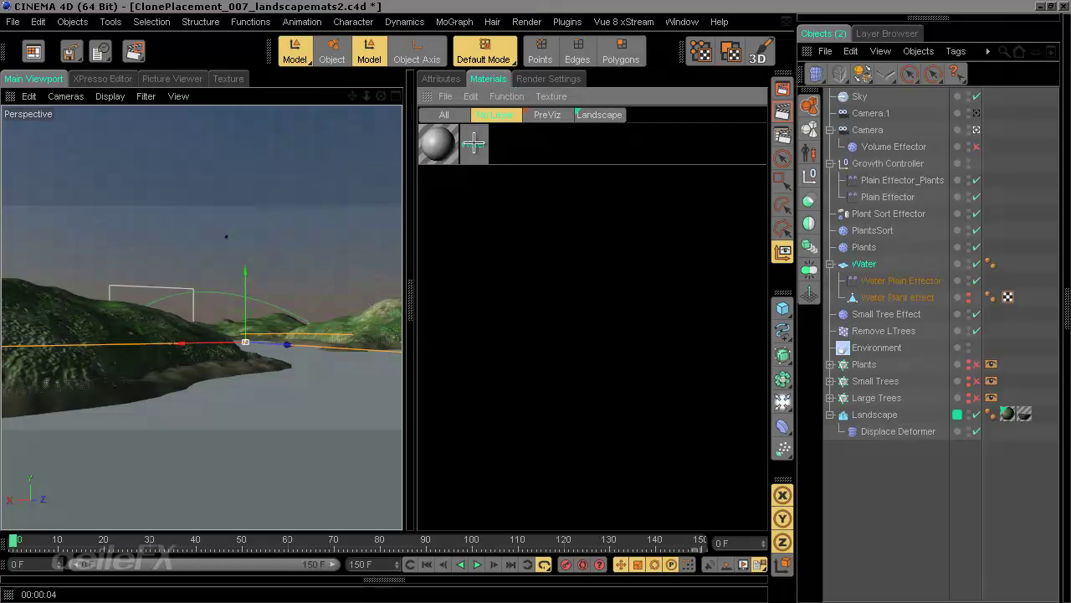
key(Return)
Step: Add the Water material to a new layer and name the layer Water
right_click(439, 156)
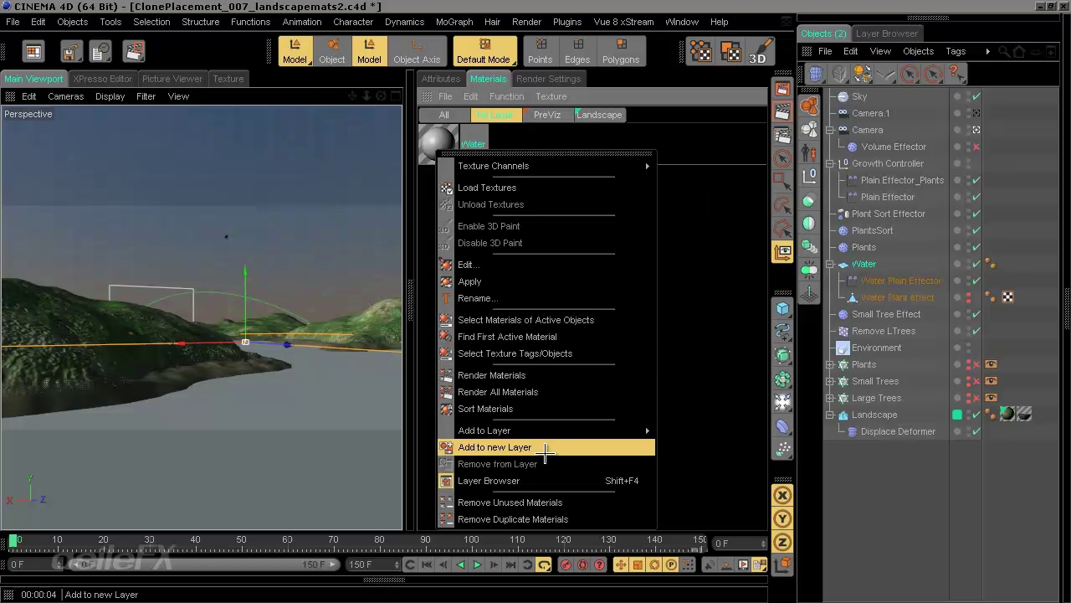
click(545, 447)
double_click(650, 117)
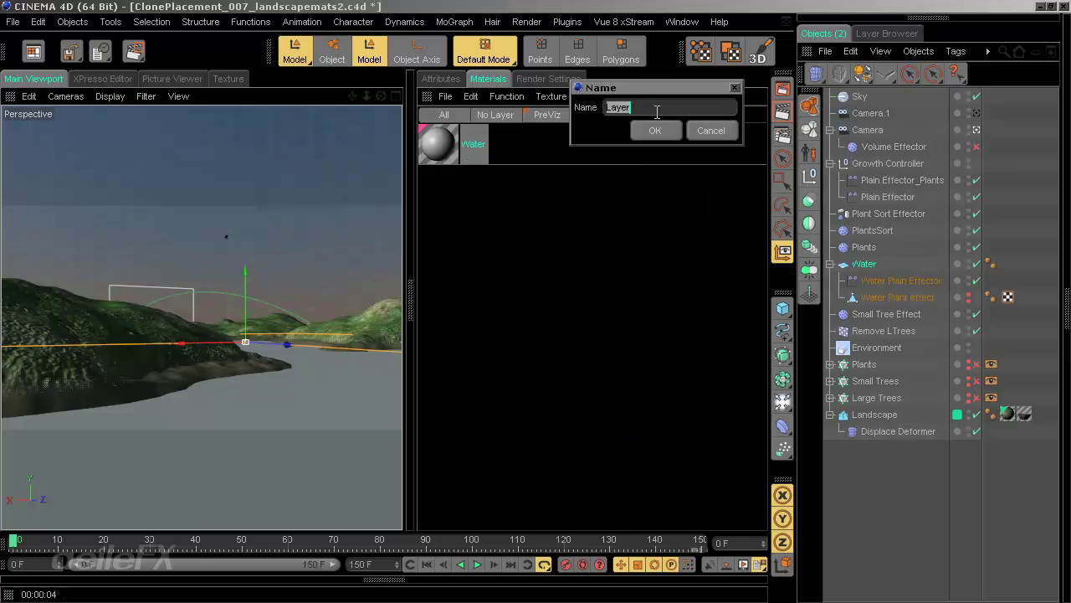
text(Water)
key(Return)
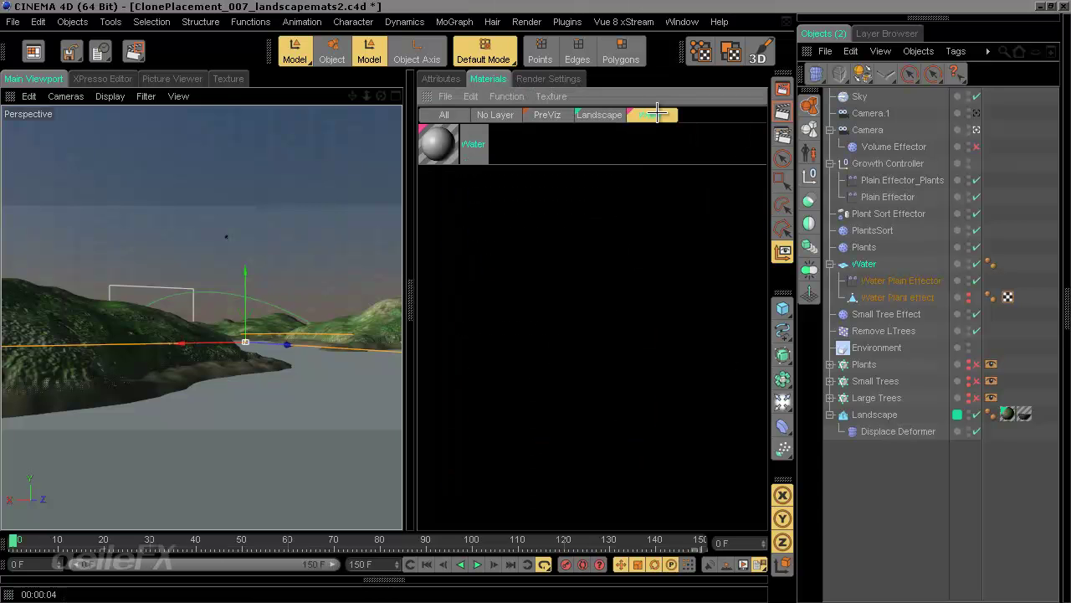
Step: Change the Water layer's color to a saturated blue in the layer list
click(886, 33)
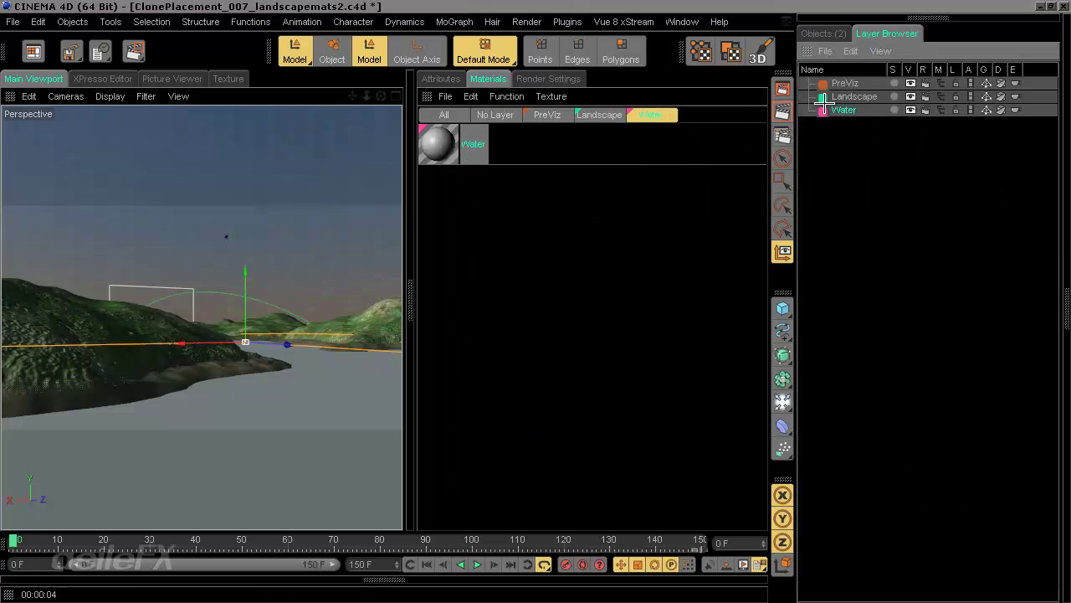
double_click(822, 110)
click(878, 53)
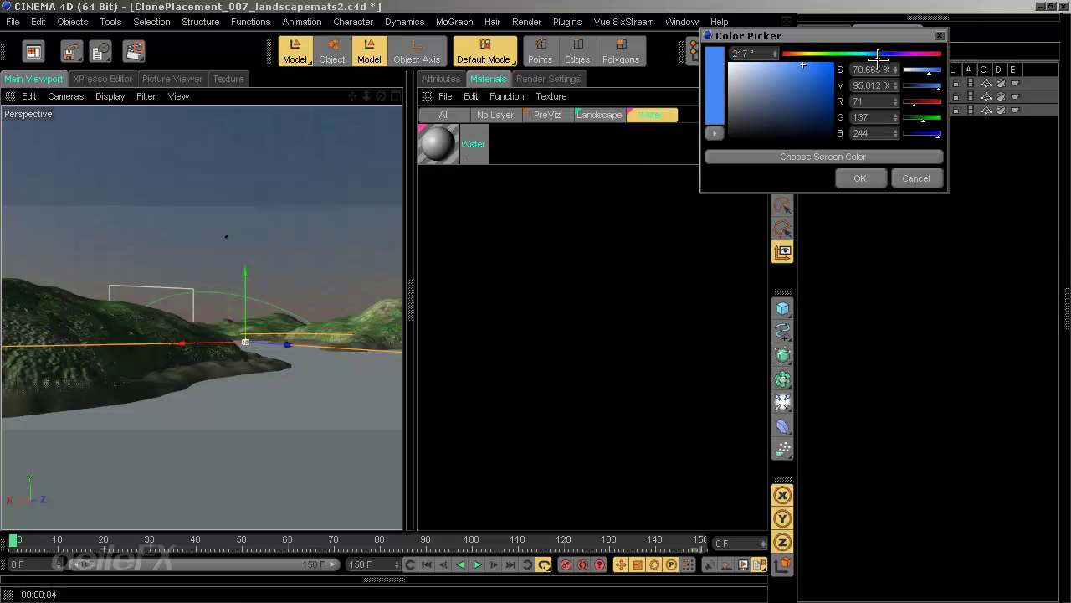
click(813, 72)
click(861, 178)
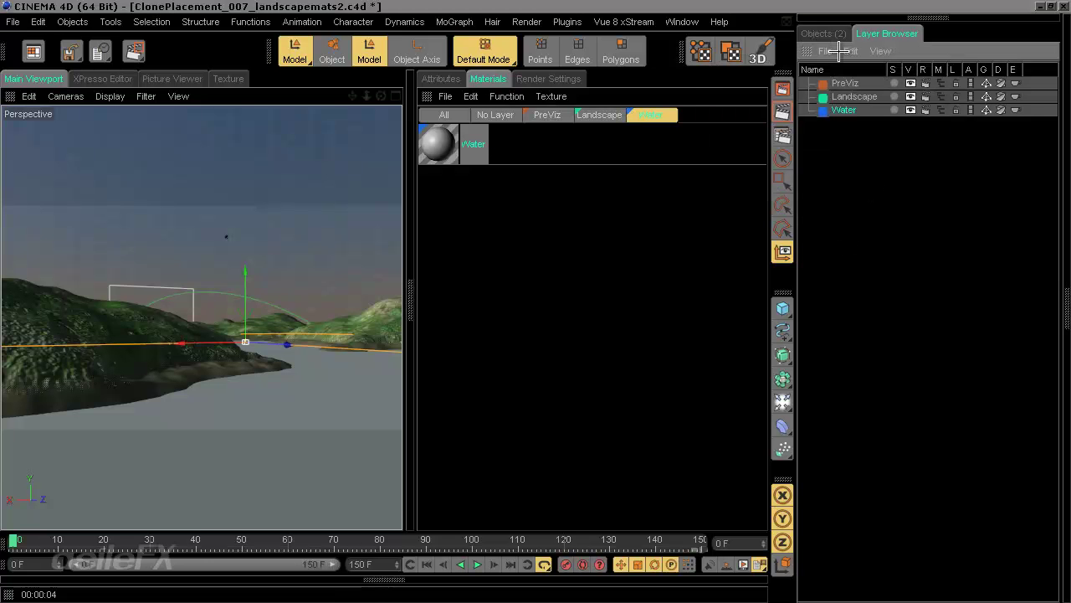
Step: Display layer colors in the viewport and change the Landscape layer's color to dark brown
click(110, 96)
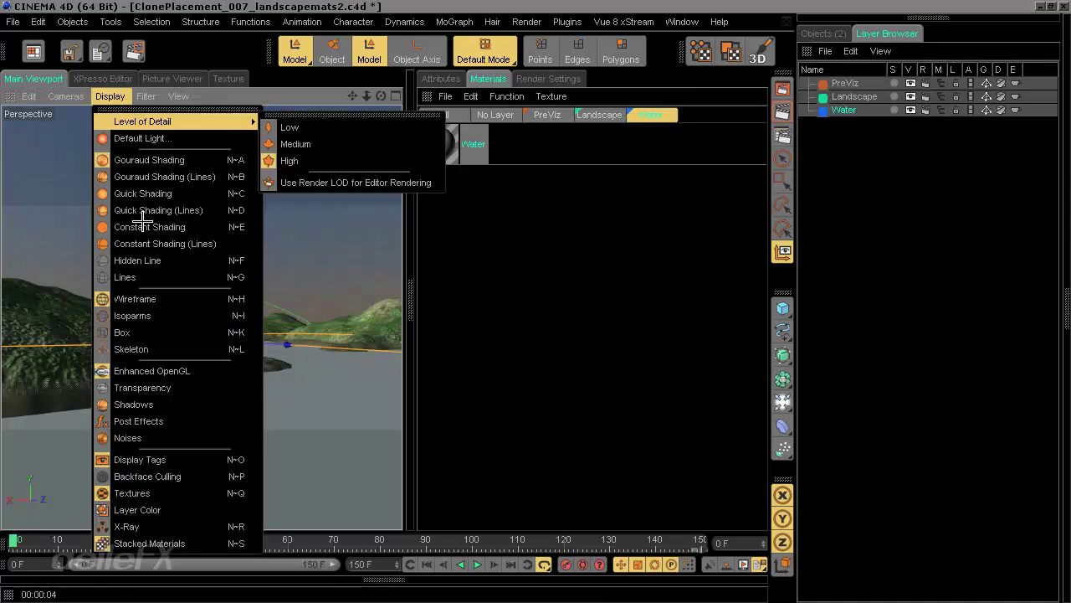
click(142, 510)
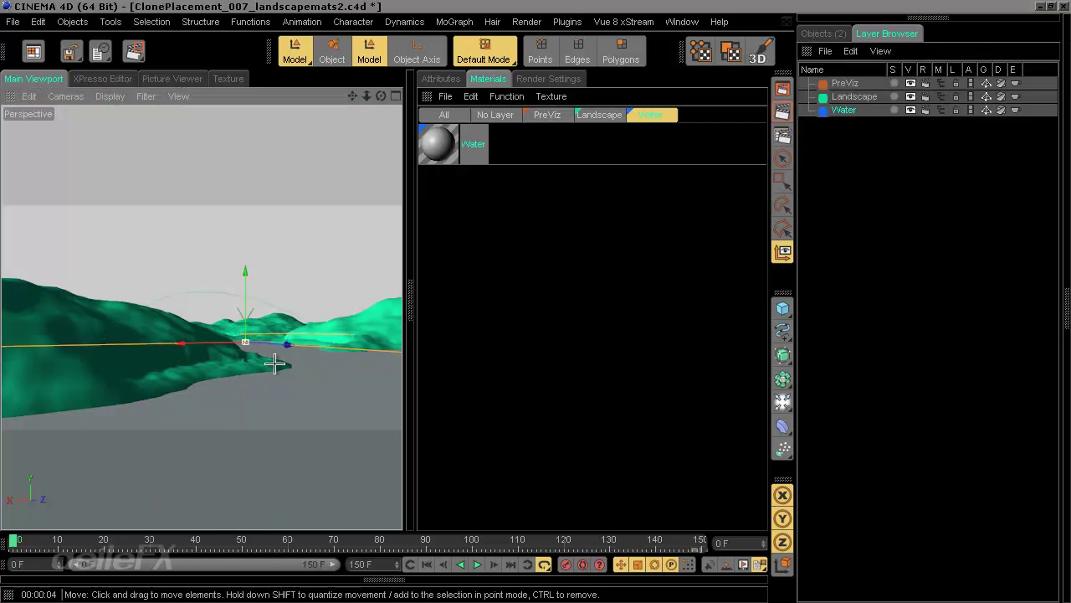
double_click(821, 96)
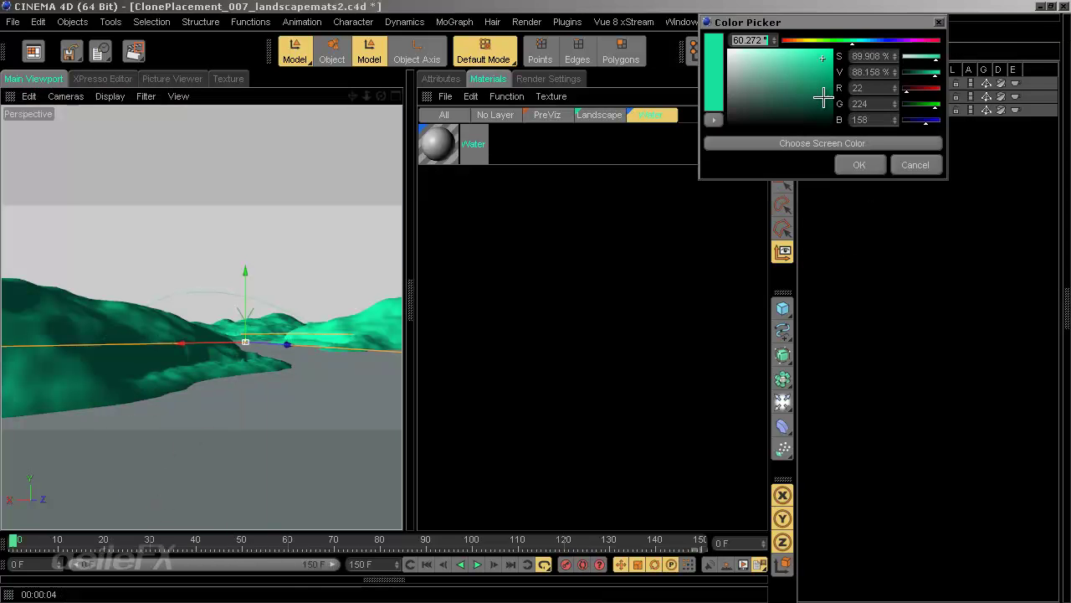
click(797, 40)
drag(770, 89, 764, 99)
click(859, 165)
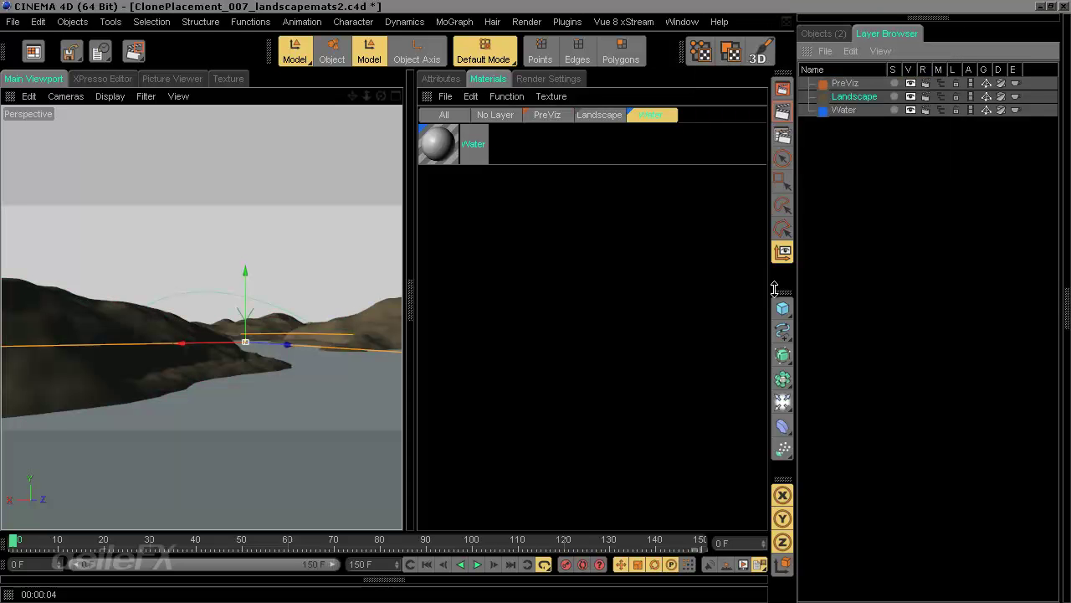
Step: Go back to the object hierarchy and display textures in the viewport instead of layer colors
click(822, 33)
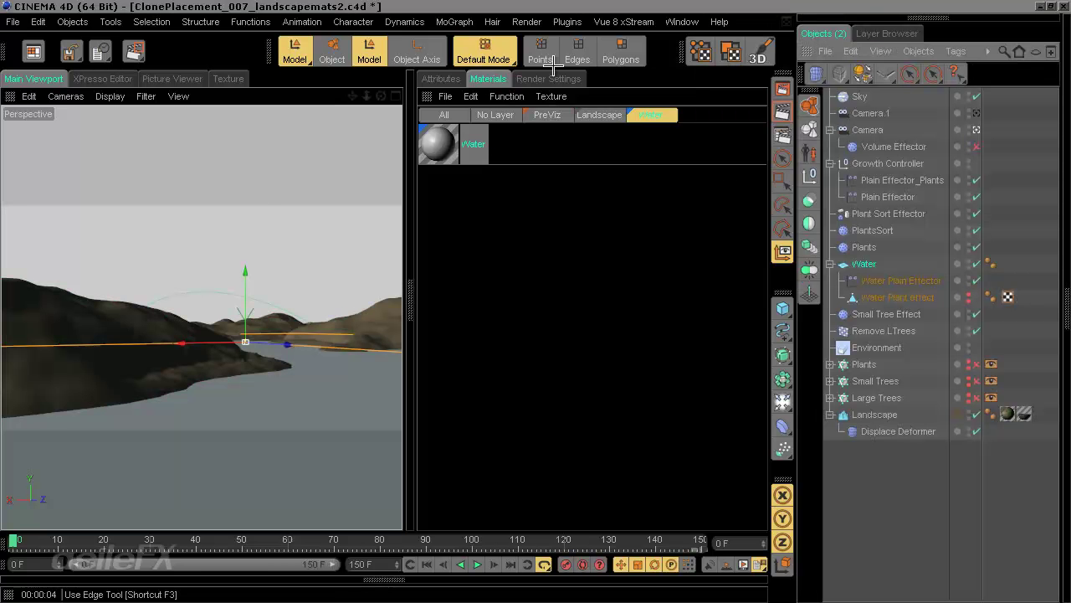
click(112, 96)
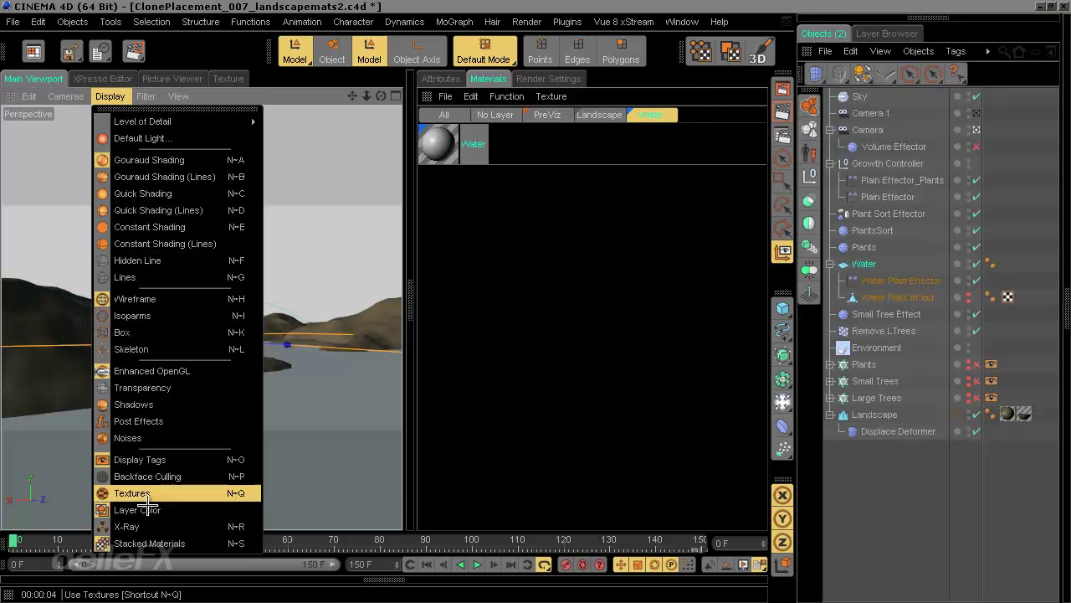
click(131, 493)
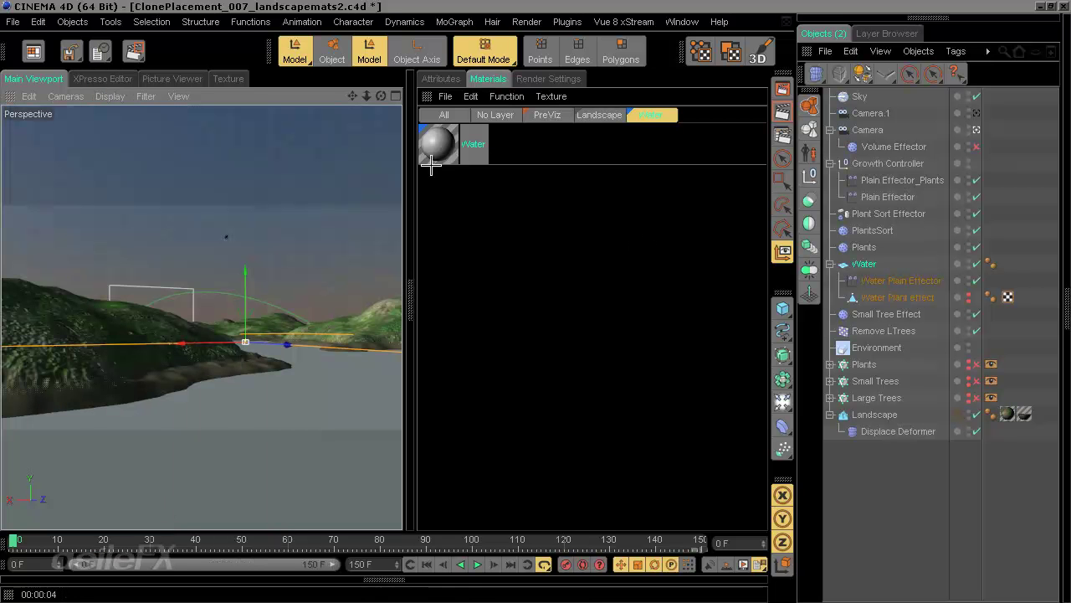
Step: Open the Water material for editing and set its color to a grayish green with RGB 138, 156, 137
double_click(442, 141)
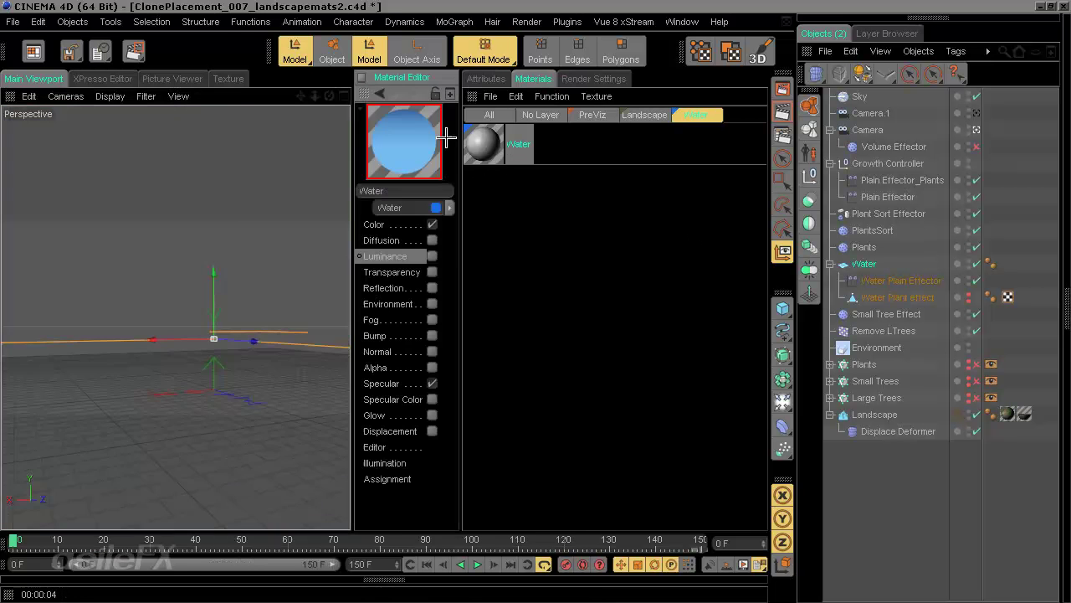
click(404, 226)
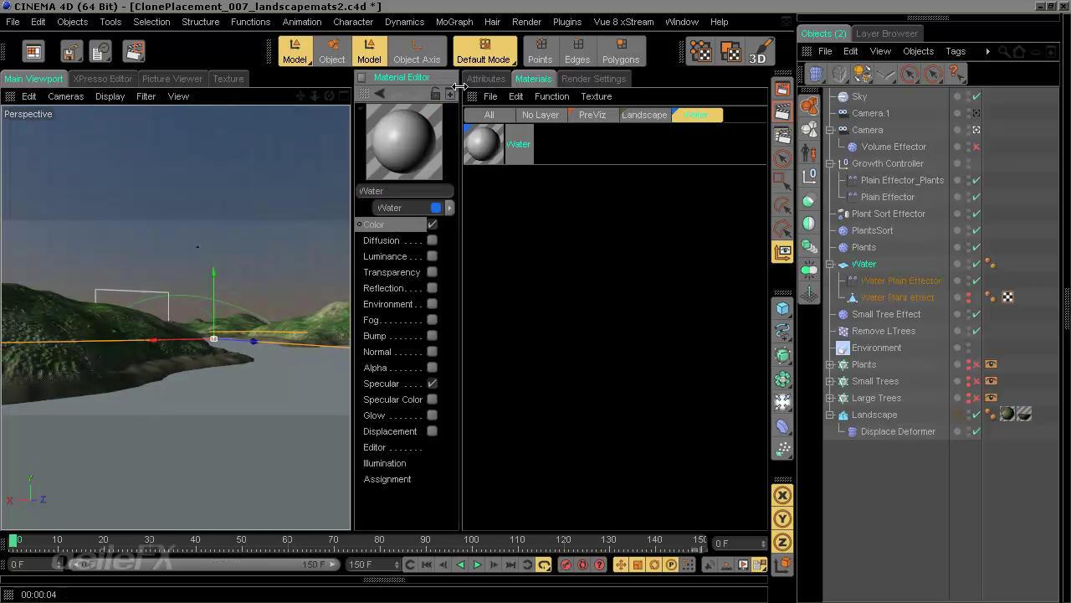
drag(353, 242, 651, 242)
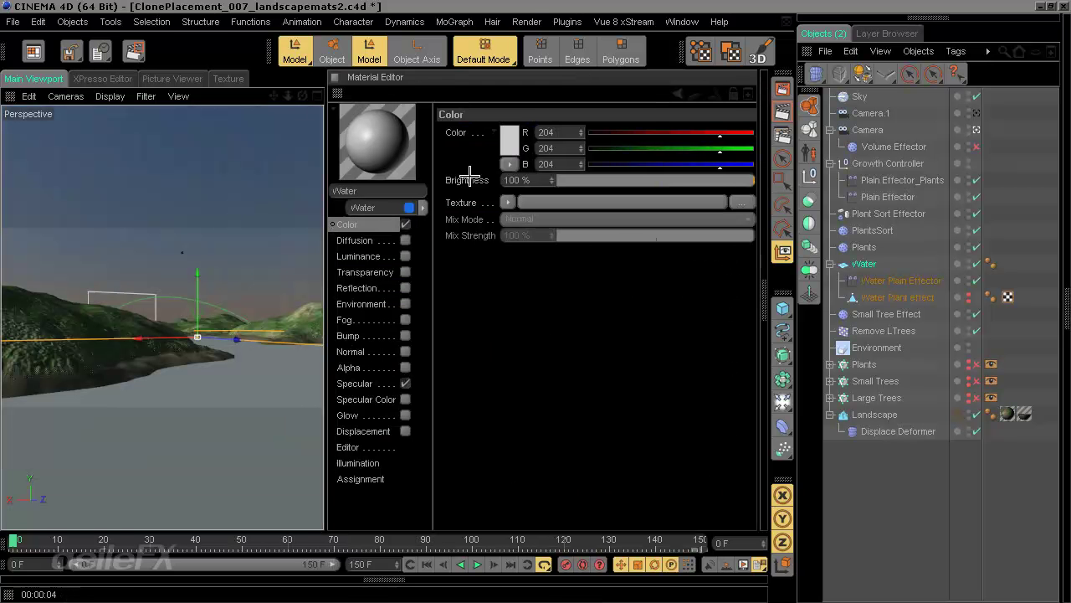
click(513, 134)
mouse_move(538, 77)
mouse_down()
mouse_move(565, 76)
mouse_move(522, 76)
mouse_up()
click(452, 89)
mouse_move(455, 111)
mouse_down()
mouse_move(442, 96)
mouse_move(430, 115)
mouse_up()
click(551, 200)
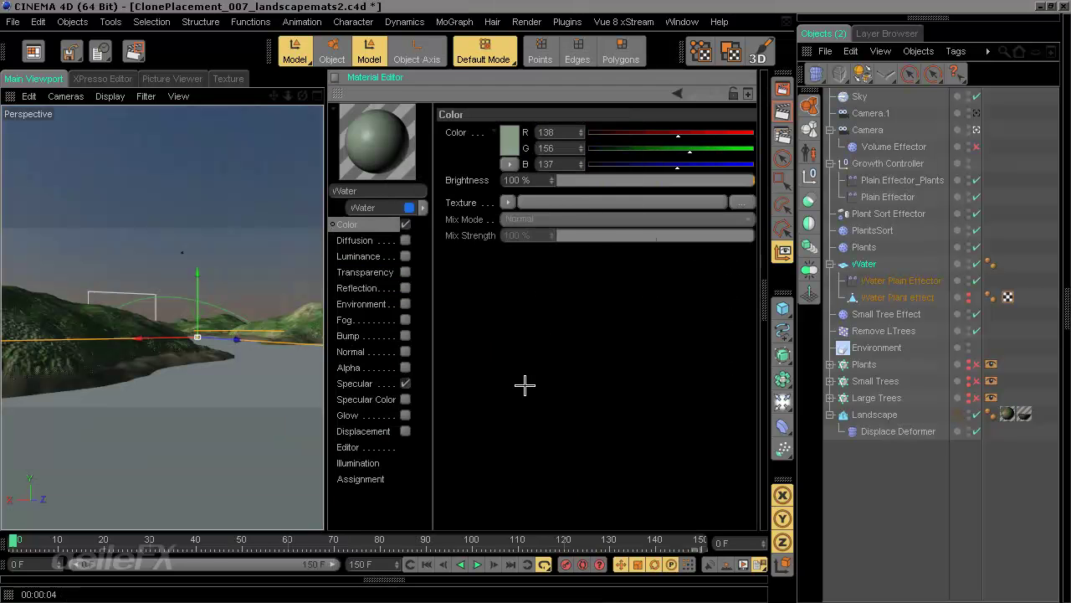
Step: Enable transparency on the Water material with a refraction of 1.333 and render the scene to the Picture Viewer
click(381, 272)
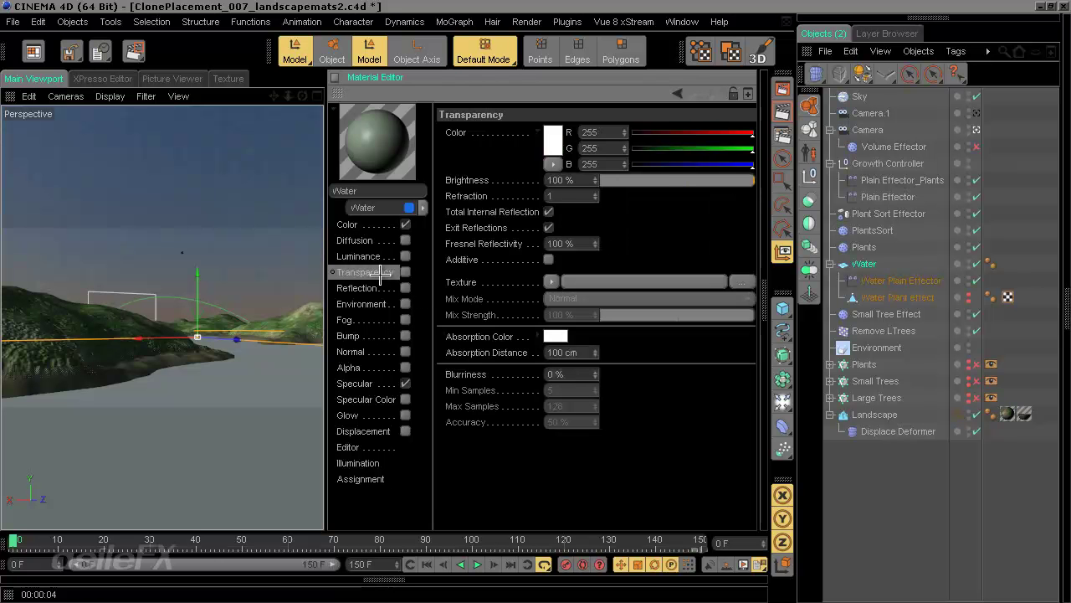
click(405, 272)
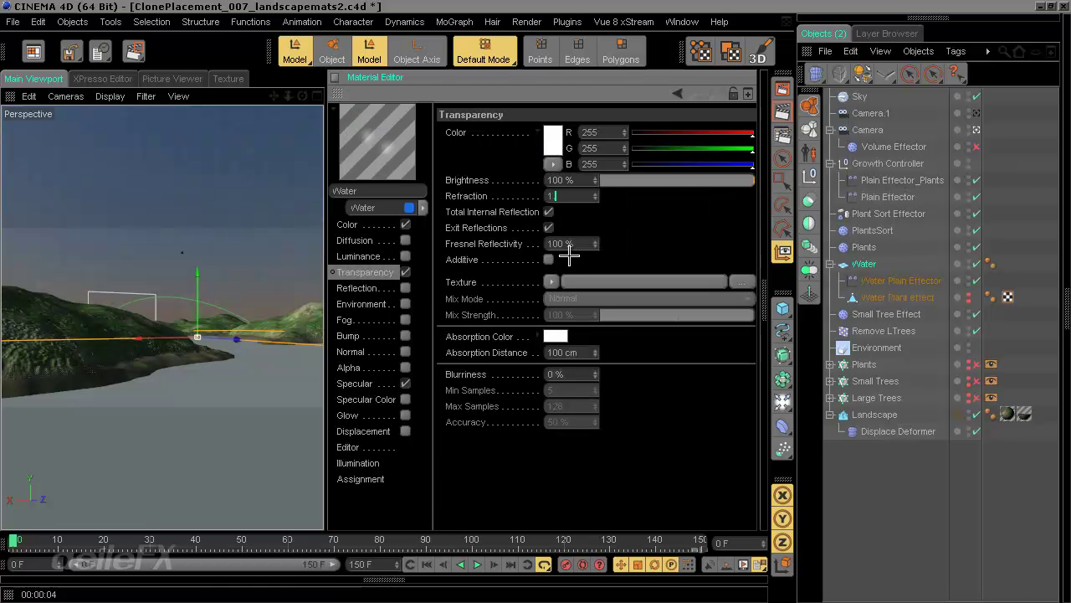
text(1.333)
key(Return)
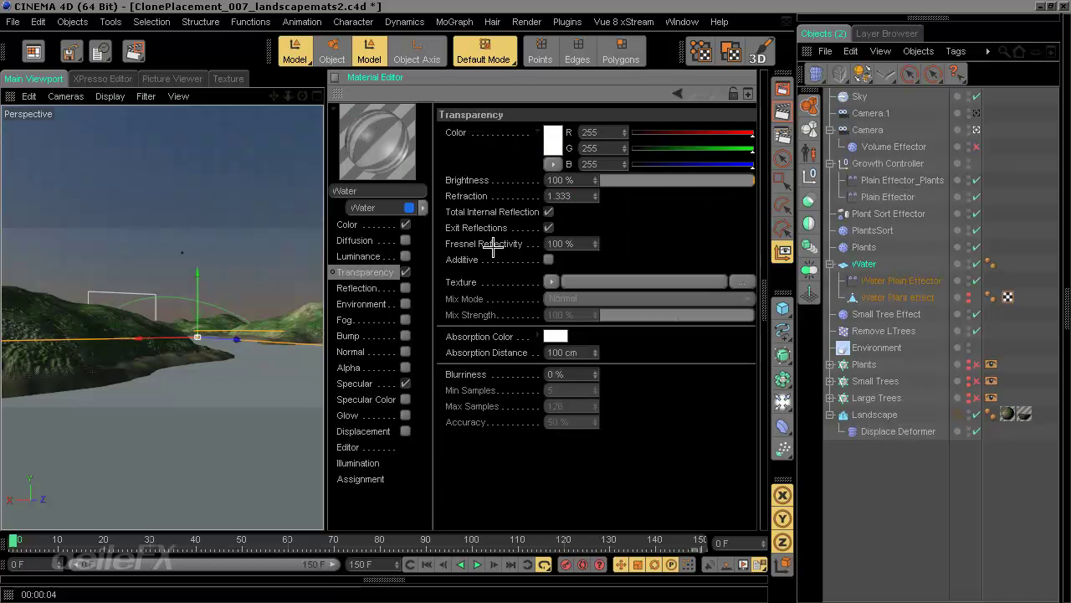
ctrl+click(808, 65)
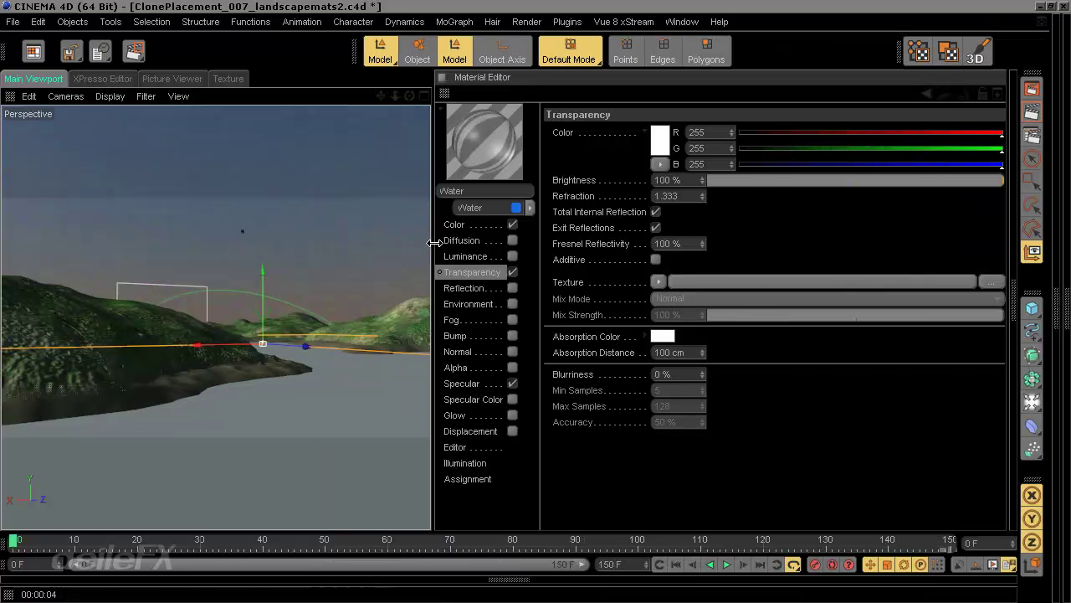
drag(496, 252, 660, 253)
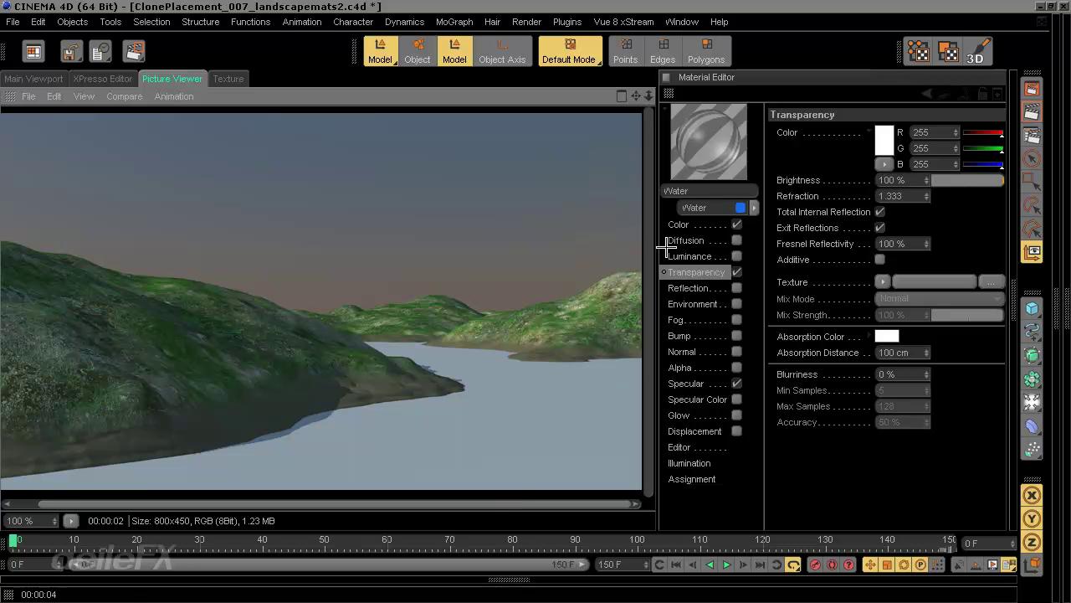
Step: Apply the Water material to the Water plane and render the scene again
click(1048, 308)
click(1021, 349)
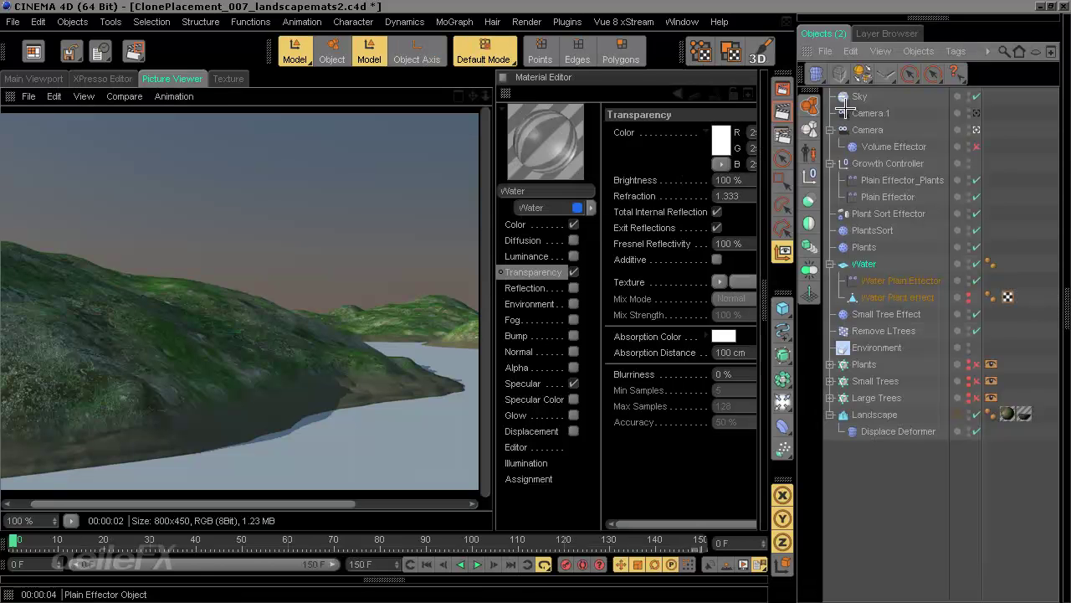
drag(552, 130, 863, 263)
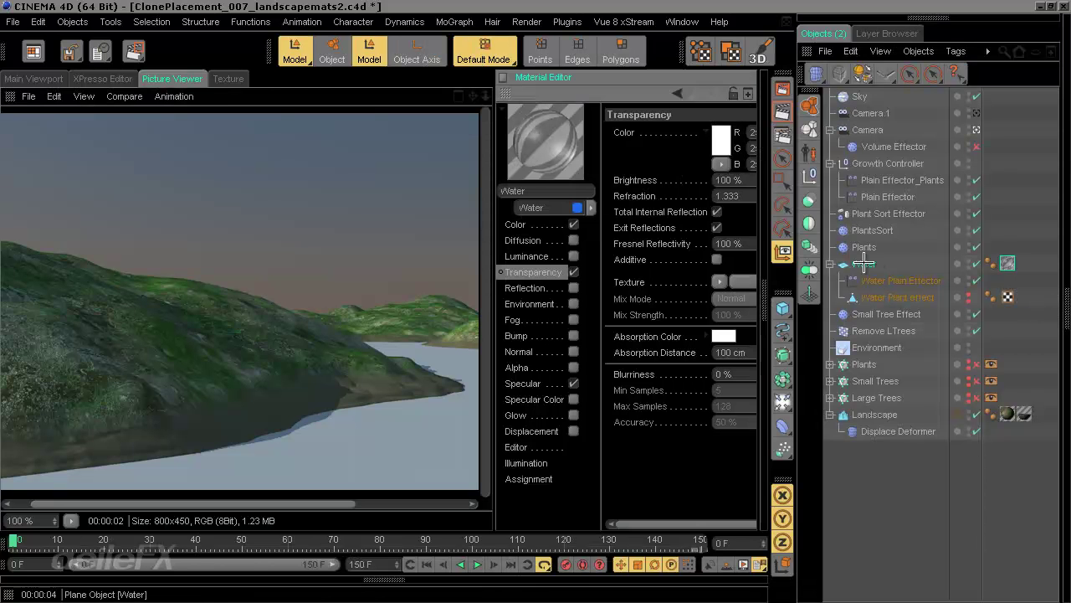
click(806, 52)
key(shift+r)
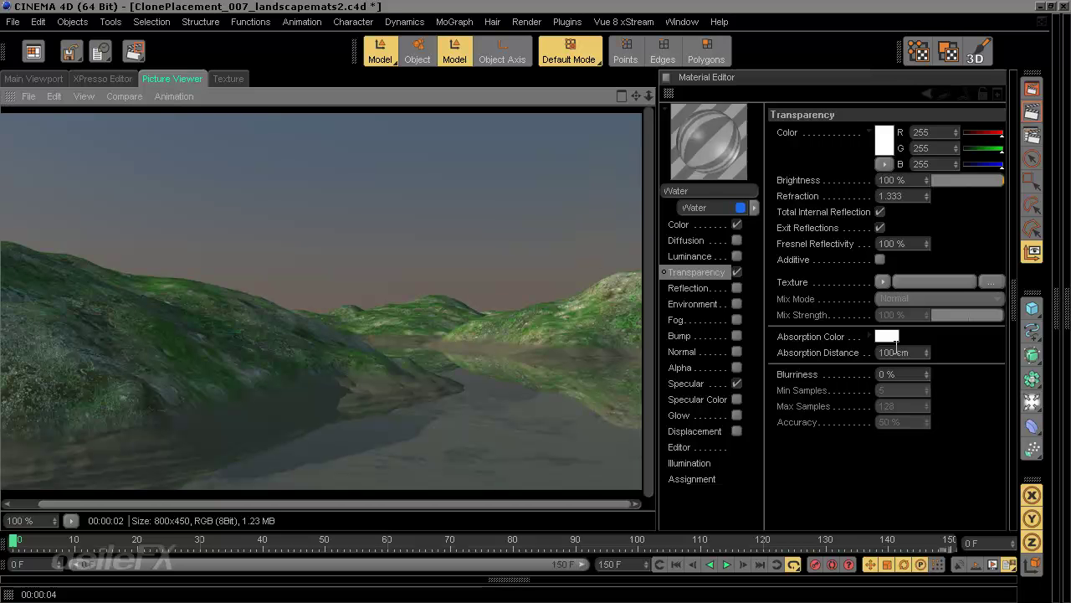
Step: Set the absorption distance in the Water material's transparency to 50 cm
click(897, 351)
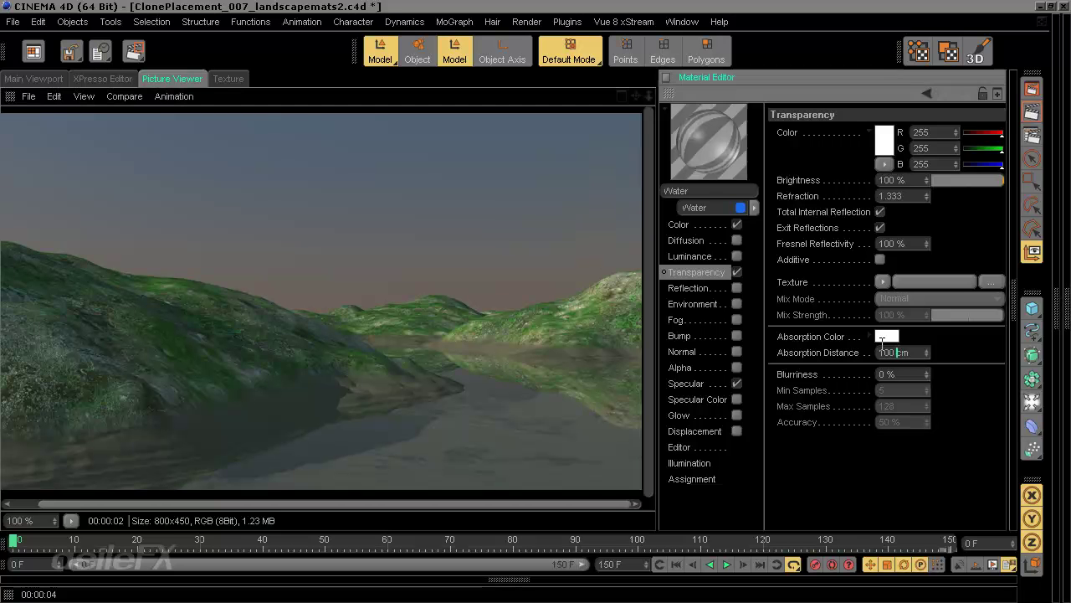
text(50)
key(Return)
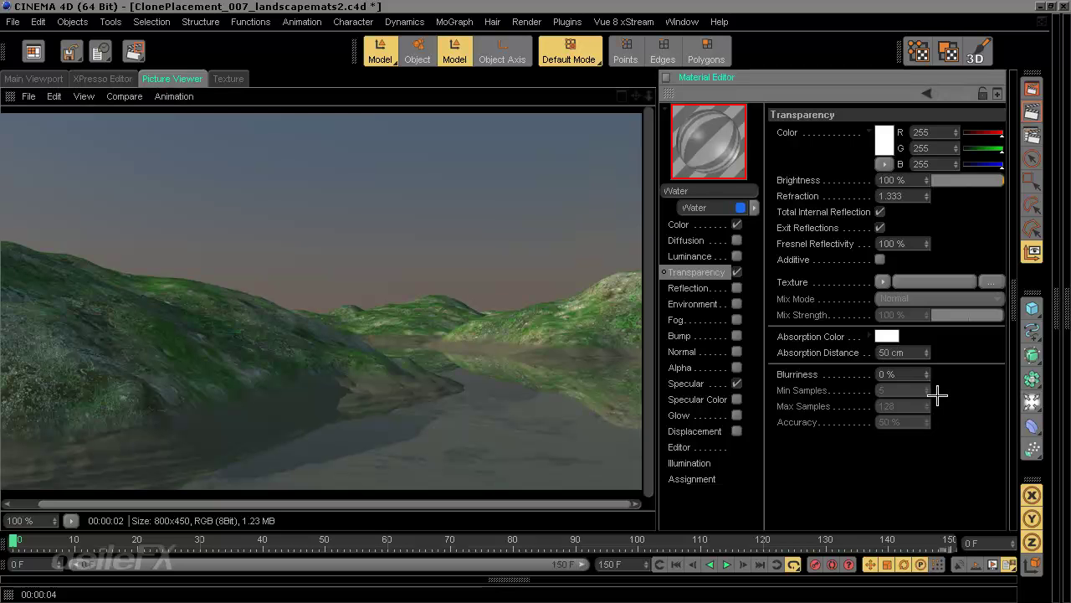
Step: Set the Water material's absorption color to a grayish green with RGB 119, 145, 128 and render the scene to the Picture Viewer
click(890, 335)
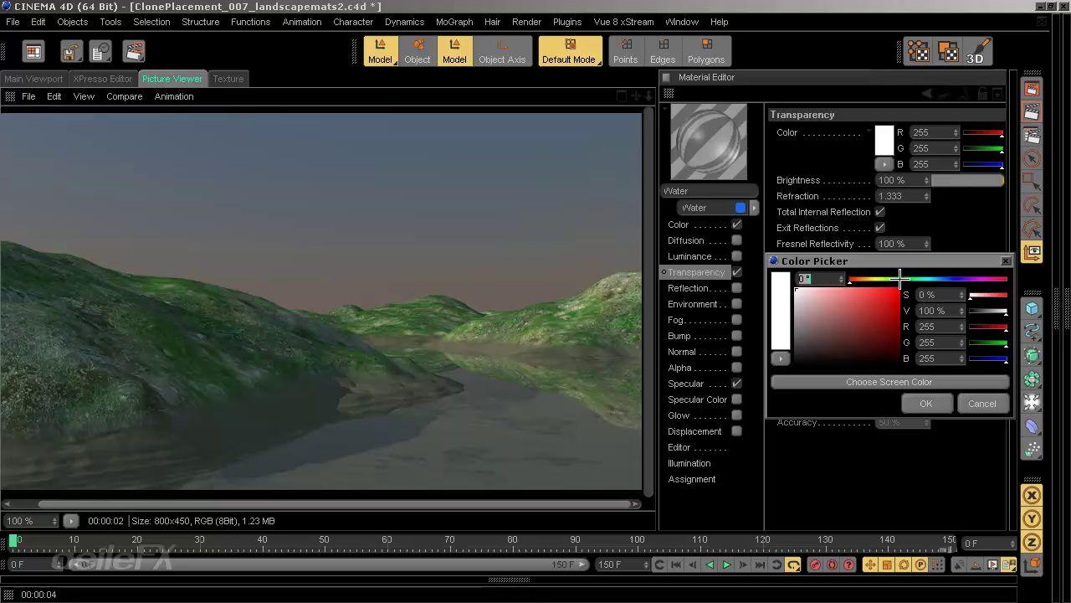
mouse_move(903, 279)
mouse_down()
mouse_move(890, 278)
mouse_move(922, 279)
mouse_up()
click(828, 307)
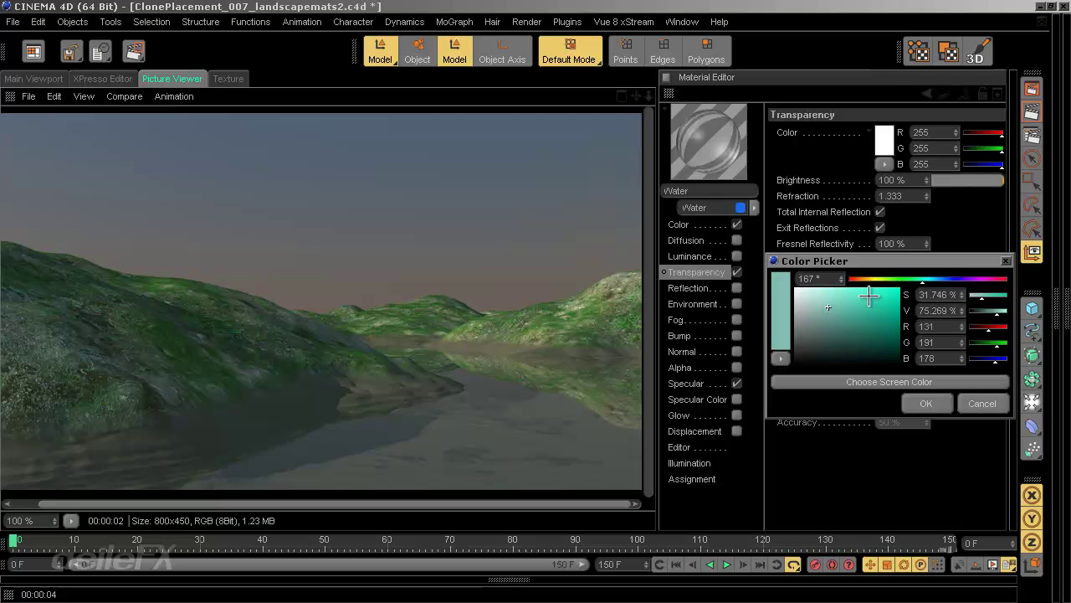
click(910, 279)
mouse_move(809, 312)
mouse_down()
mouse_move(819, 307)
mouse_move(813, 321)
mouse_up()
click(922, 403)
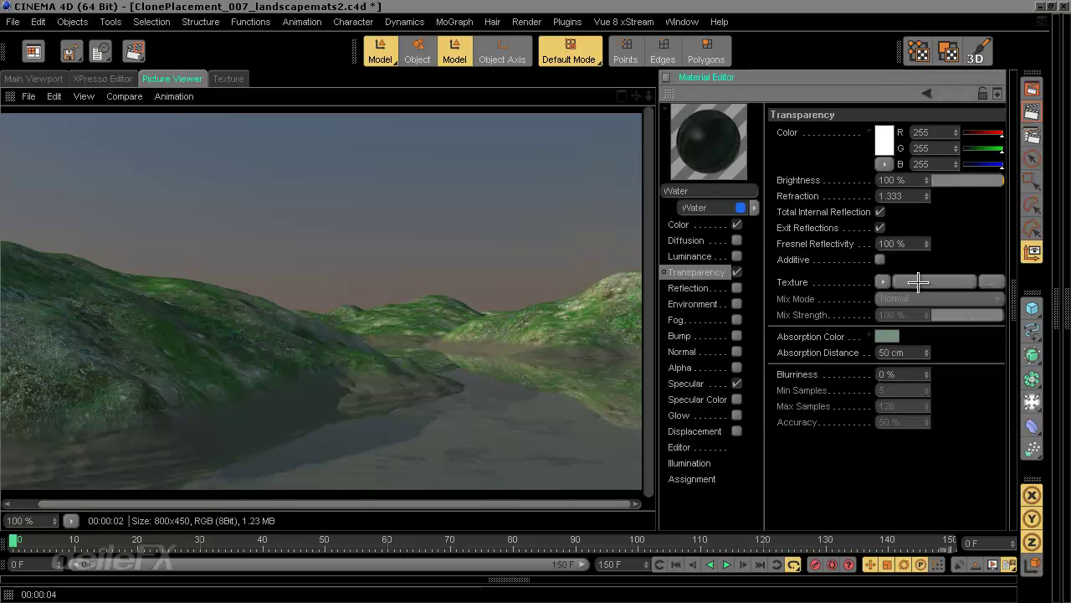
click(1033, 86)
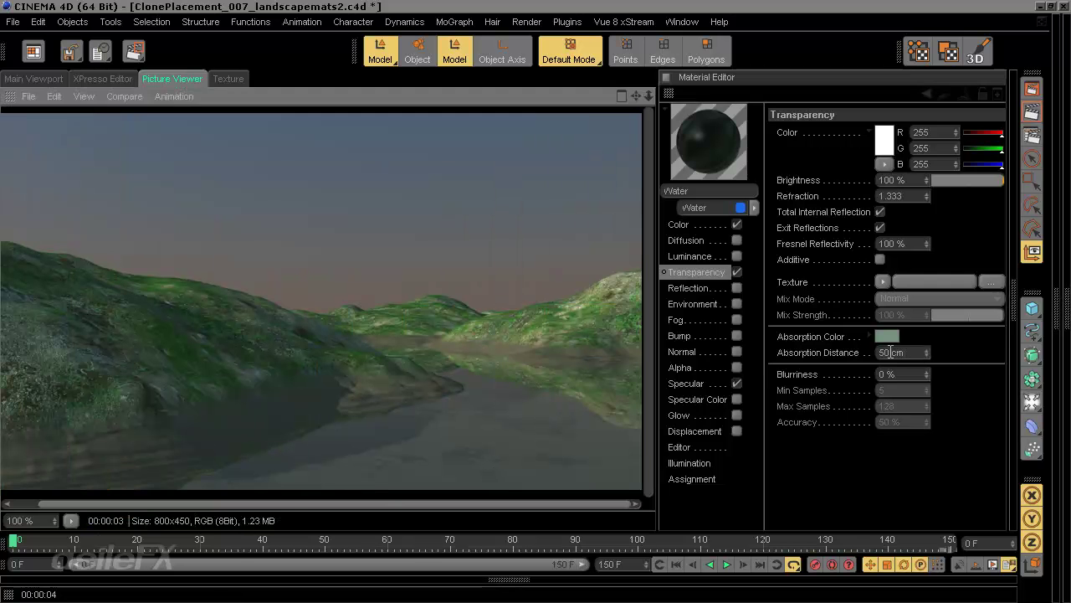
Step: Raise the Water material's absorption distance to 150 cm and render the scene again
double_click(891, 352)
text(150)
key(Return)
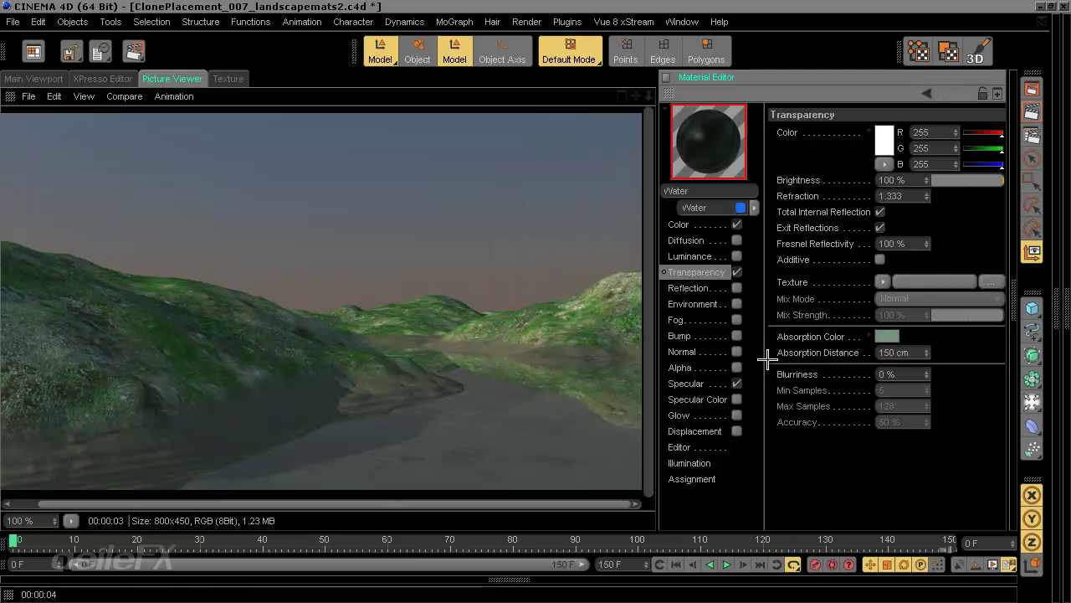
click(1028, 96)
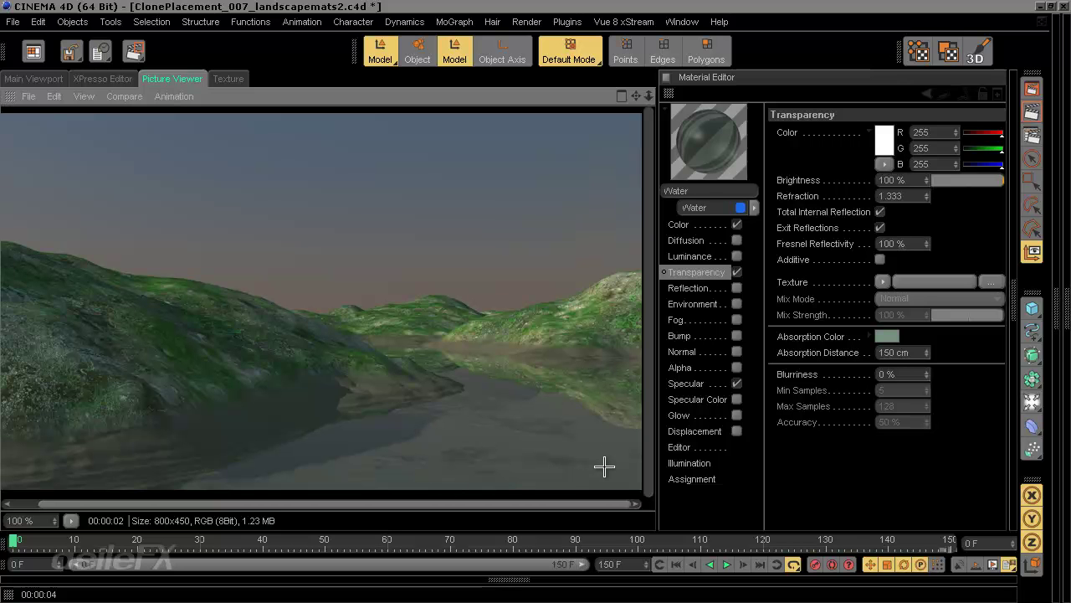
Step: Lower the Water material's Fresnel Reflectivity to 15% and render a new test image
click(911, 243)
text(15)
key(Return)
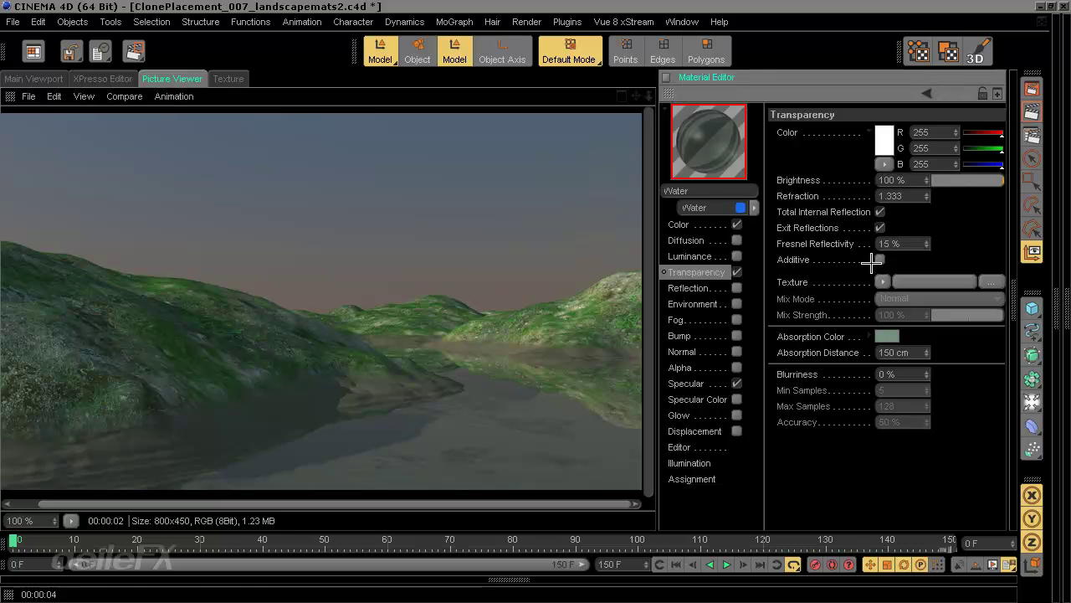
click(1032, 85)
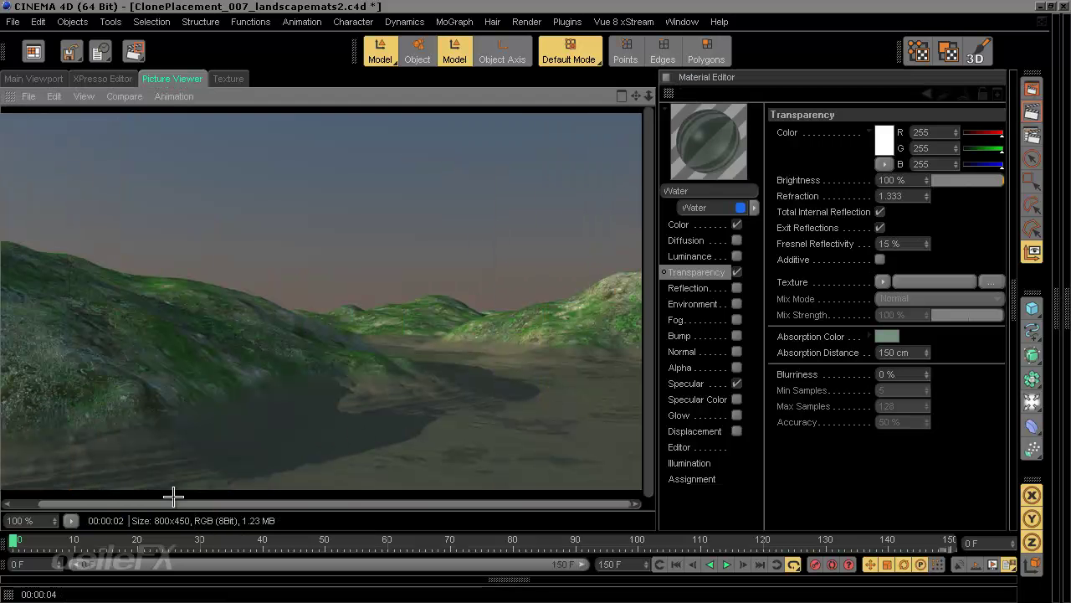
Step: Reduce the water's absorption distance to 50 cm and test the change in the Picture Viewer
double_click(919, 351)
text(50)
key(Return)
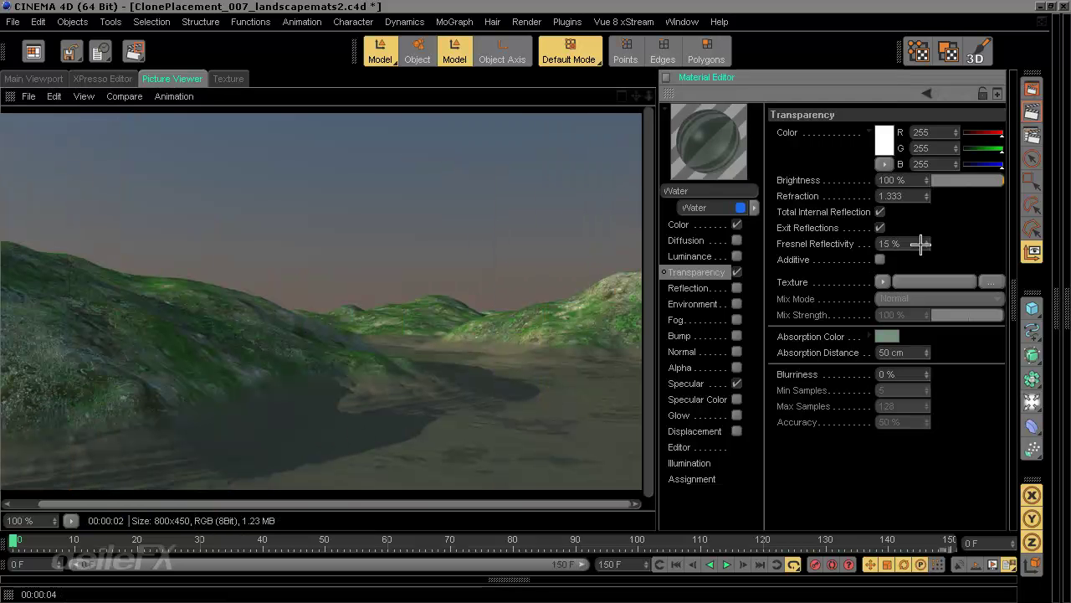
click(1030, 111)
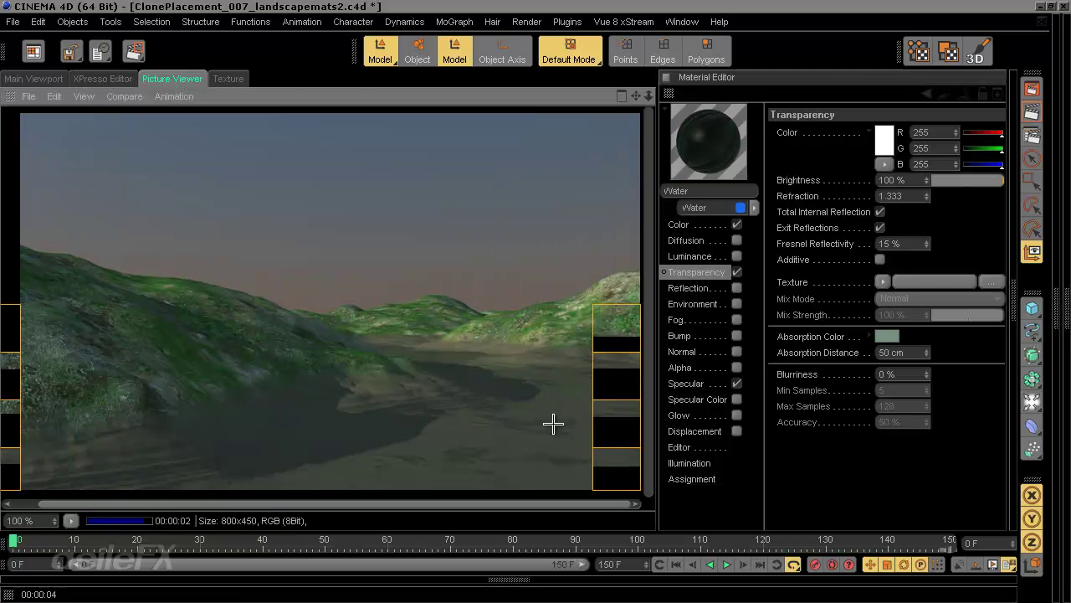
Step: Reduce the absorption distance further to 10 cm and render the scene
double_click(891, 352)
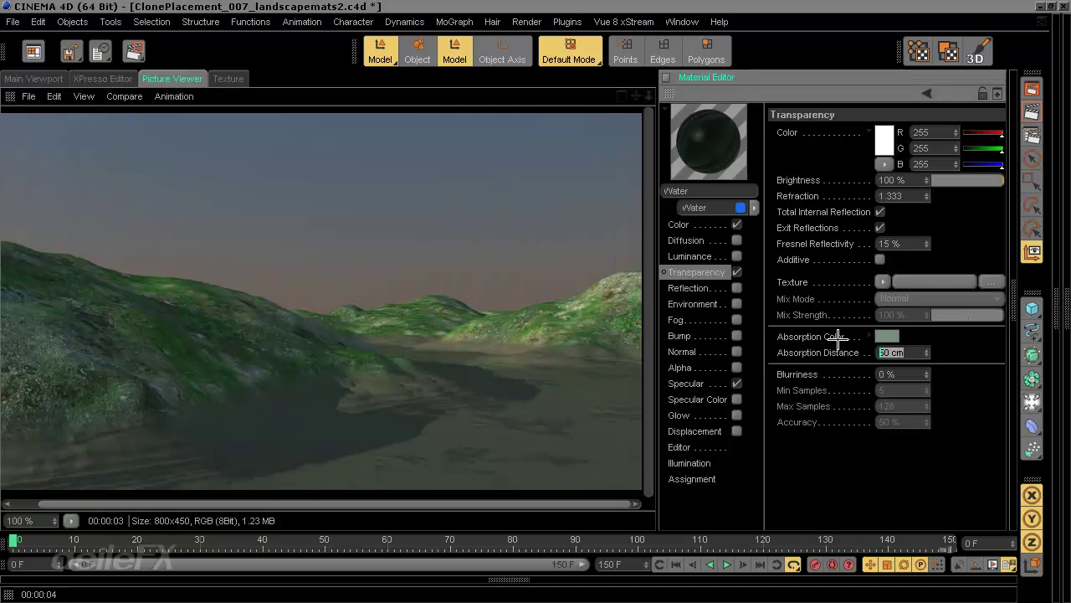
text(10)
click(1029, 111)
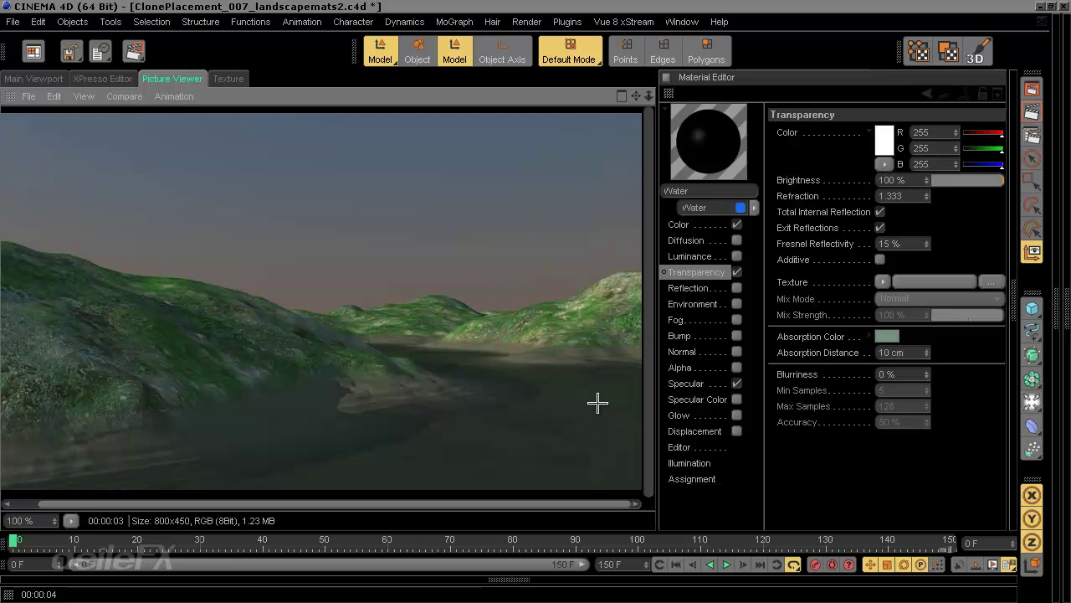
Step: Set the Water material's absorption distance to 8 cm and render the scene to the Picture Viewer
click(894, 352)
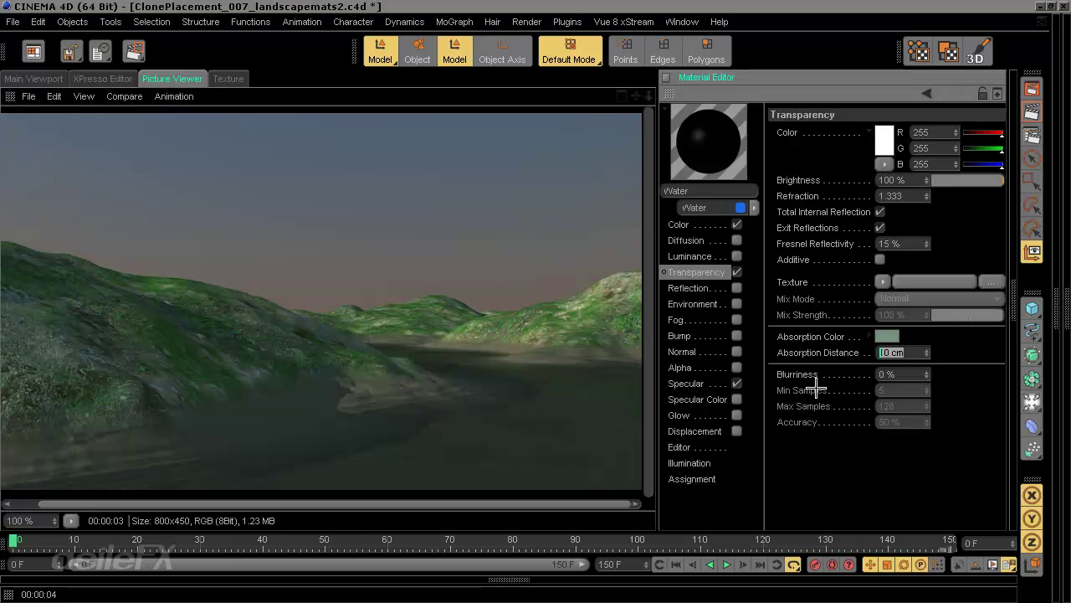
text(15)
key(Return)
text(8)
key(Return)
key(shift+r)
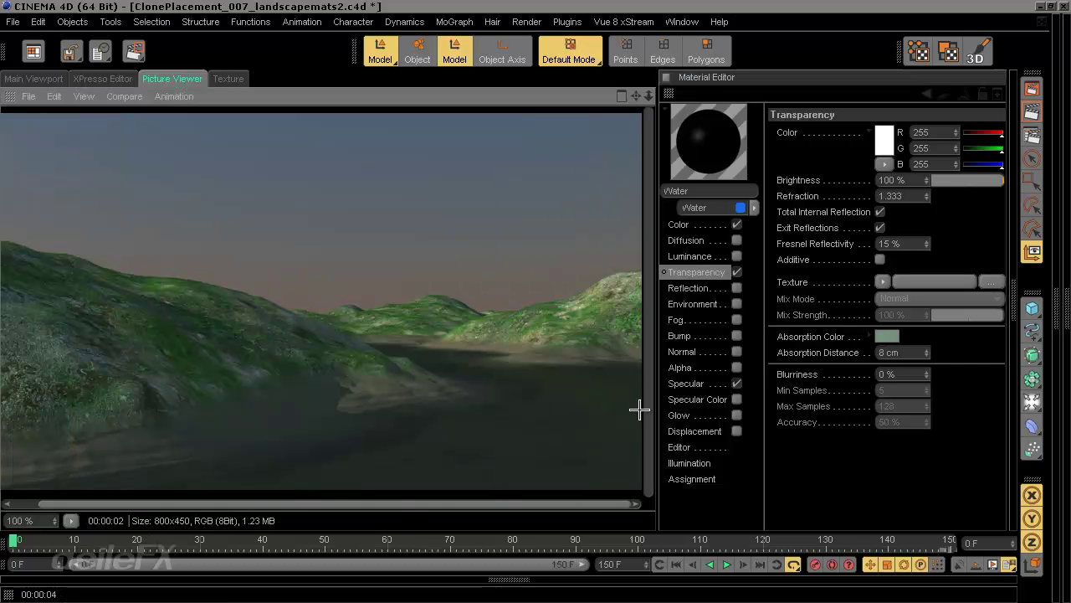
Step: Shift the absorption color toward a grayish teal green of about RGB 121, 159, 141 and render the scene
click(888, 336)
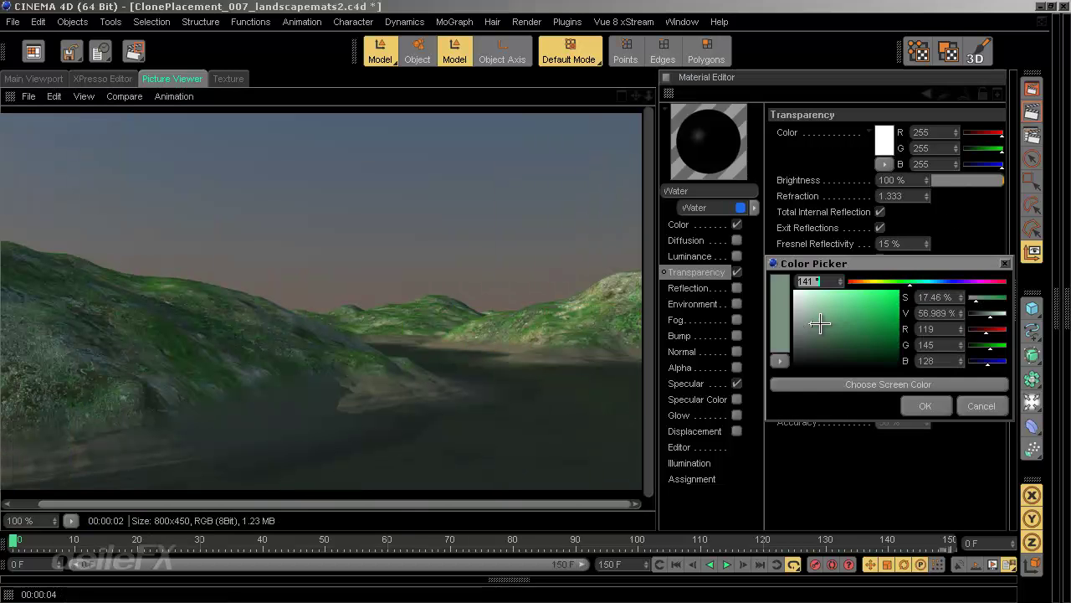
click(917, 280)
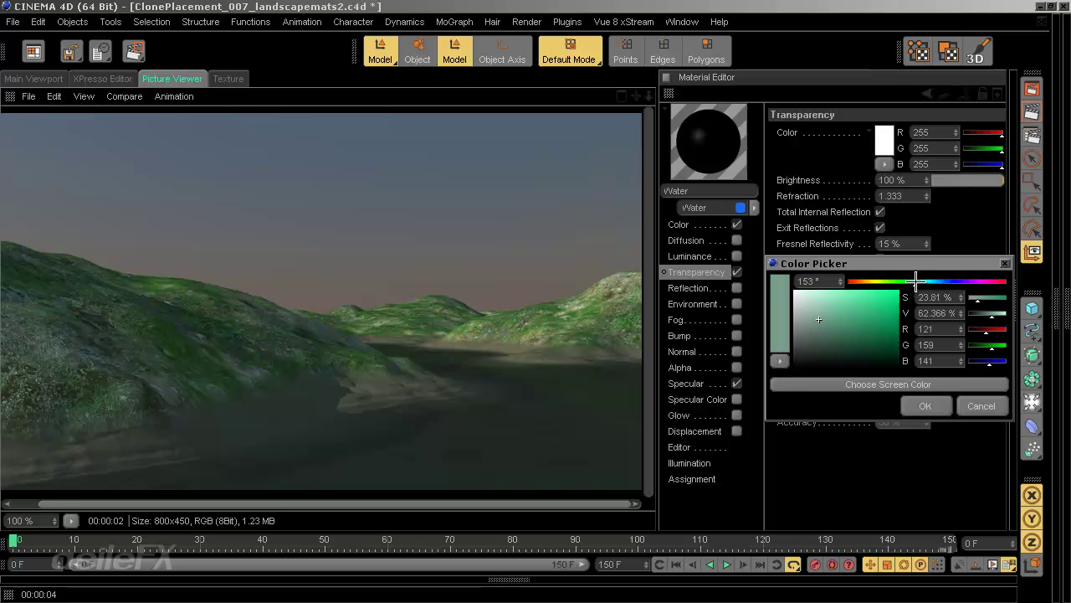
click(925, 405)
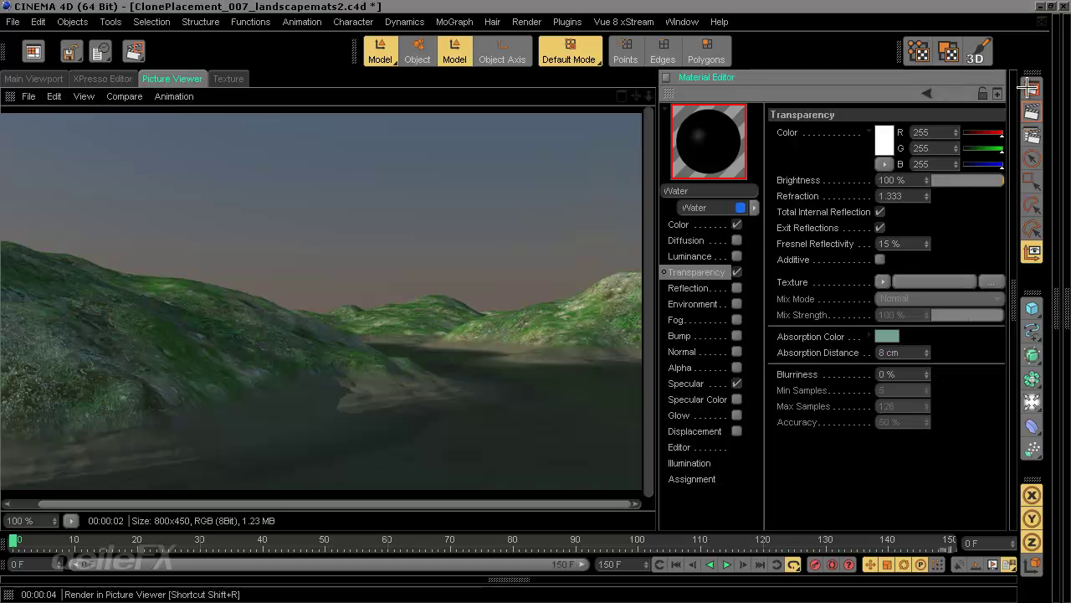
key(shift+r)
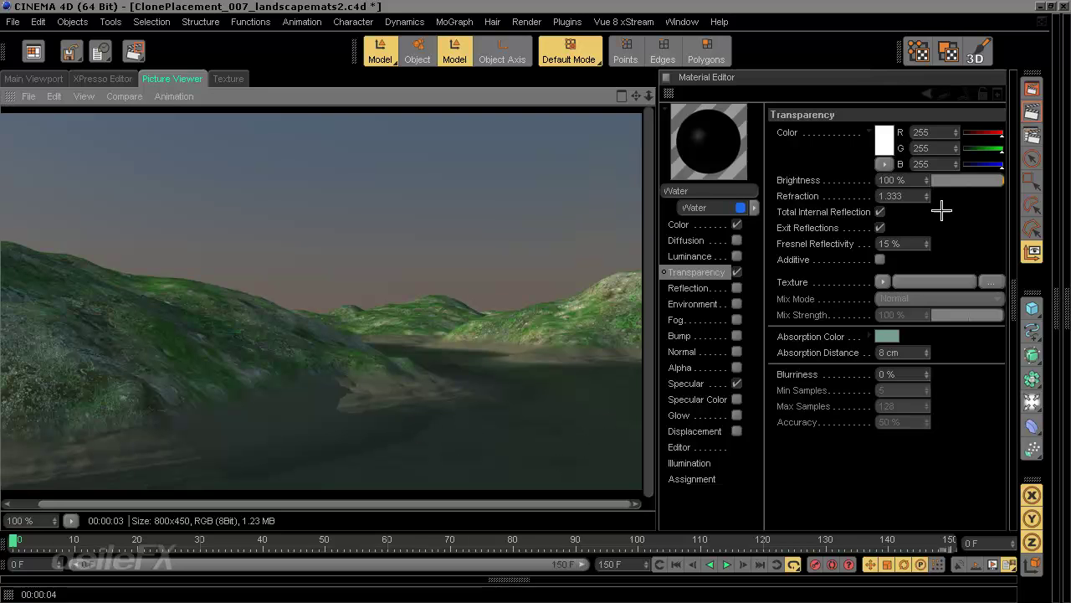
Step: Restore the Water material's Fresnel Reflectivity to 100% and render the scene to check the water's reflections
click(890, 244)
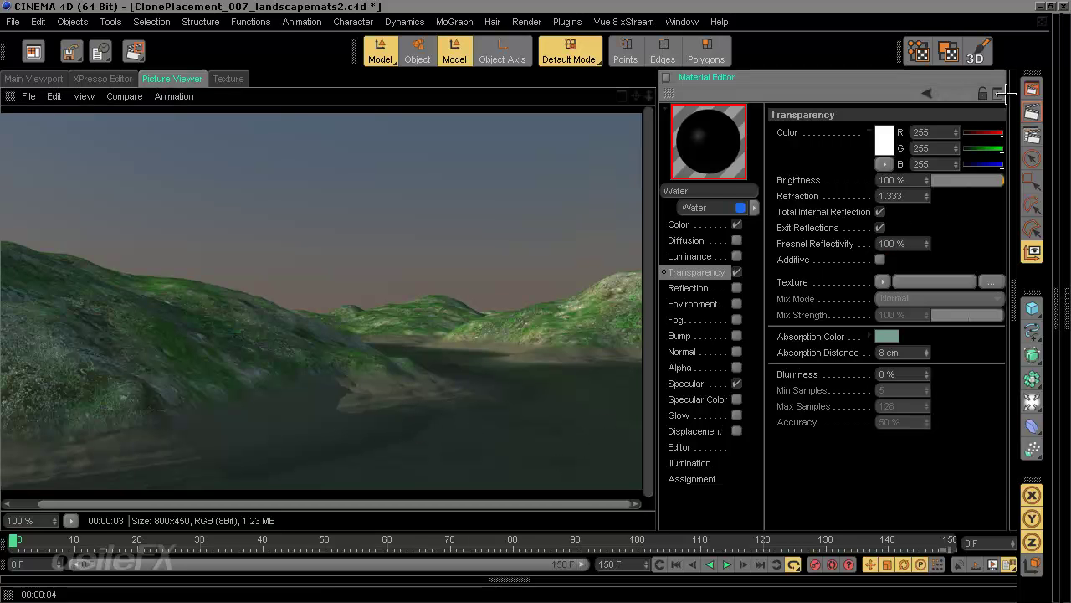
click(1033, 88)
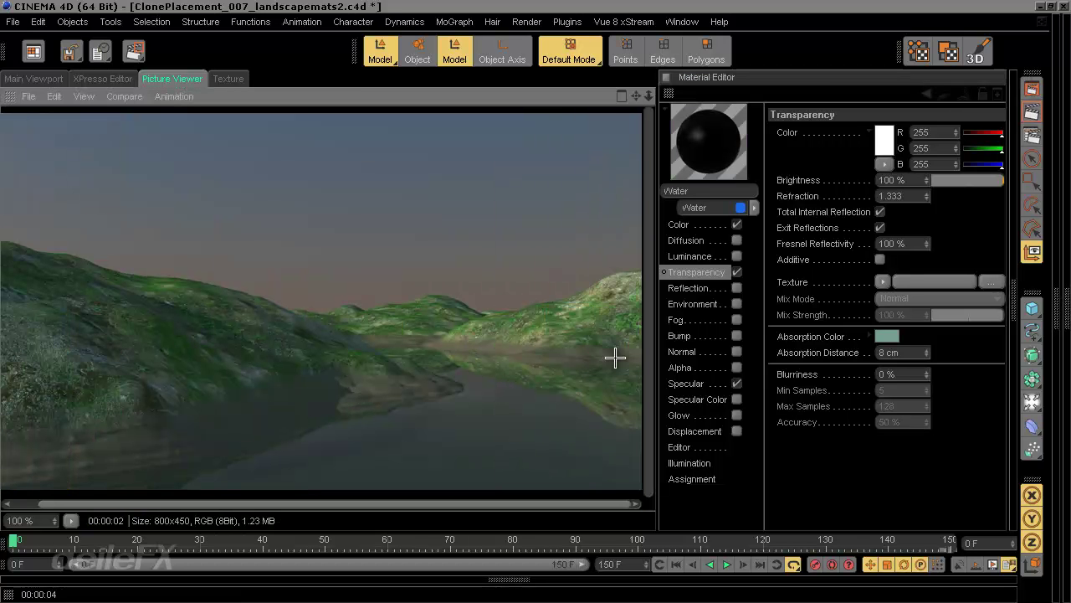
drag(602, 376, 519, 387)
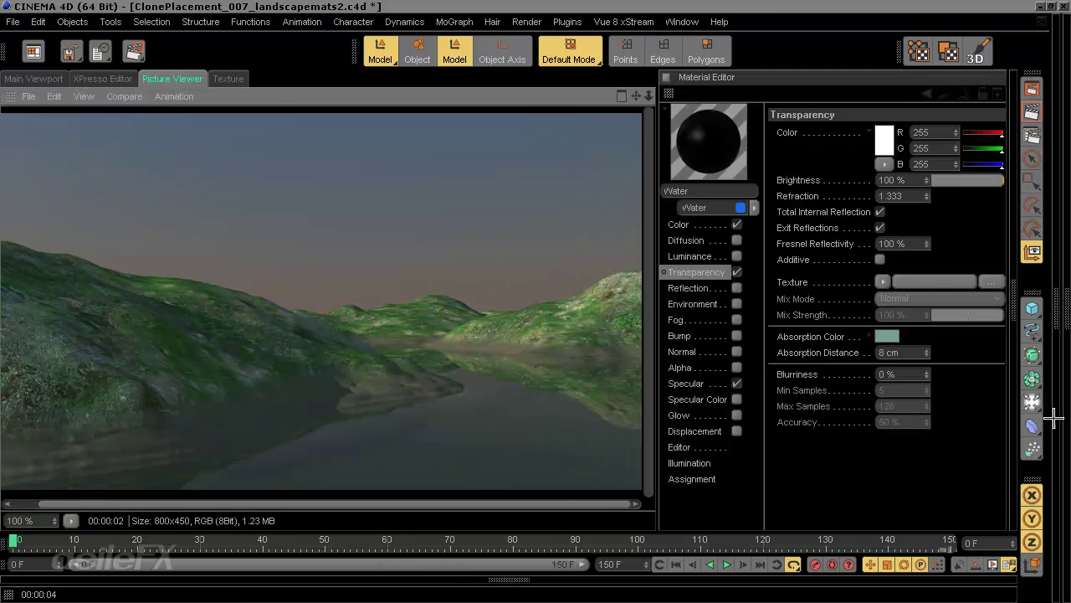
Step: Enable the Bump channel on the Water material
click(697, 336)
click(737, 335)
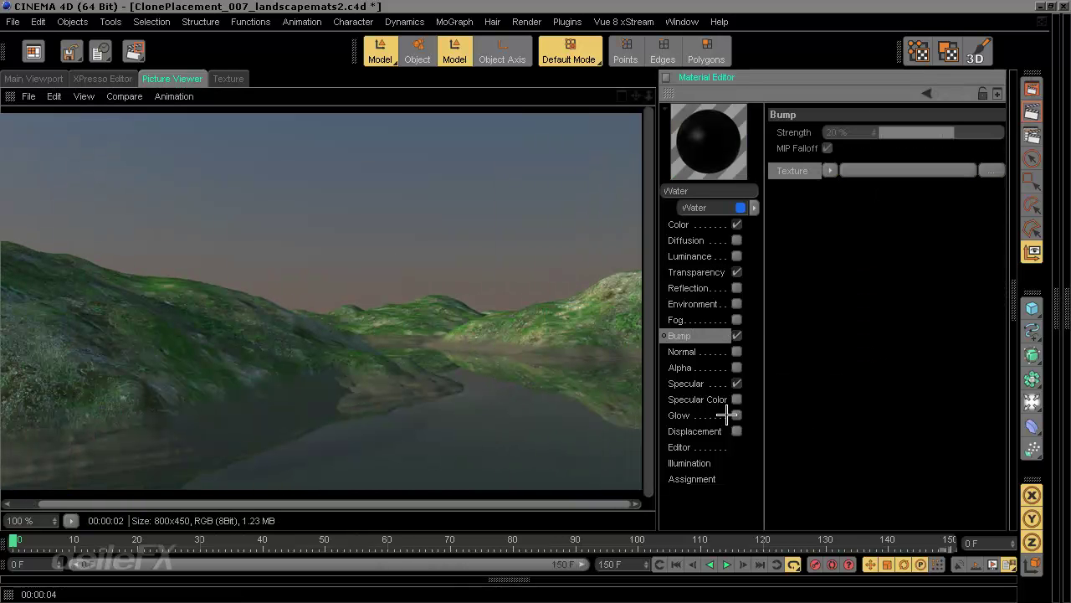
click(831, 169)
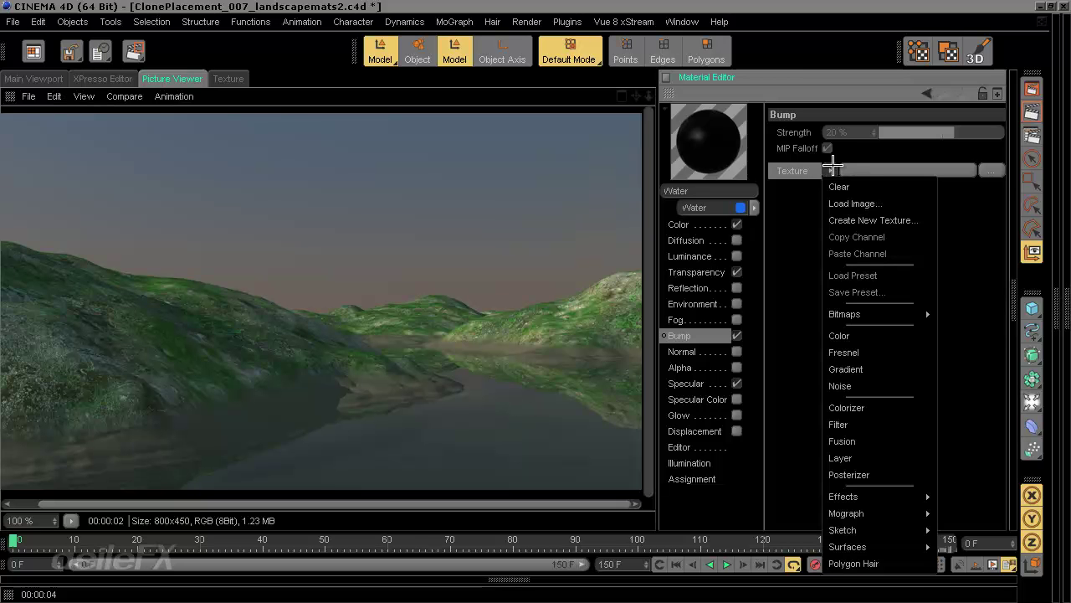
click(779, 329)
Step: Set the Water material's specular highlight to a width of 34% and a height of 46%
click(695, 384)
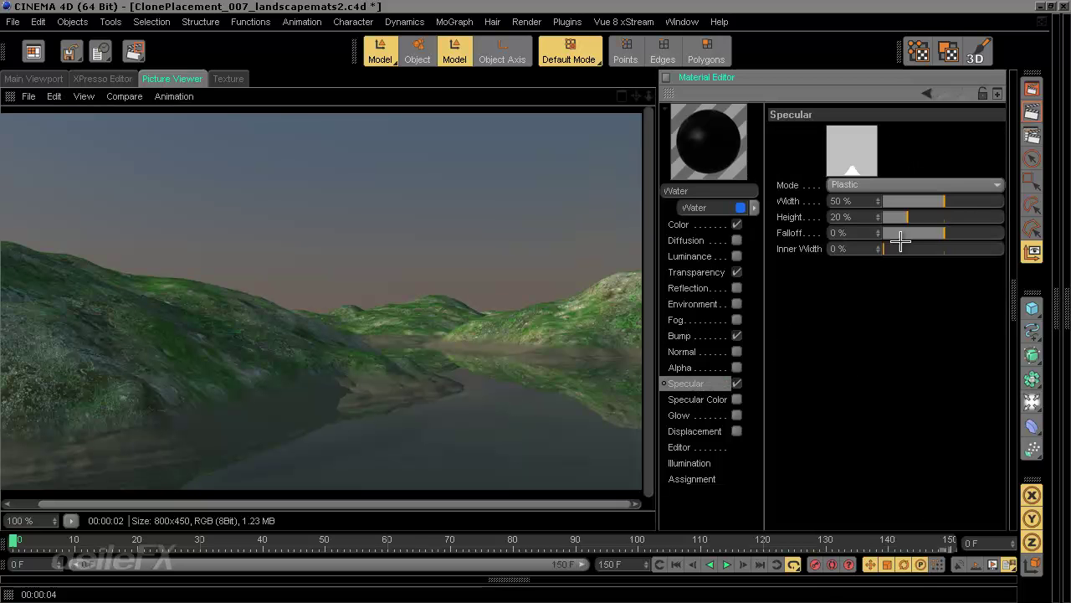
drag(956, 203, 939, 217)
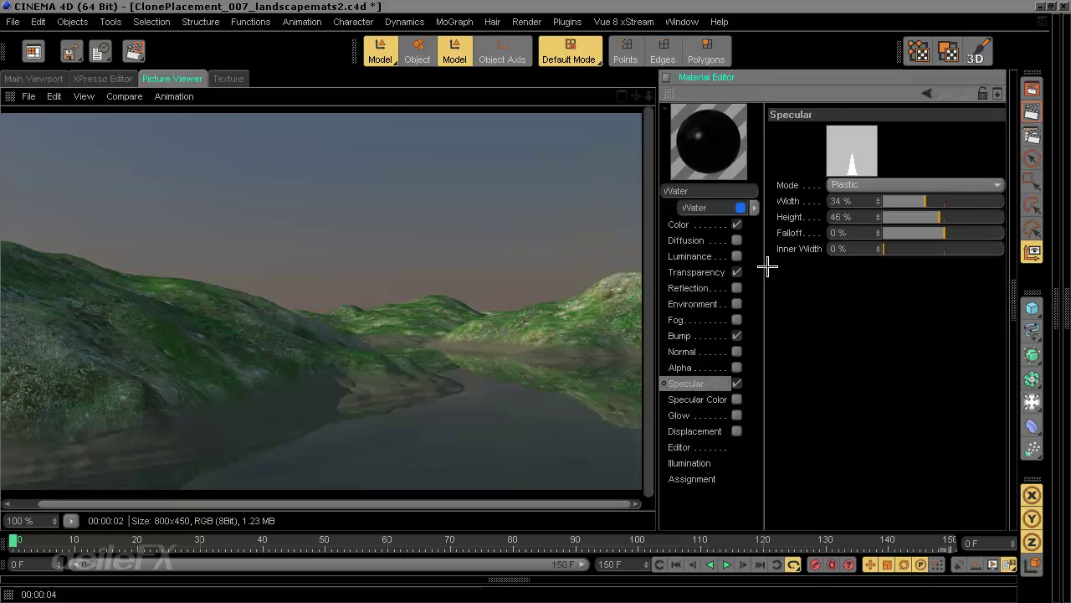
click(705, 276)
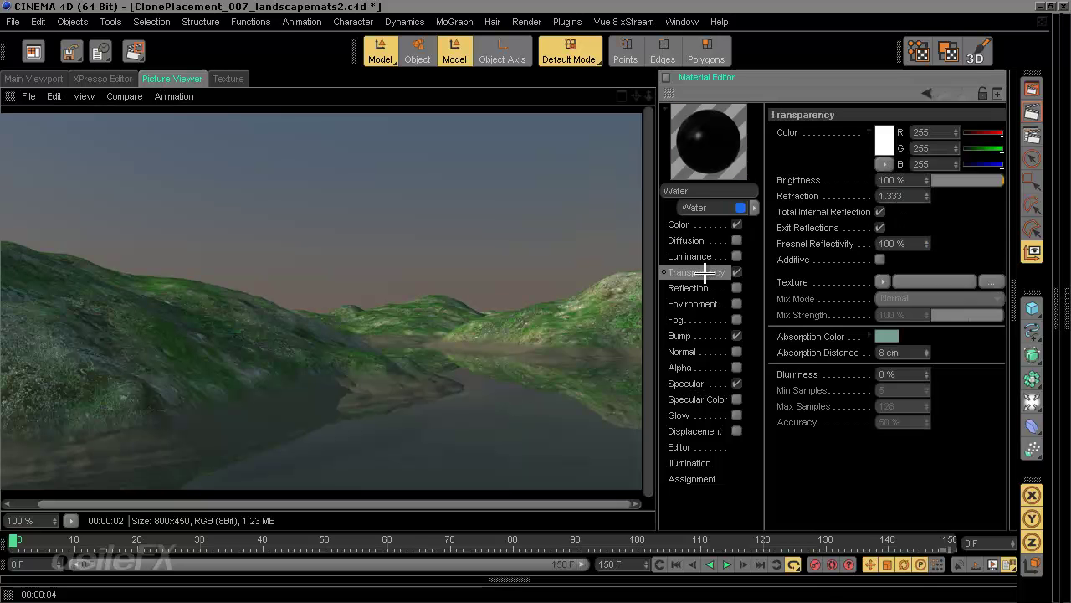
Step: Load a Noise shader as the Water material's bump texture and open its shader properties
click(704, 337)
click(829, 170)
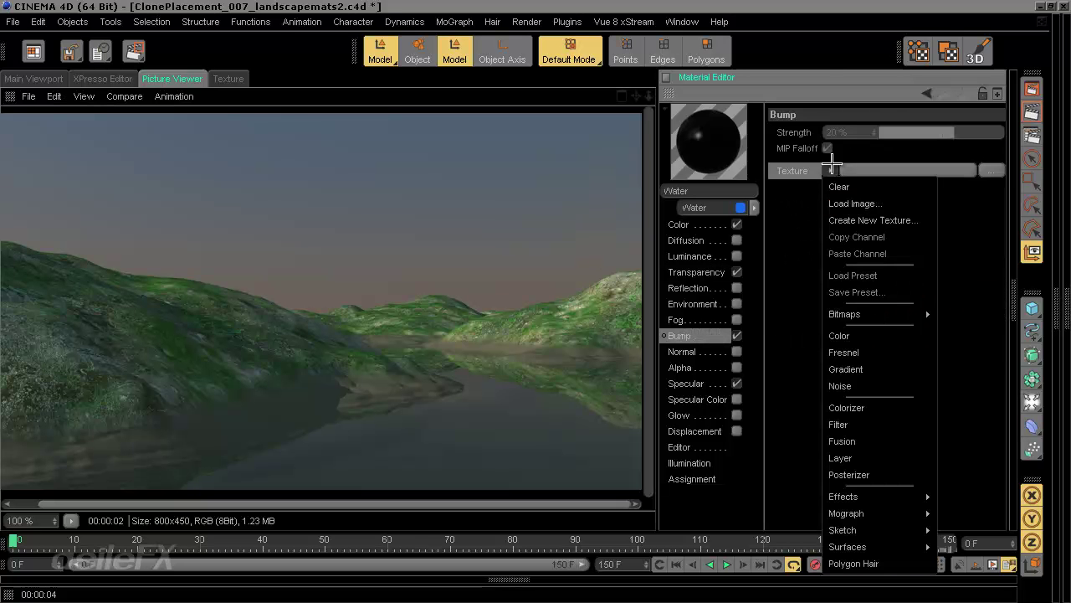
click(885, 386)
click(925, 171)
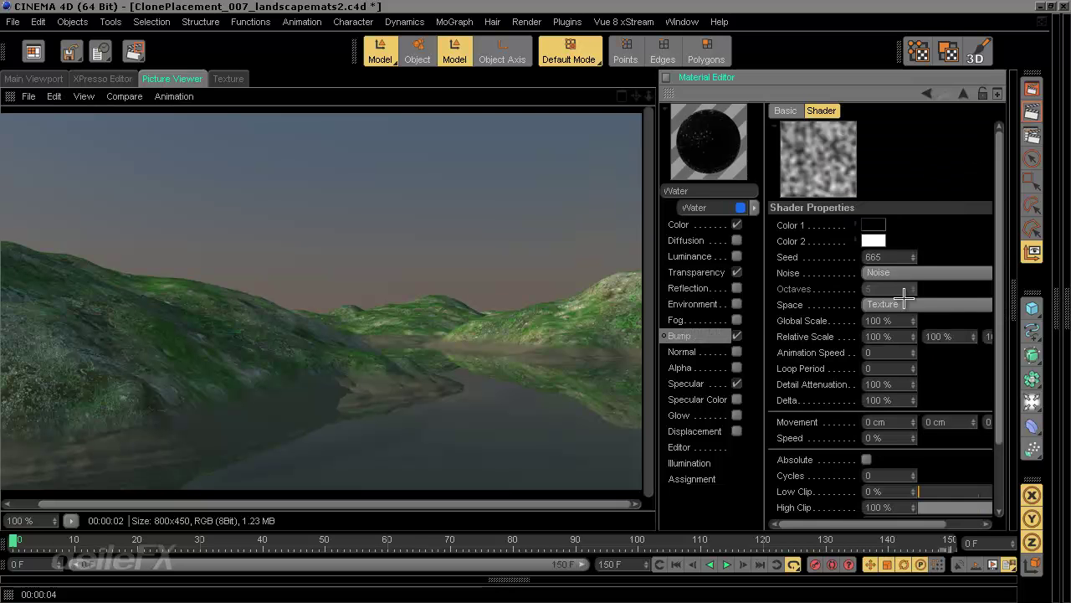
Step: Widen the Material Editor to fit all the Noise shader properties and return to the Water material's Color channel
click(925, 272)
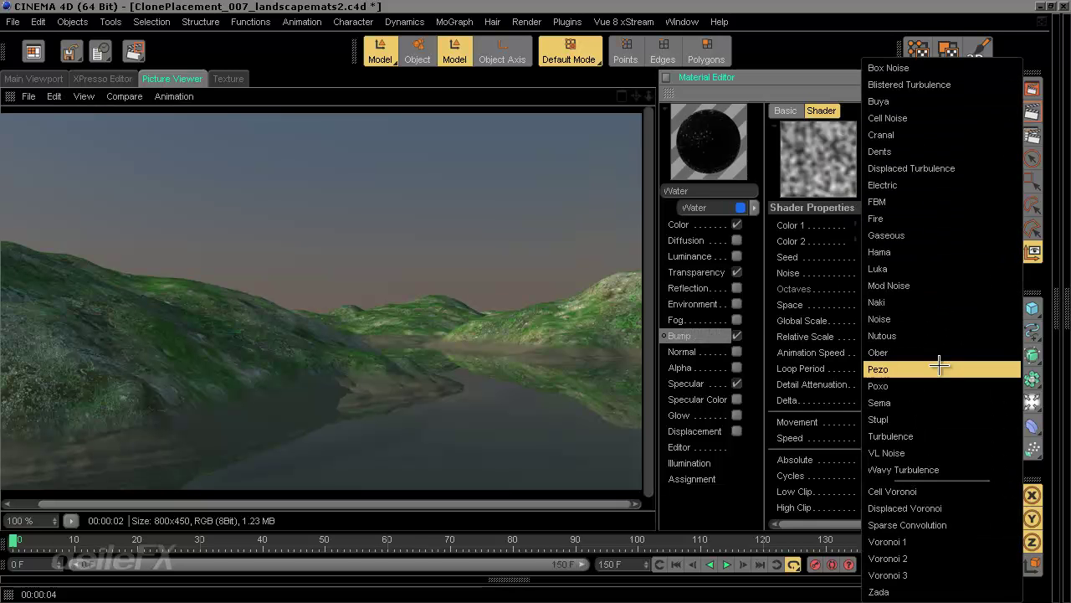
click(795, 268)
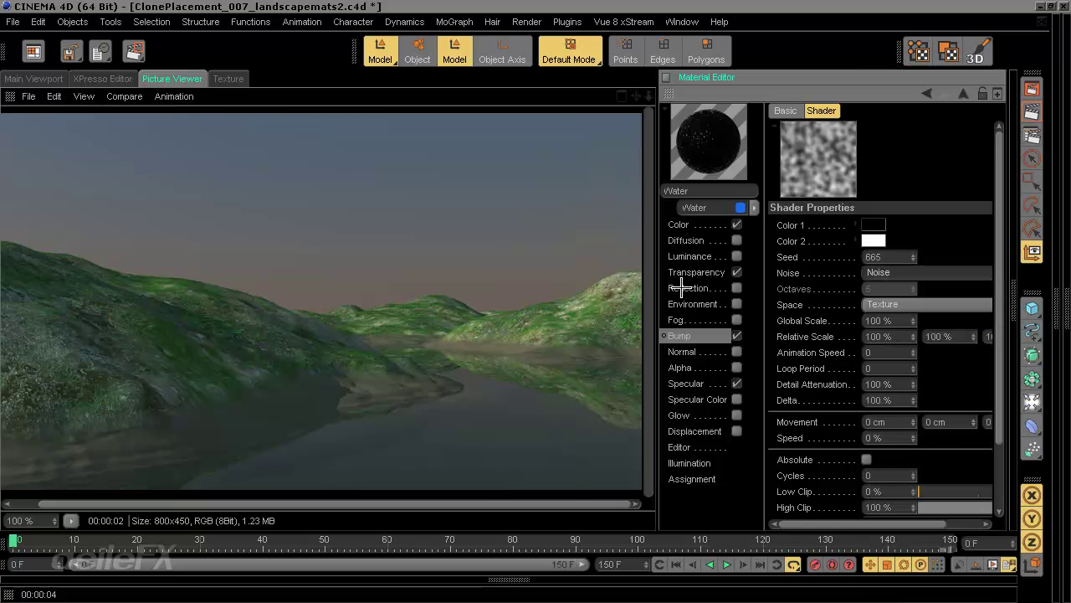
drag(658, 281, 573, 286)
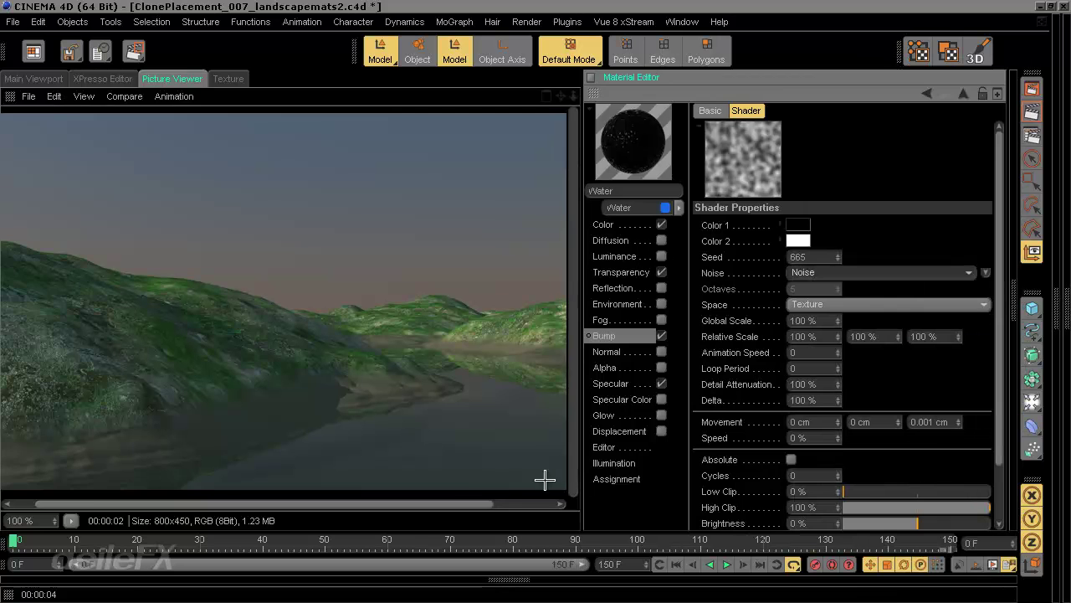
drag(543, 478, 419, 469)
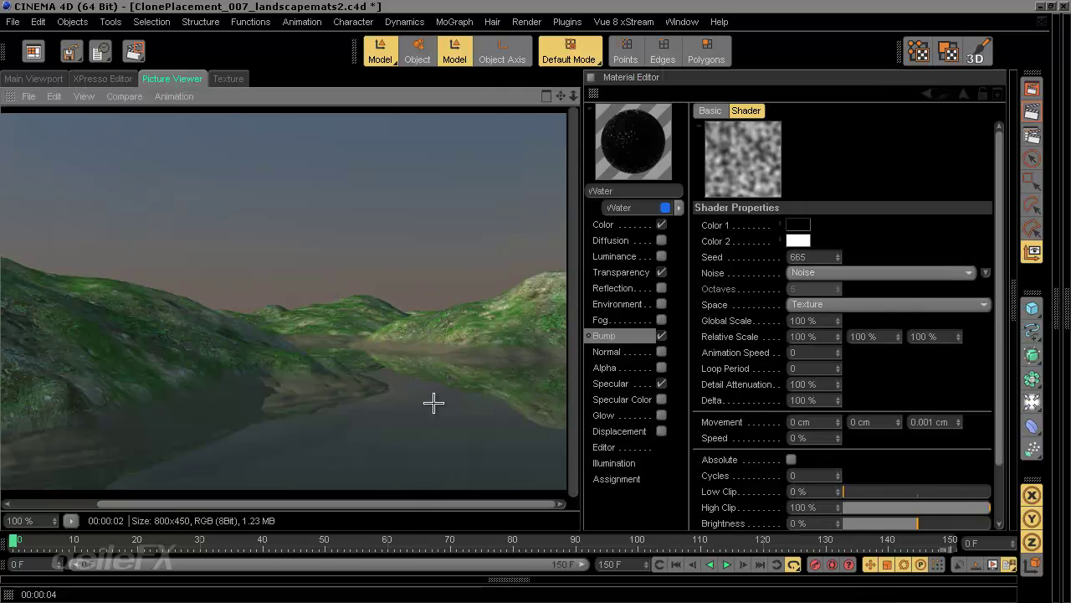
key(ctrl+z)
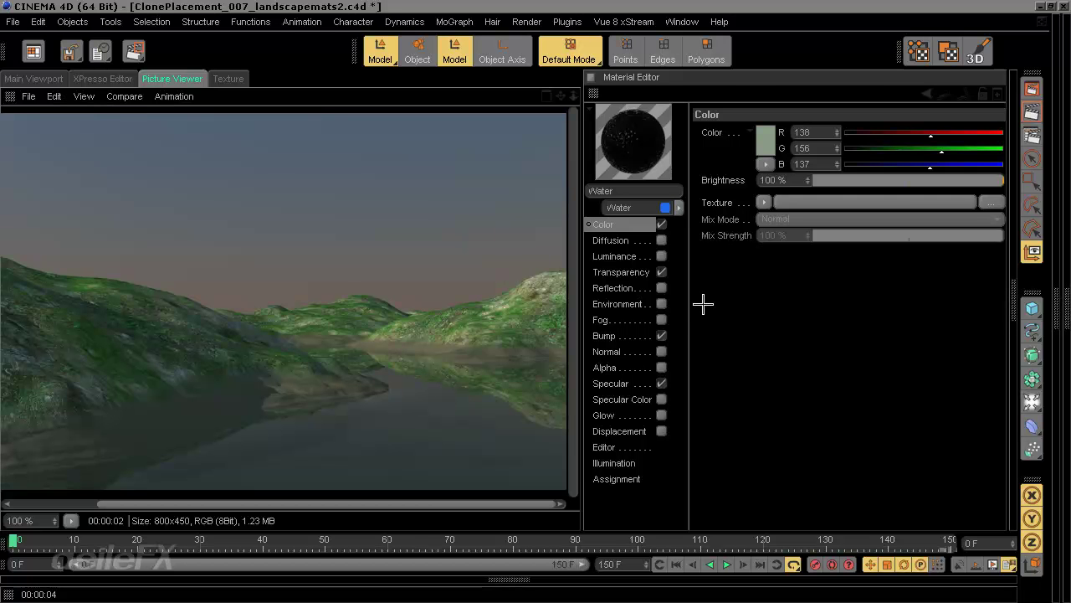
Step: Load the glass1 material preset from the Banji group and set its transparency Refraction Index to 1.333
click(1015, 287)
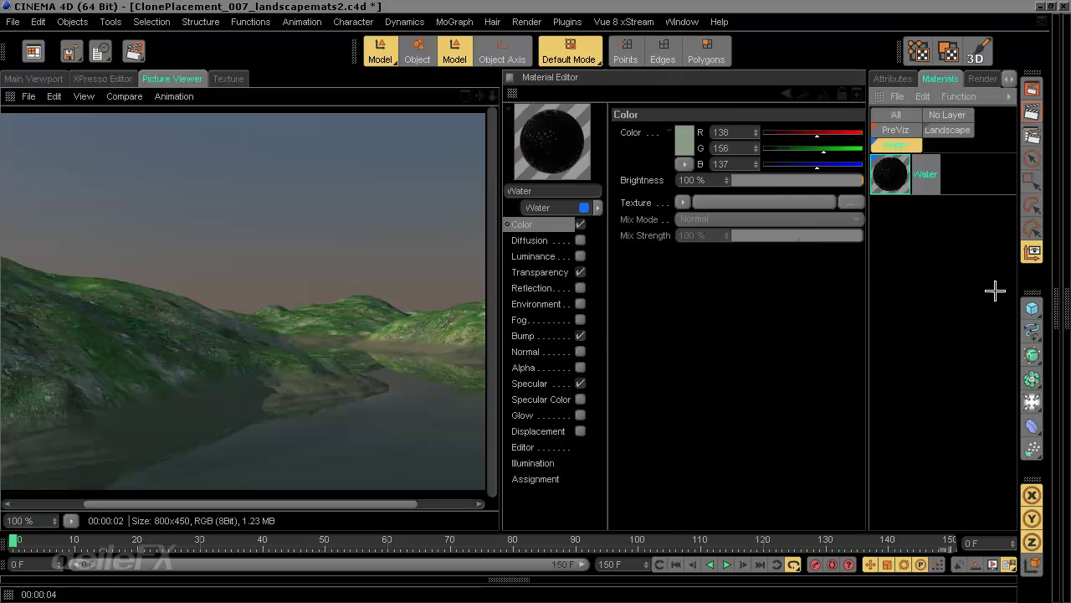
click(896, 96)
mouse_move(895, 129)
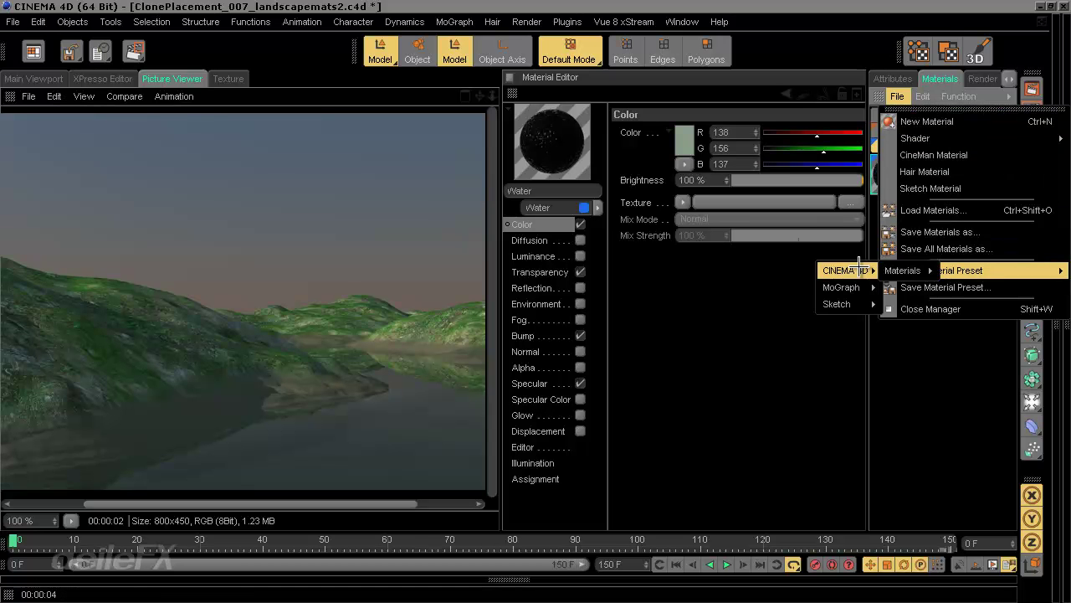
mouse_move(939, 270)
mouse_move(979, 320)
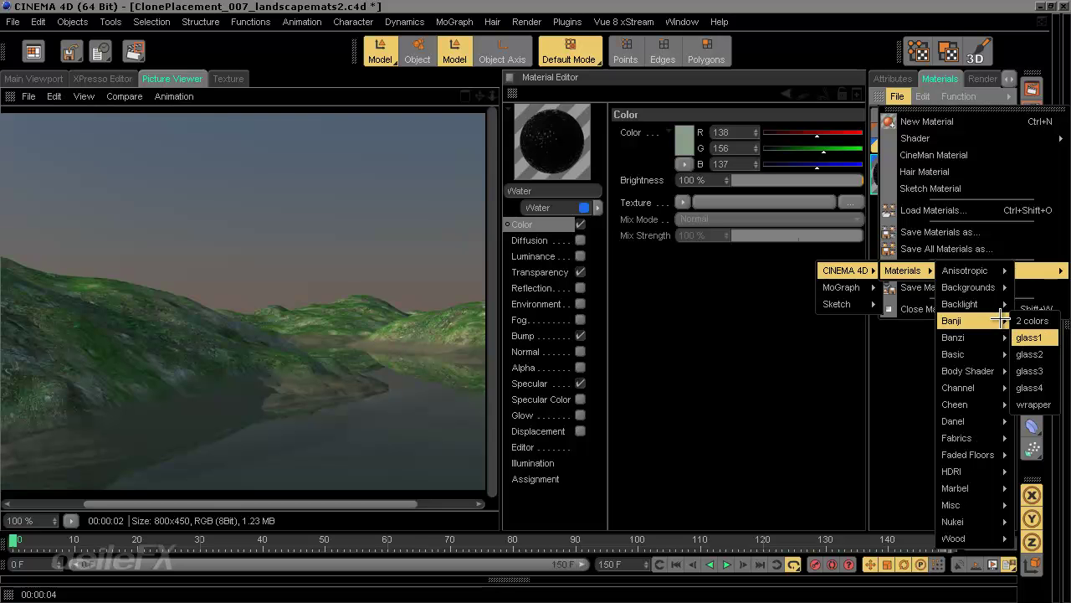
click(1029, 337)
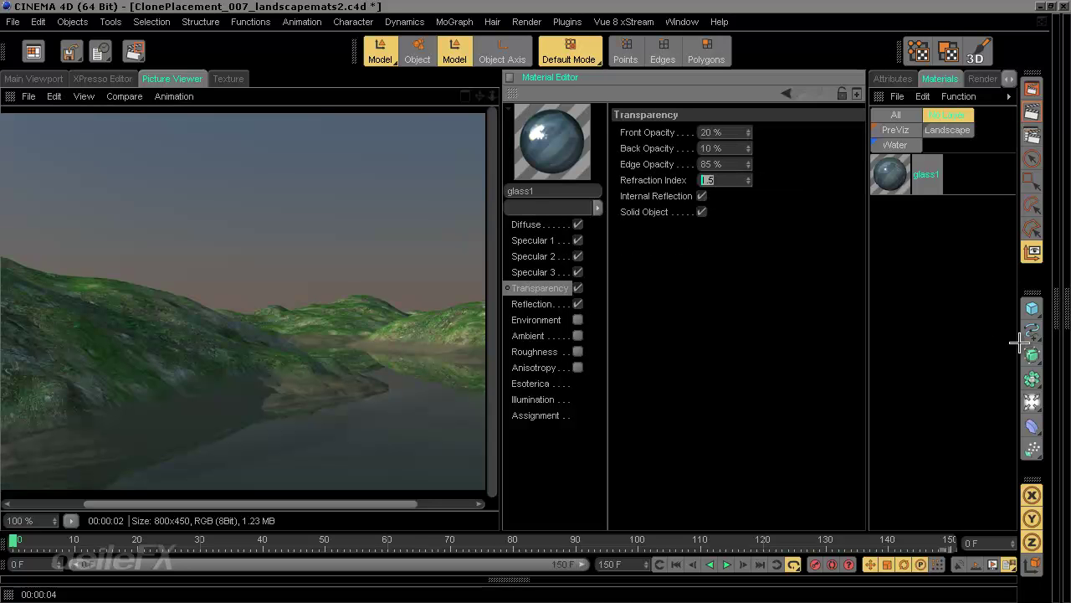
text(1.333)
key(Return)
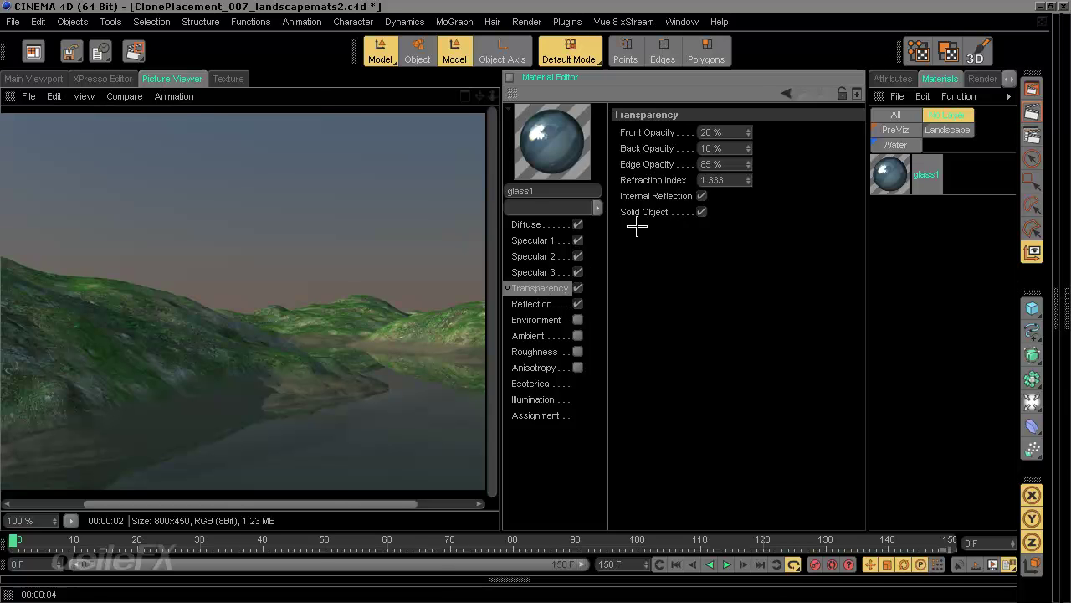
Step: Replace the Water object's current material with glass1 and test render the scene
click(1056, 335)
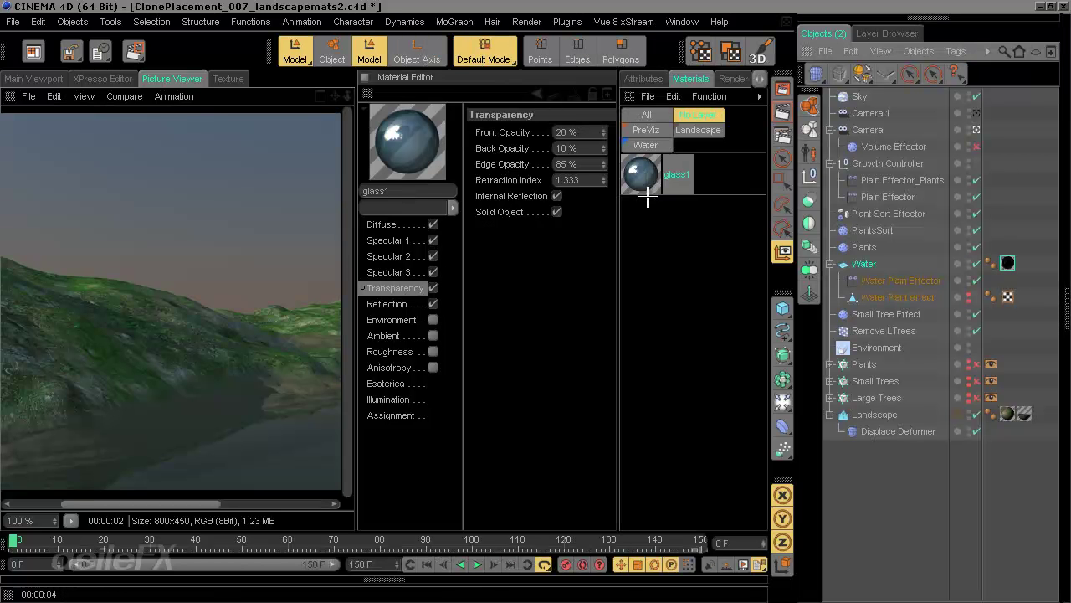
click(648, 194)
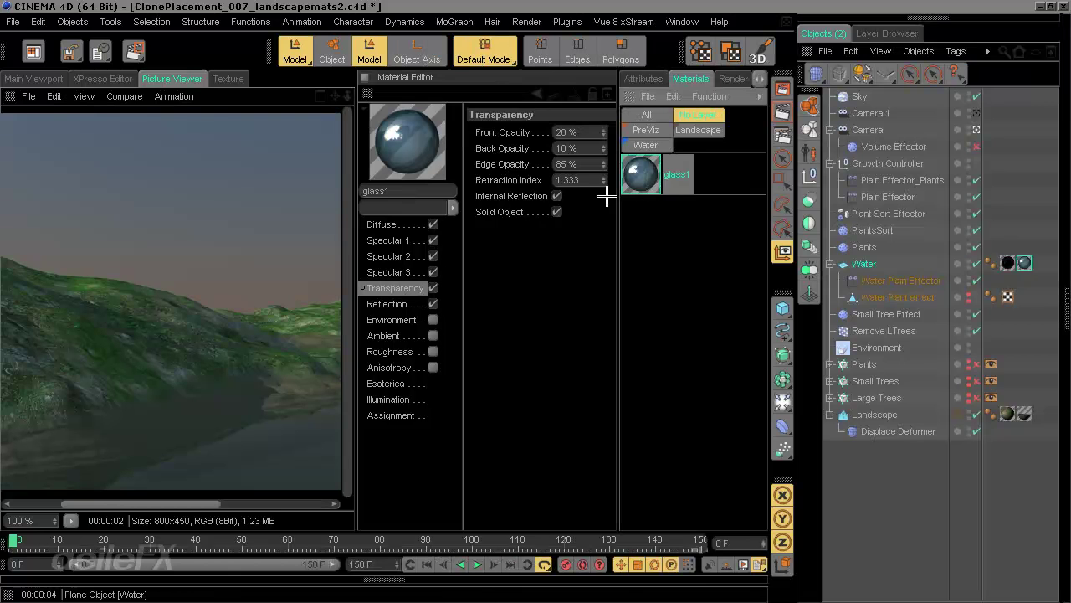
key(shift+r)
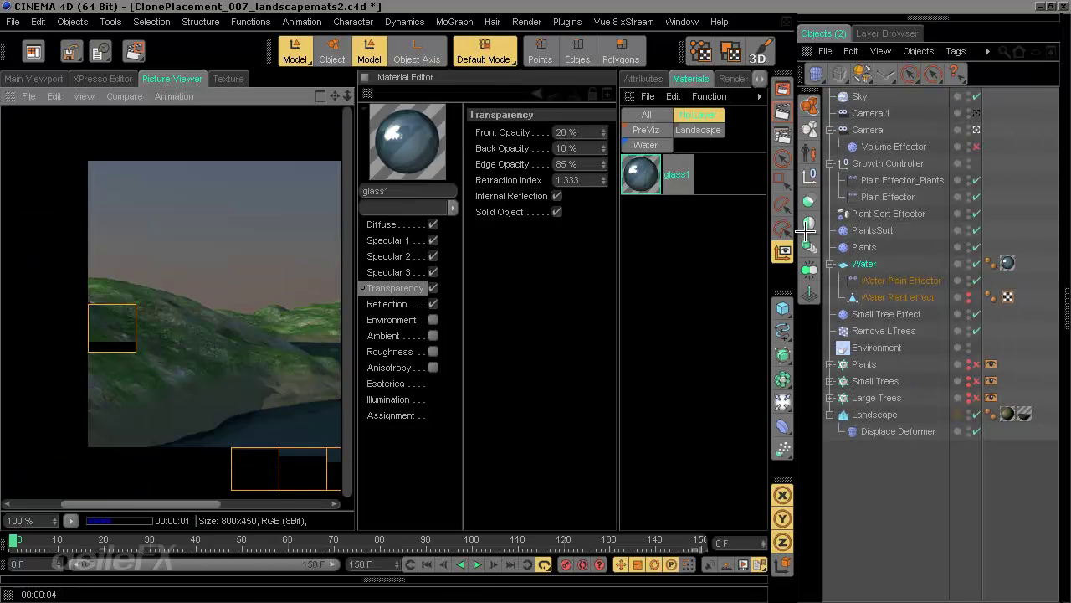
Step: Turn off Solid Object in the glass1 material's Transparency settings and render the scene again
drag(996, 274, 1057, 323)
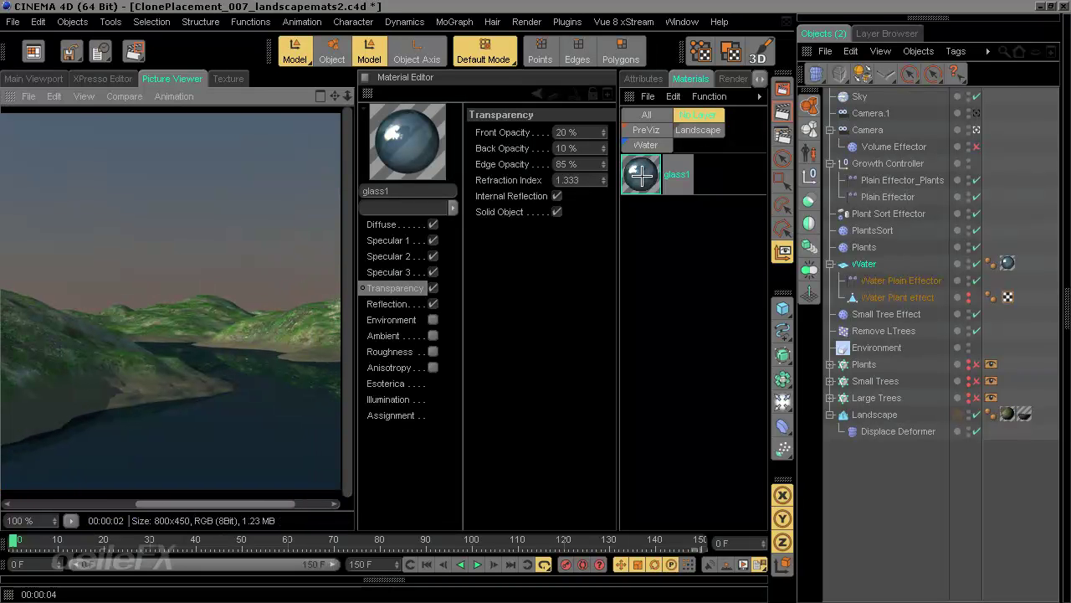
drag(641, 174, 1011, 259)
click(557, 212)
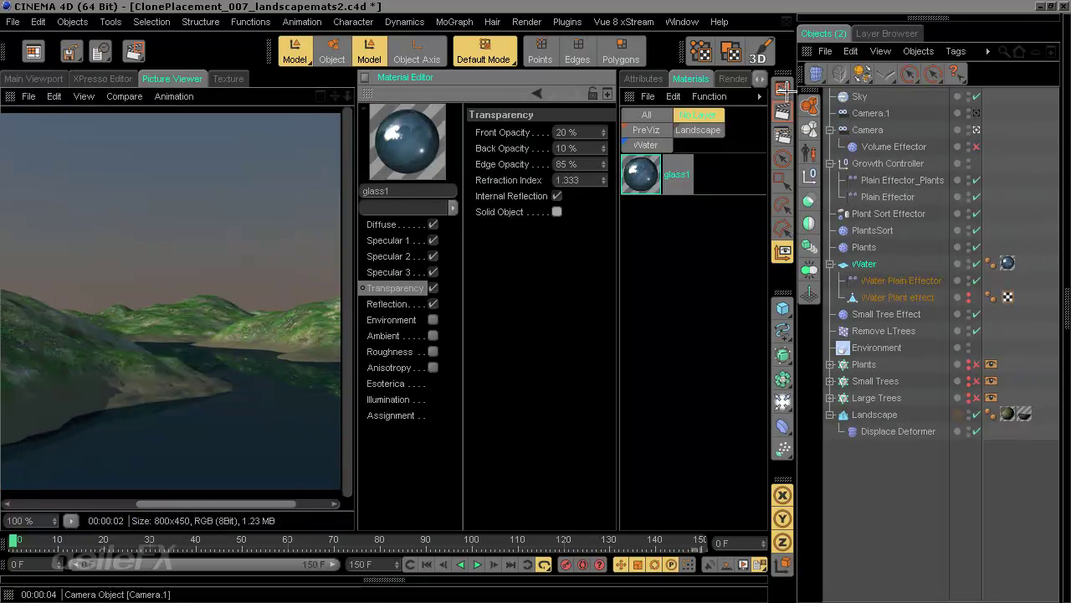
click(781, 97)
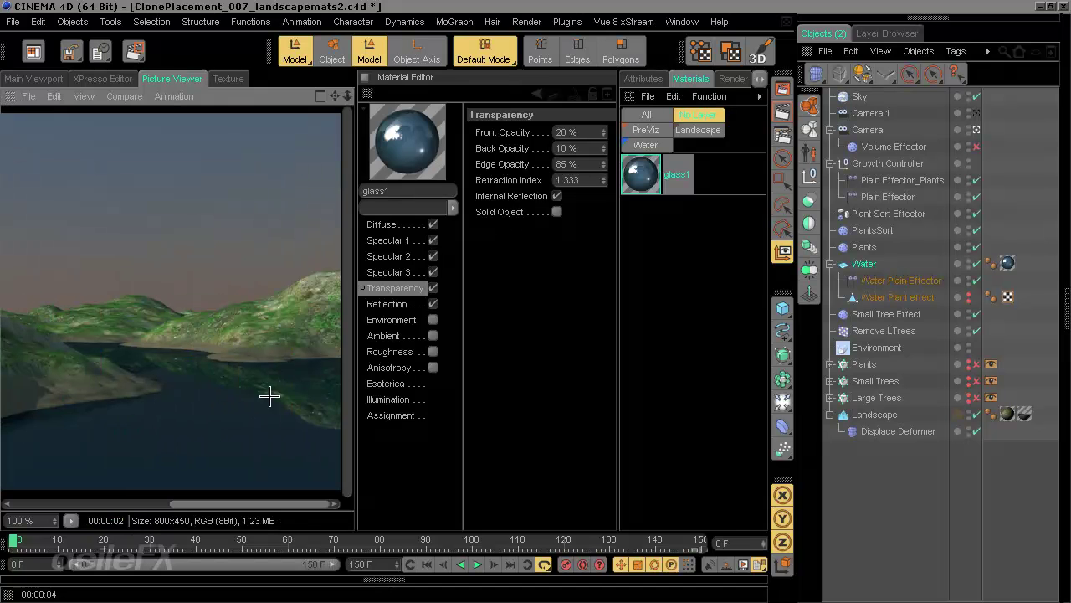
Step: Remove the glass1 texture tag from the Water object and delete the glass1 material
click(1008, 263)
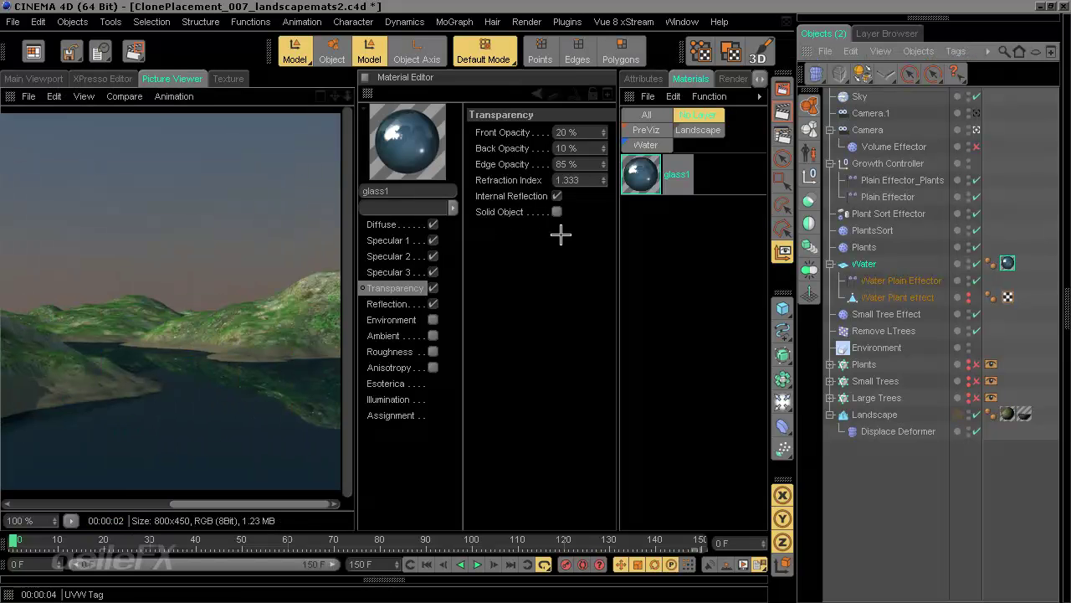
key(Delete)
click(642, 174)
key(Delete)
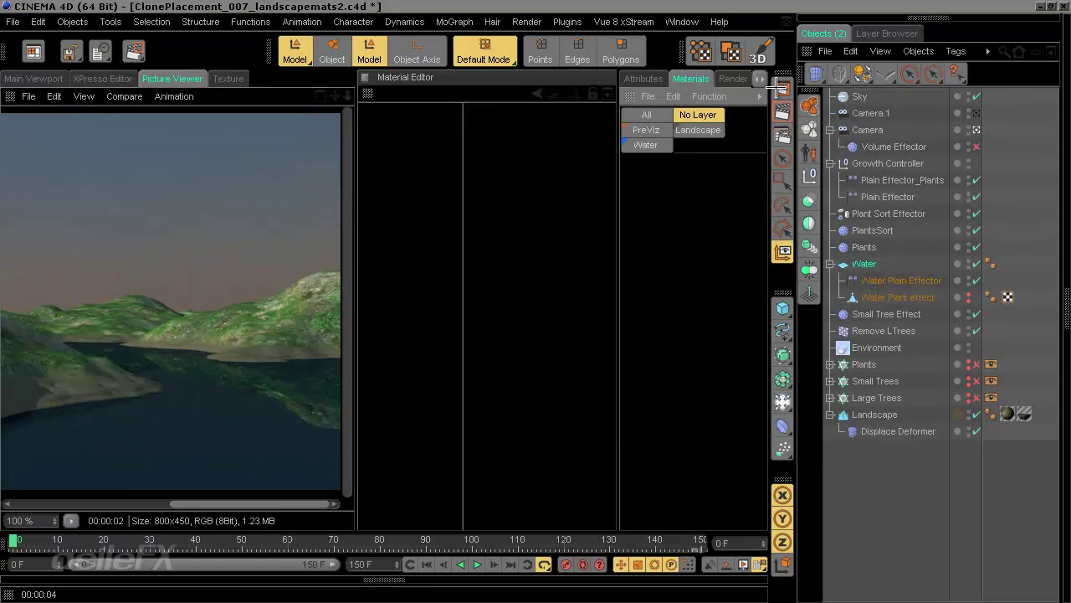
Step: Return to the Water material's bump Noise shader, change its noise type to Wavy Turbulence and test render
click(645, 145)
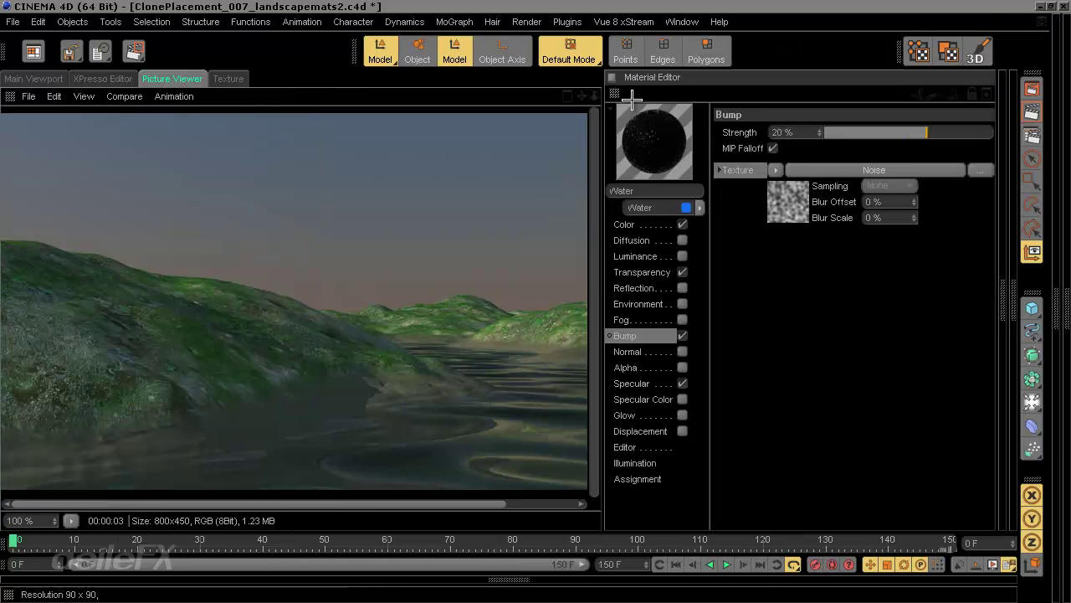
click(913, 172)
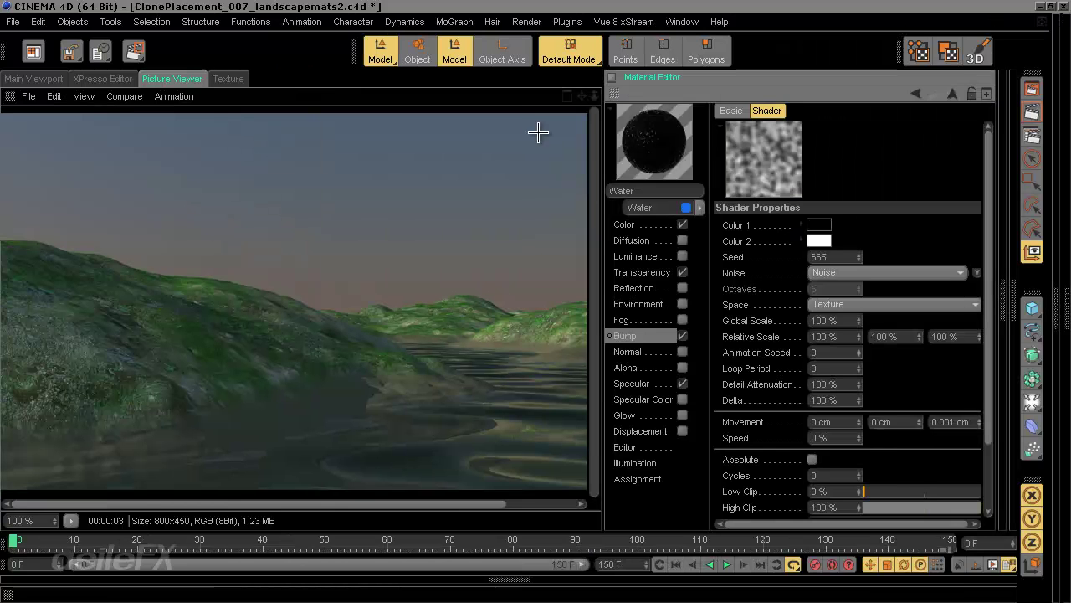
click(846, 272)
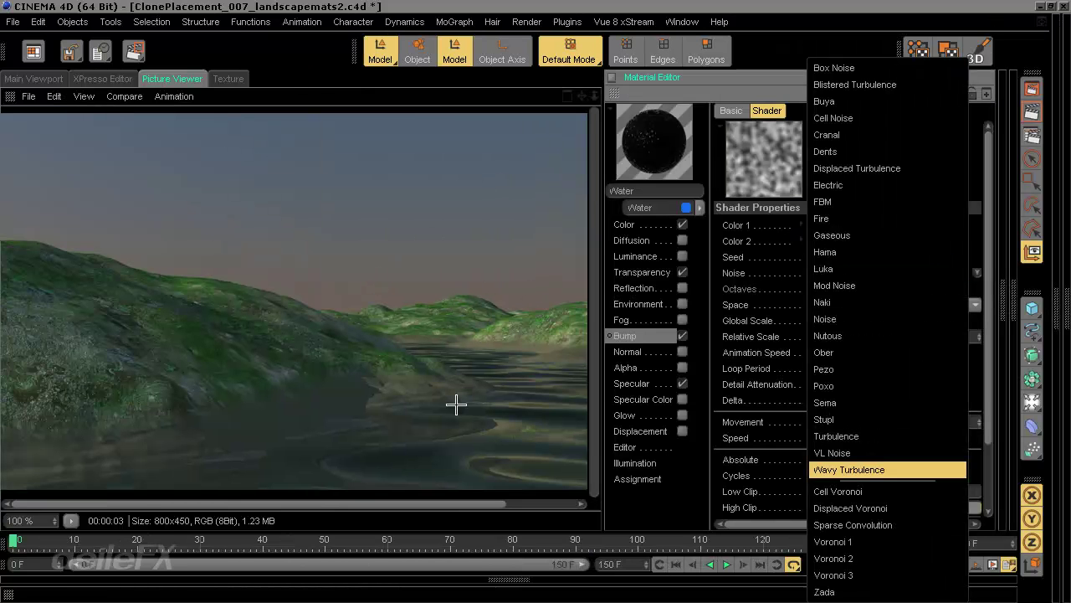
key(shift+r)
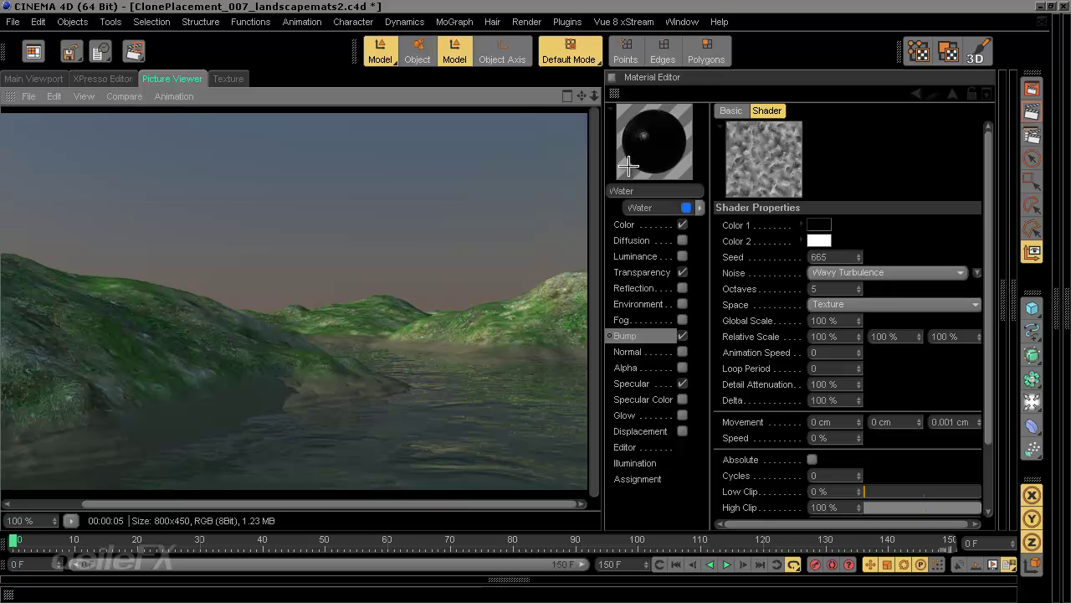
Step: Enable Absolute on the Wavy Turbulence bump, set Detail Attenuation to 1000% and Octaves to 7, and test render
click(812, 460)
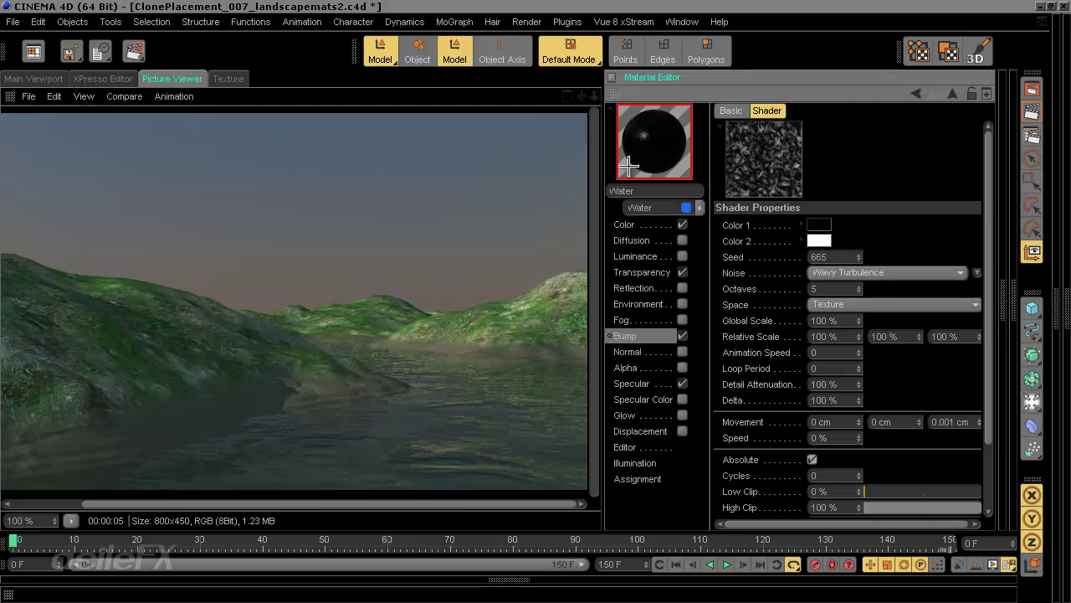
click(1032, 111)
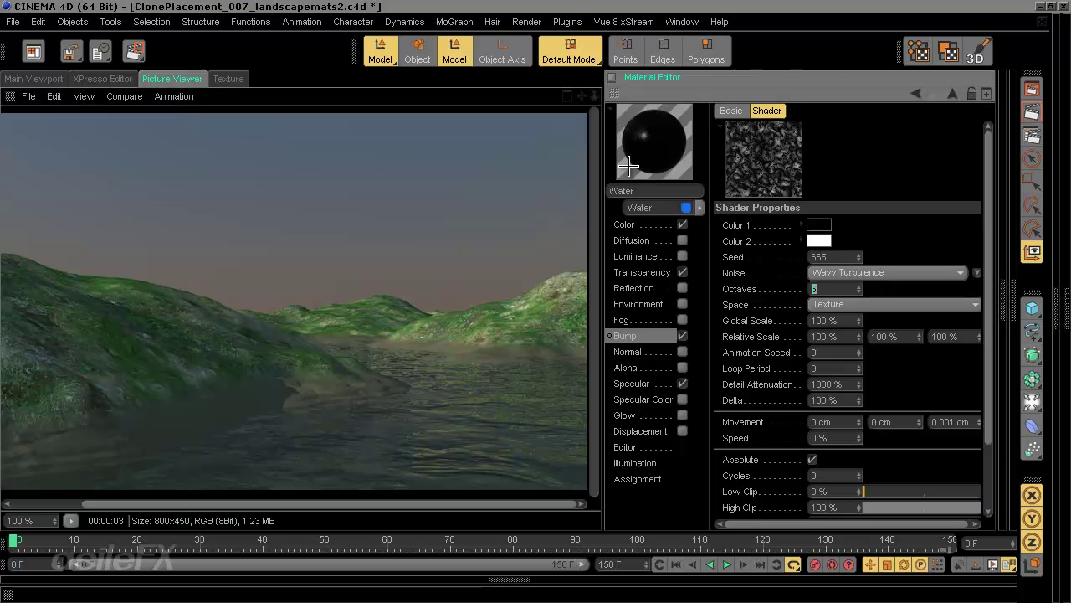
key(shift+r)
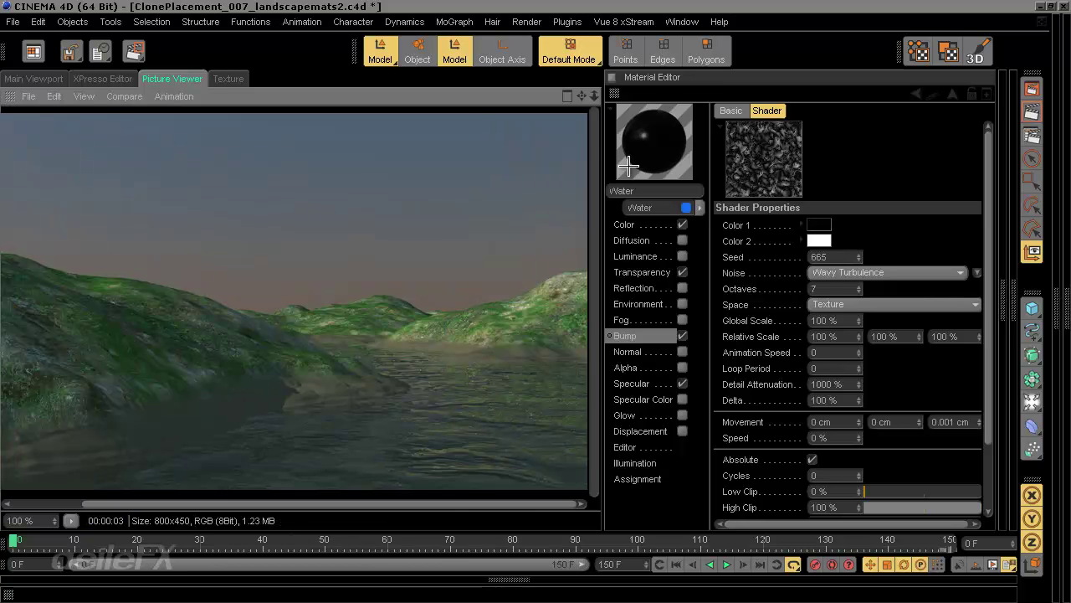
click(835, 353)
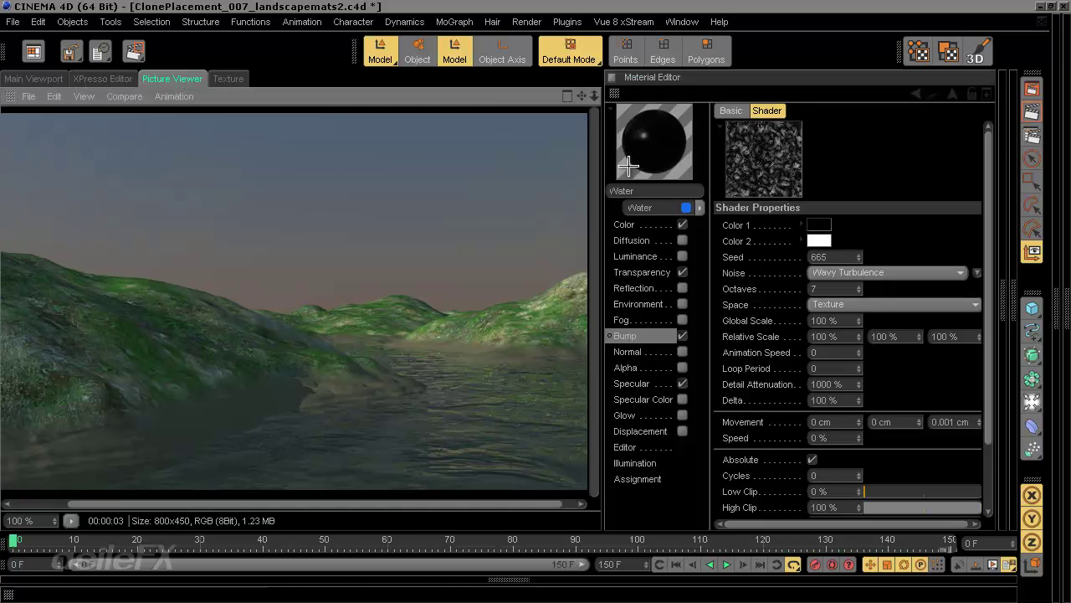
Step: Set the Anti-Aliasing Max Level to 2x2 in the render settings and render the scene in a widened Picture Viewer
ctrl+click(614, 94)
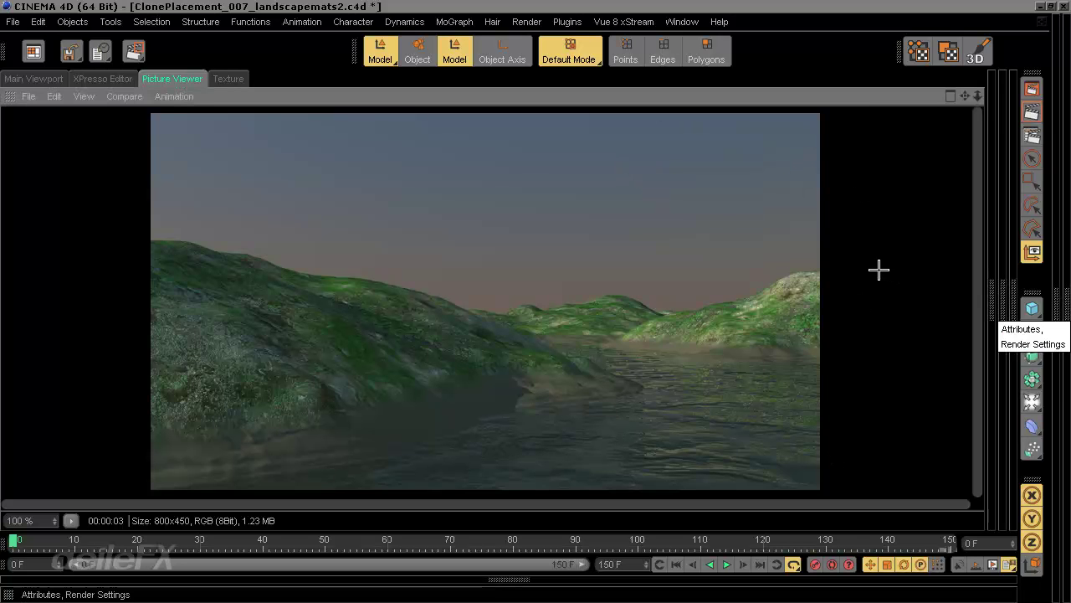
click(1014, 302)
click(954, 78)
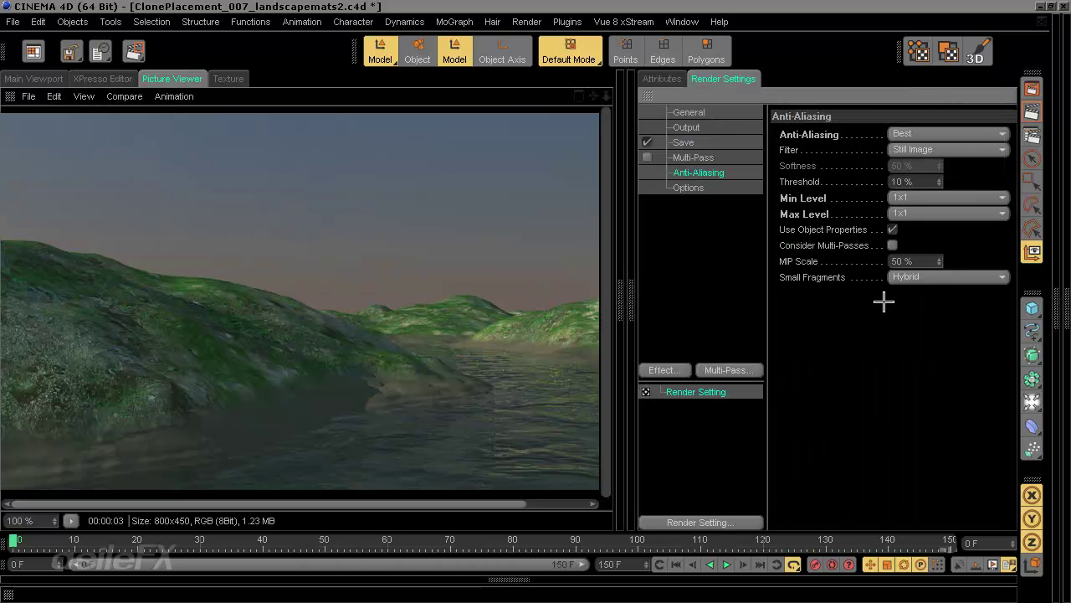
click(913, 213)
click(912, 247)
ctrl+click(647, 96)
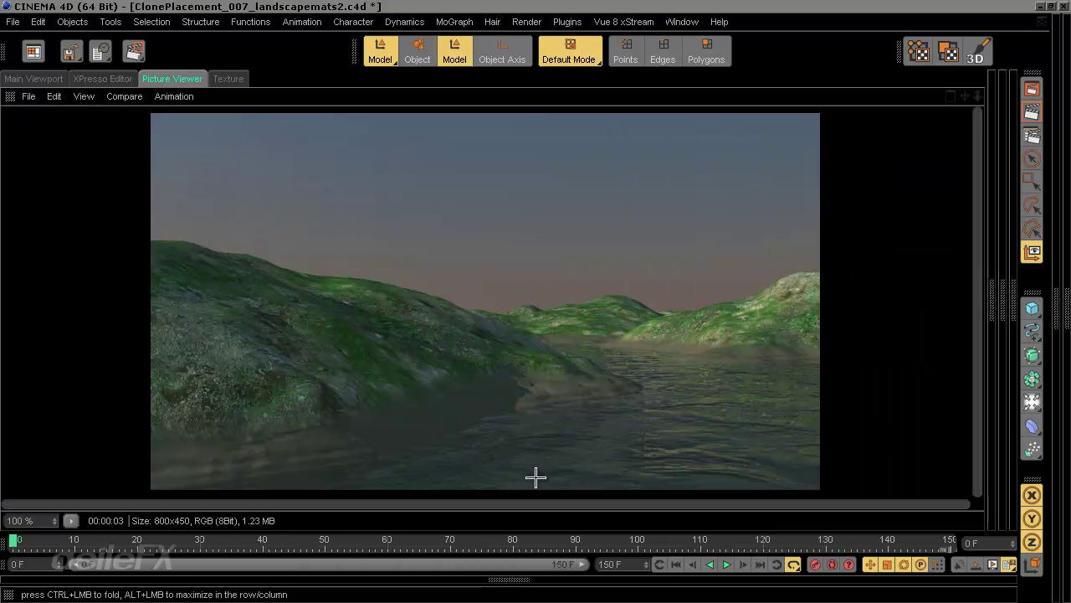
click(1032, 112)
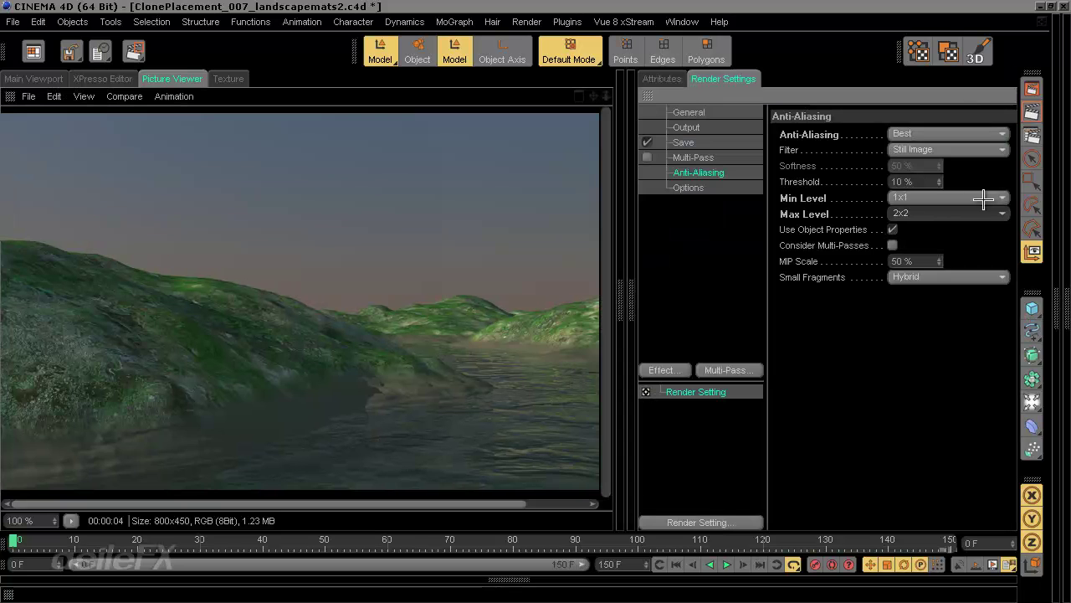
key(ctrl+b)
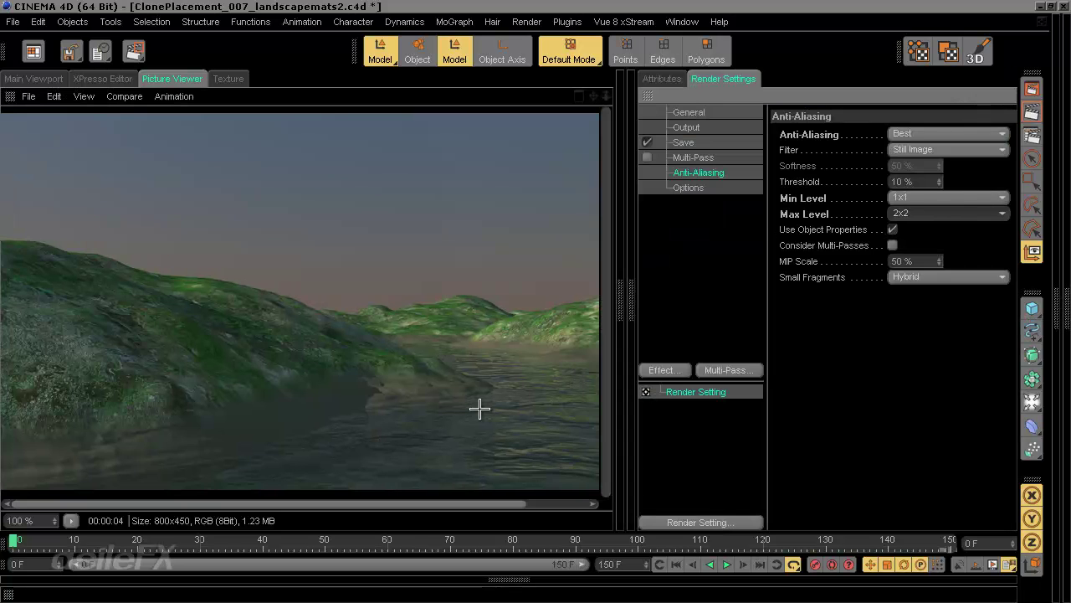
click(631, 300)
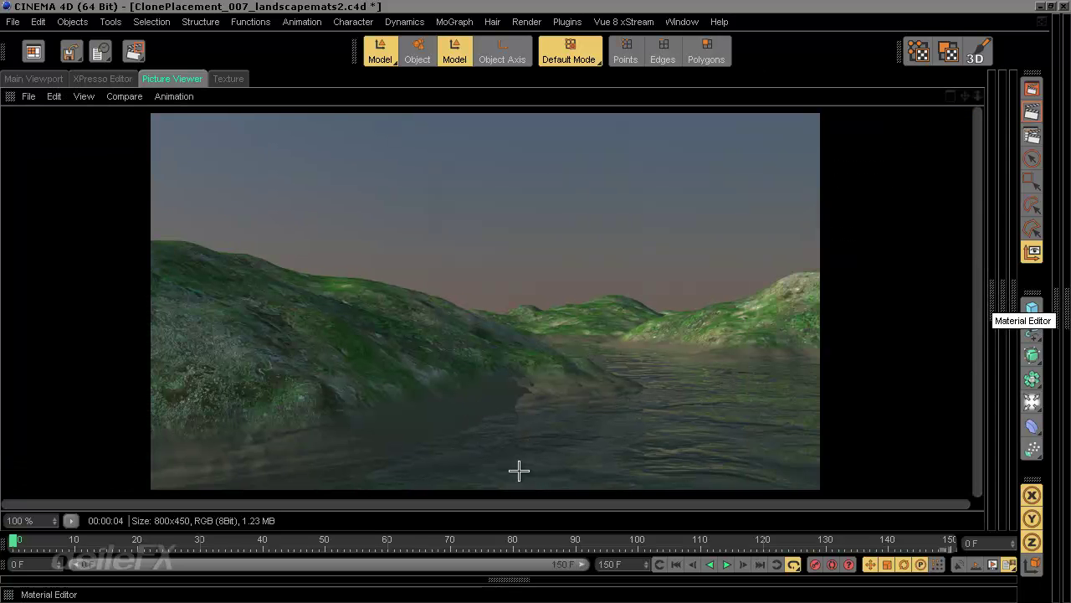
Step: Test render the Water material's bump noise with Octaves at 3, and set Octaves to 5
click(1002, 302)
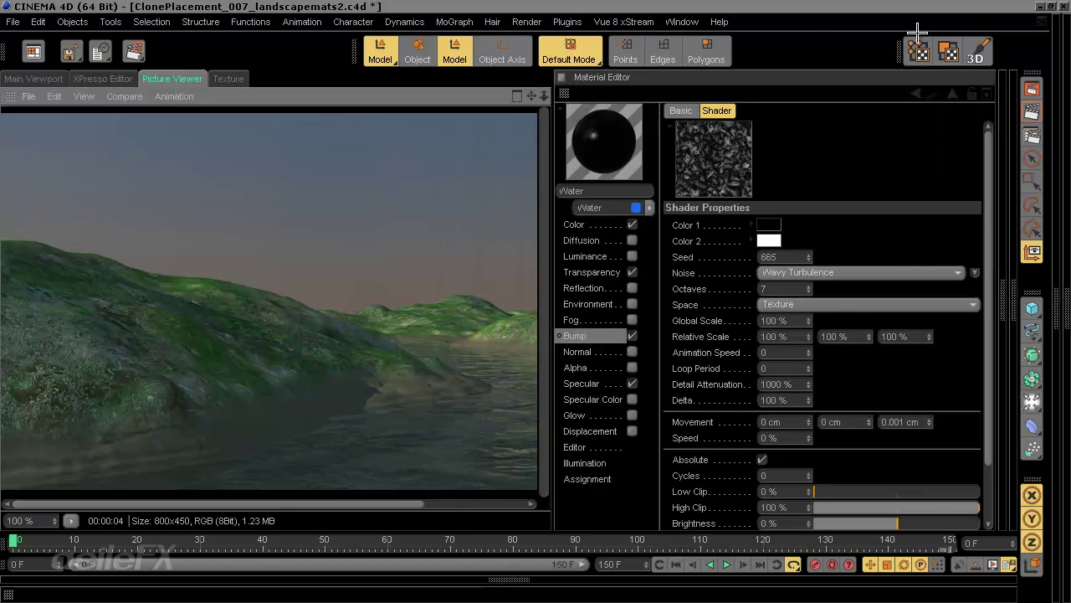
text(3)
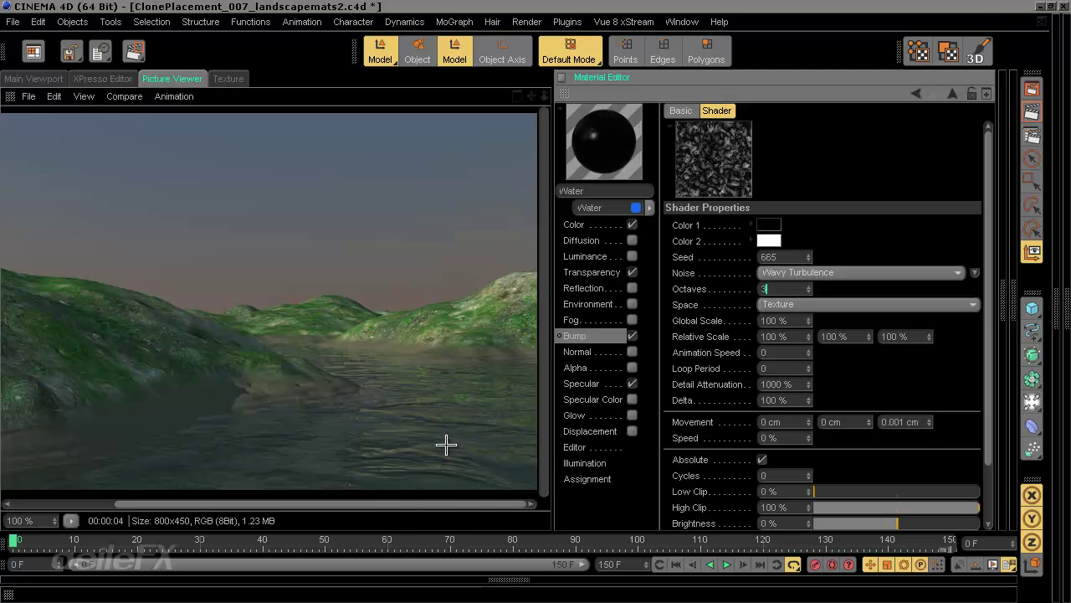
key(Return)
key(shift+r)
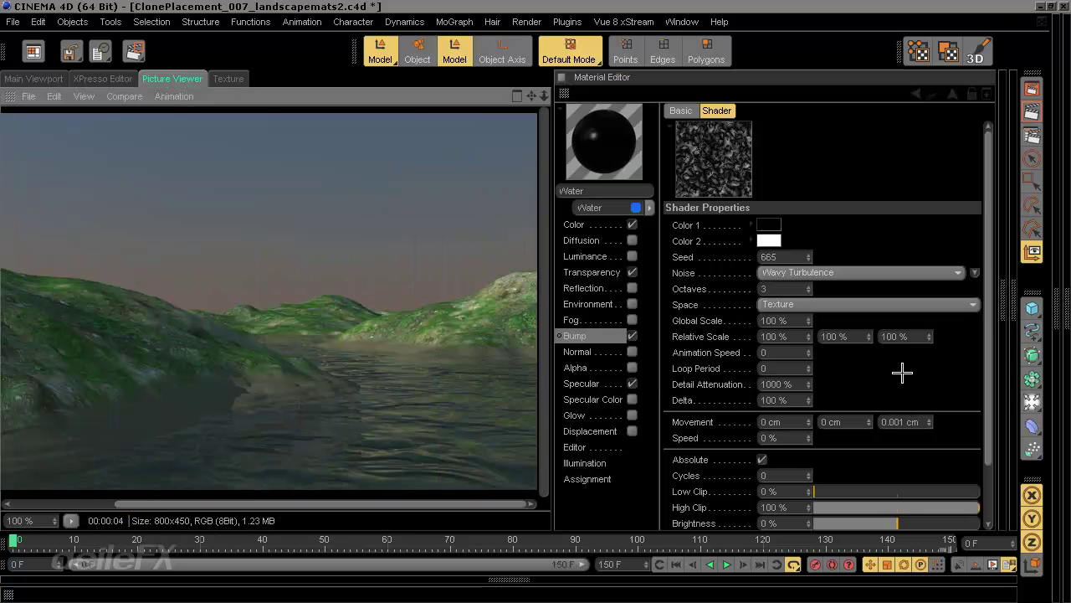
double_click(768, 289)
text(5)
key(Return)
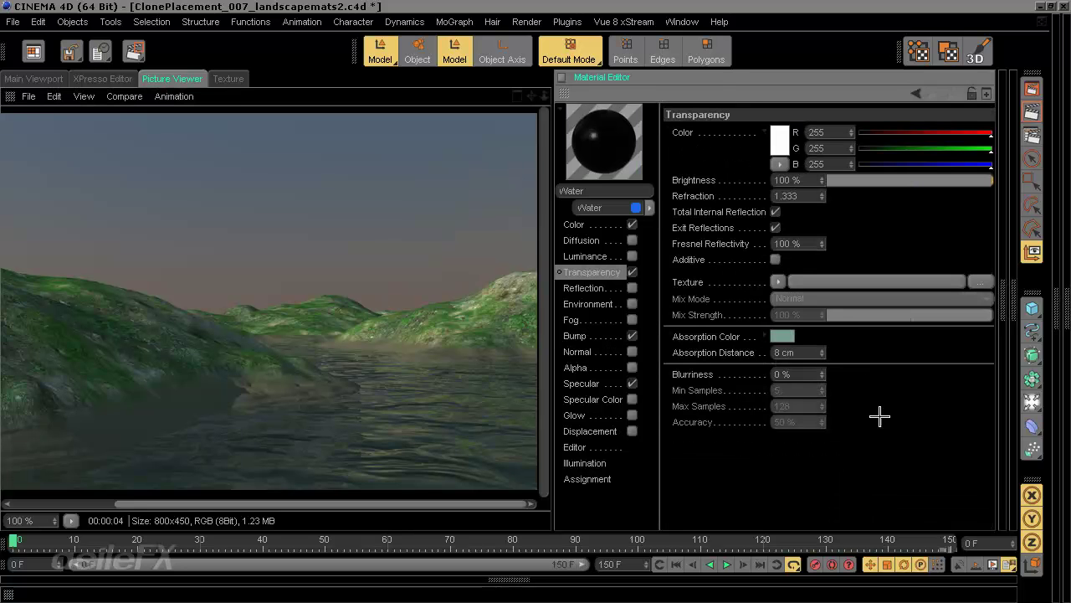
Step: Set the Water material's Transparency Blurriness to 5% and test render the scene
key(Tab)
key(Return)
key(Return)
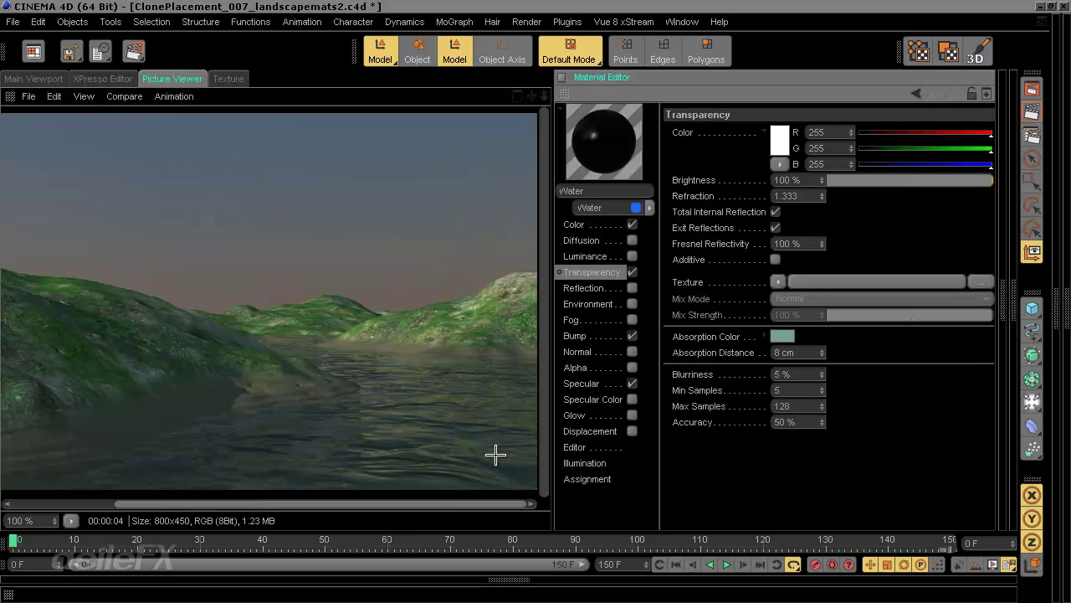
click(1032, 111)
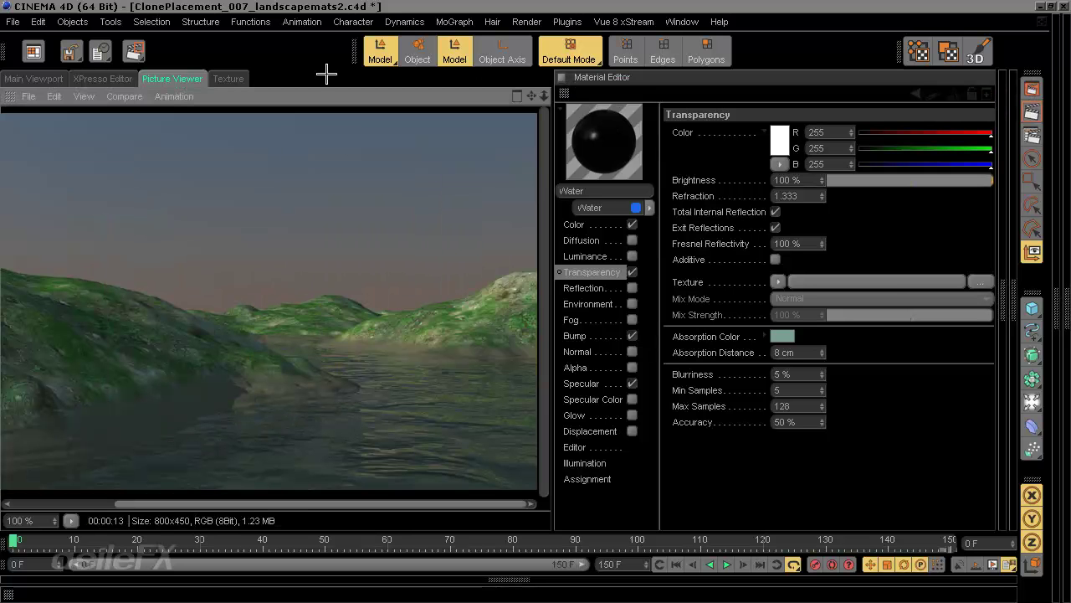
Step: Set the Water material's Transparency Blurriness back to 0%
double_click(781, 374)
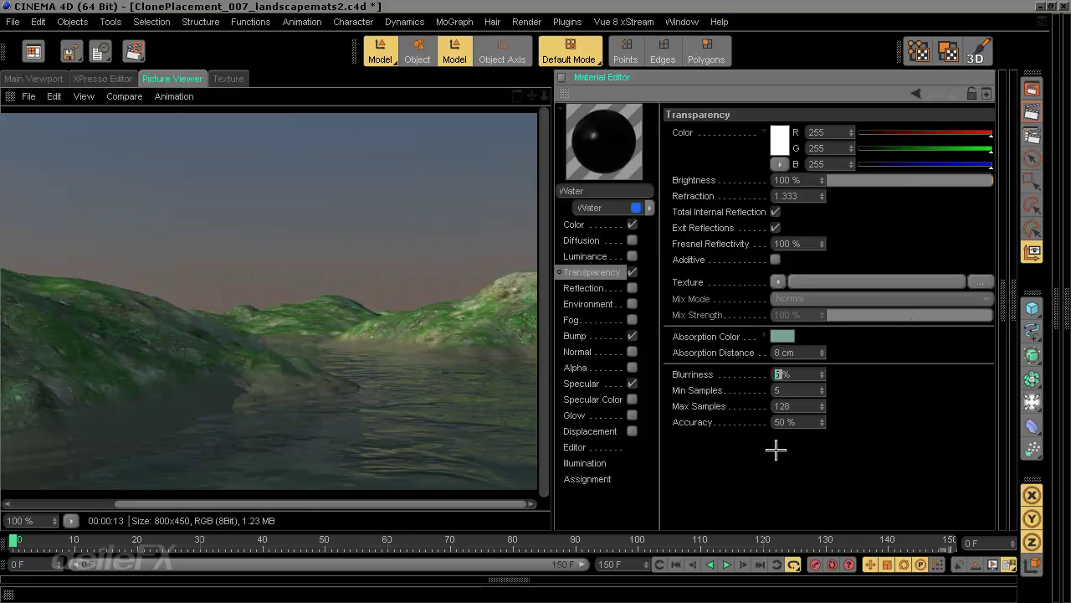
text(0)
key(Return)
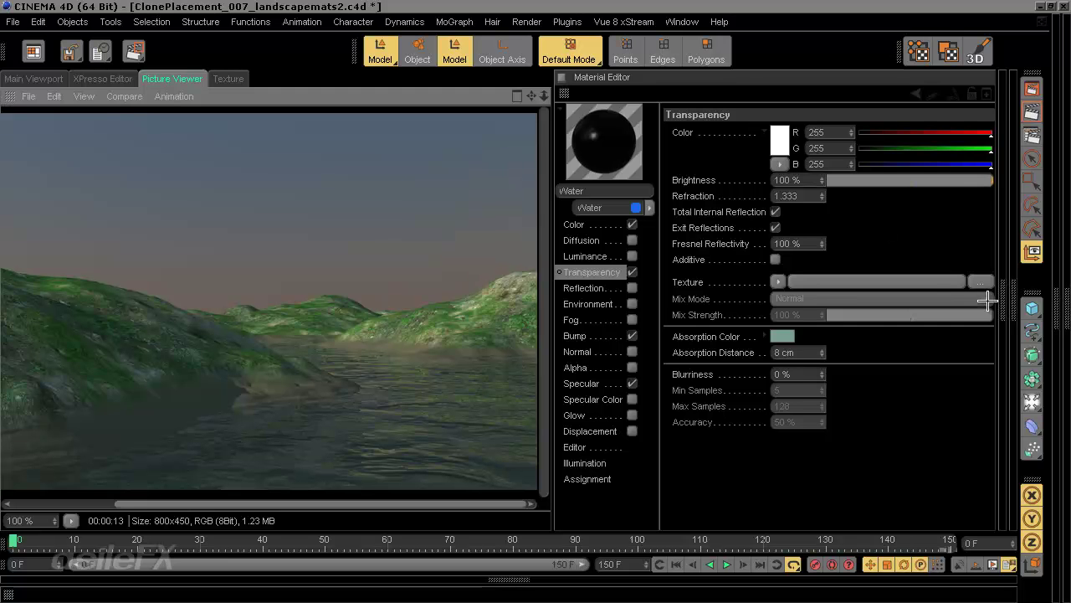
Step: Set the Water material's Reflection Blurriness to 5% and Max Samples to 65, and test render the scene
key(Down)
key(Tab)
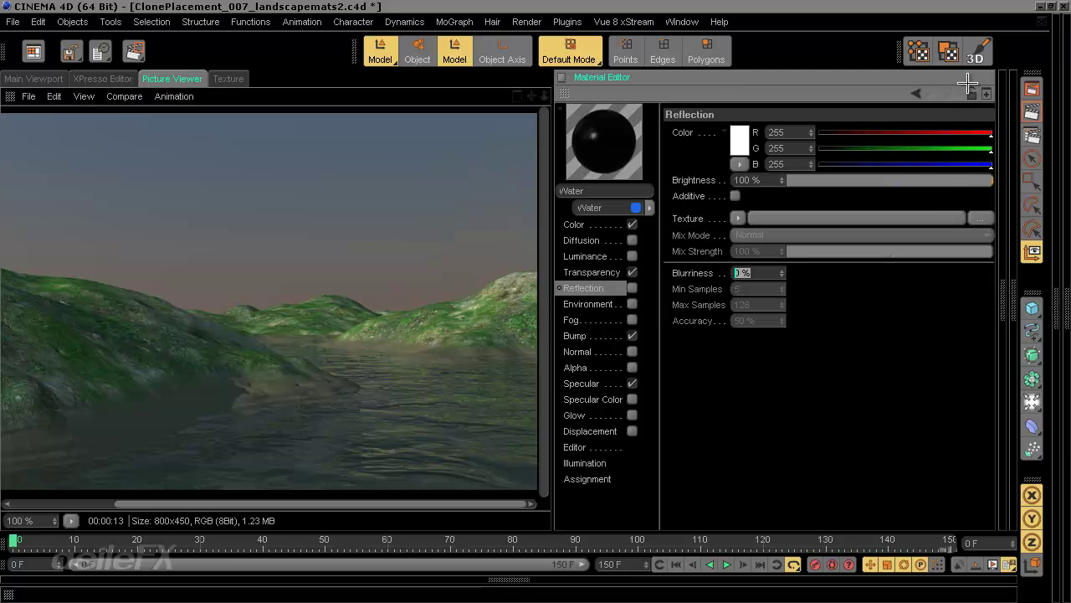
text(5)
key(Return)
drag(755, 305, 636, 264)
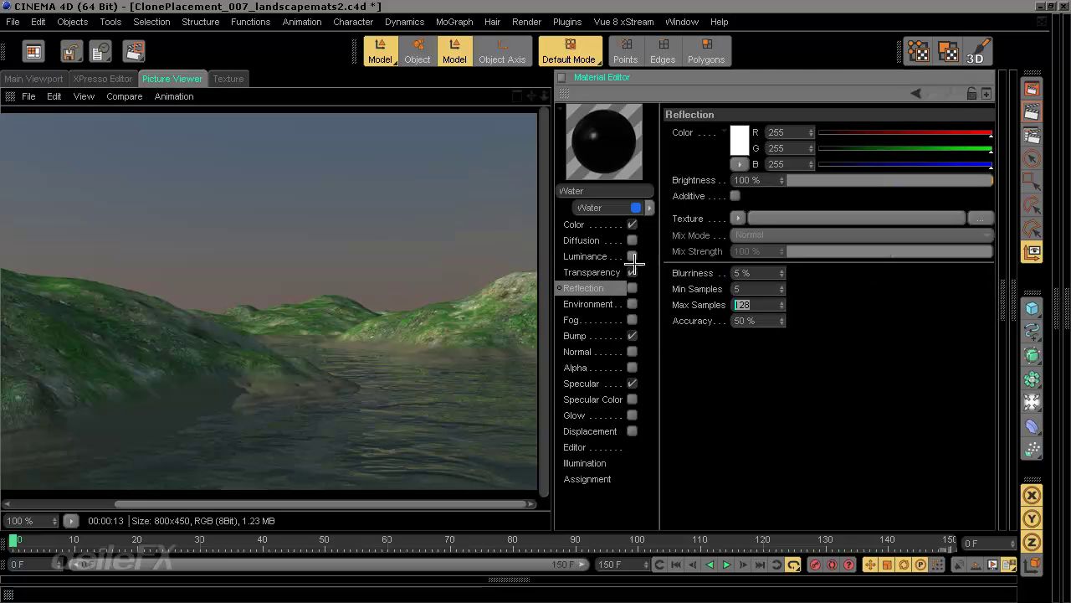
text(65)
key(Return)
key(shift+r)
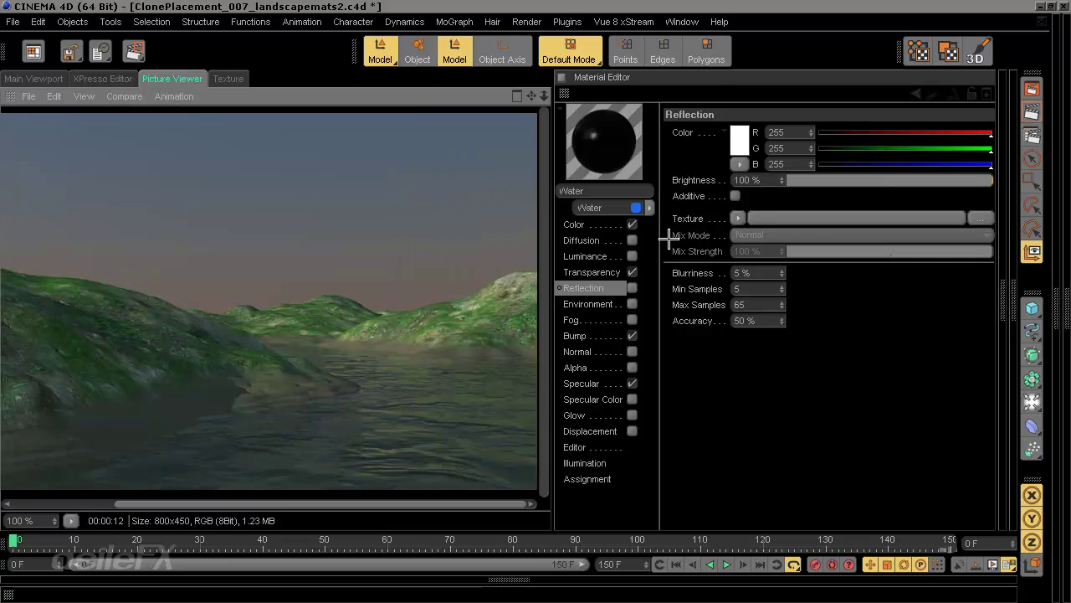
Step: Lower the Water material's Reflection Blurriness to 1%, and finally reset it to 0%
drag(669, 240, 783, 421)
click(462, 182)
text(1)
key(Return)
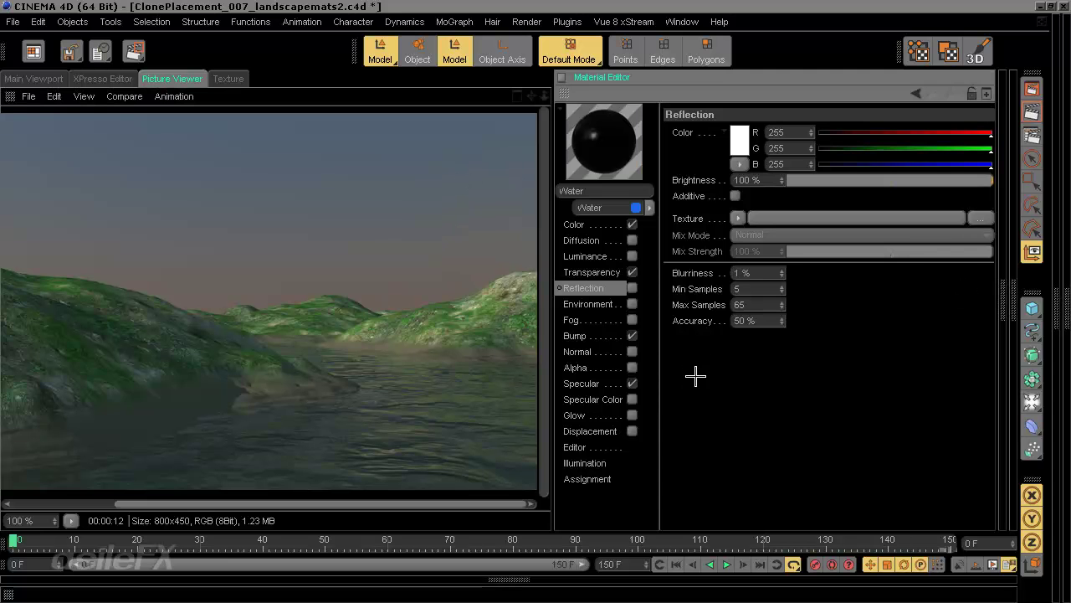
key(Tab)
text(0)
key(Return)
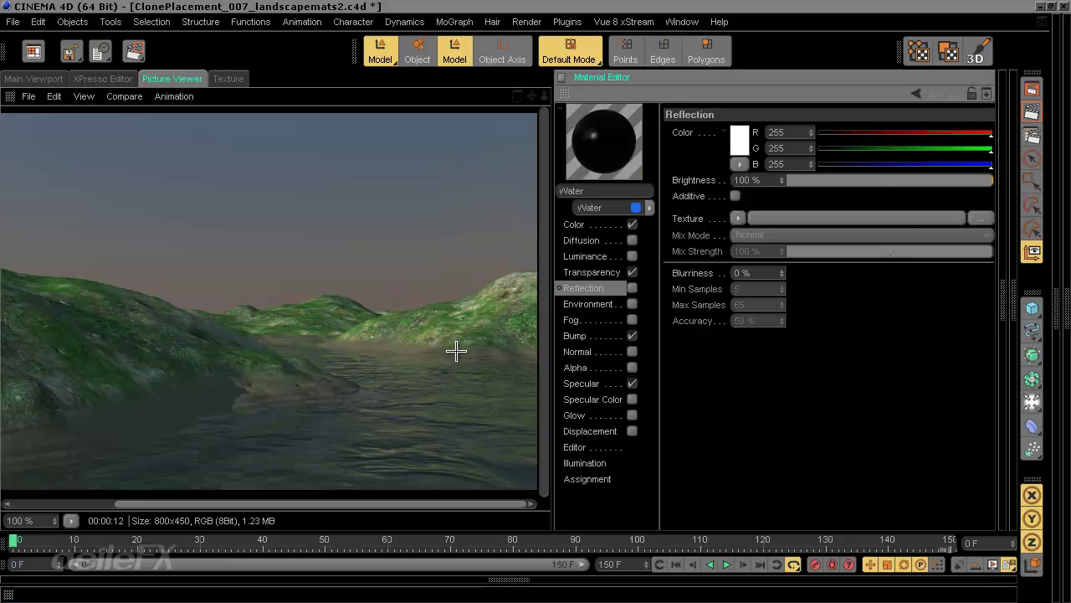
Step: Collapse the Material Editor, bring back the object list, and test render the landscape at frame 84 and other animation frames
ctrl+click(546, 349)
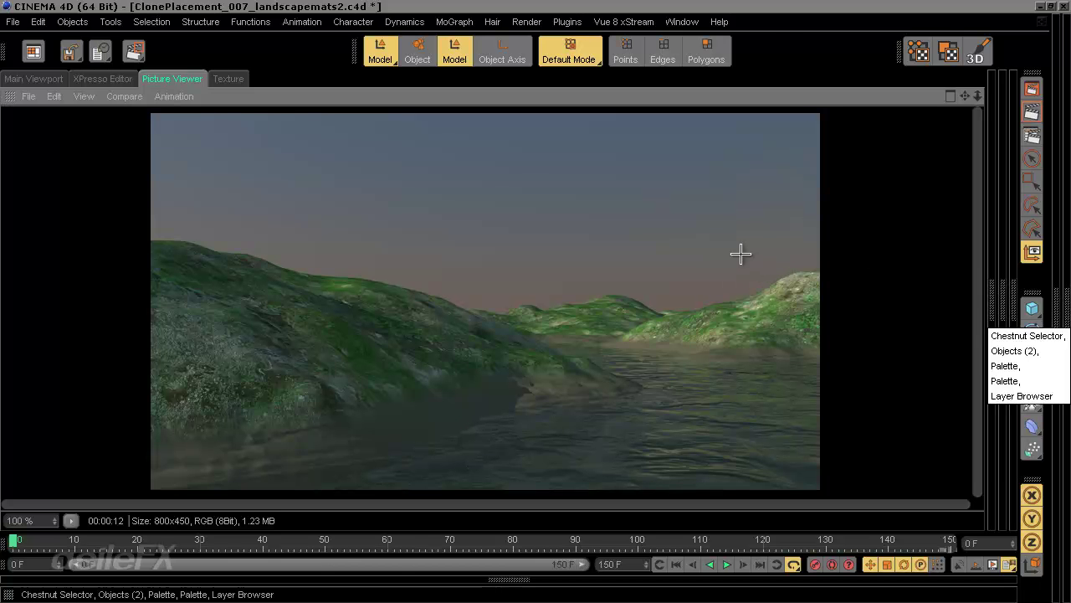
click(1056, 309)
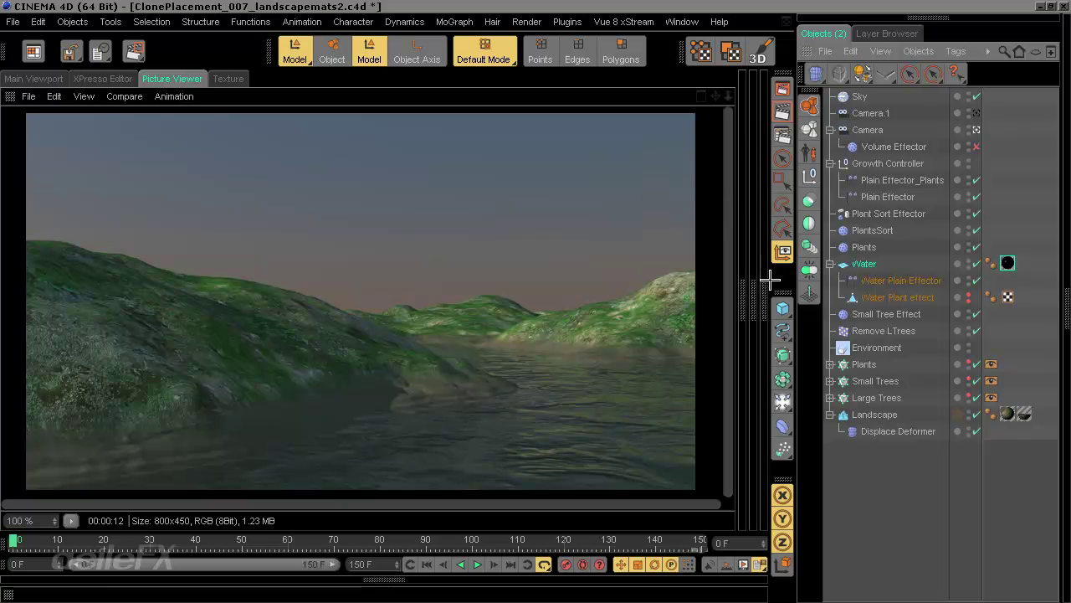
click(782, 251)
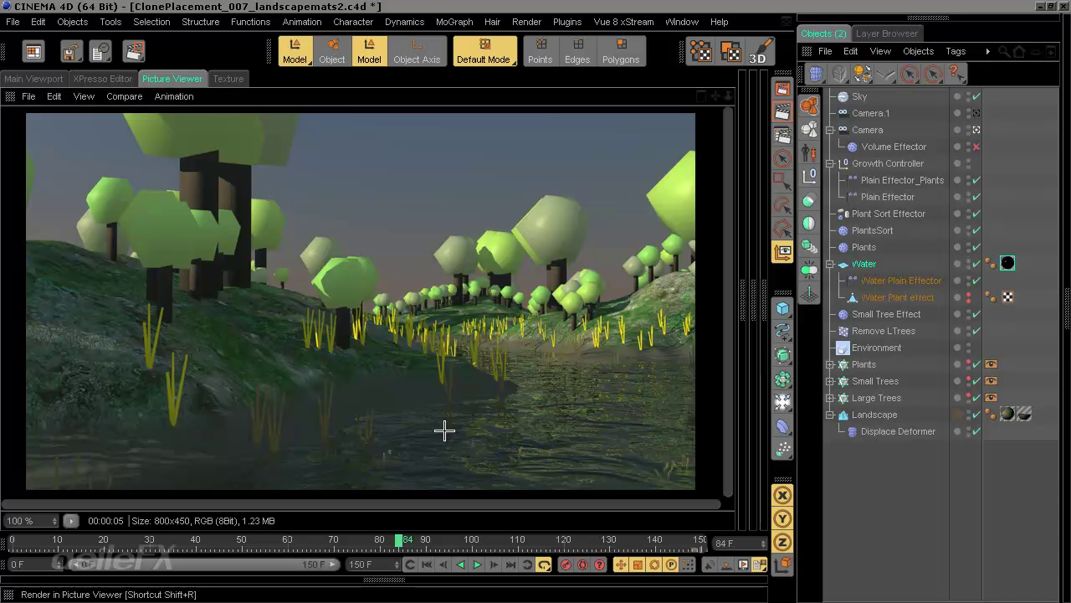
key(shift+r)
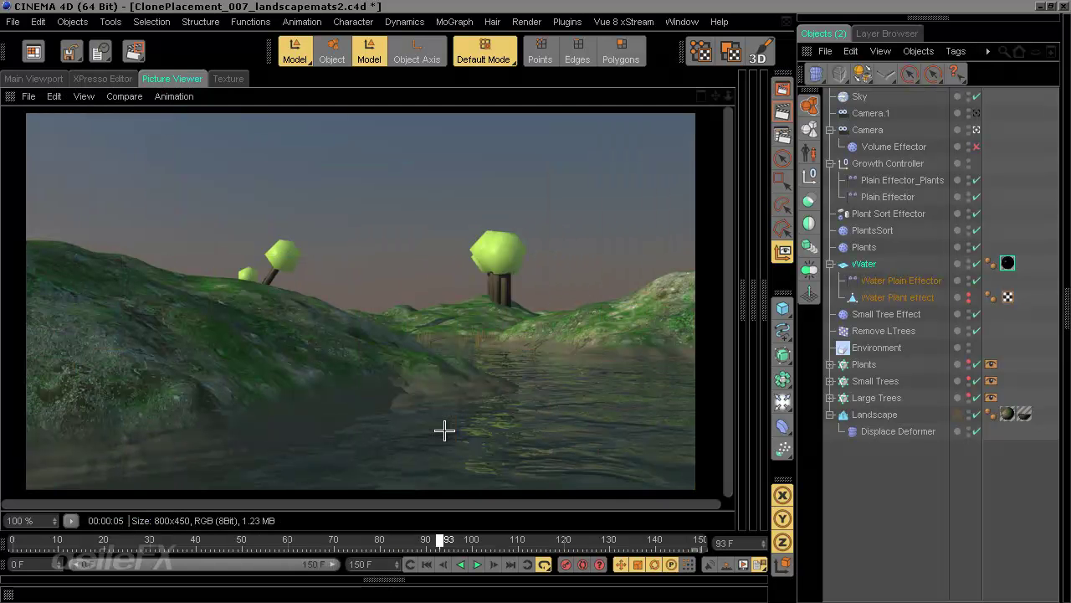
key(shift+r)
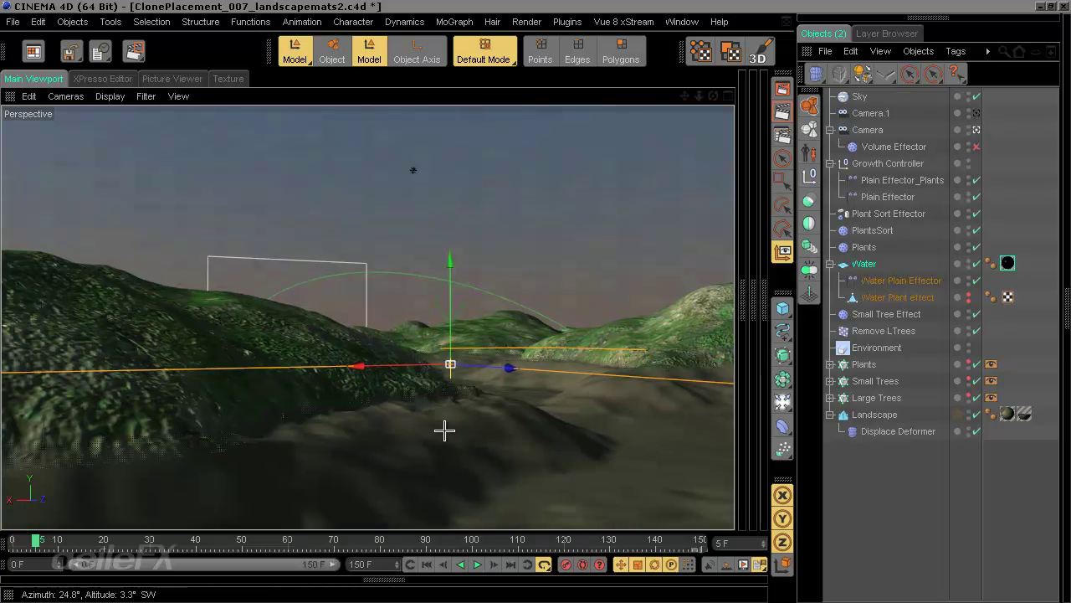
Step: Deselect all objects and preview the plant growth animation from frame 0 in the viewport
key(ctrl+shift+a)
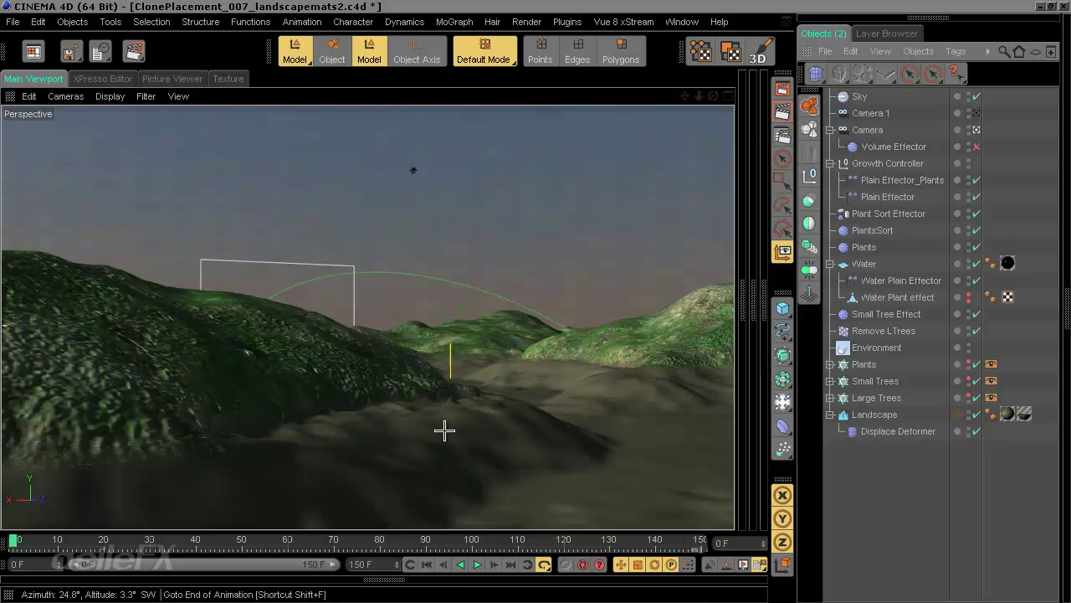
key(shift+f)
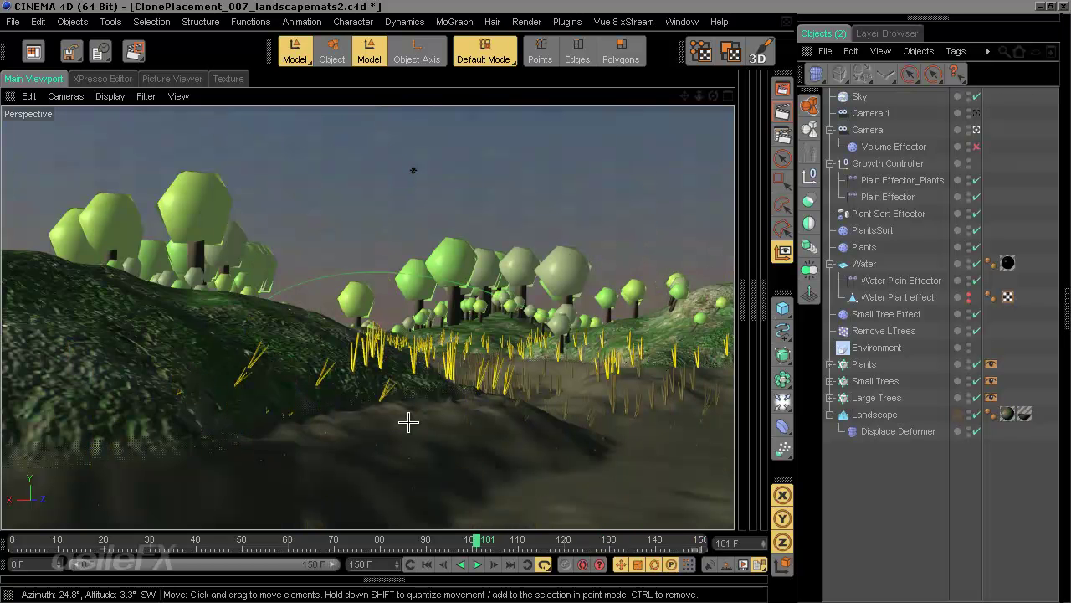
key(shift+f)
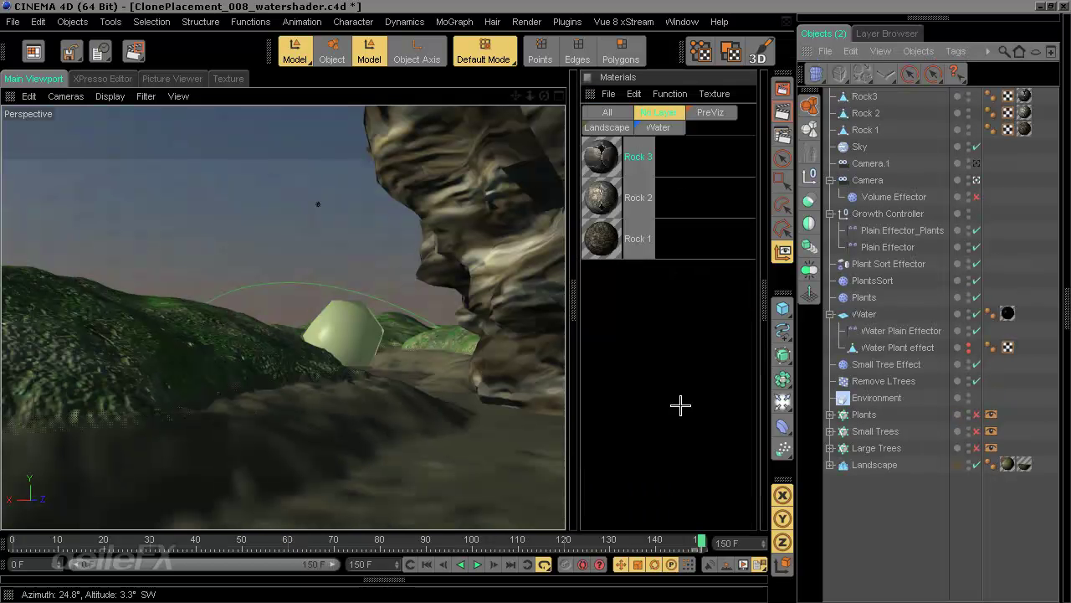
Step: Leave the Camera view and add the Rock 1, Rock 2 and Rock 3 materials to a new layer named Rocks
click(976, 180)
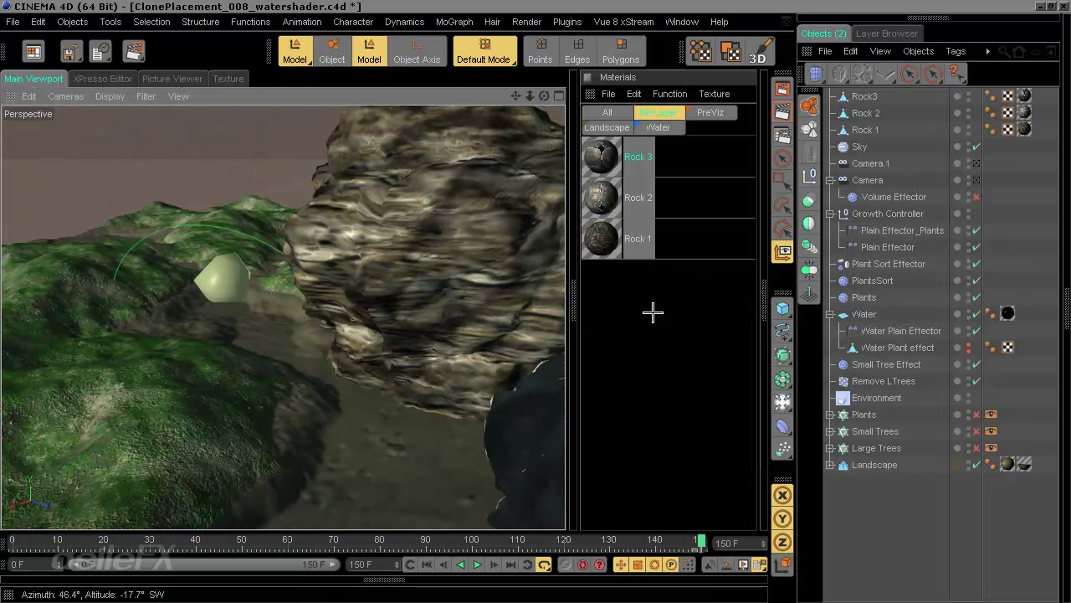
drag(670, 334, 576, 164)
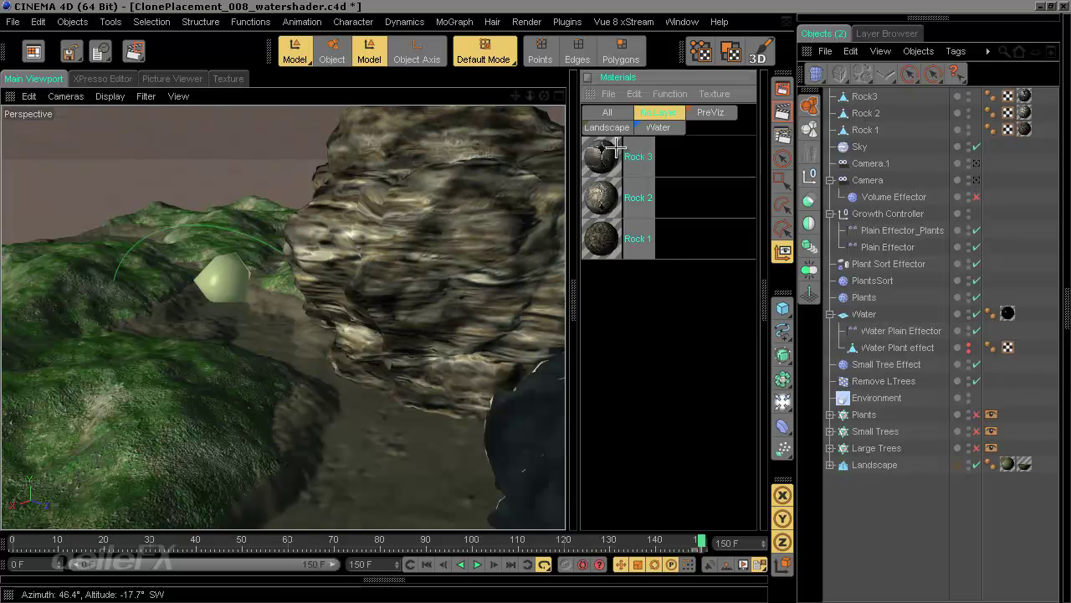
right_click(614, 148)
mouse_move(716, 429)
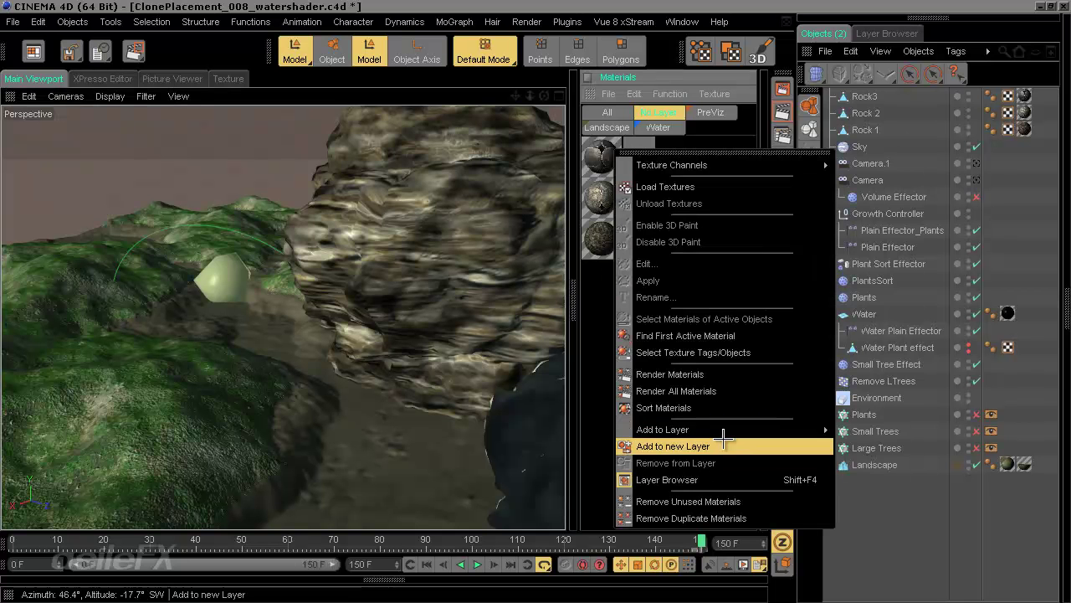
click(721, 444)
double_click(718, 127)
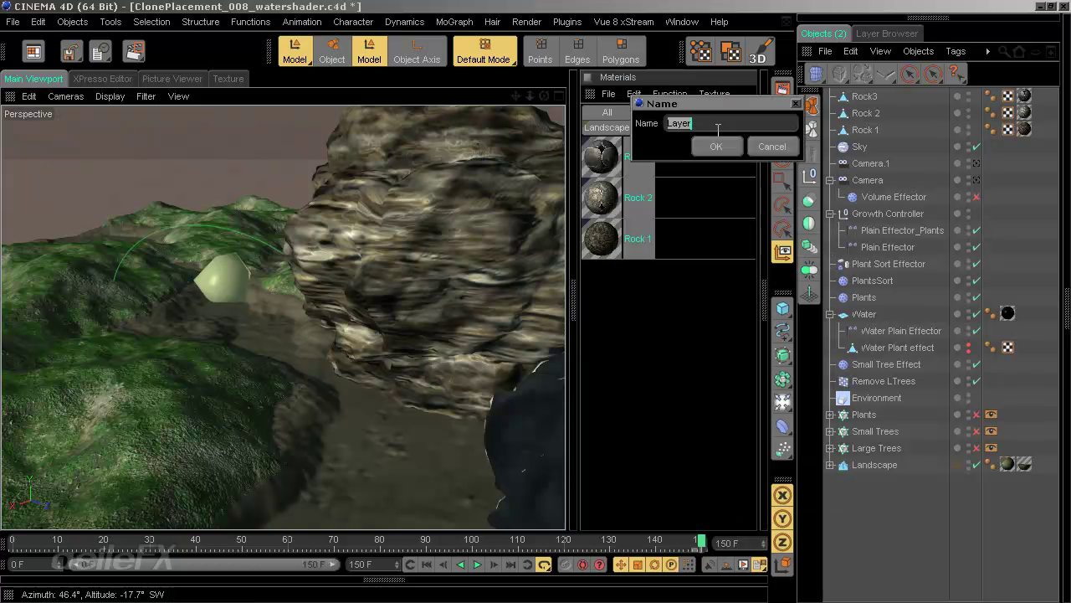
text(Rocks)
key(Return)
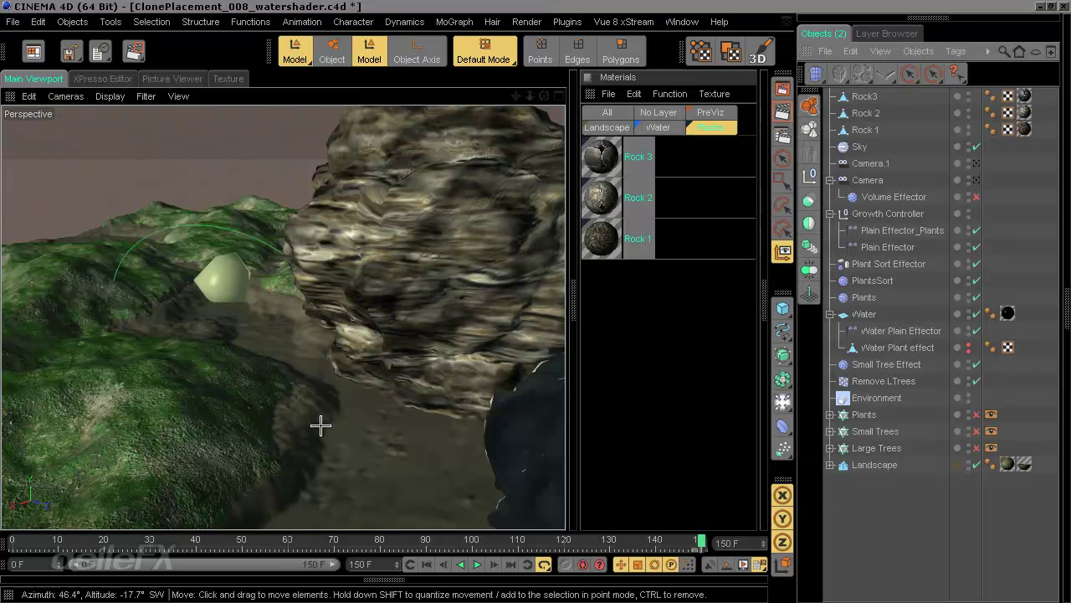
Step: Examine the imported rocks from several angles, selecting Rock 1 and Rock3 to locate them over the landscape
alt+middle_drag(321, 426, 535, 299)
mouse_move(536, 299)
alt+mouse_down()
mouse_move(364, 423)
mouse_move(537, 301)
alt+mouse_up()
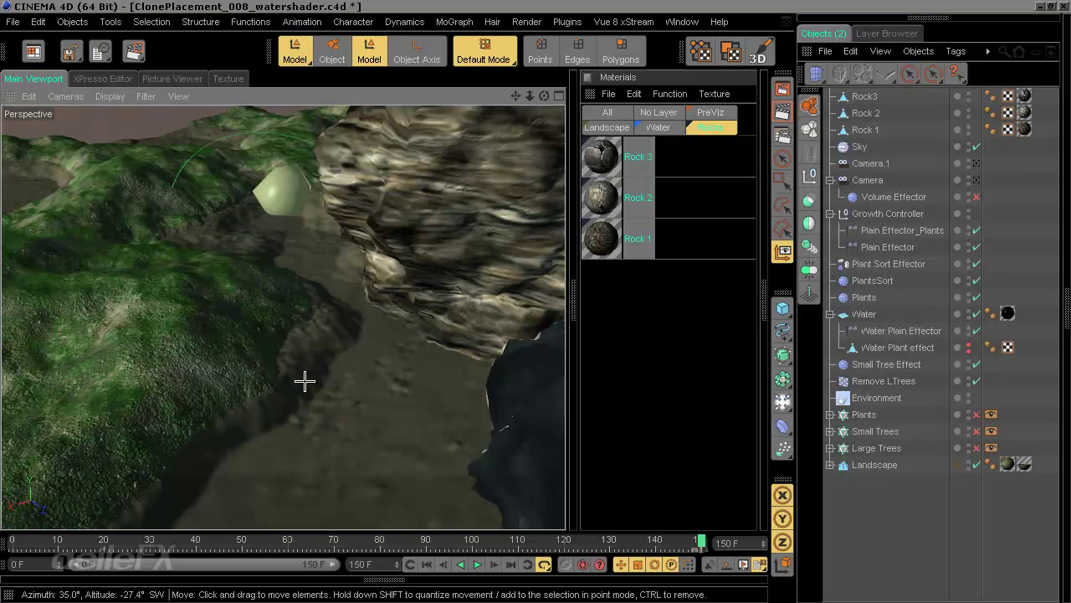
alt+drag(317, 373, 539, 301)
alt+drag(384, 396, 537, 302)
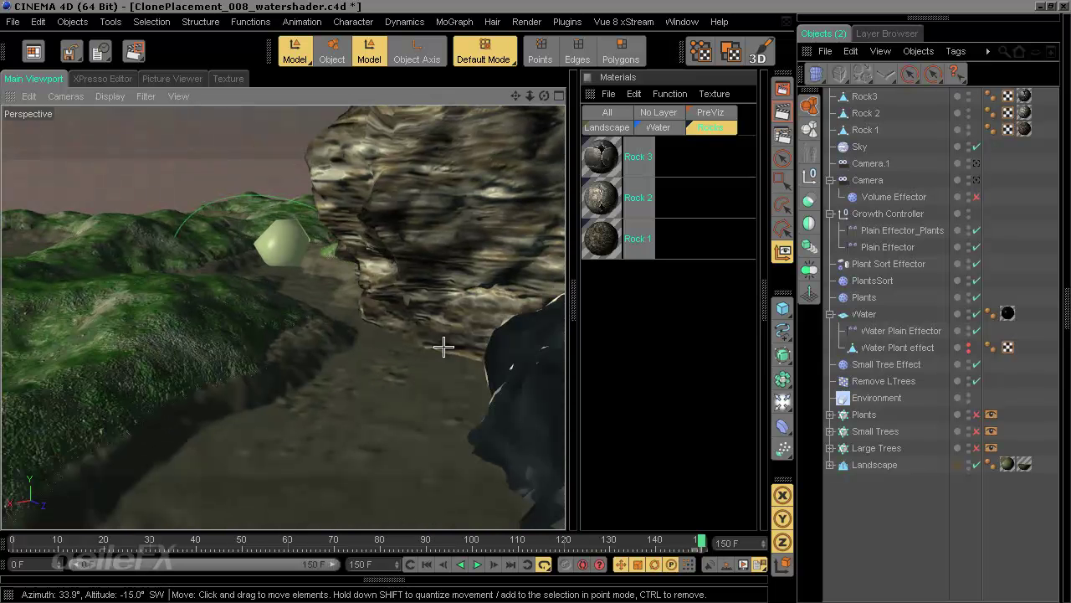
click(865, 129)
alt+drag(363, 361, 371, 365)
click(864, 96)
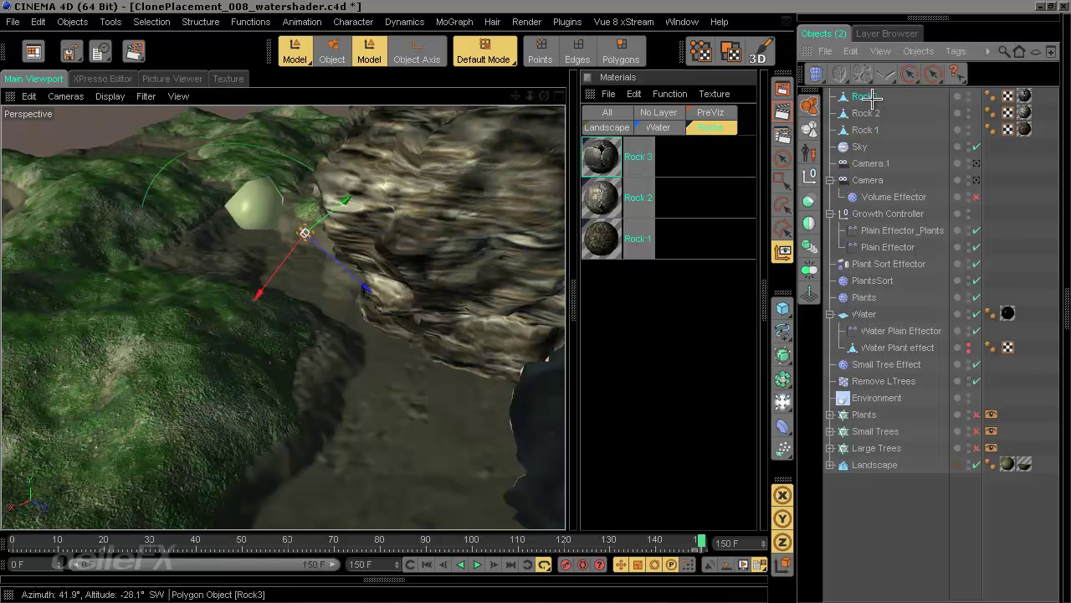
alt+drag(347, 251, 536, 302)
scroll(375, 349, down, 5)
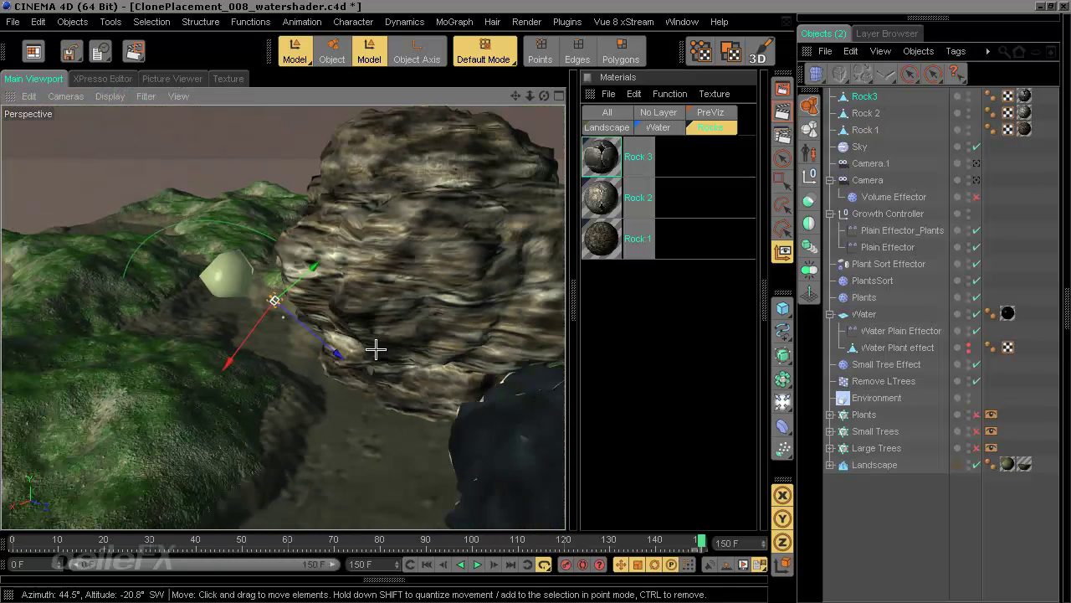
Step: Scale the Rock 2 object and move it up behind Rock 1, above the green bank
click(877, 112)
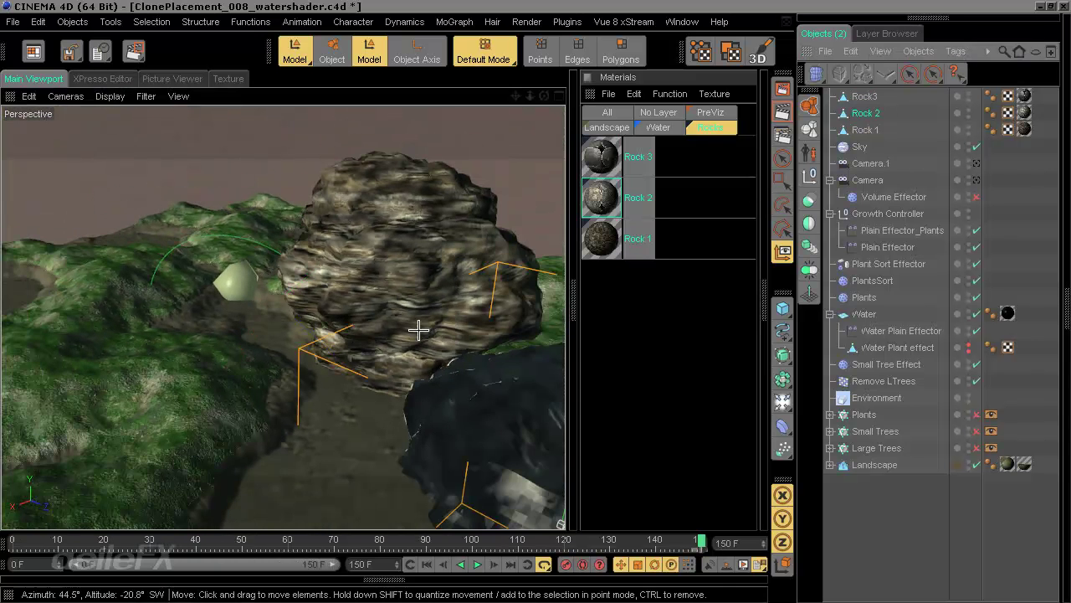
scroll(461, 425, up, 4)
key(t)
mouse_move(493, 362)
mouse_down()
mouse_move(509, 306)
mouse_move(503, 344)
mouse_up()
key(e)
drag(505, 390, 263, 240)
Step: Scale Rock 1 down and move it over the edge of the green bank
click(276, 221)
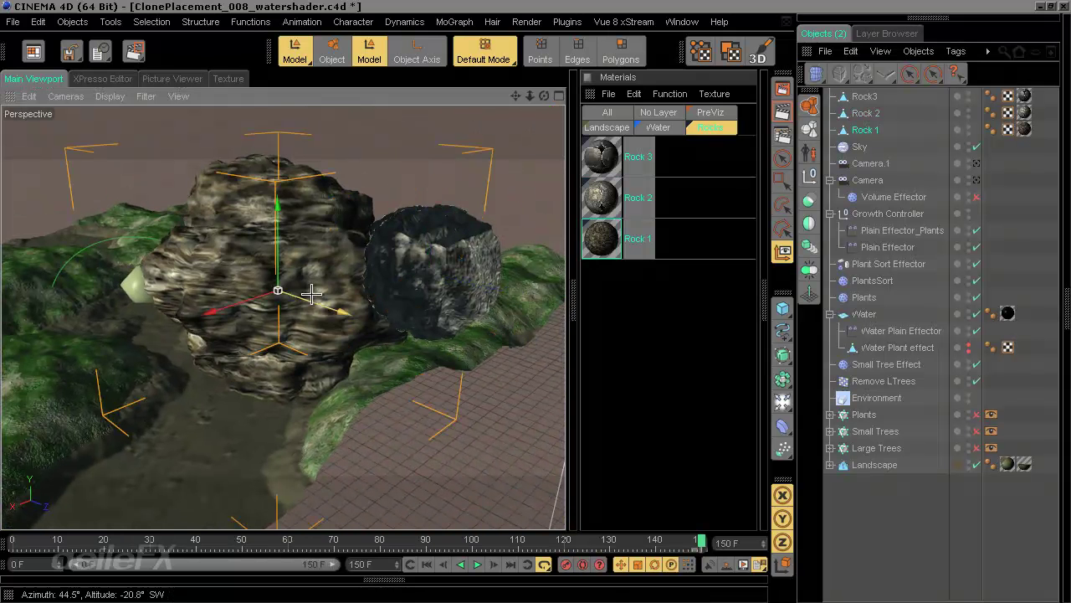
key(t)
mouse_move(318, 218)
mouse_down()
mouse_move(297, 211)
mouse_move(308, 203)
mouse_up()
key(e)
drag(278, 251, 276, 188)
drag(311, 236, 347, 227)
drag(601, 318, 346, 328)
alt+drag(536, 301, 398, 230)
Step: Scale Rock 2 down and move it right next to Rock 1, checking the placement from above
click(523, 293)
key(t)
key(e)
drag(462, 200, 534, 301)
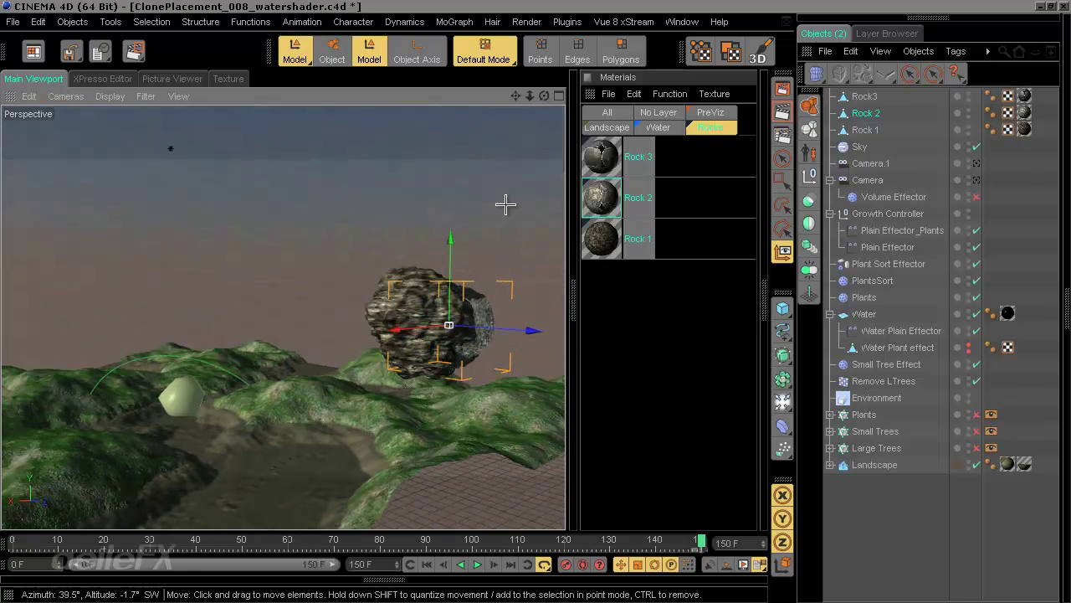
alt+drag(514, 216, 534, 302)
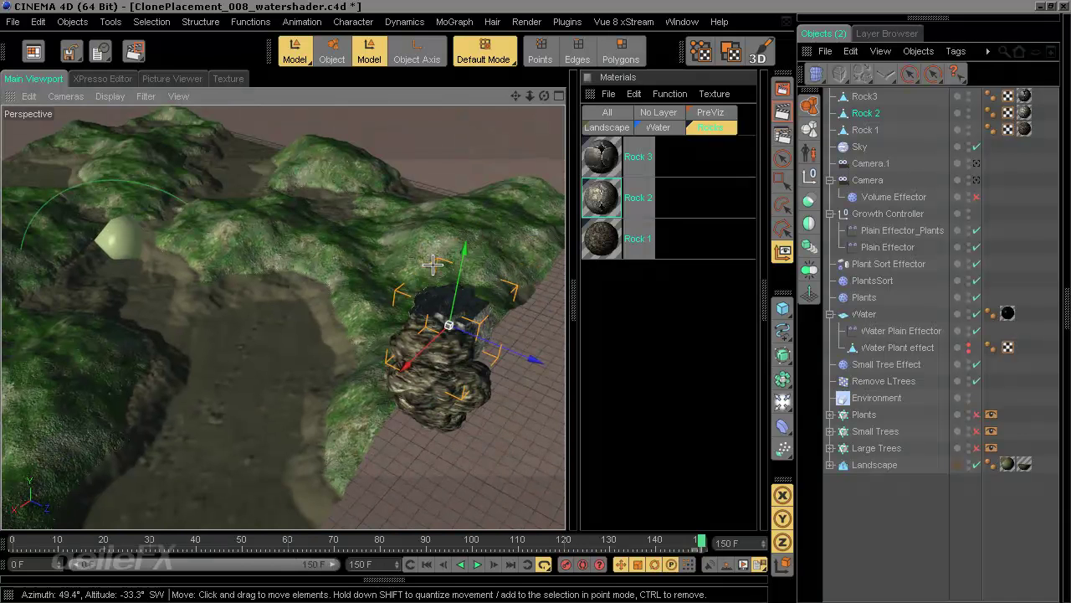
alt+middle_drag(408, 270, 409, 263)
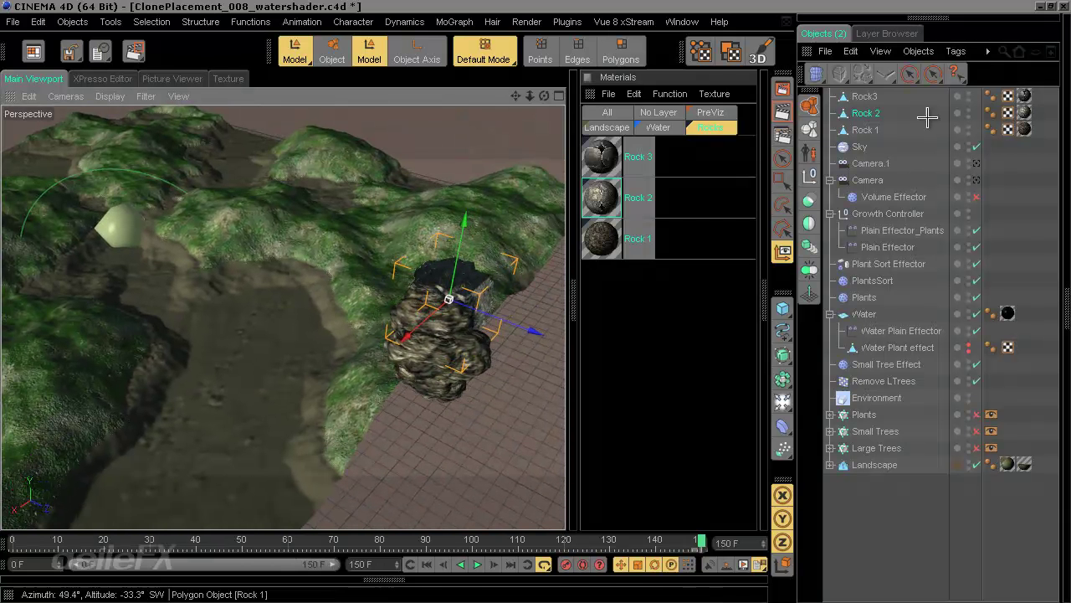
Step: Set Rock3's position to 0 cm on X, Y and Z through its object coordinates
click(864, 96)
drag(213, 275, 527, 302)
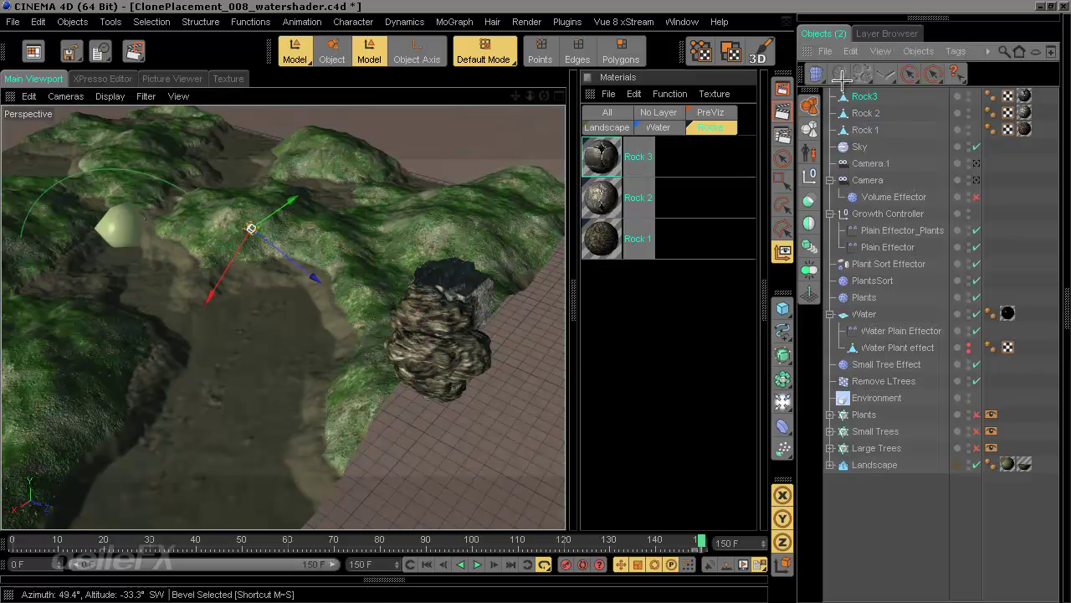
click(782, 308)
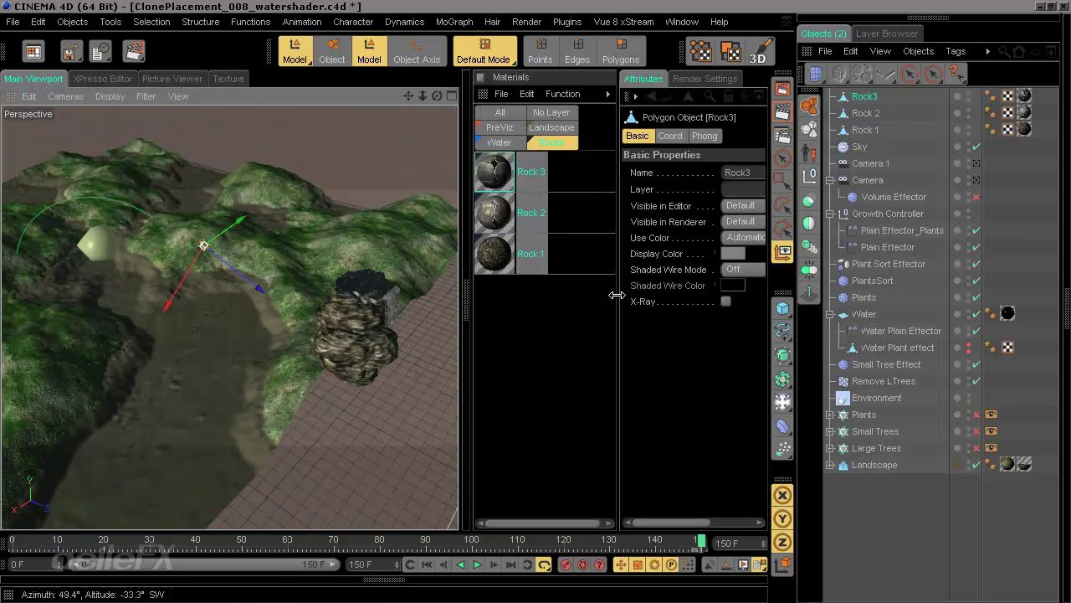
drag(617, 295, 567, 298)
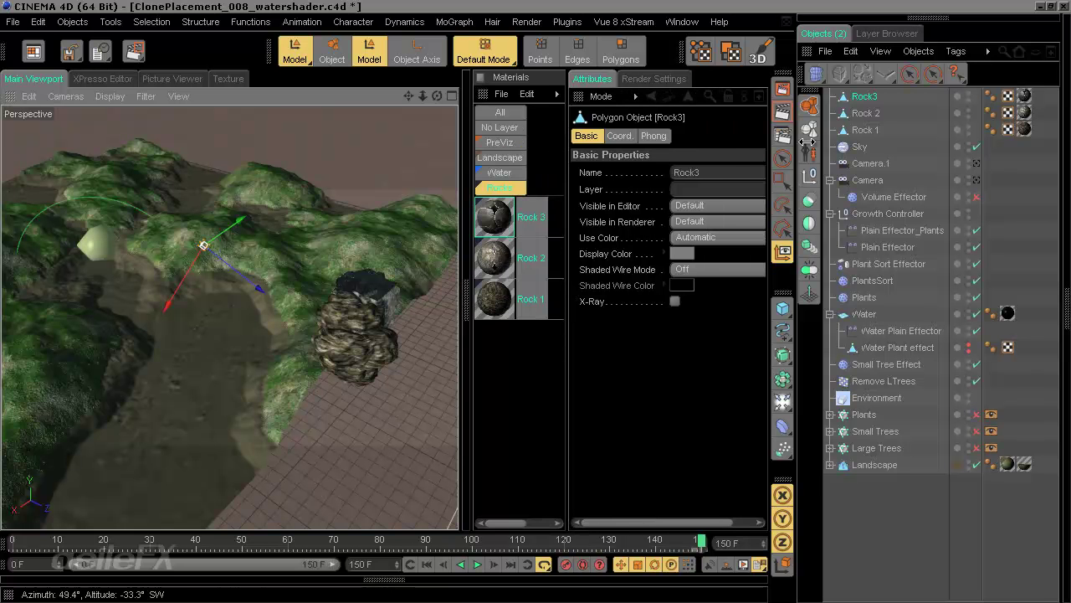
click(620, 136)
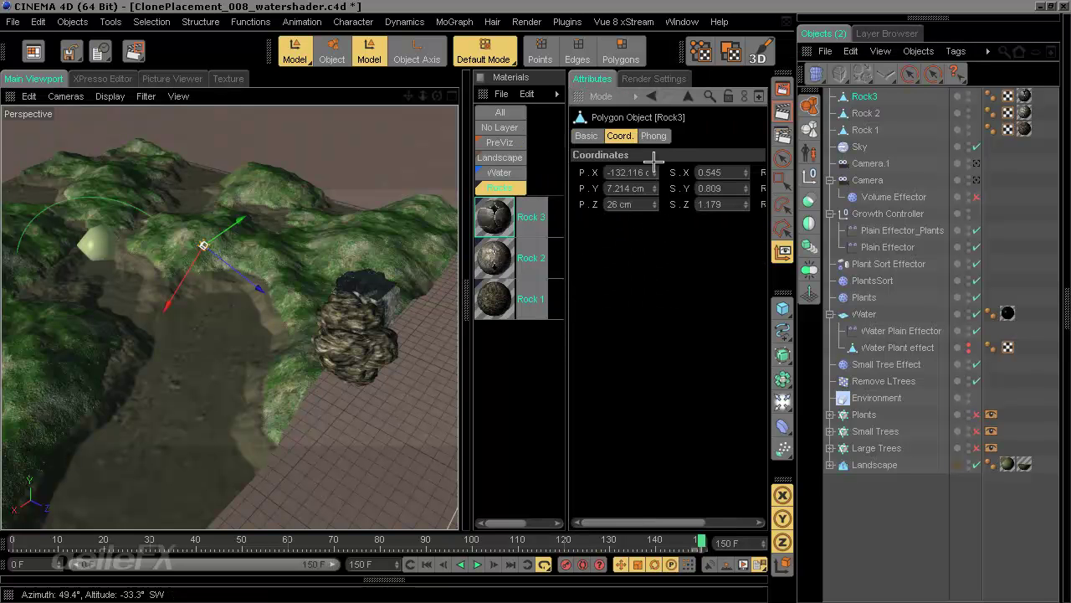
double_click(638, 186)
text(0)
key(Return)
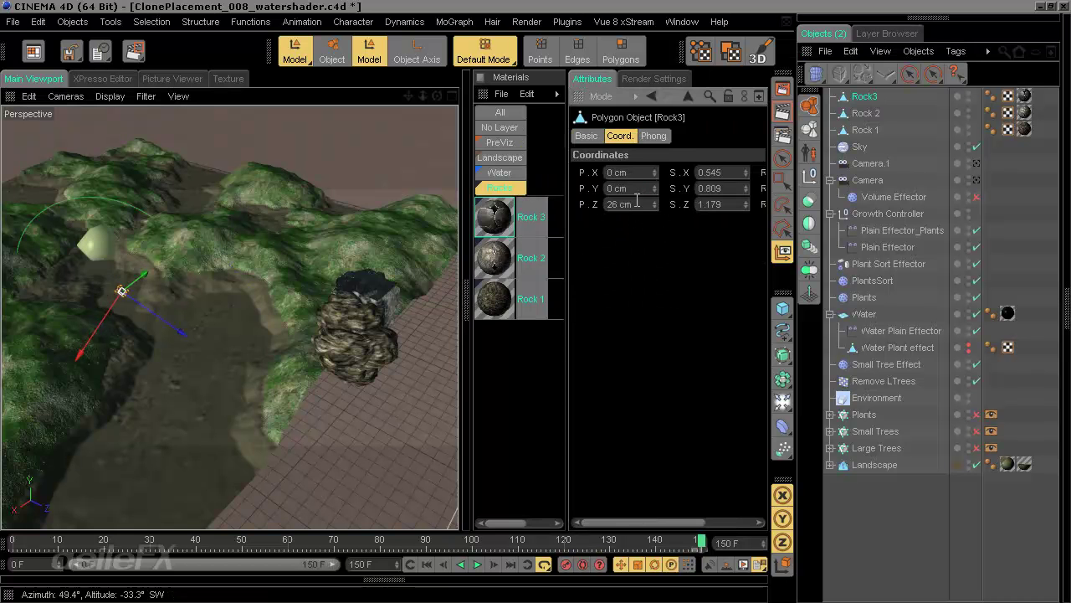
click(638, 200)
text(0)
key(Return)
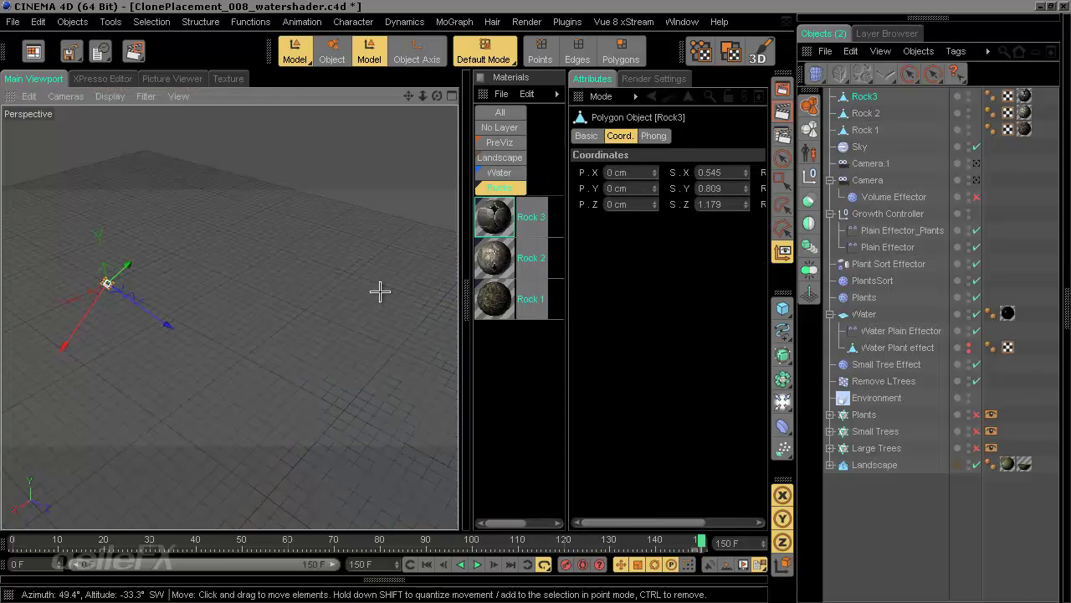
Step: Set Rock3's heading, pitch and bank rotation to 0° in its object coordinates
key(o)
alt+drag(299, 321, 279, 311)
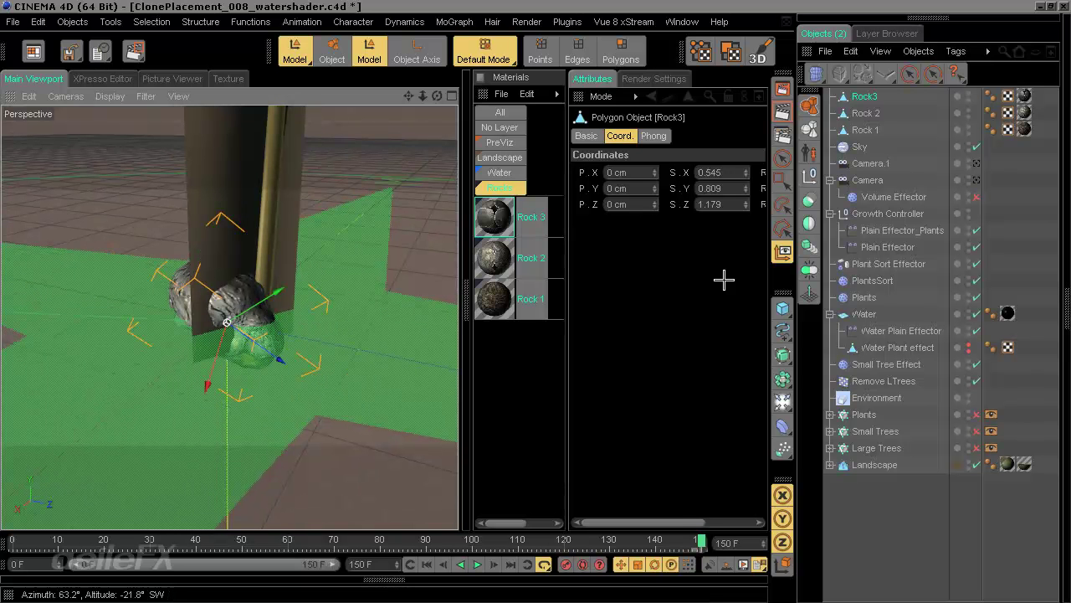
drag(680, 522, 732, 523)
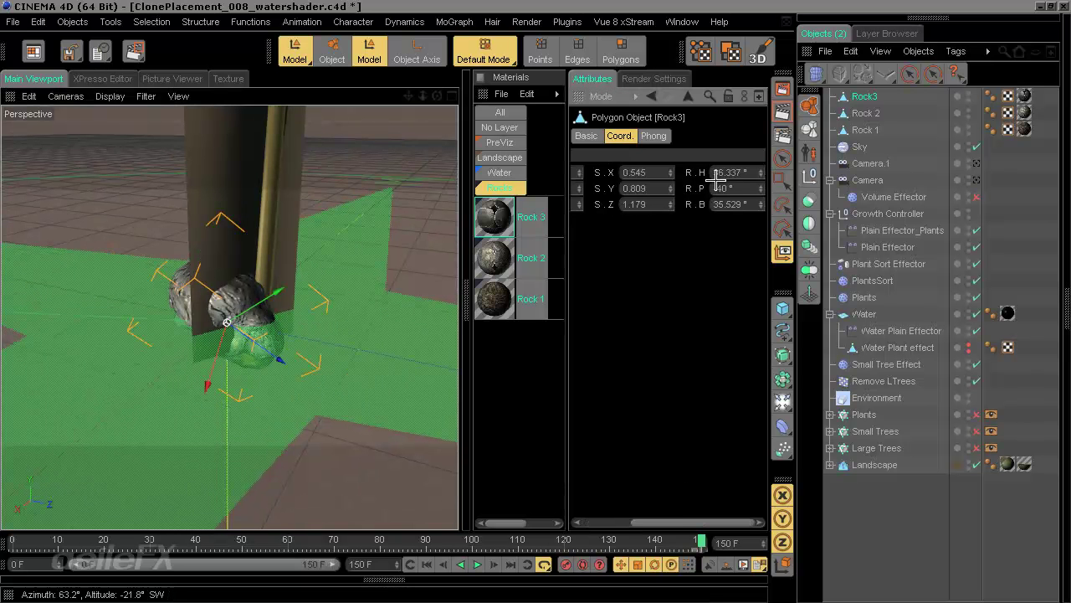
text(0)
key(Return)
text(0)
key(Return)
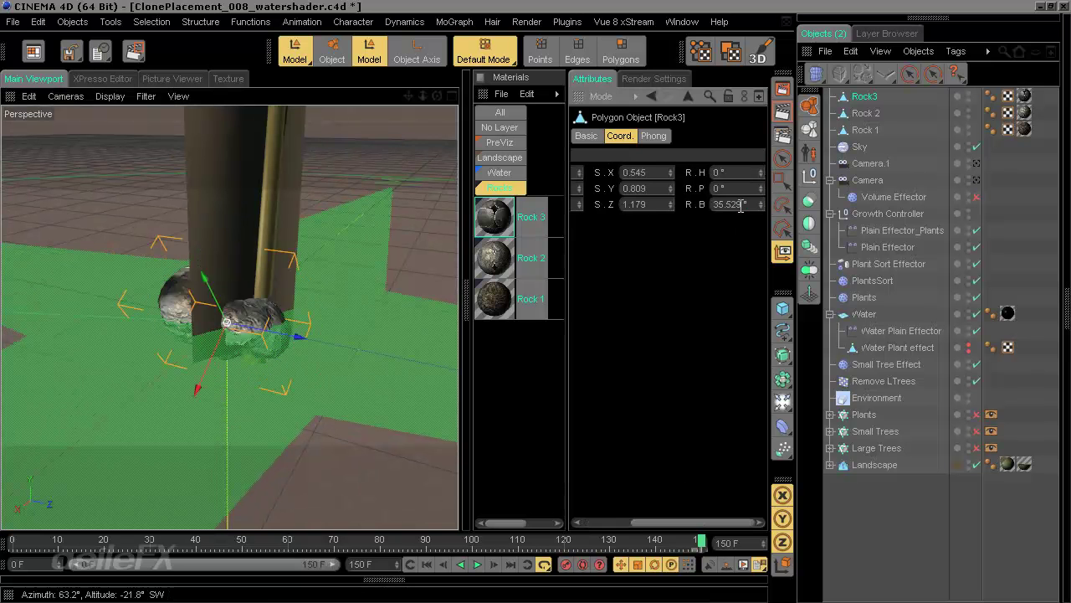
click(741, 204)
text(0)
key(Return)
Step: Set Rock3's scale to 1 on X, Y and Z to match Rock 2 and Rock 1, keeping its position at 0 cm
click(865, 113)
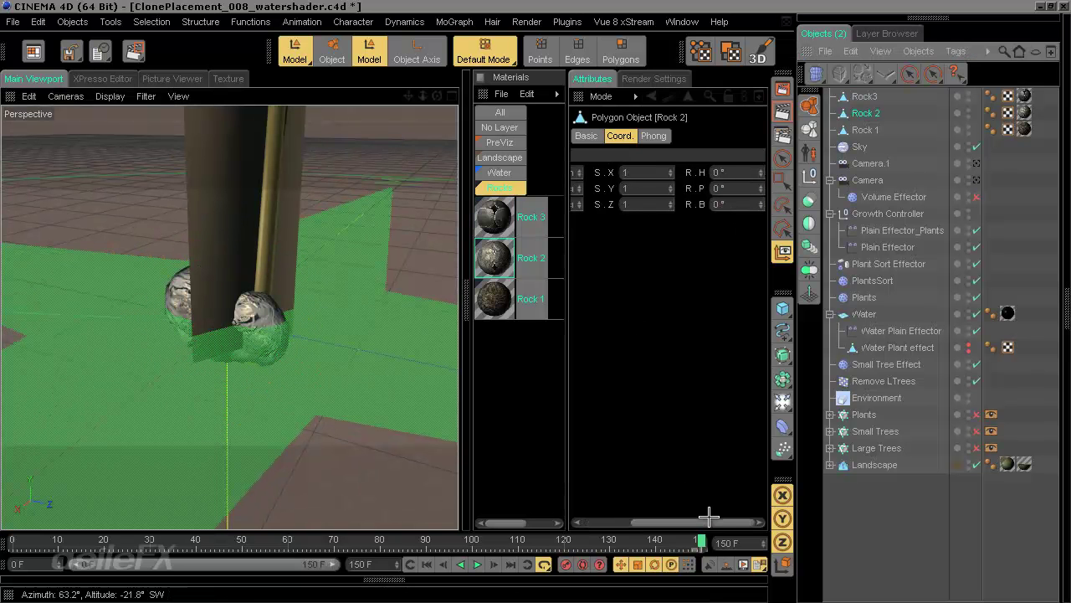
drag(709, 517, 659, 516)
click(865, 130)
key(o)
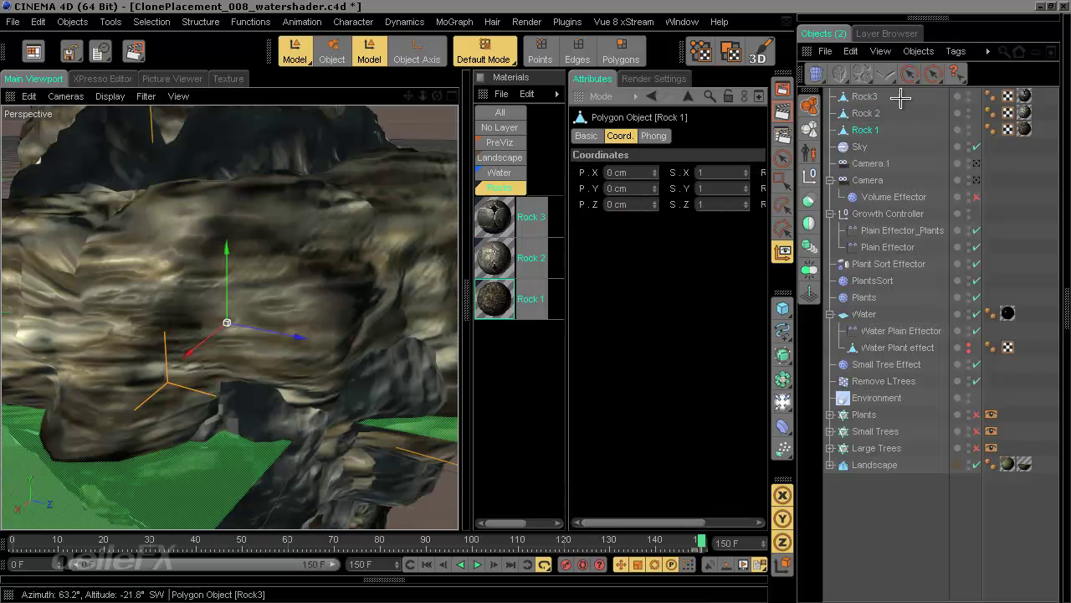
drag(662, 516, 712, 516)
click(865, 96)
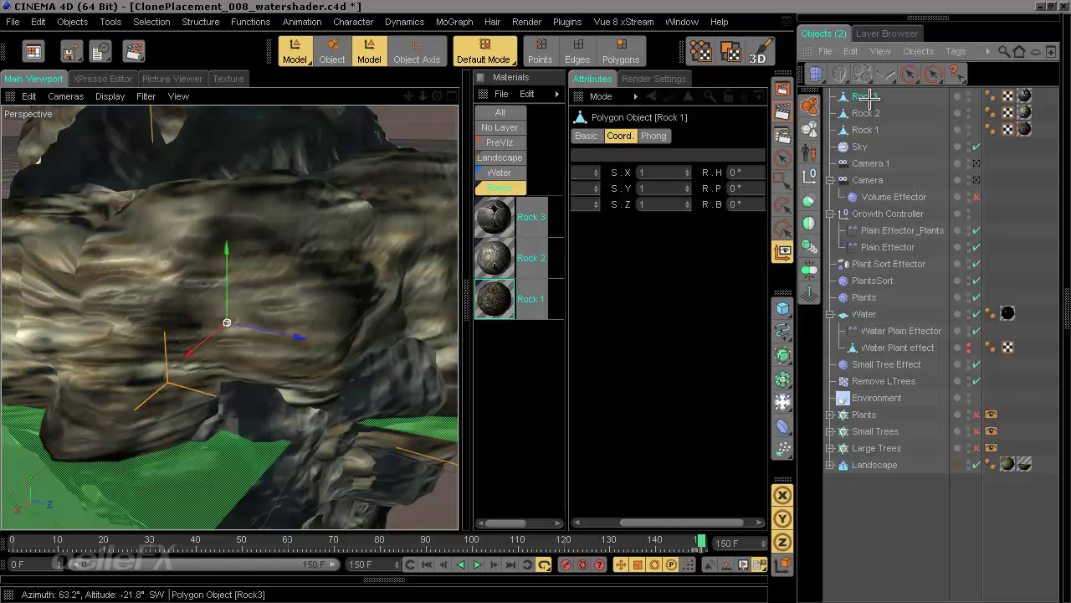
double_click(650, 172)
text(1)
key(Return)
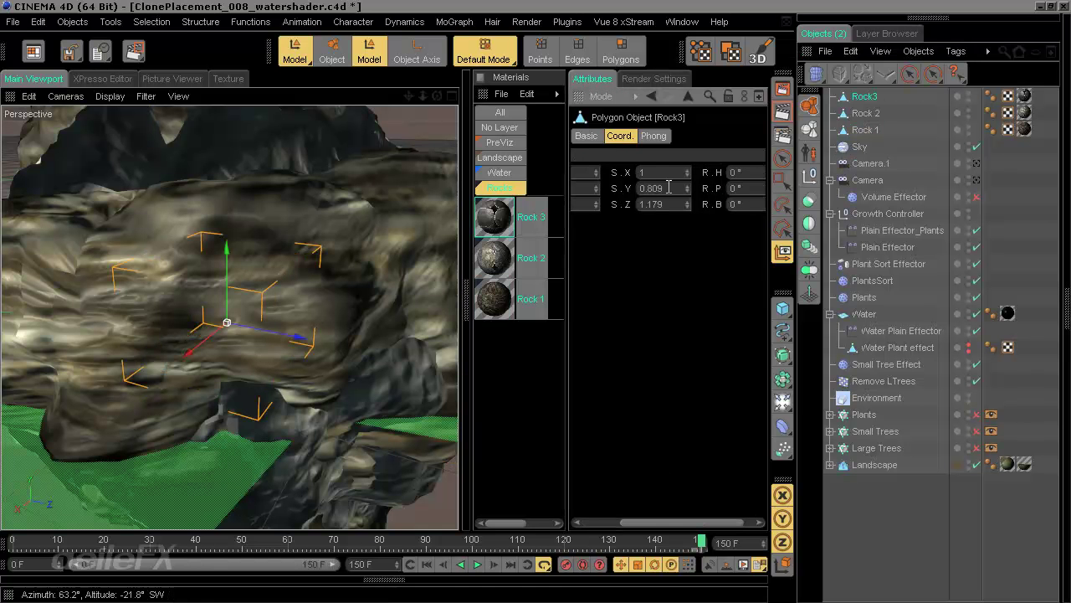
double_click(644, 188)
text(1)
key(Return)
drag(251, 329, 459, 301)
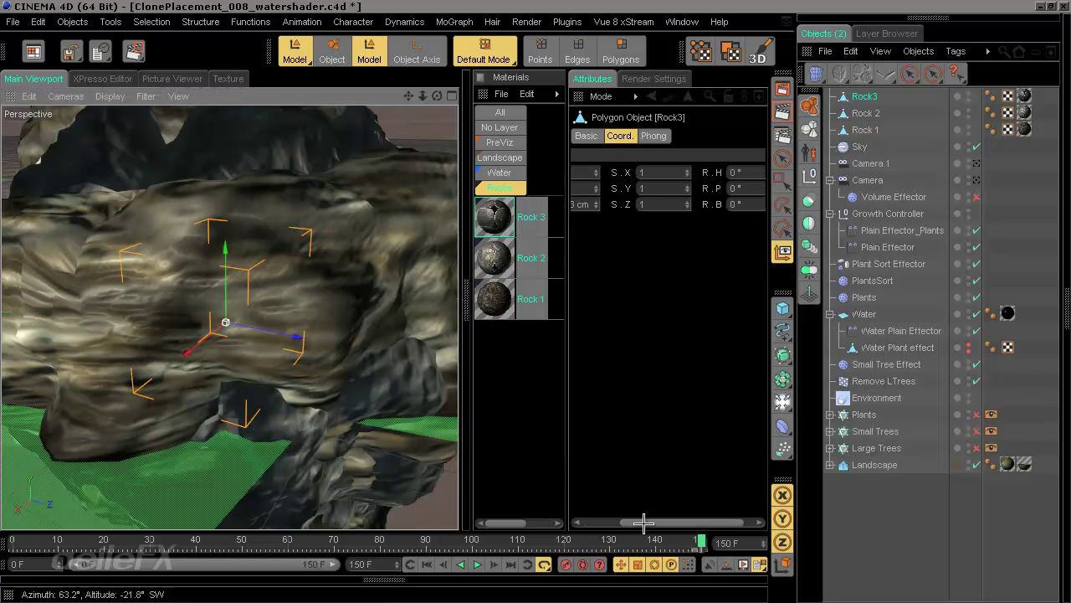
drag(644, 523, 511, 497)
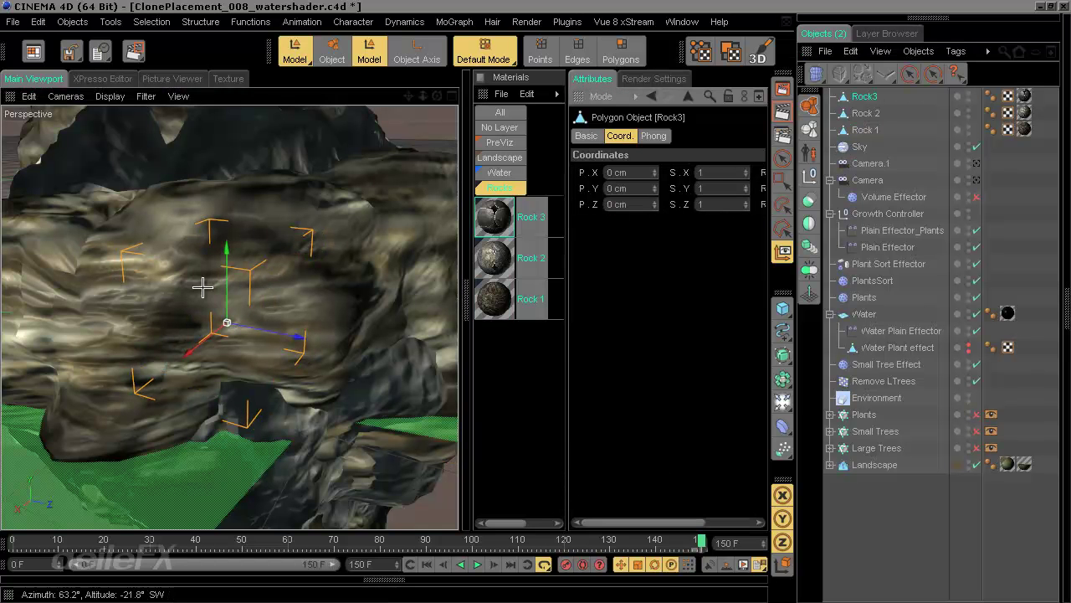
Step: Scale Rock3 up uniformly to roughly the size of the other two rocks, checking the cluster from another angle
key(o)
key(t)
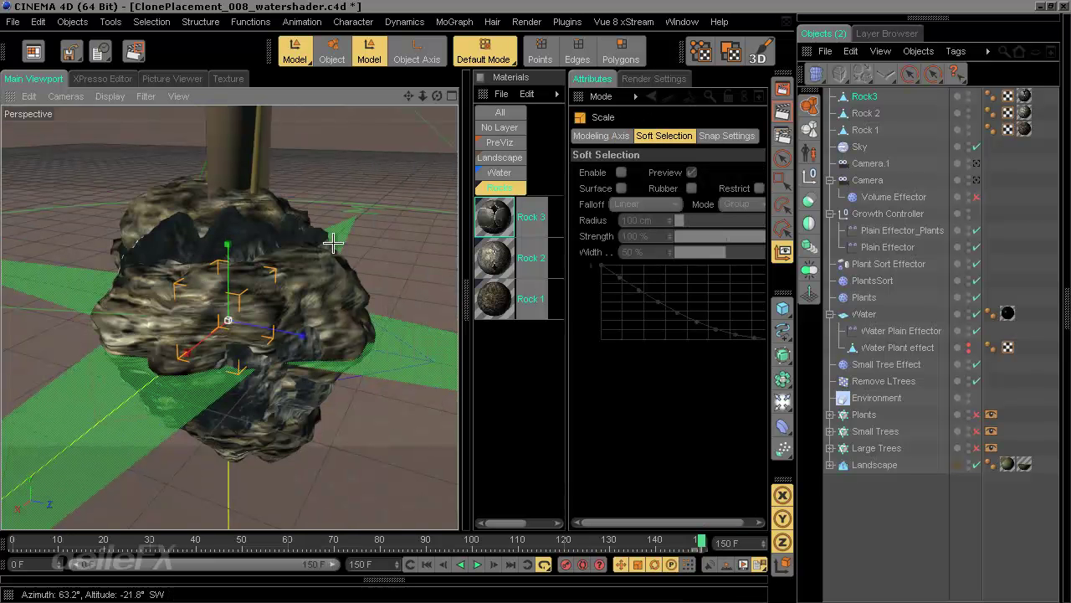
mouse_move(460, 302)
mouse_down()
mouse_move(500, 276)
mouse_move(460, 302)
mouse_up()
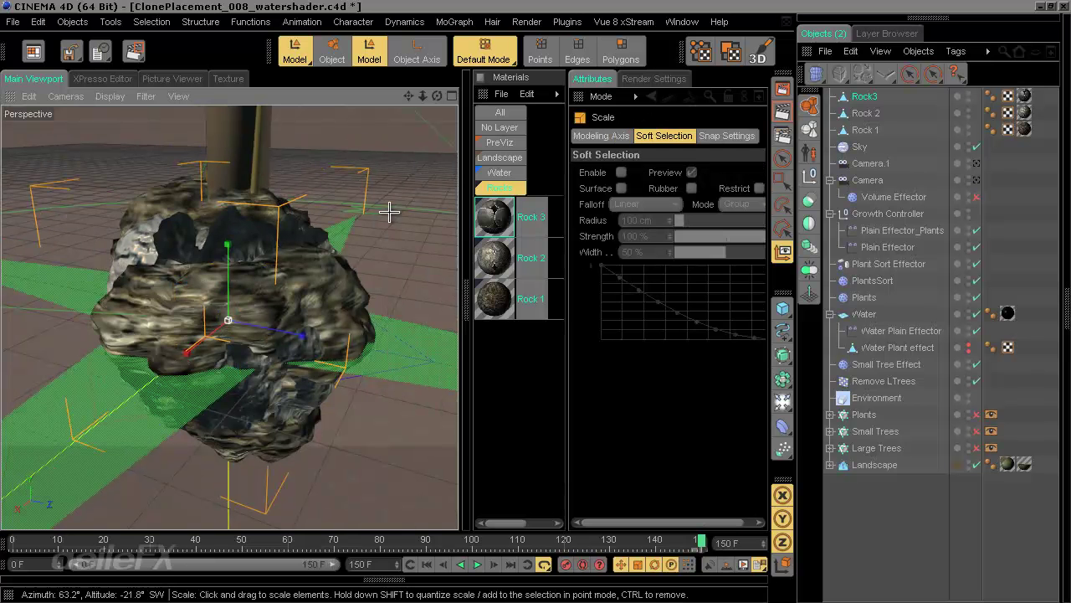
mouse_move(389, 212)
mouse_down()
mouse_move(466, 301)
mouse_move(443, 301)
mouse_move(394, 209)
mouse_up()
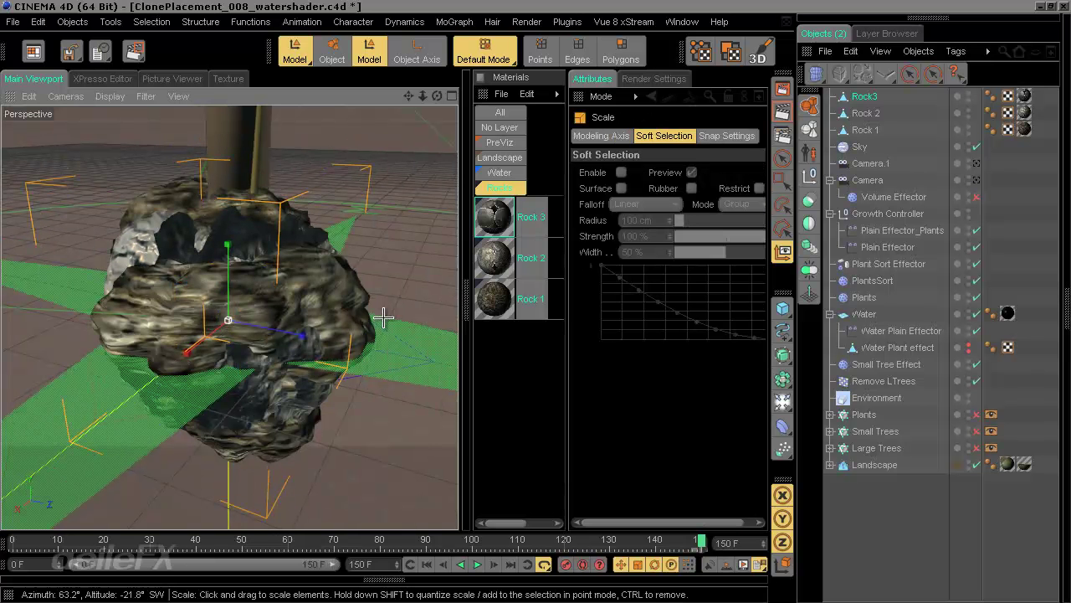
alt+drag(384, 318, 458, 302)
click(896, 521)
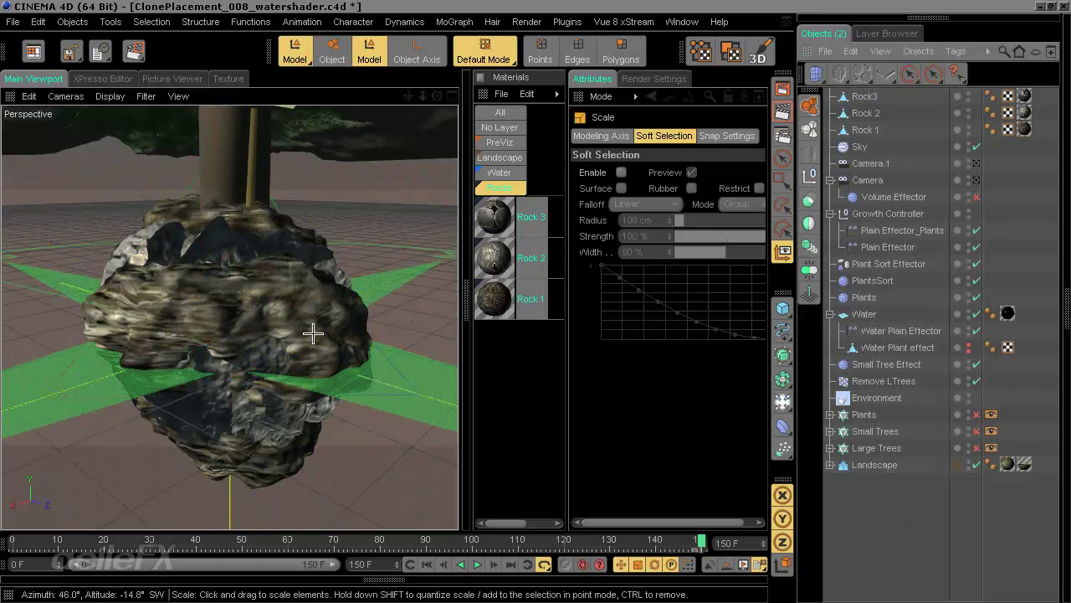
Step: Select Rock3, Rock 2 and Rock 1 together and bring up the commands for assigning them to a layer
click(865, 96)
ctrl+click(865, 130)
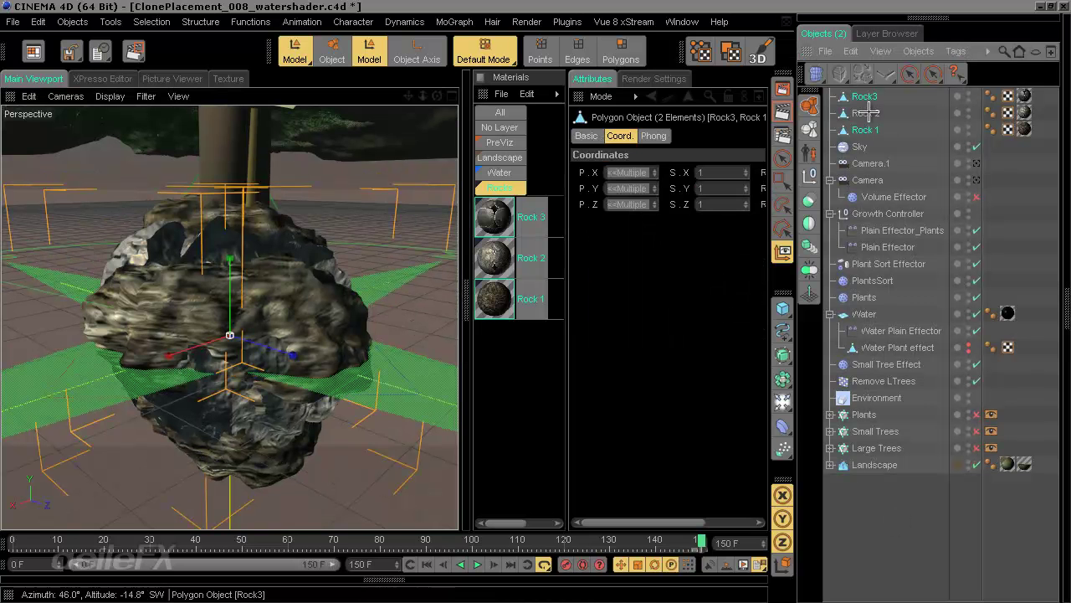
ctrl+click(869, 112)
right_click(868, 113)
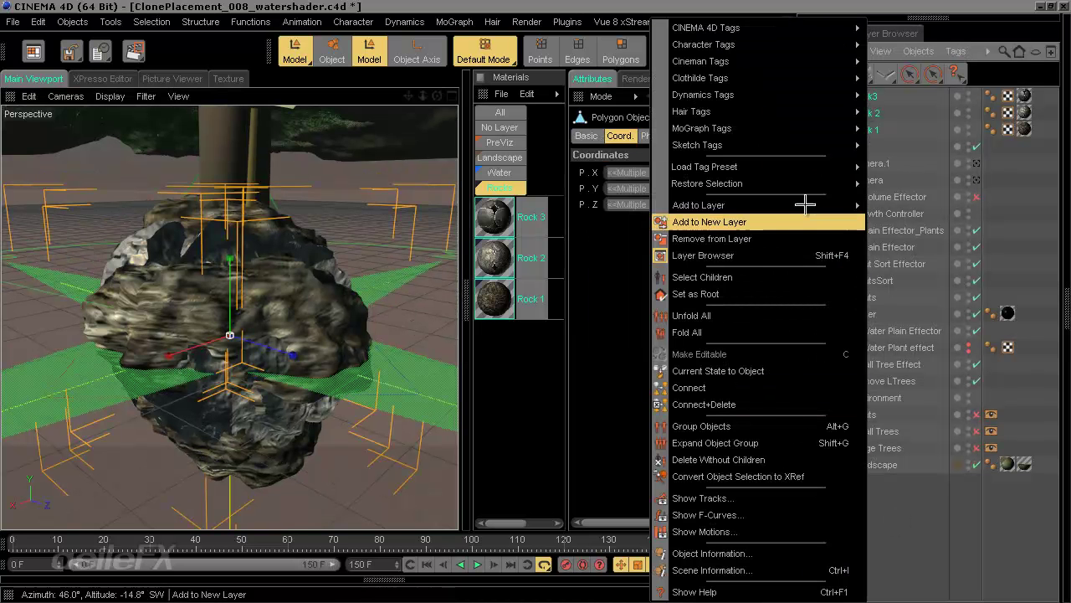
Step: Add the three selected rock objects to the Rocks layer and recolour that layer grey (RGB 128, 124, 119)
mouse_move(854, 205)
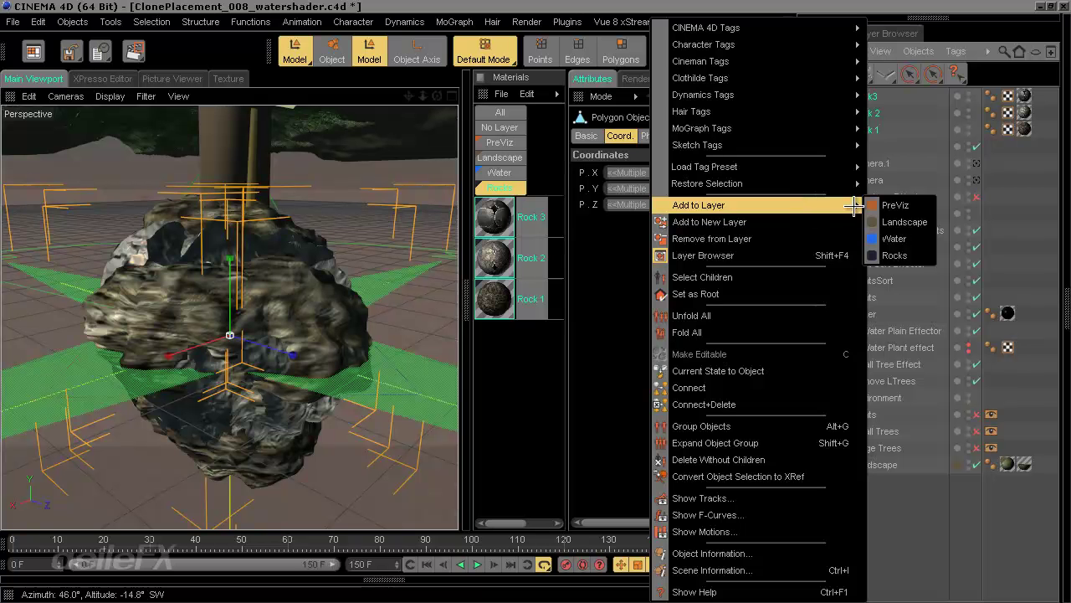
click(894, 255)
click(908, 35)
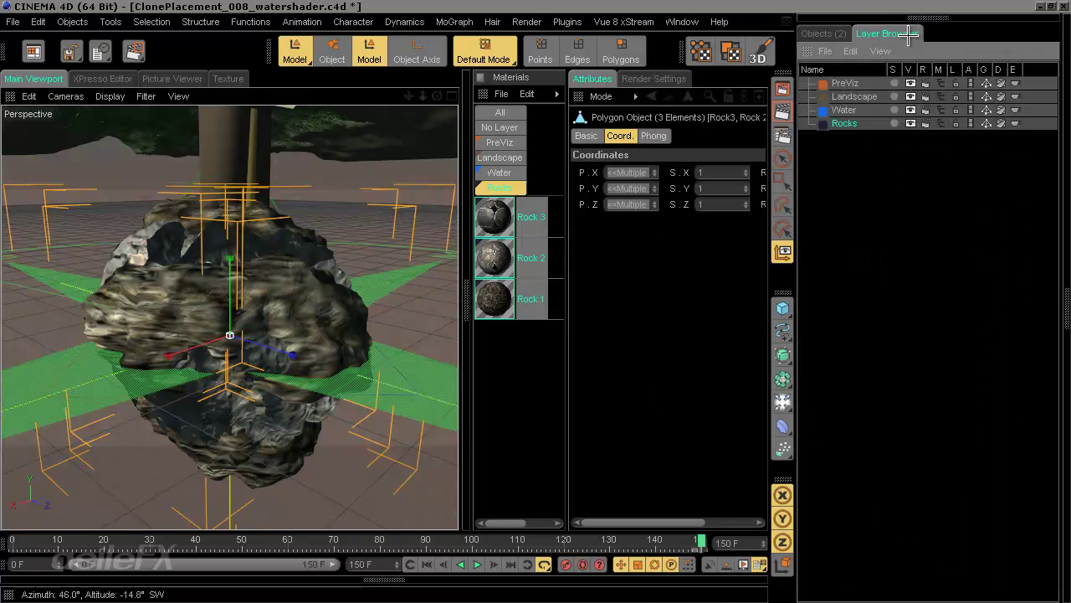
click(822, 123)
mouse_move(741, 127)
mouse_down()
mouse_move(725, 105)
mouse_move(709, 112)
mouse_move(731, 112)
mouse_up()
click(794, 65)
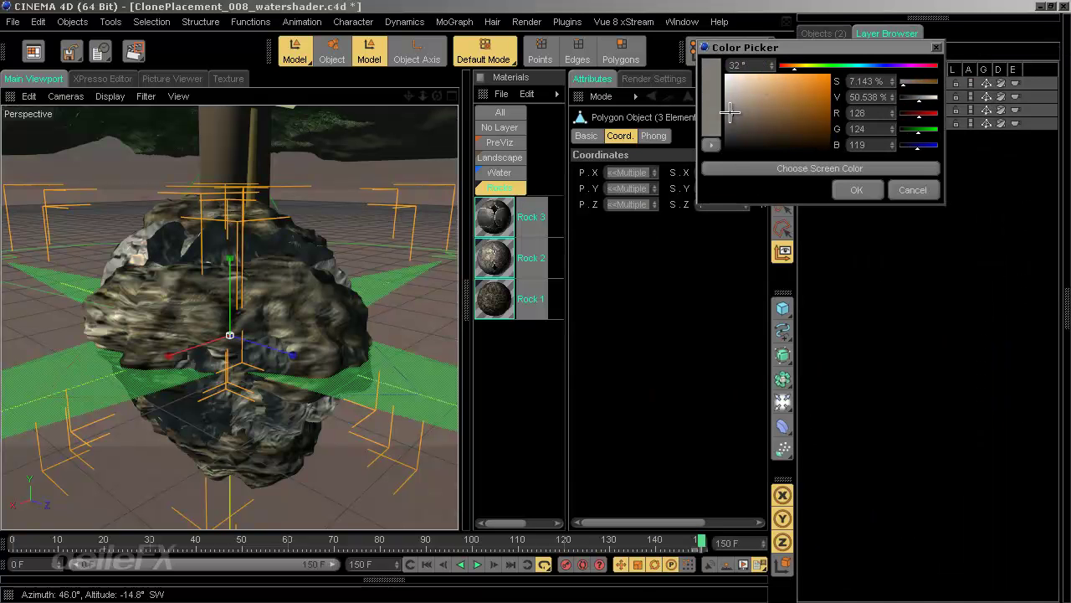
click(862, 191)
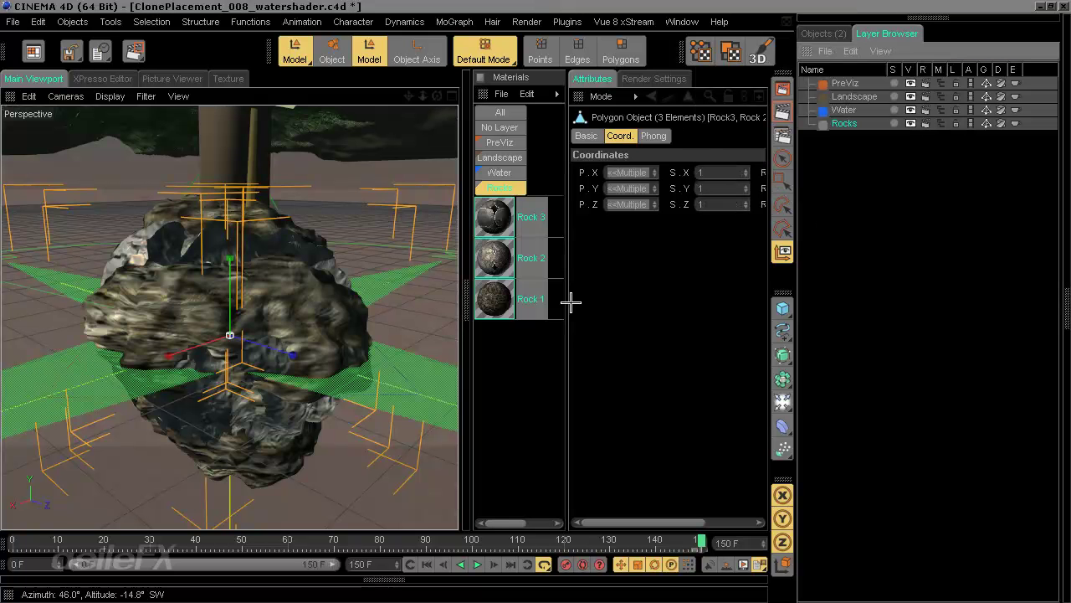
Step: Duplicate the Plants cloner to the start of the object hierarchy and name the copy Rocks
scroll(293, 264, down, 10)
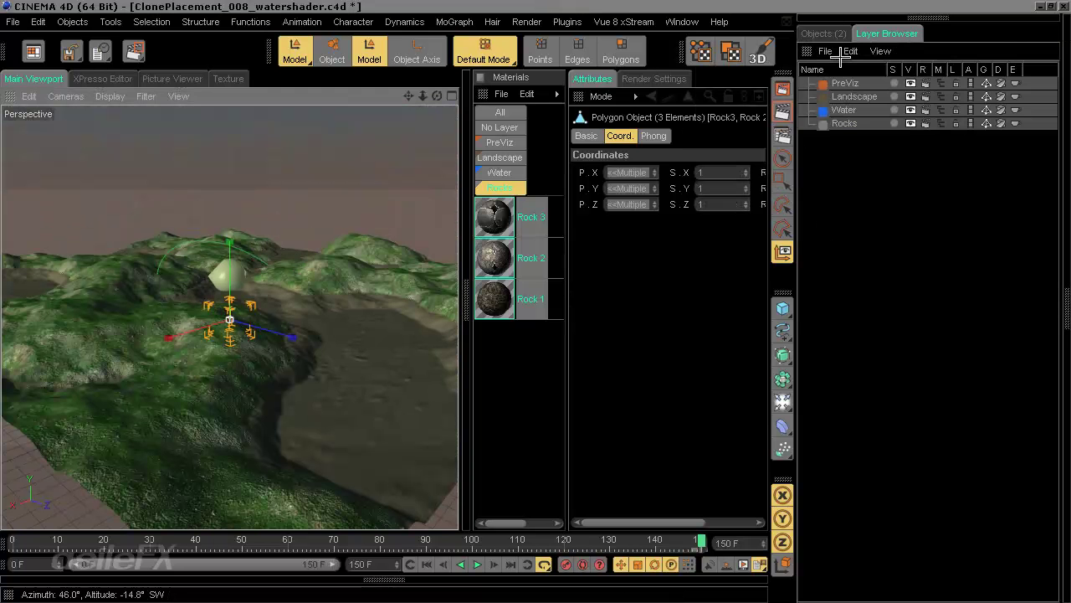
click(820, 32)
alt+drag(331, 349, 455, 297)
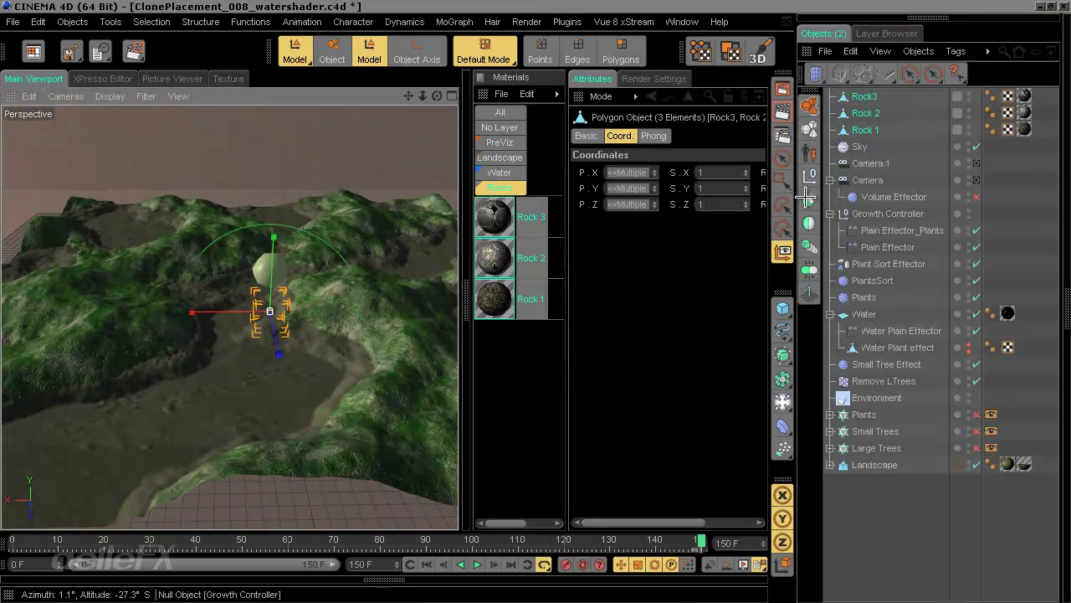
click(883, 544)
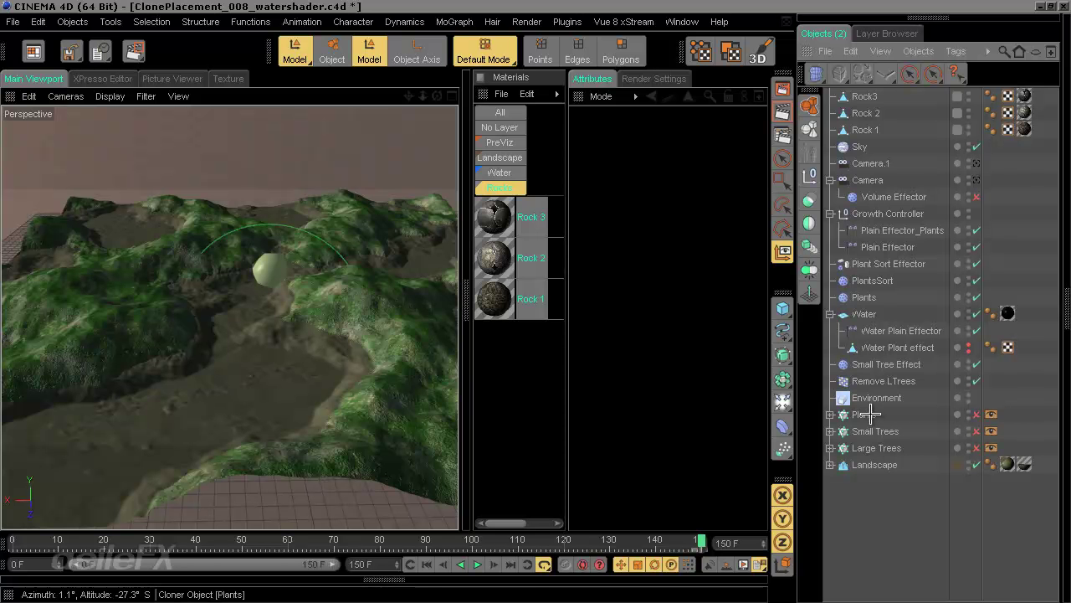
alt+middle_drag(457, 300, 456, 301)
alt+right_drag(456, 300, 456, 301)
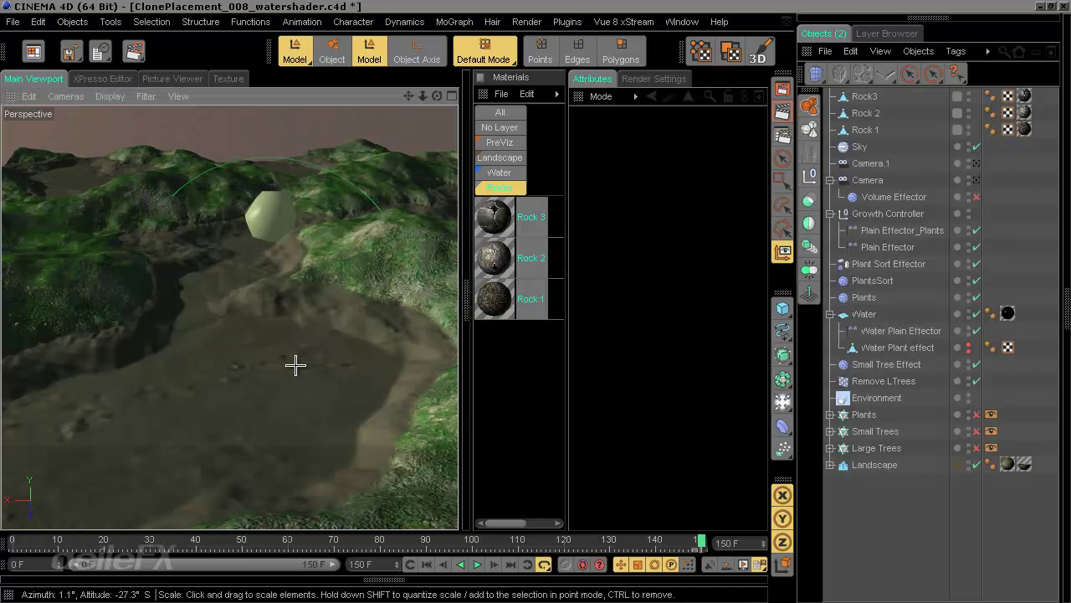
click(866, 414)
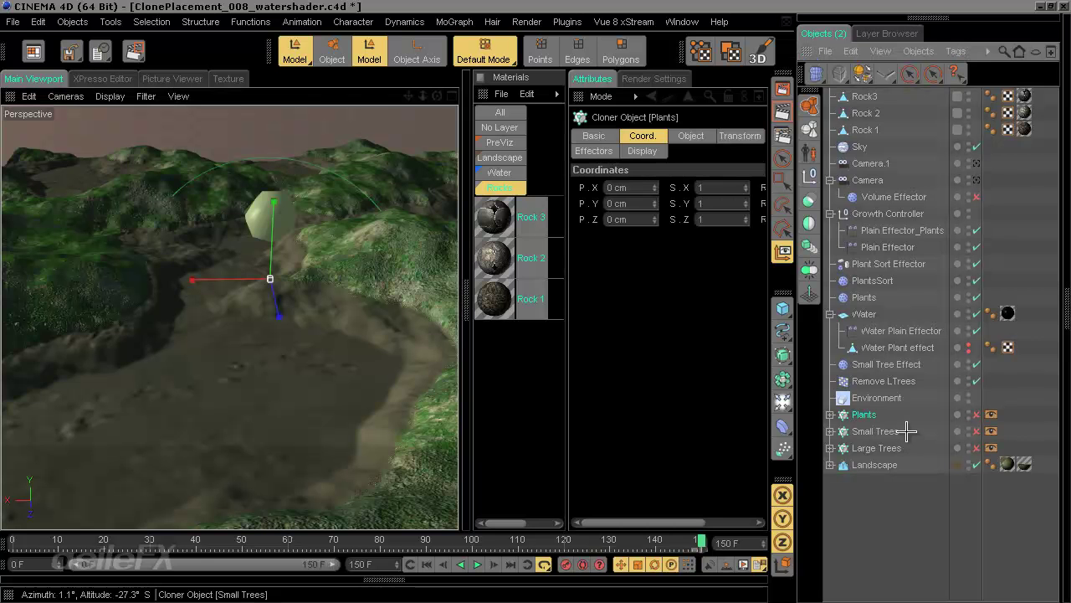
ctrl+drag(893, 426, 878, 93)
double_click(873, 97)
text(Rocks)
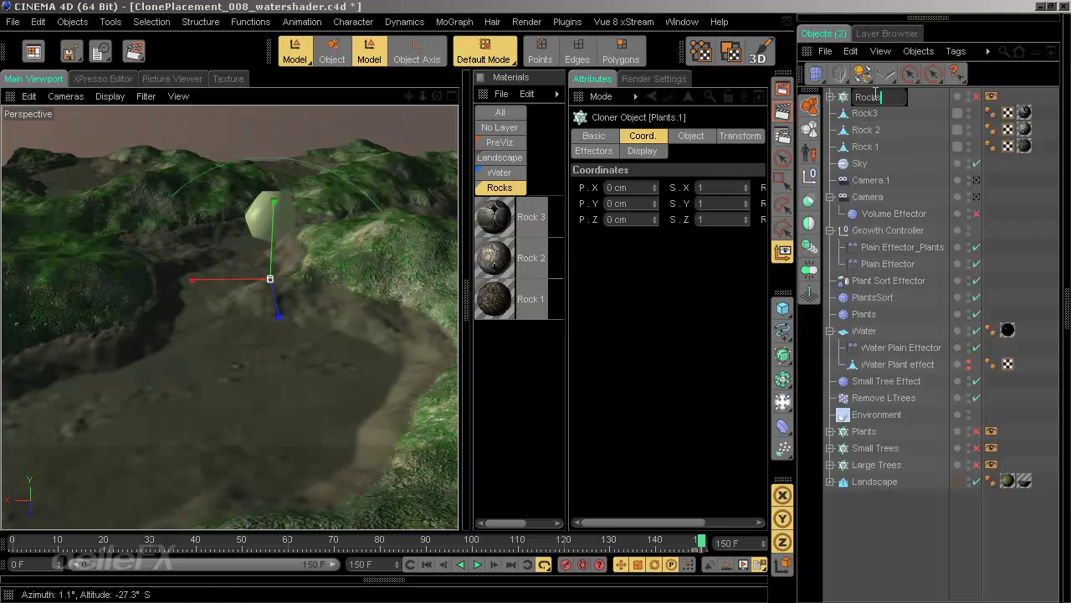
key(Return)
Step: Delete the plant objects nested inside the Rocks cloner
click(830, 97)
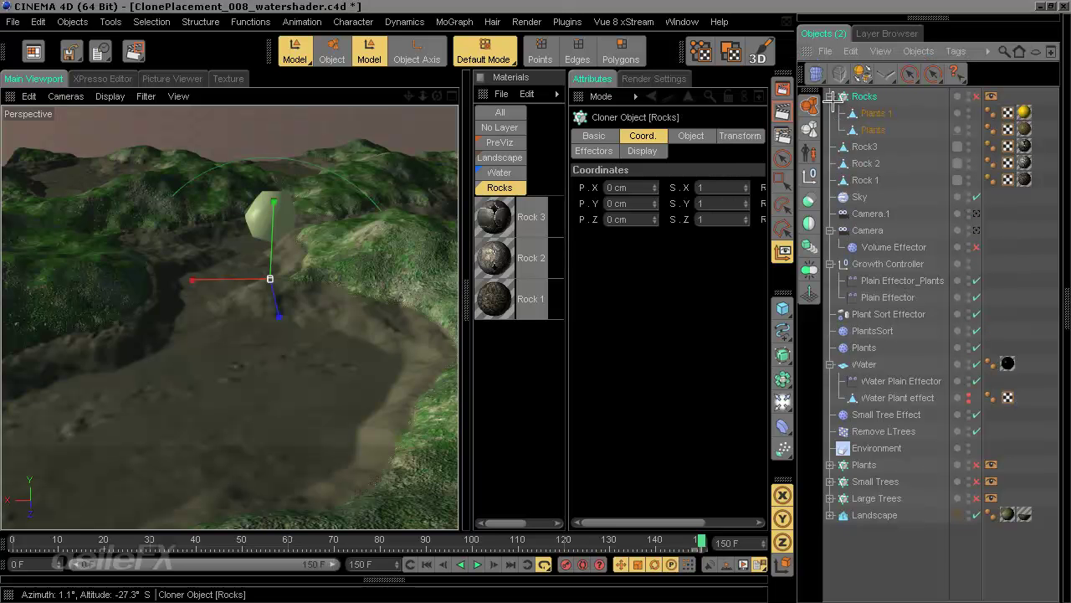
click(873, 120)
click(873, 113)
key(Delete)
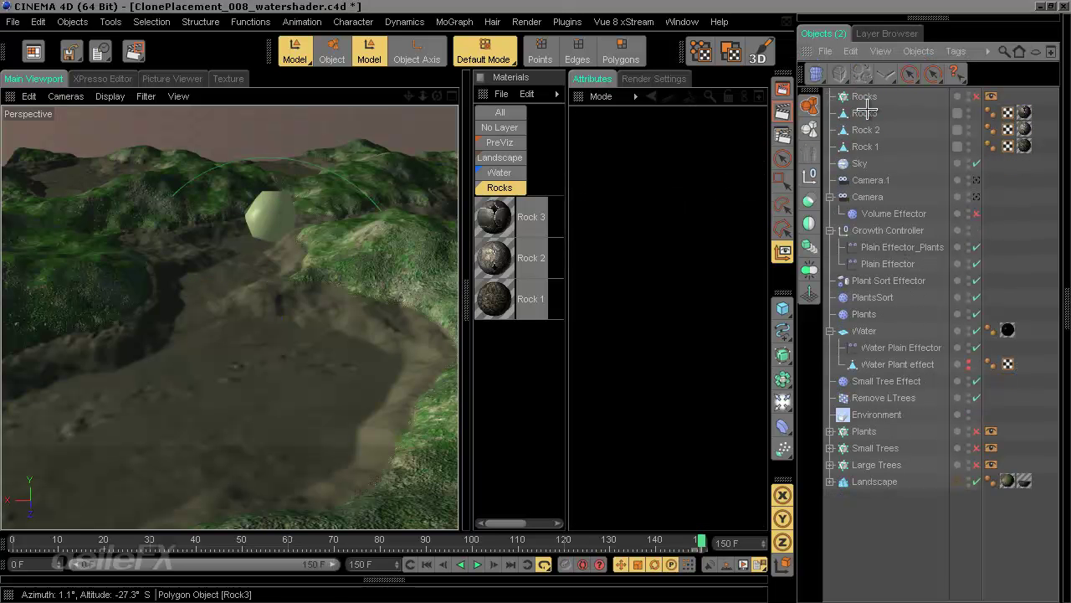
Step: Widen the attributes area and set the Rocks cloner's clone count to 200
click(870, 110)
click(870, 148)
click(870, 96)
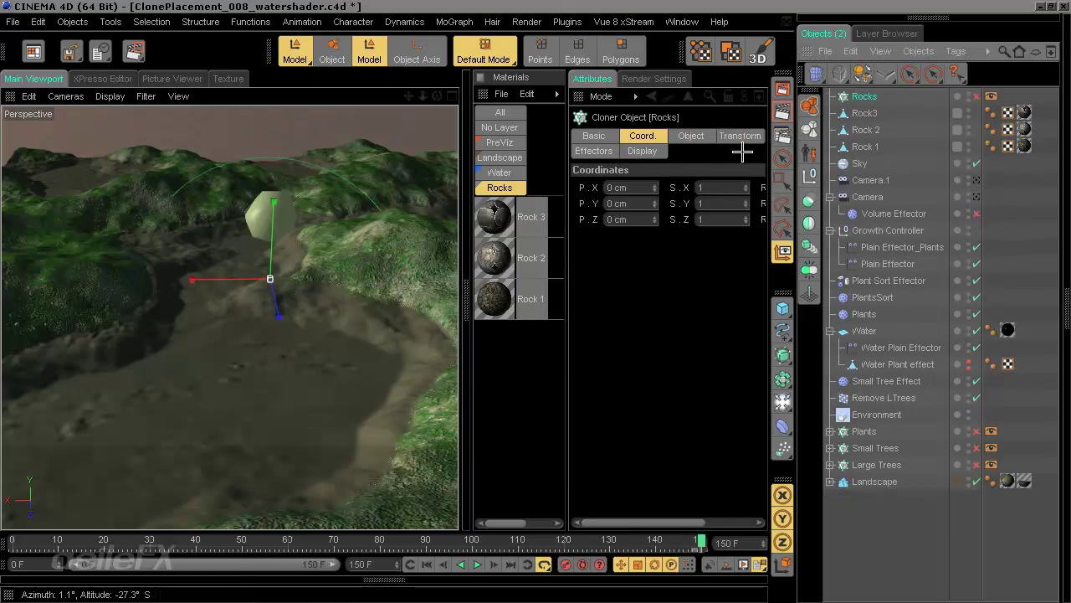
click(691, 135)
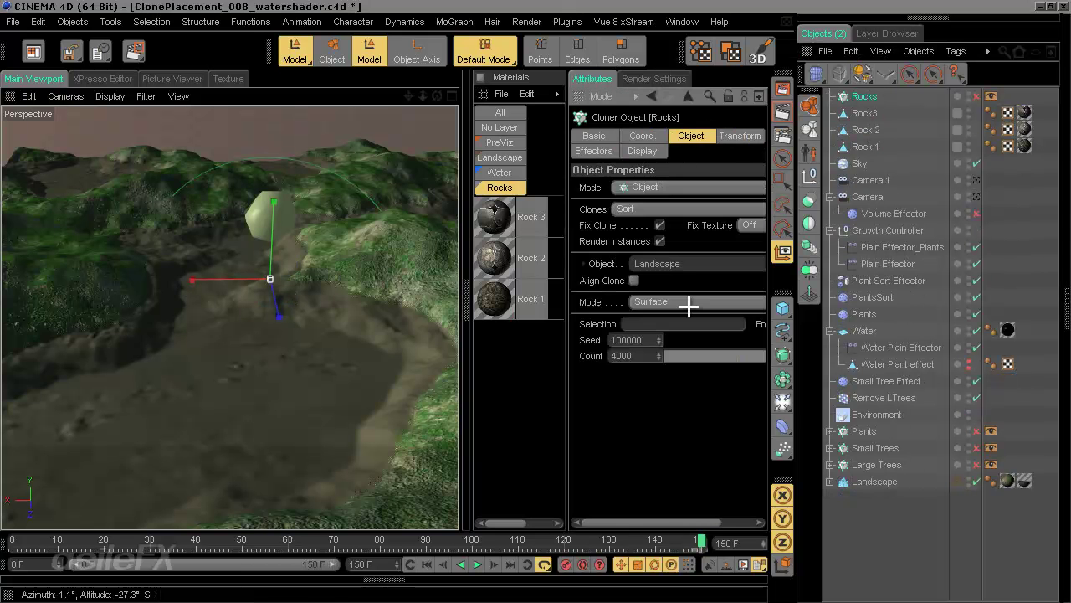
drag(568, 360, 379, 366)
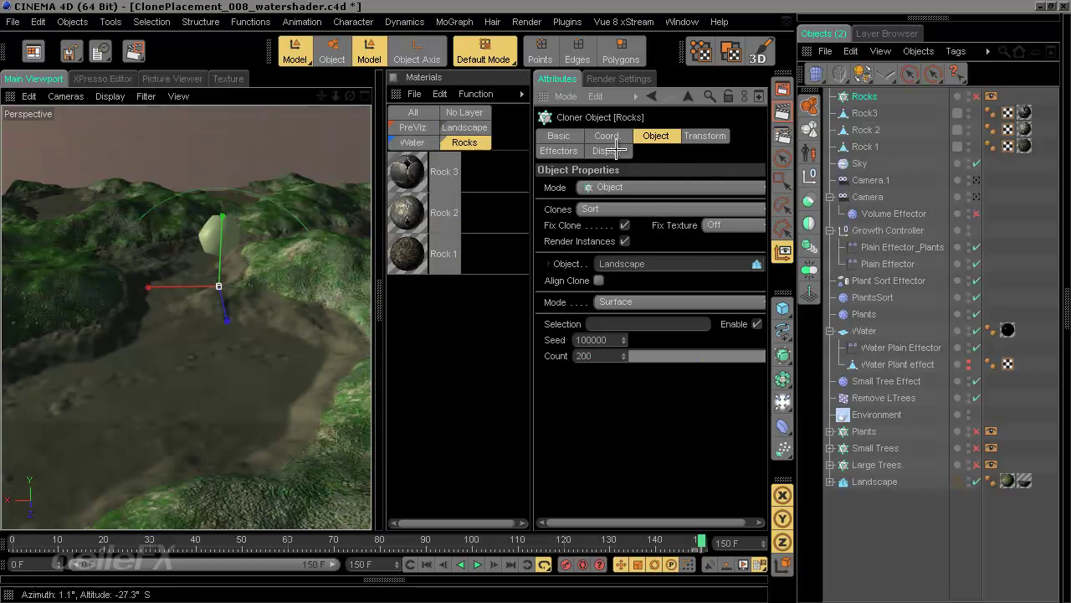
Step: Remove all the inherited effectors from the Rocks cloner
click(559, 152)
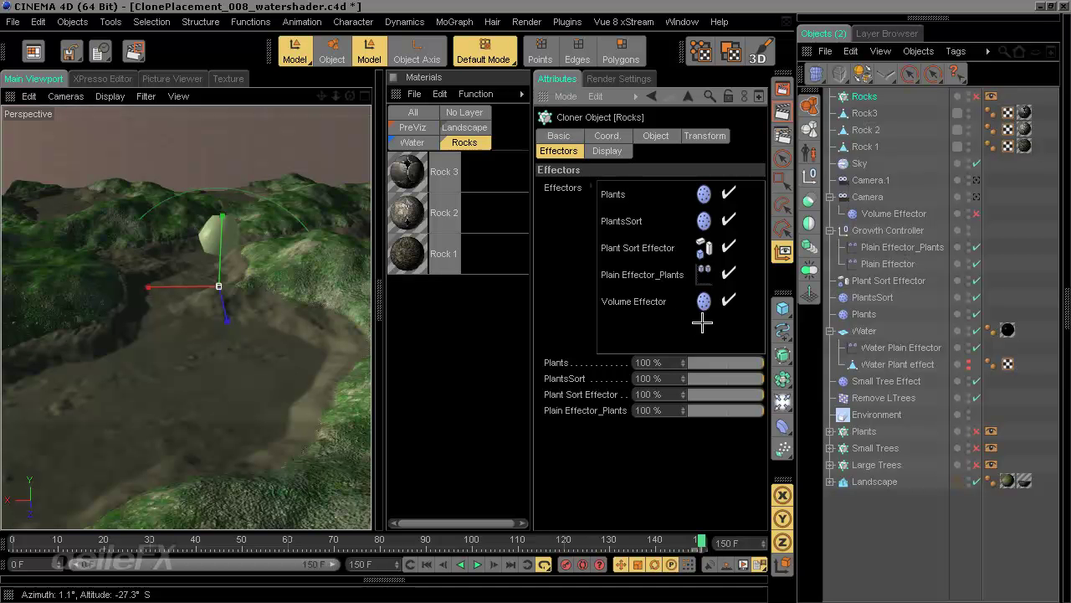
drag(610, 179, 642, 287)
key(Delete)
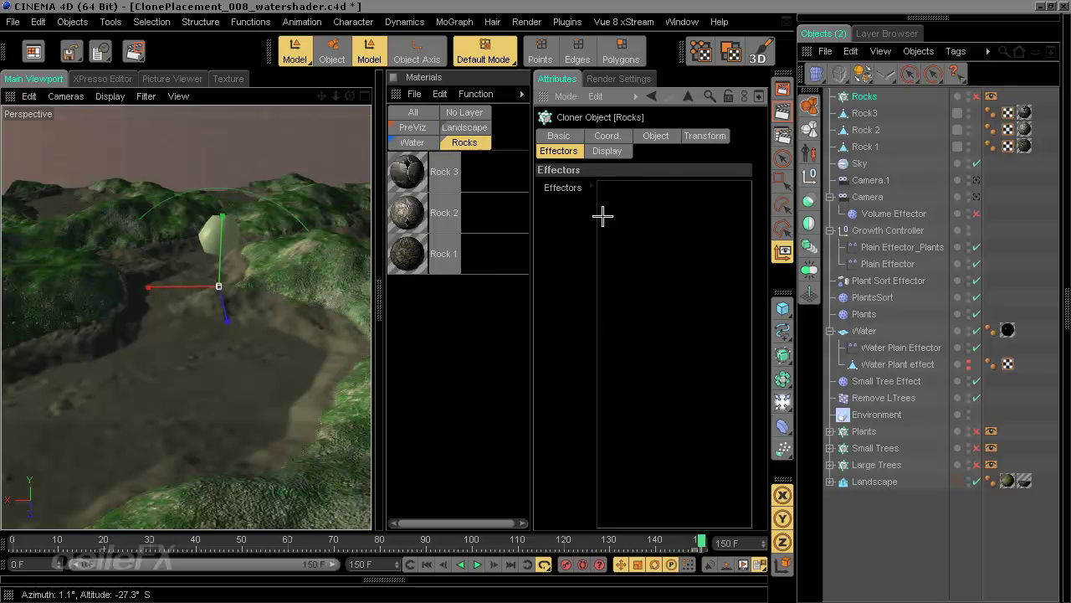
Step: Set the Rocks cloner's Clones distribution to Iterate
click(660, 135)
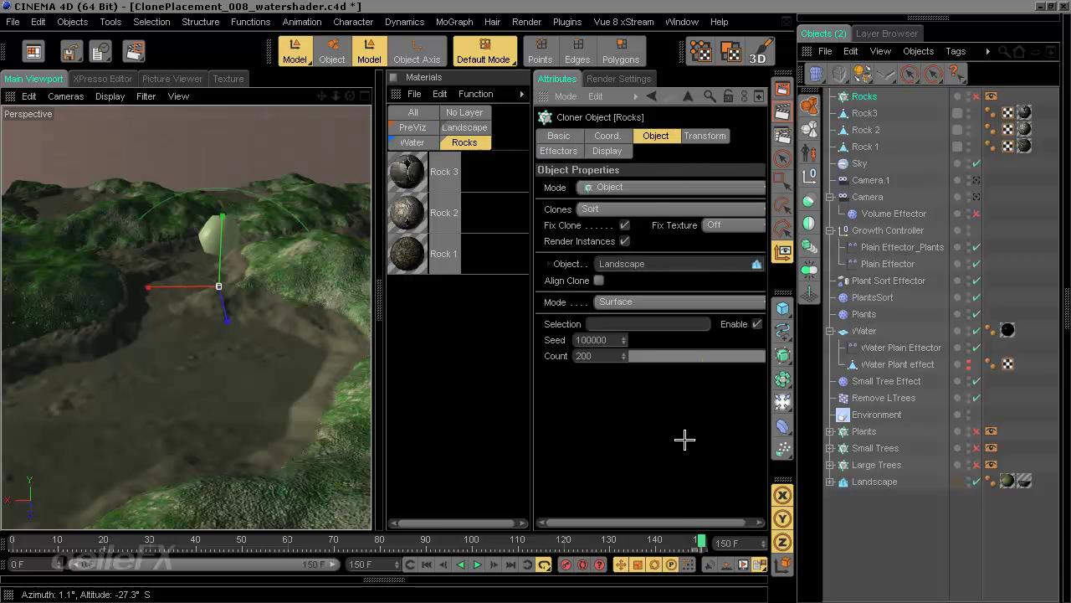
click(648, 210)
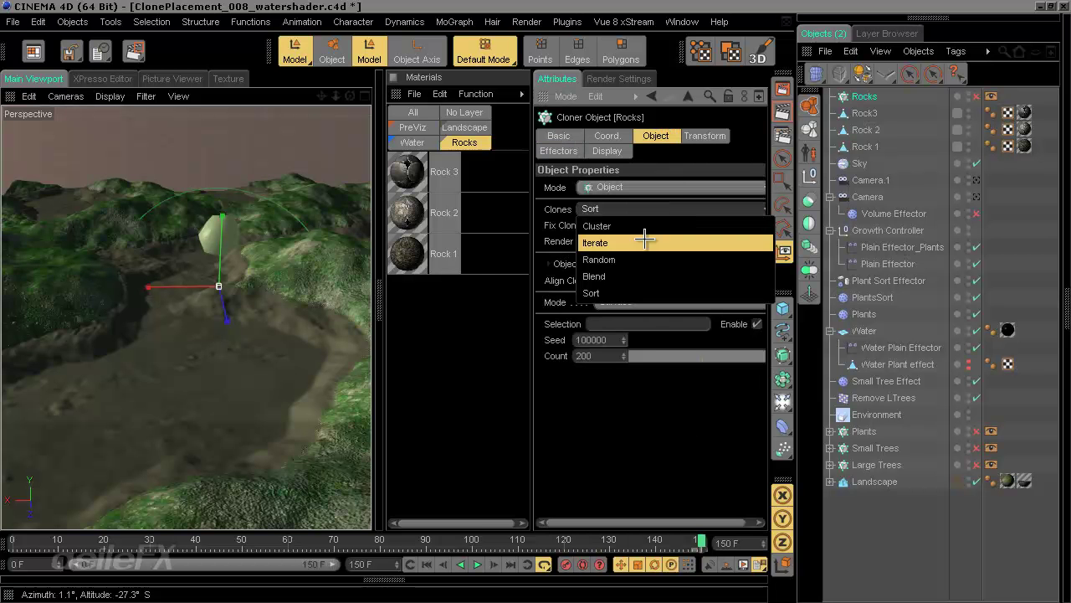
click(637, 240)
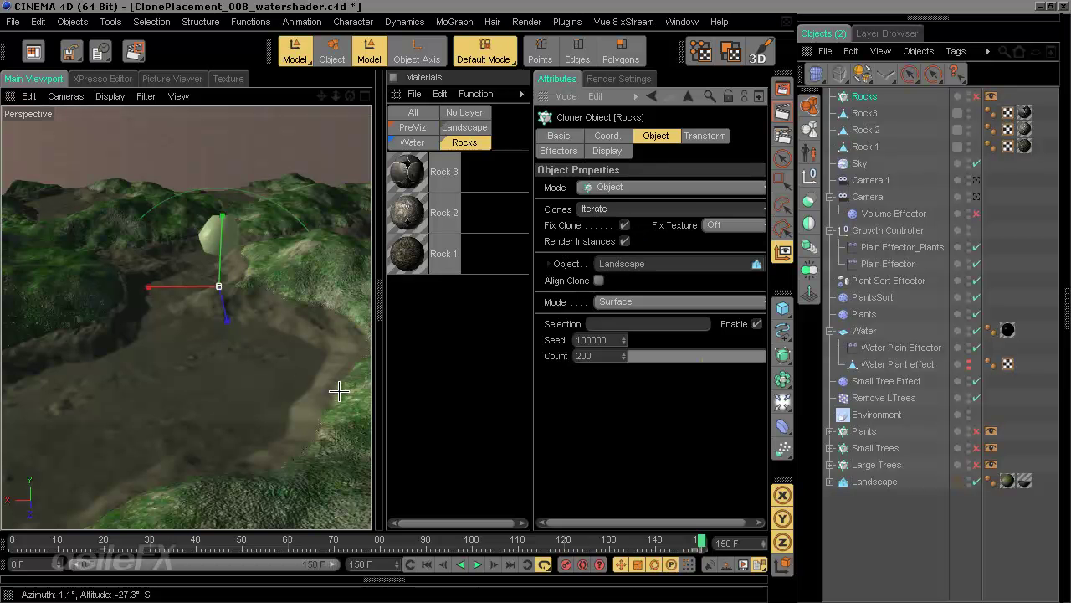
Step: Make Rock3, Rock 2 and Rock 1 children of the Rocks cloner
scroll(235, 337, up, 2)
alt+drag(375, 299, 370, 300)
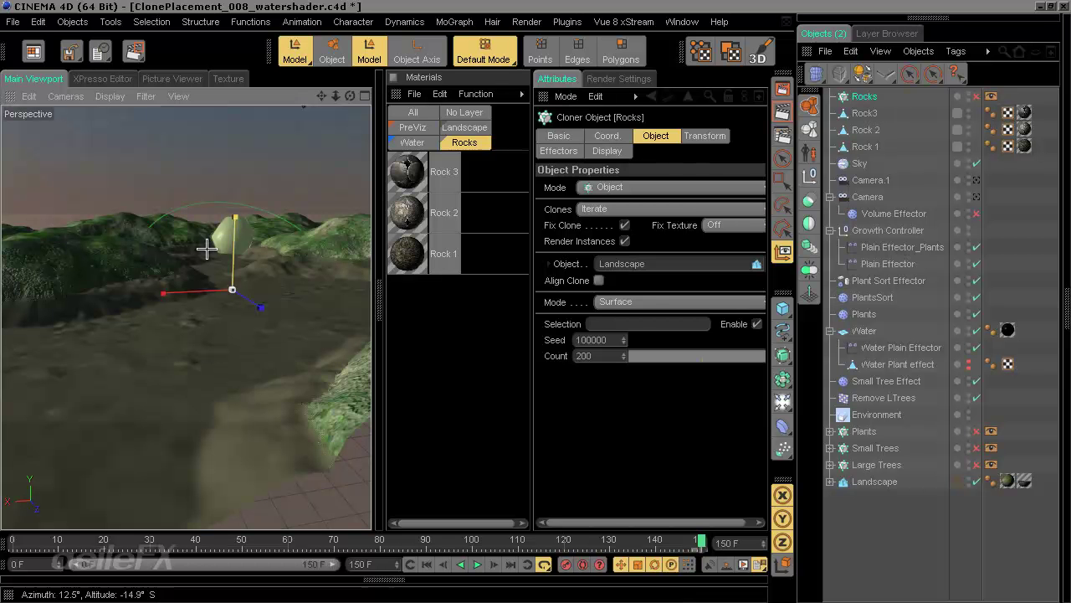
click(866, 113)
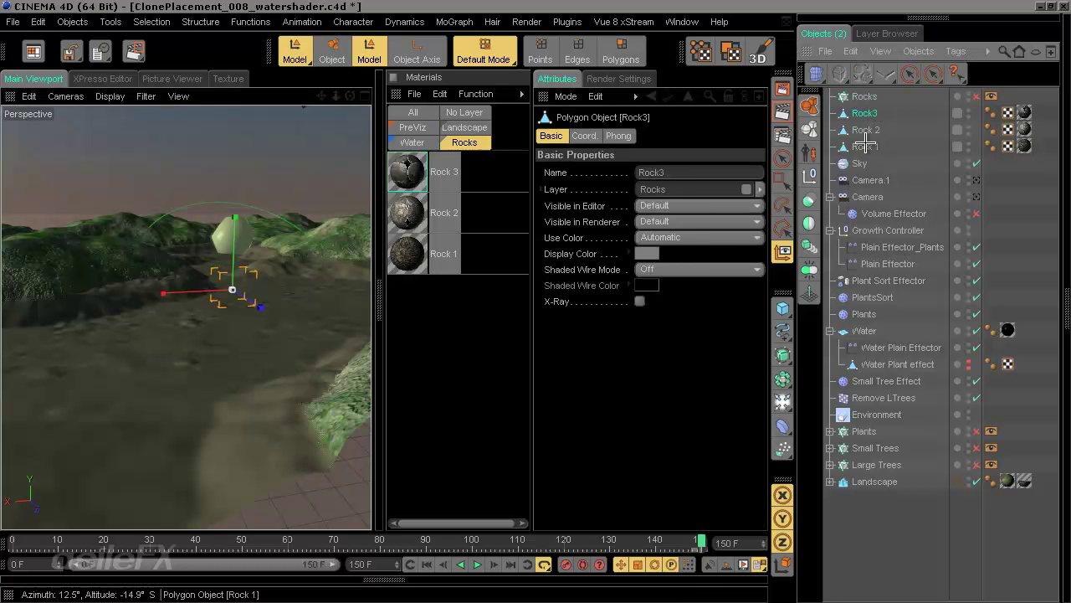
shift+click(866, 147)
drag(869, 113, 867, 97)
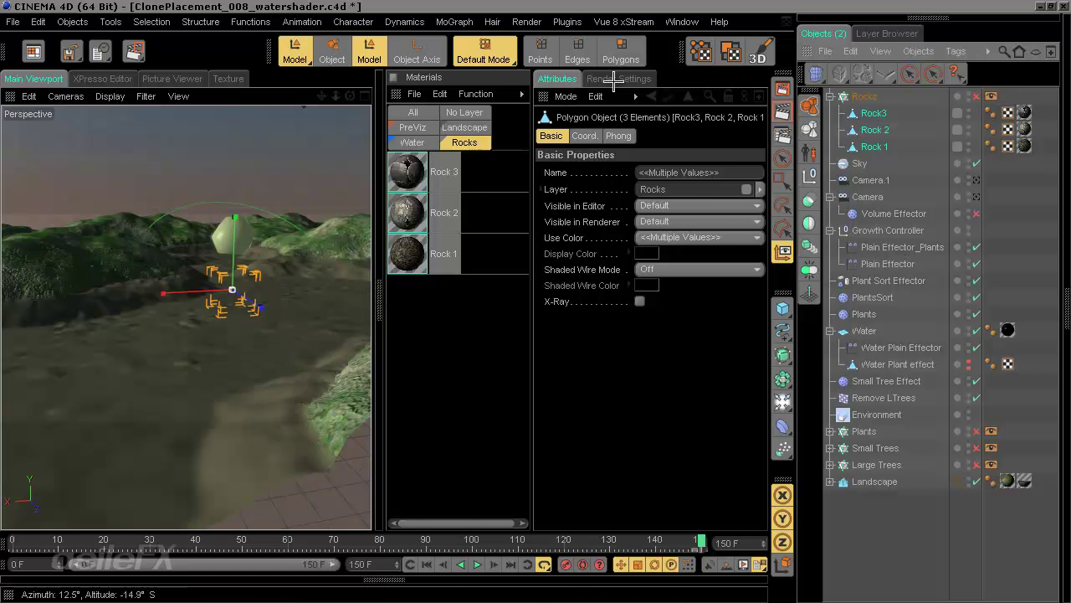
Step: Set the texture preview size of the Rock 1, Rock 2 and Rock 3 materials together to 64x64 (16 KB)
click(379, 299)
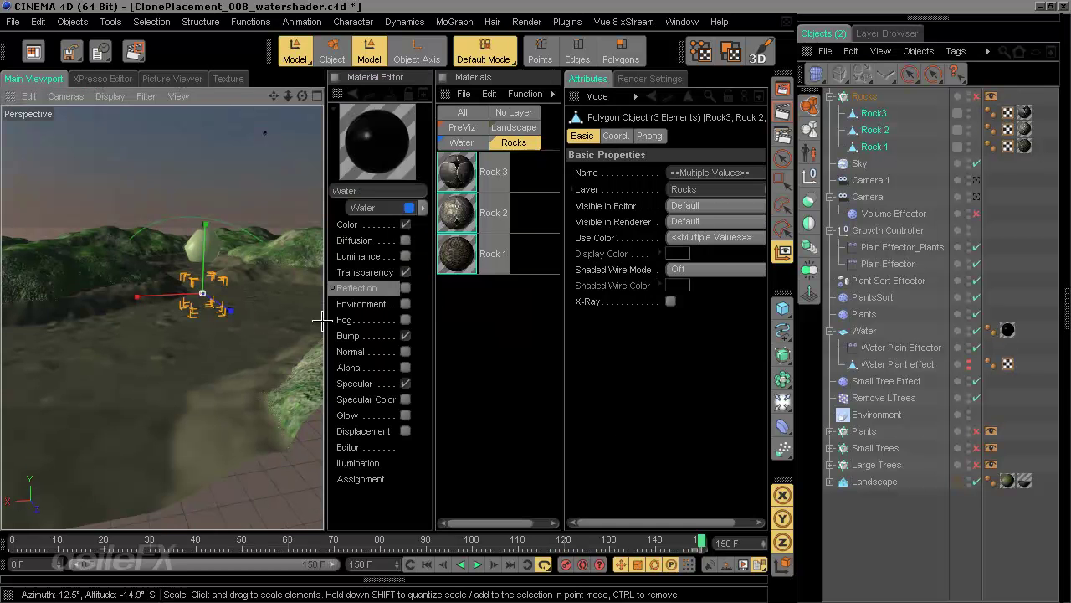
drag(323, 321, 211, 320)
click(519, 310)
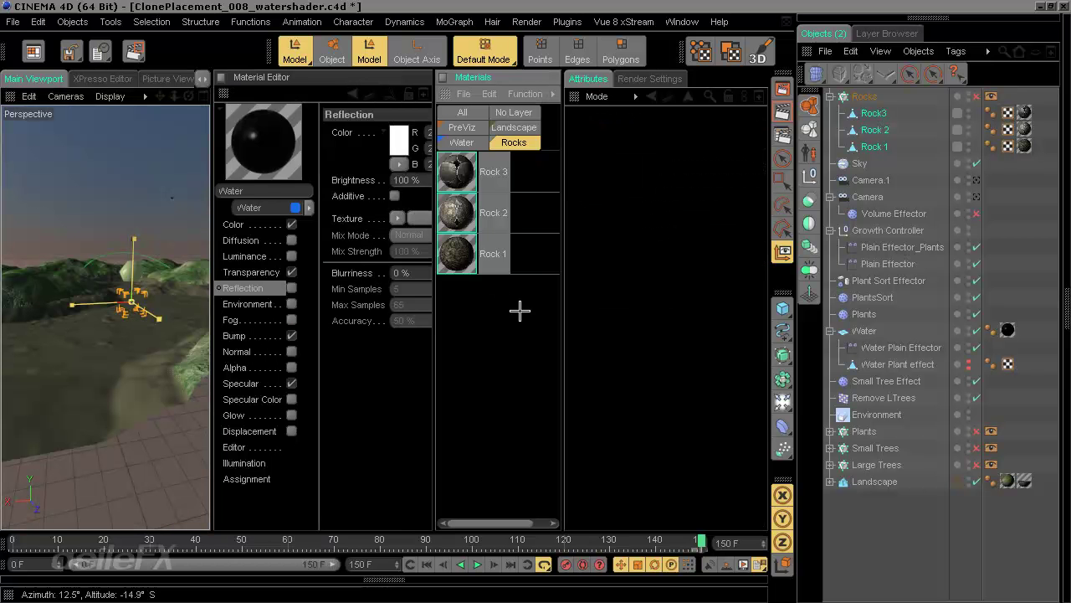
drag(520, 310, 452, 160)
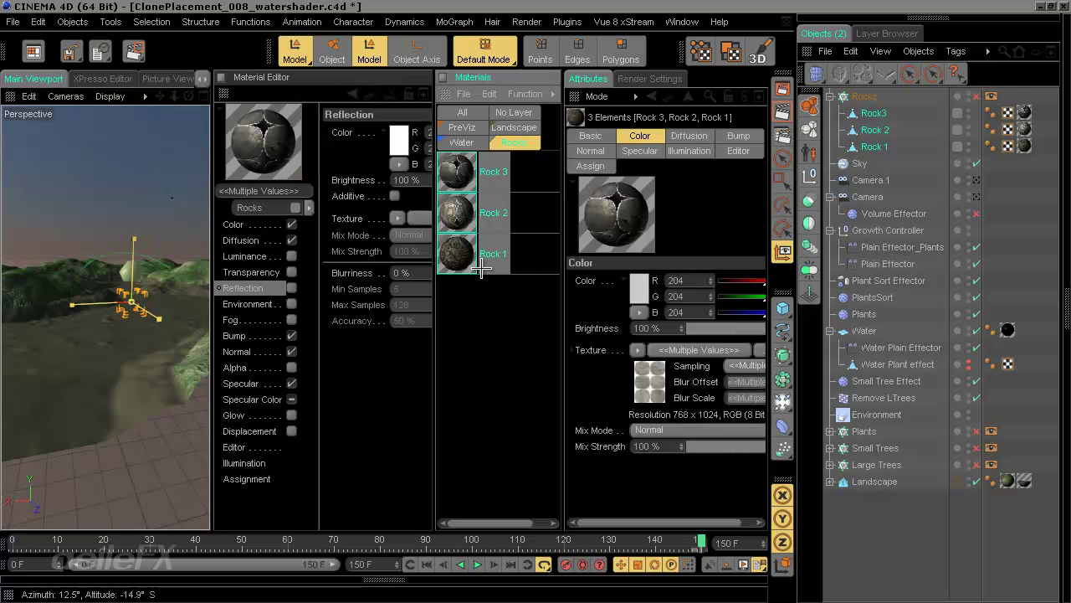
click(256, 447)
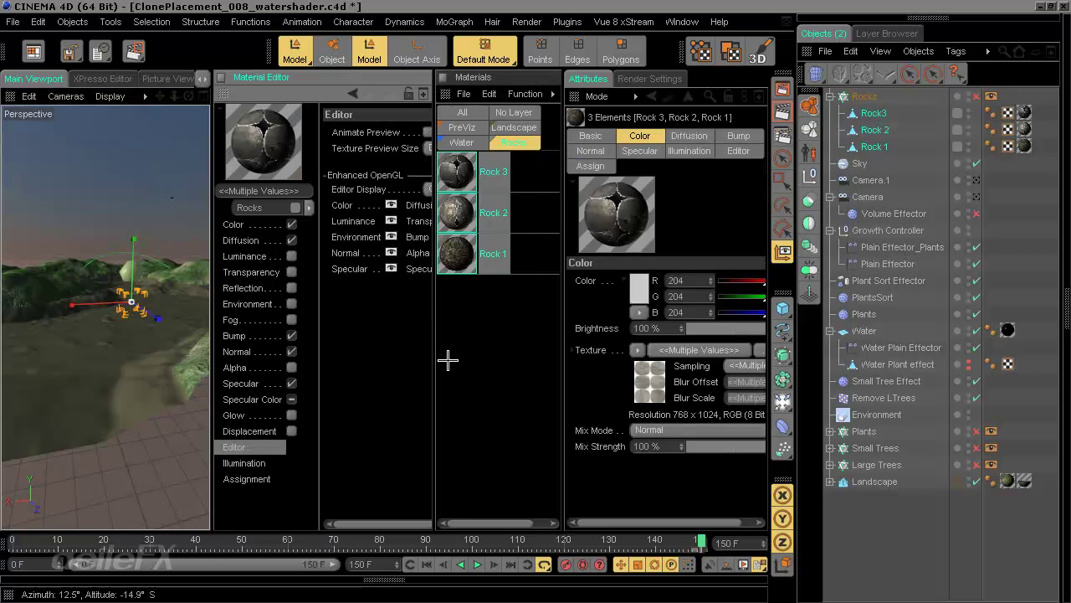
drag(435, 359, 500, 353)
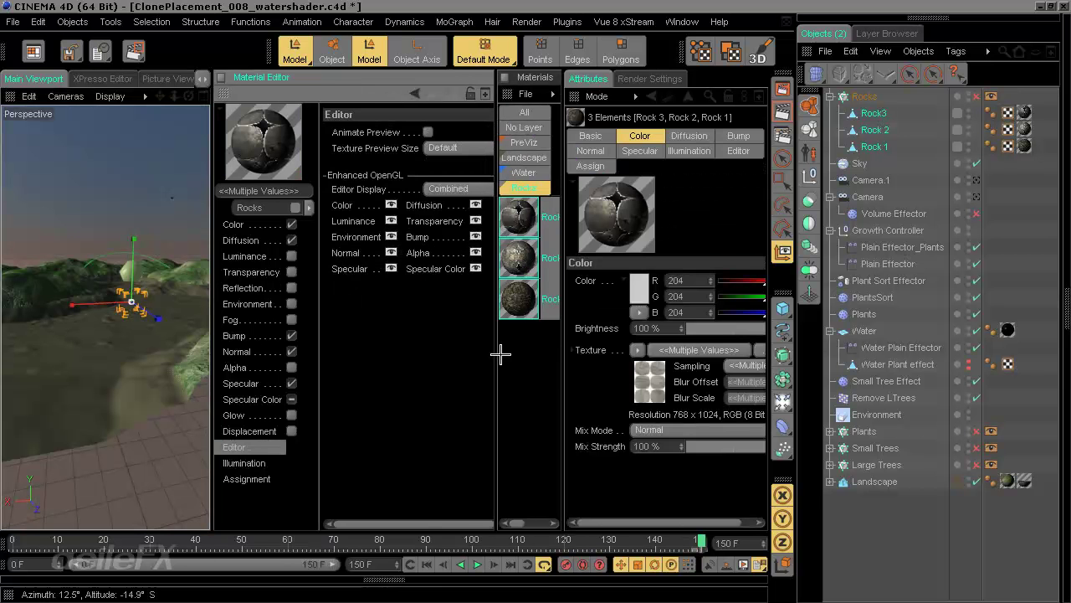
click(456, 148)
click(458, 180)
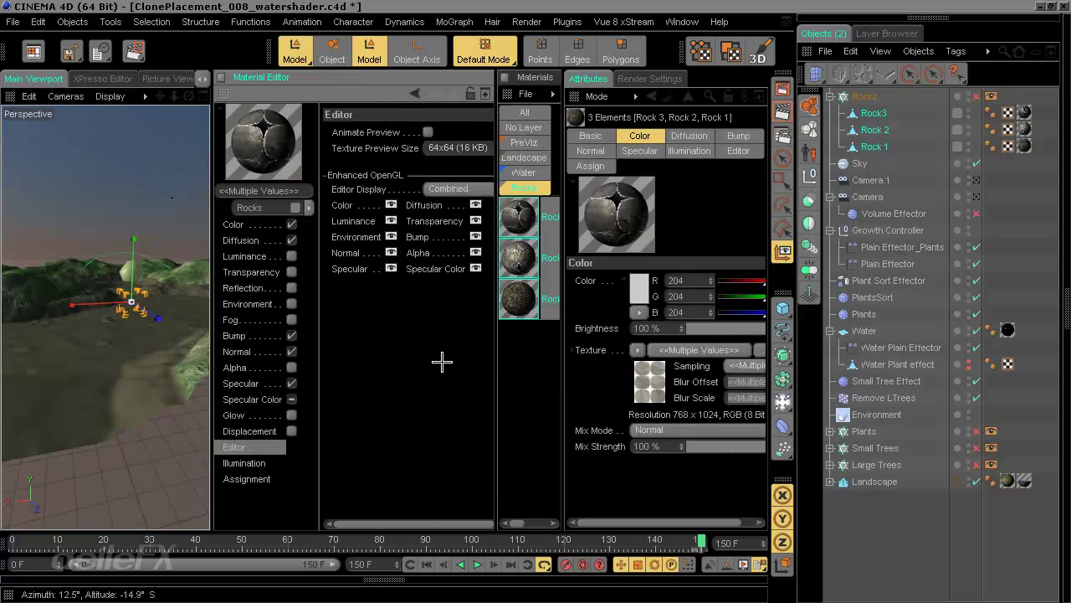
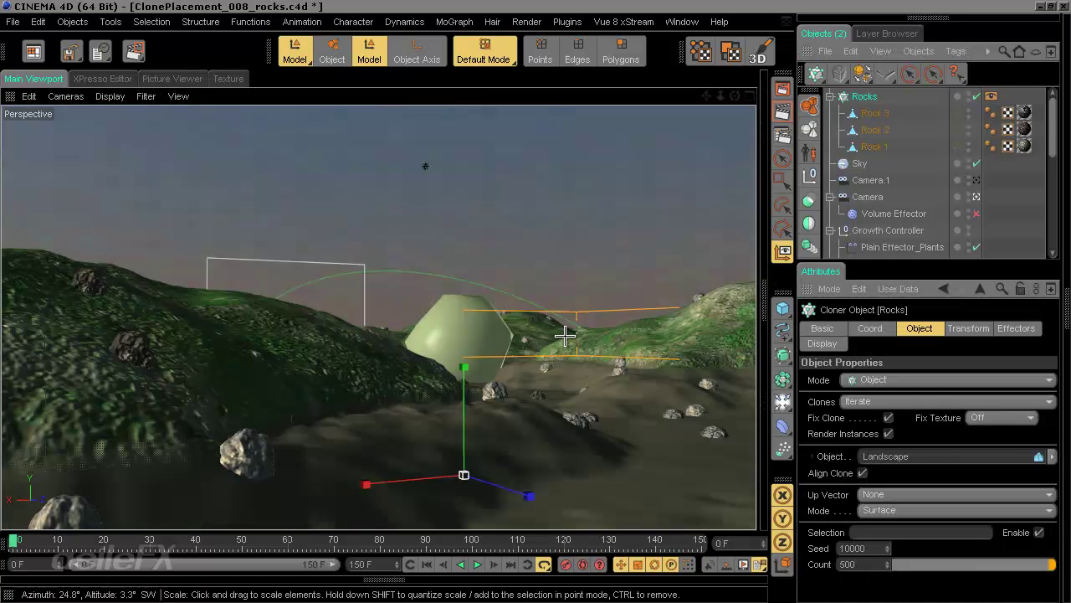
Step: Save the scene and raise the Rocks cloner's clone count, trying 600 before settling on 3000
key(ctrl+s)
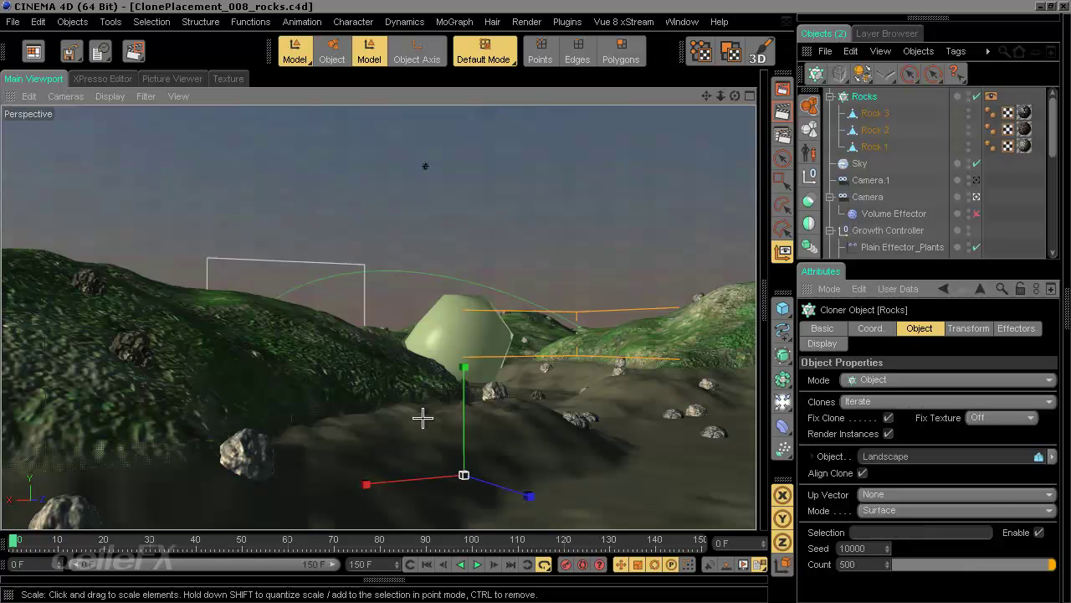
click(831, 564)
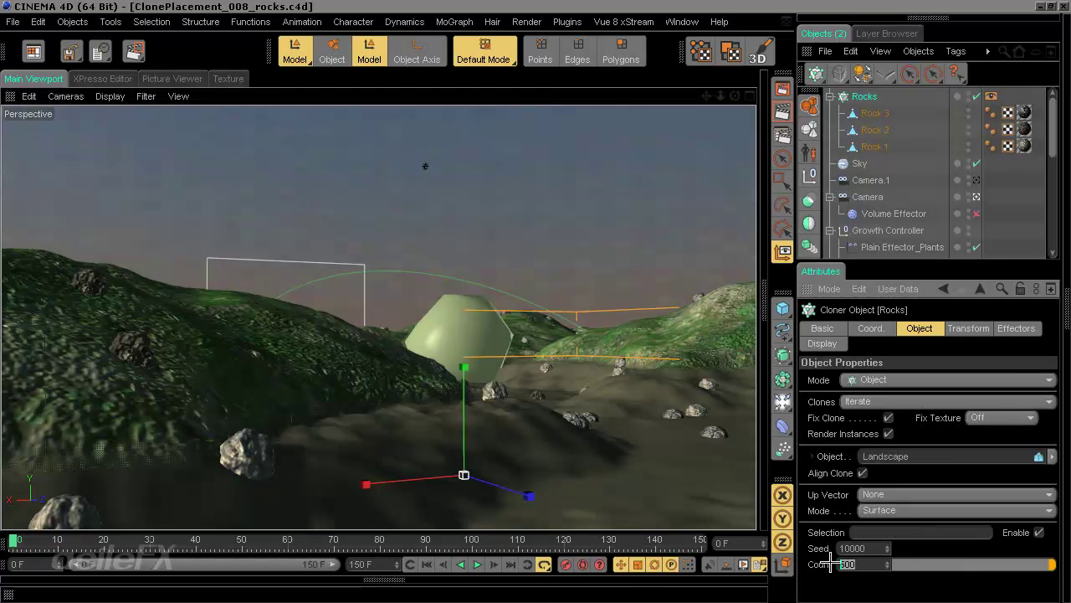
text(600)
key(Return)
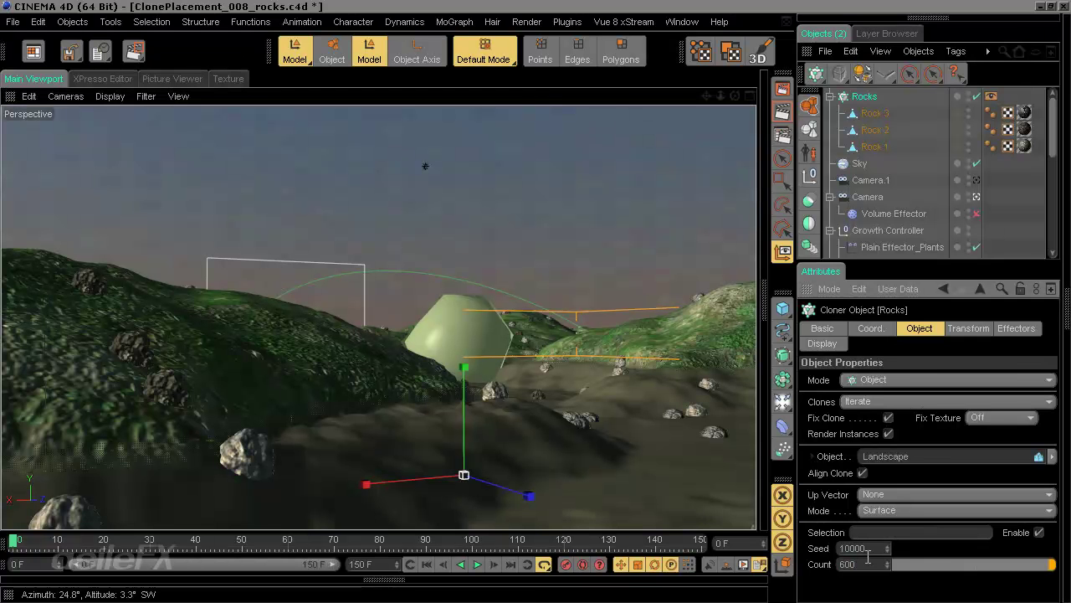
drag(862, 564, 767, 566)
key(Return)
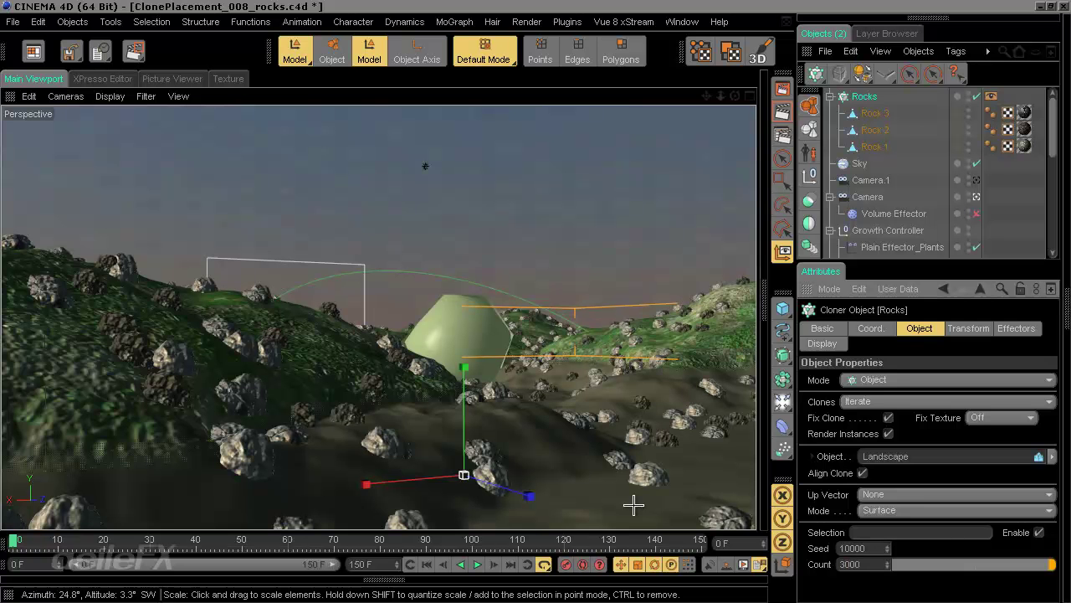
Step: Set the transform scale of the Rocks cloner's clones to 0.5 on X, Y and Z
click(964, 328)
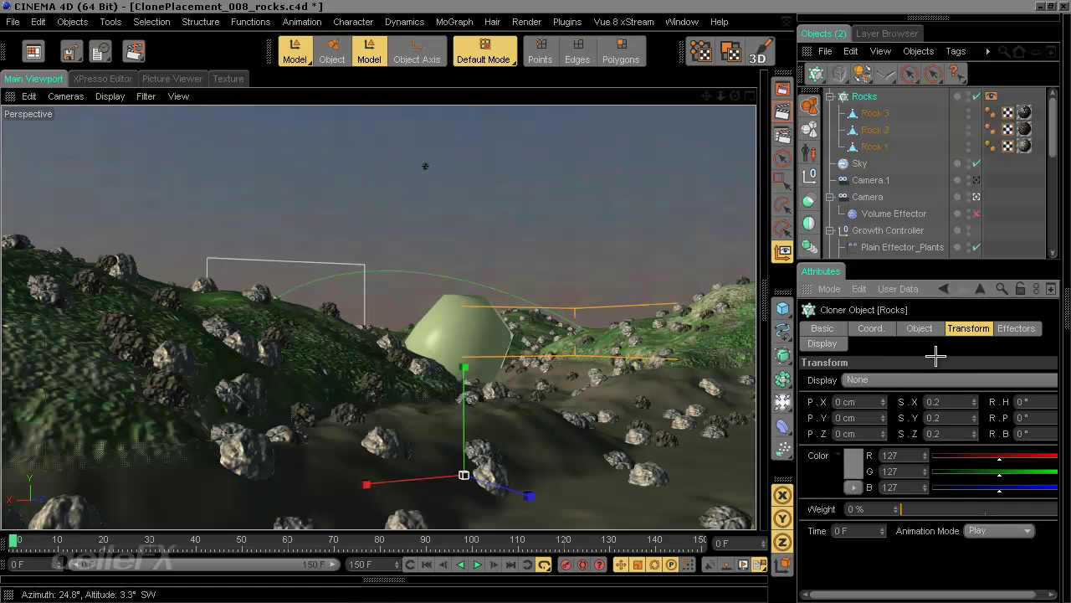
double_click(953, 417)
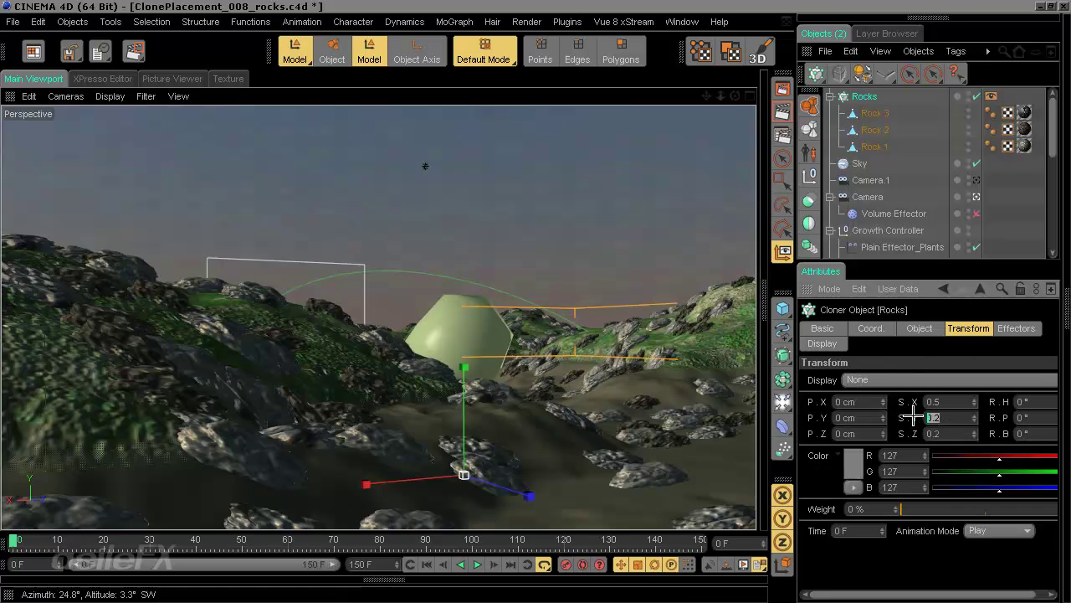
text(0.5)
key(Tab)
text(0.5)
key(Return)
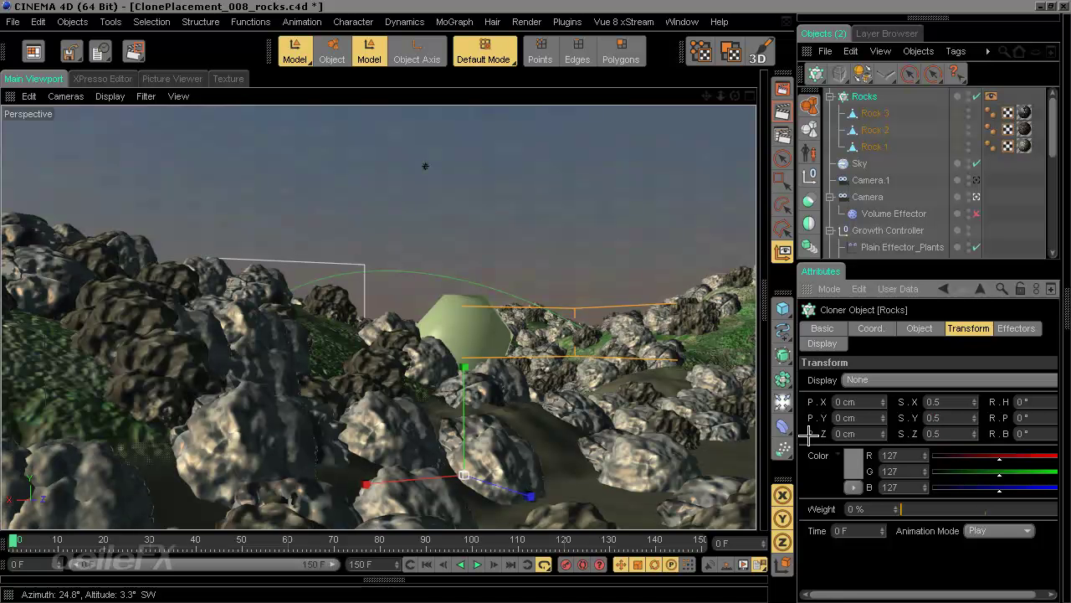
Step: Flatten the Rocks cloner's clones by setting their transform scale on Z to 0.2
double_click(921, 432)
text(.2)
key(Return)
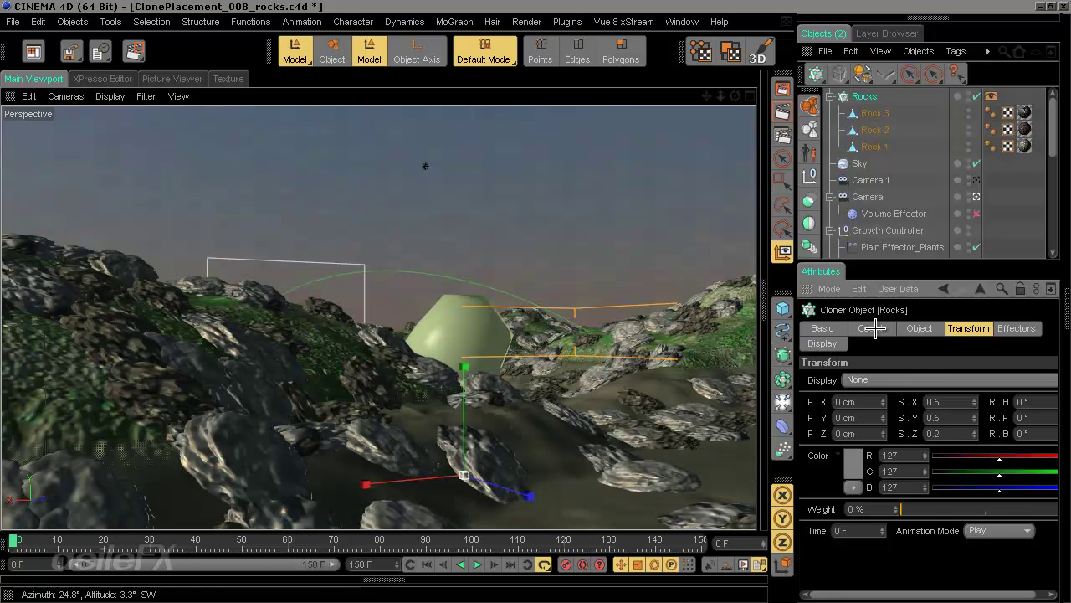
Step: Turn off Align Clone for the Rocks cloner to compare the rocks' orientation, and turn it on again
click(919, 328)
click(864, 474)
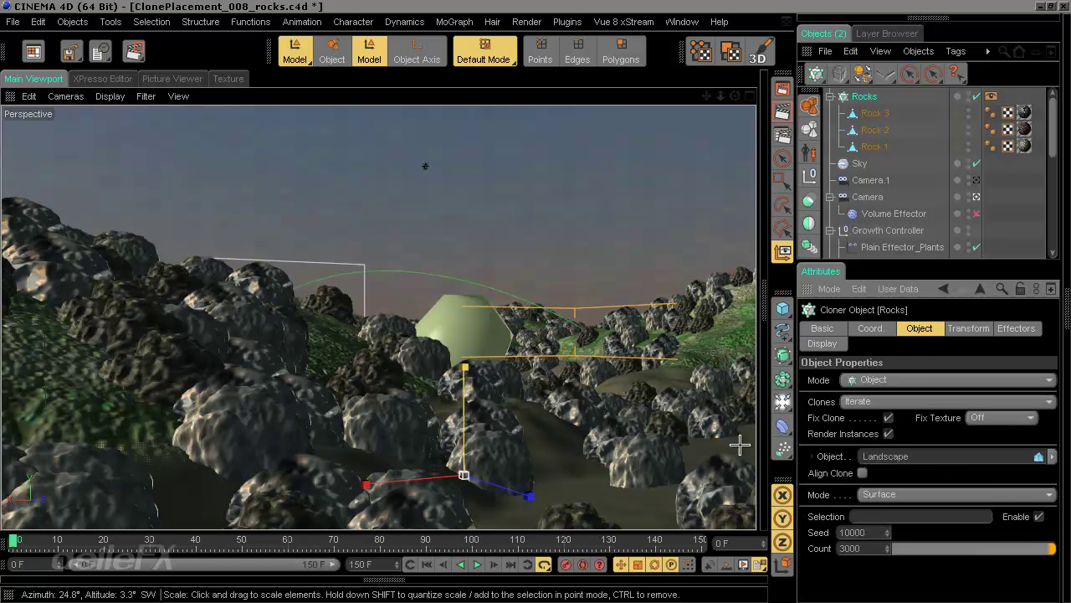
click(863, 473)
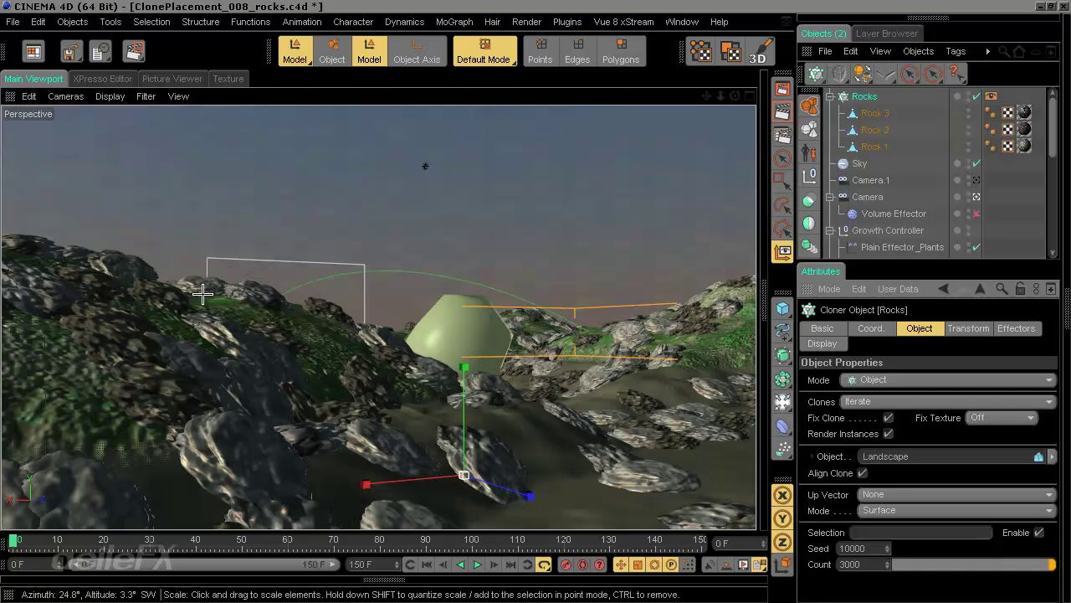
Step: Try Y+ as the Rocks cloner's up vector, and return it to None
click(882, 494)
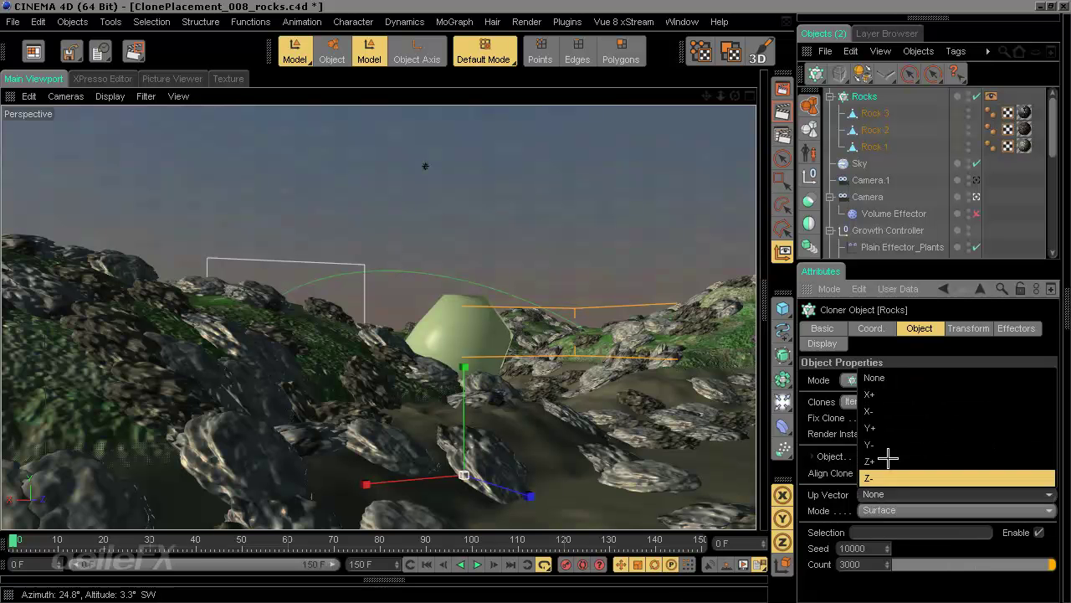
click(888, 430)
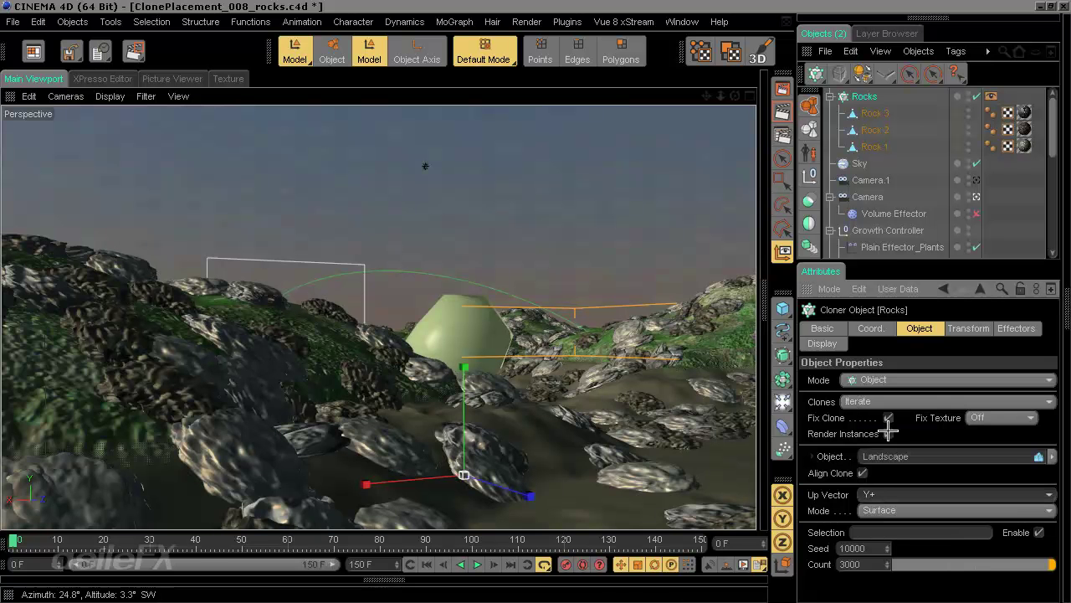
click(883, 494)
click(876, 377)
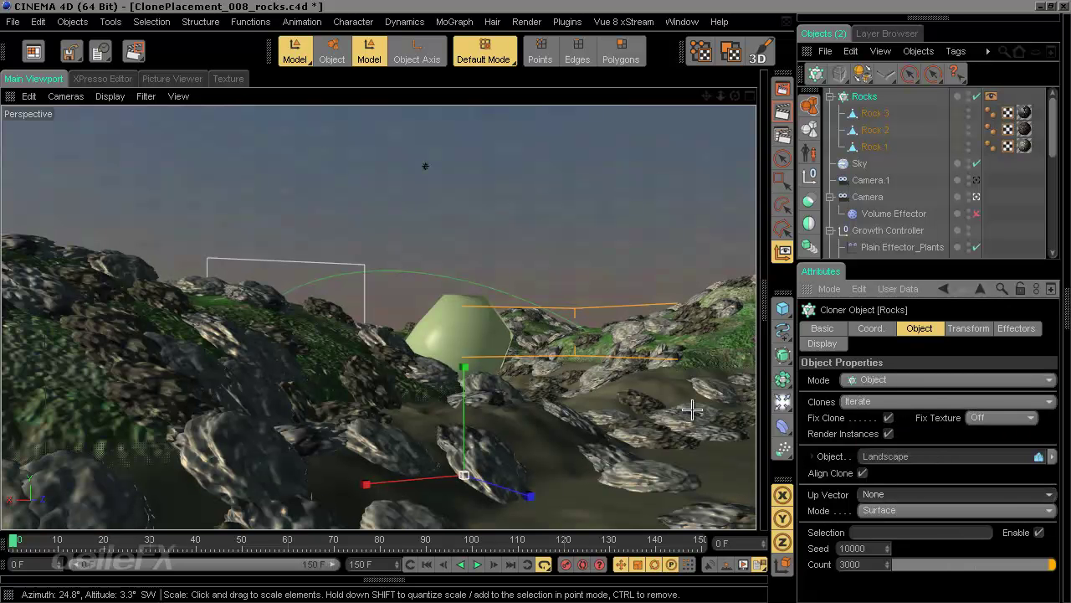
Step: Widen the side panels and rotate the Rocks clones to a 5° pitch and 15° bank, trying a -15° pitch first
click(971, 327)
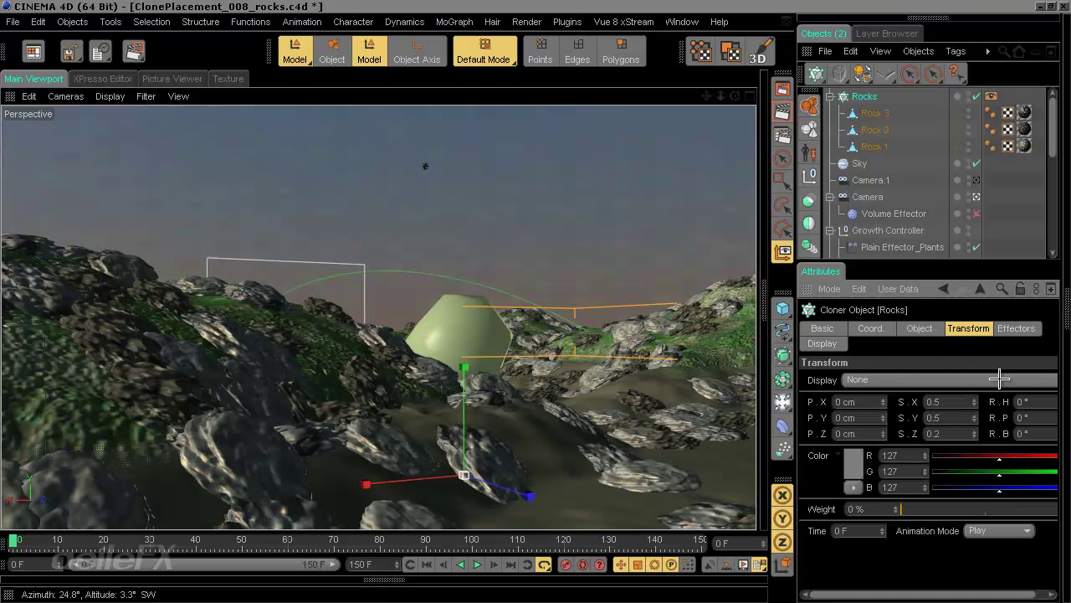
drag(797, 485, 768, 484)
drag(1032, 415, 1027, 401)
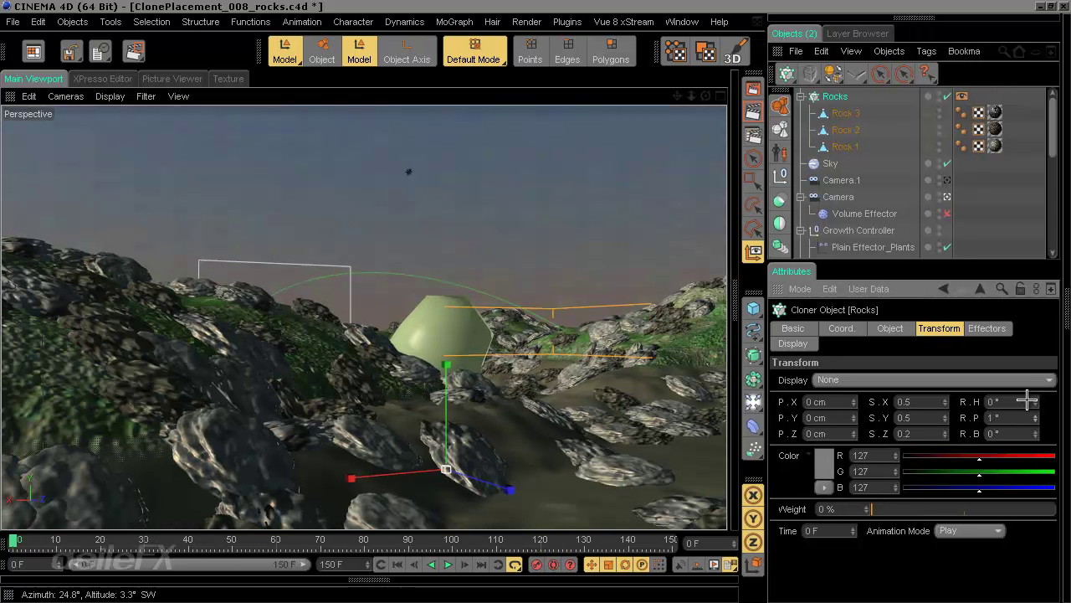
double_click(985, 420)
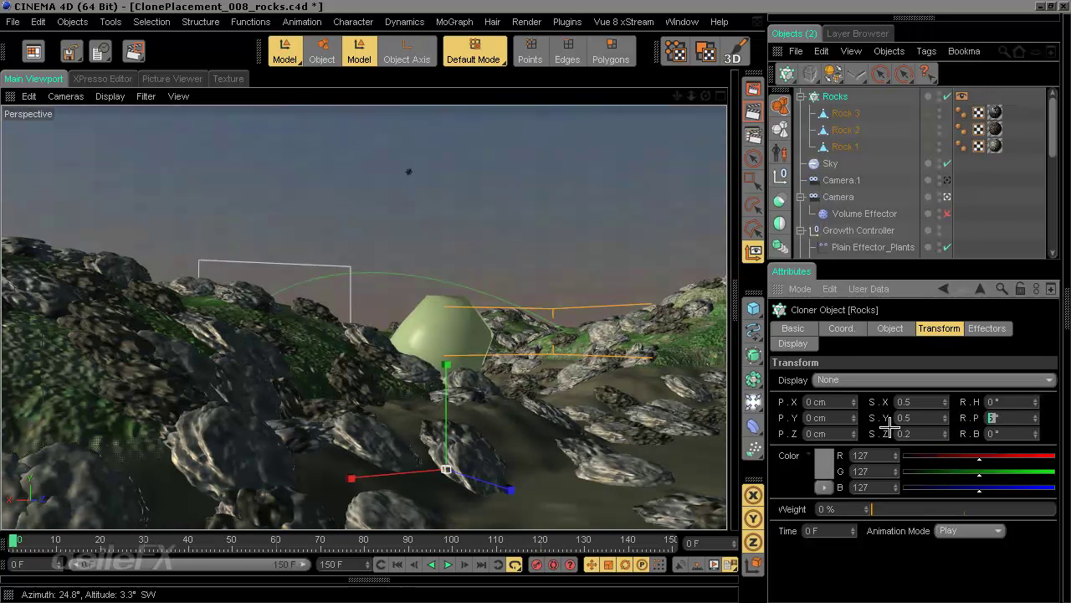
text(-15)
key(Return)
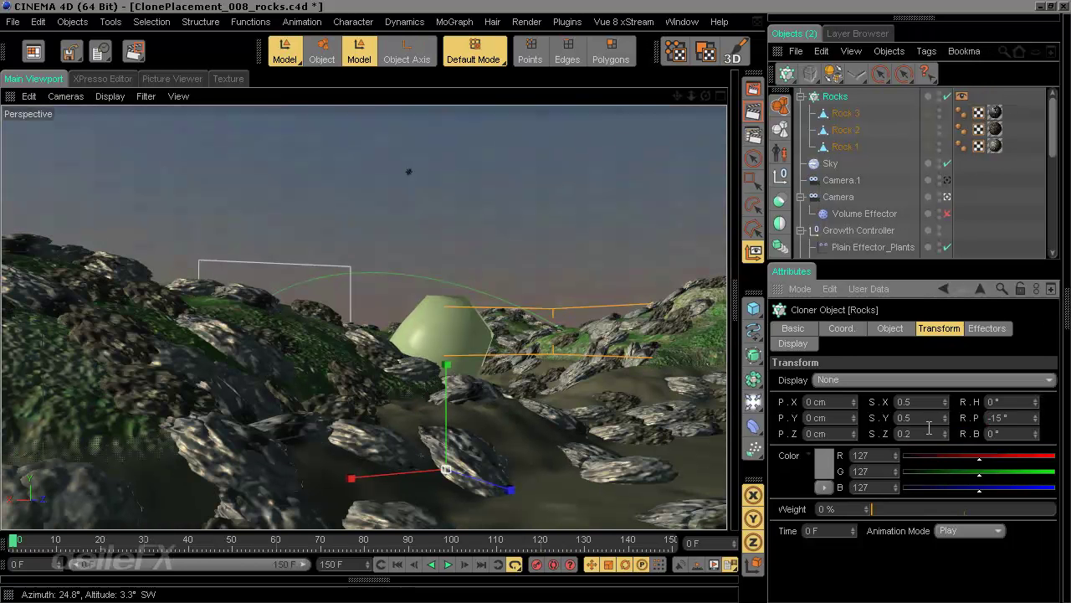
double_click(996, 434)
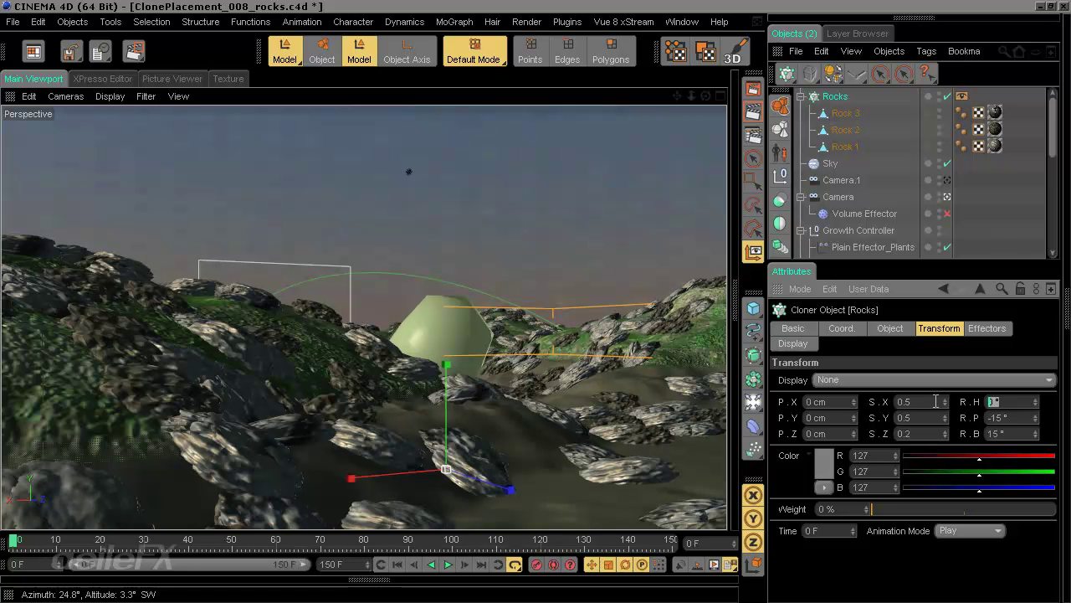
text(15)
key(Return)
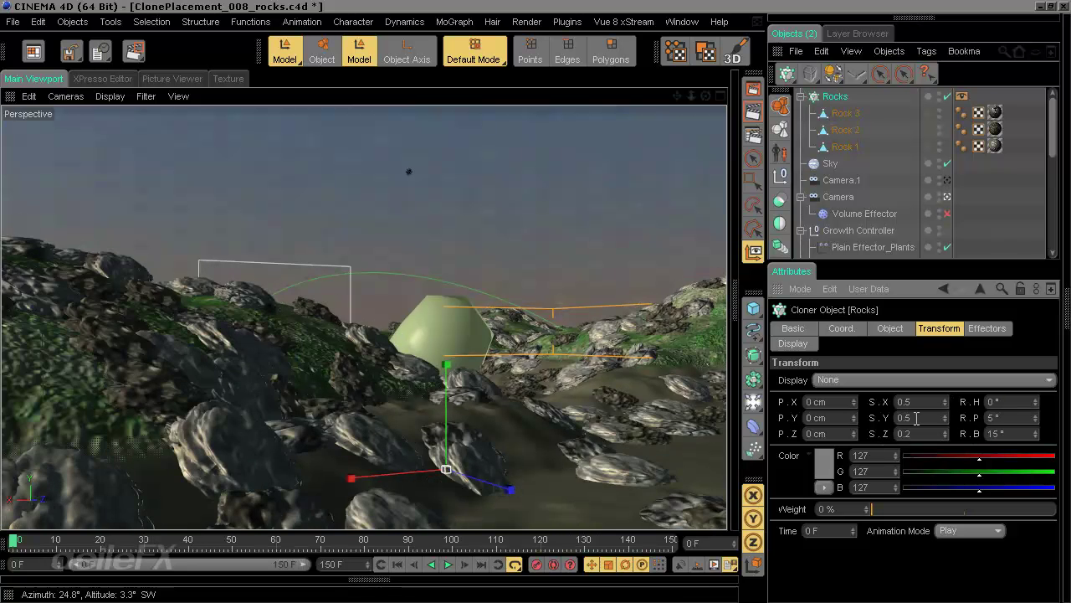
Step: Set the Rocks clones' transform scale on Z to 0.38 and their heading rotation to 2°
click(890, 328)
click(955, 328)
text(0.4)
key(Return)
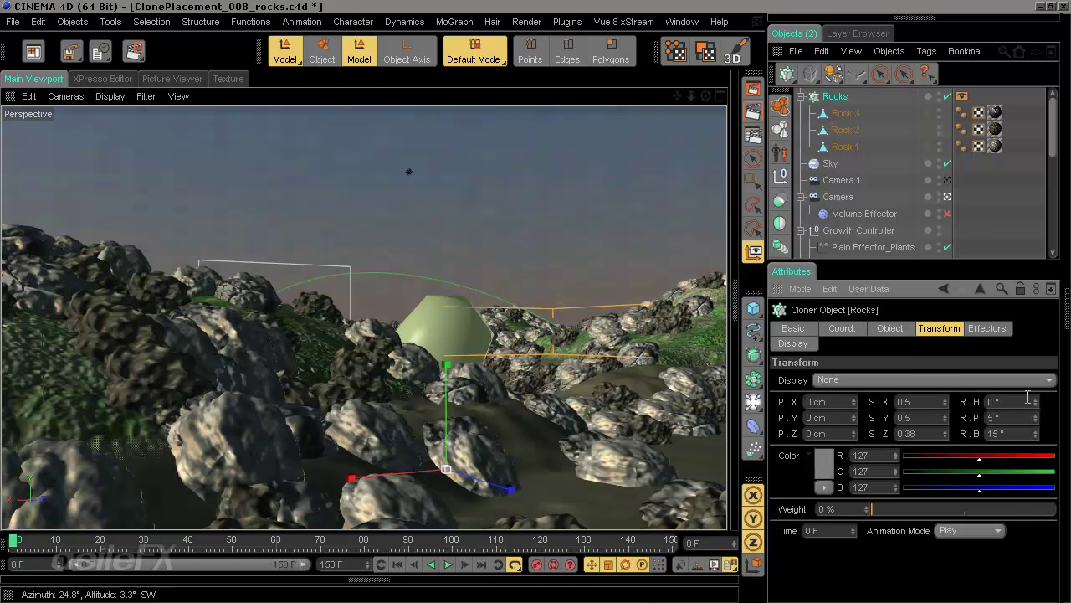
drag(1036, 402, 1037, 397)
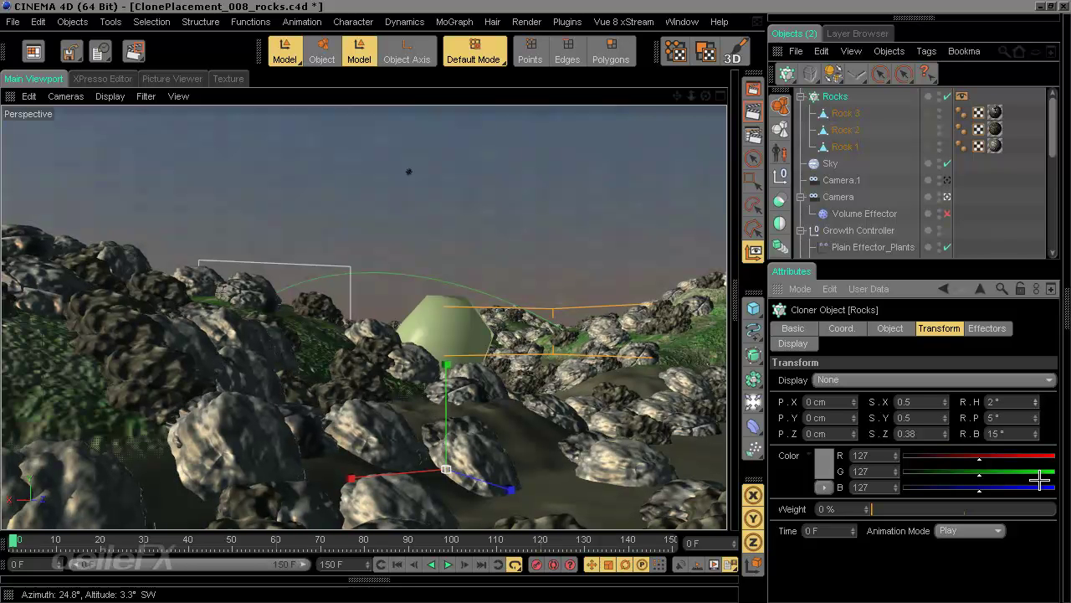
Step: Set the Rocks cloner's up vector to Y+
click(841, 328)
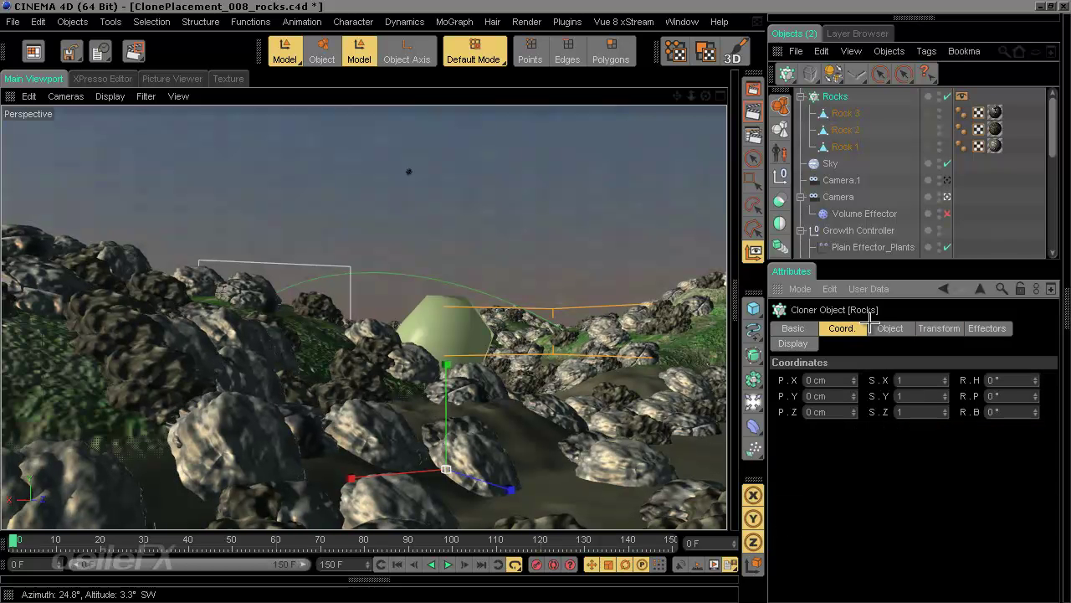
click(890, 328)
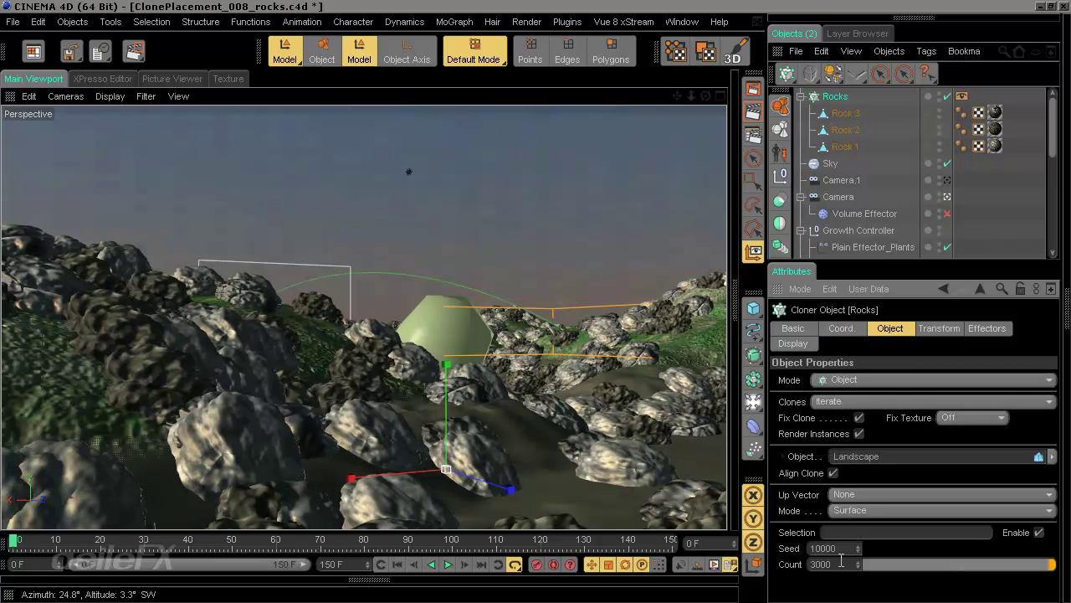
click(862, 496)
click(877, 444)
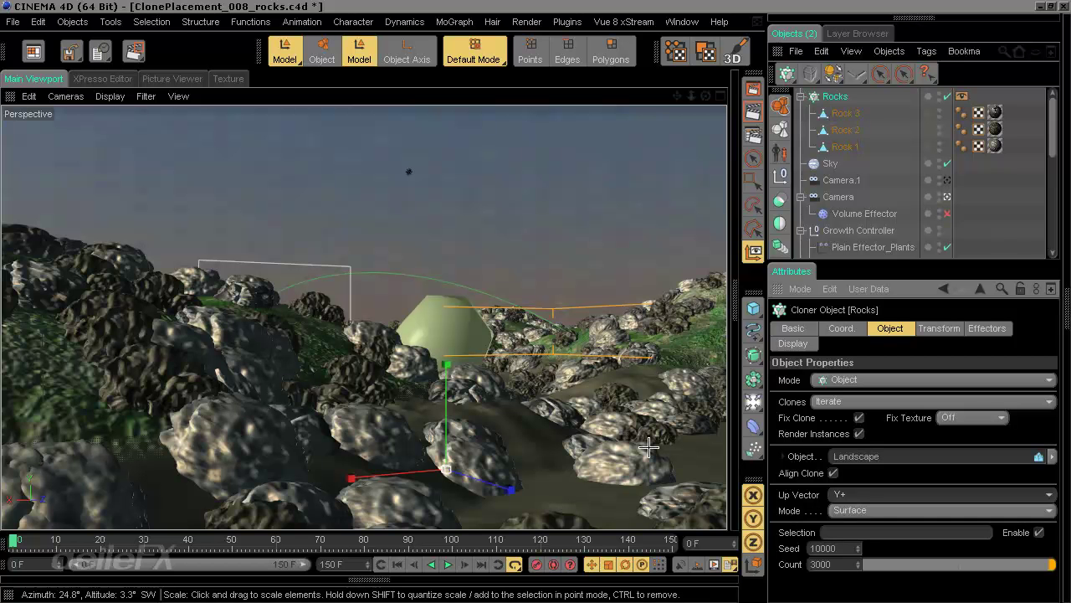
Step: Add a MoGraph Shader Effector to the Rocks cloner
click(992, 206)
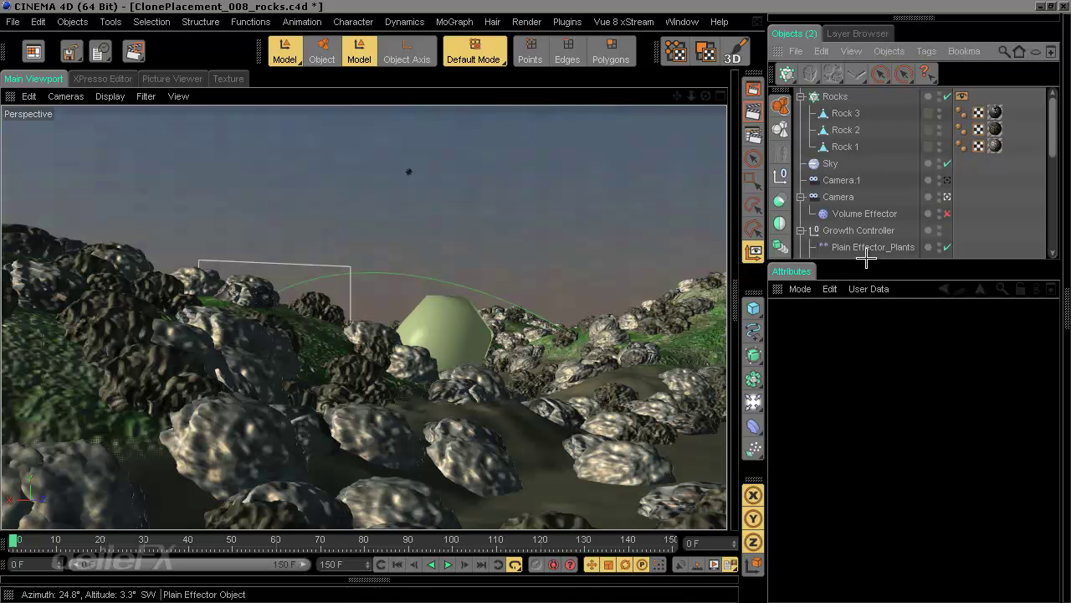
drag(866, 261, 868, 389)
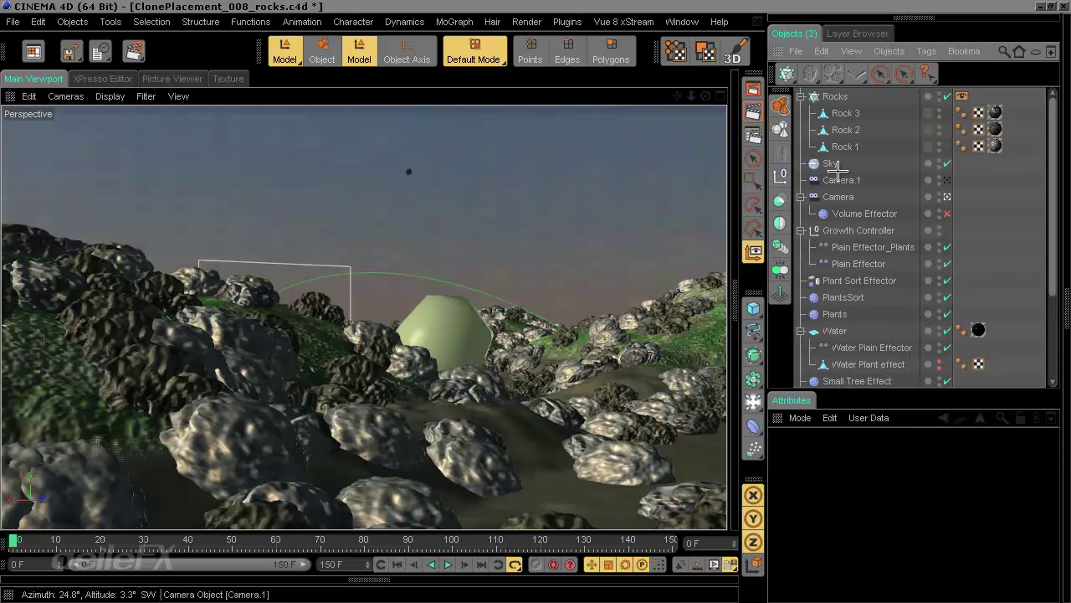
click(837, 96)
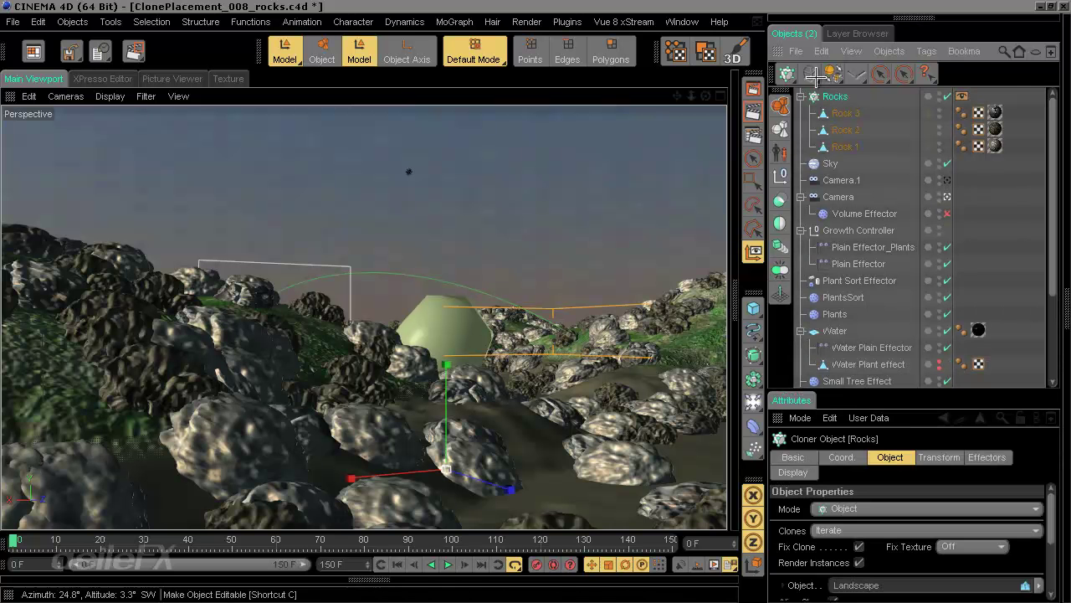
click(785, 74)
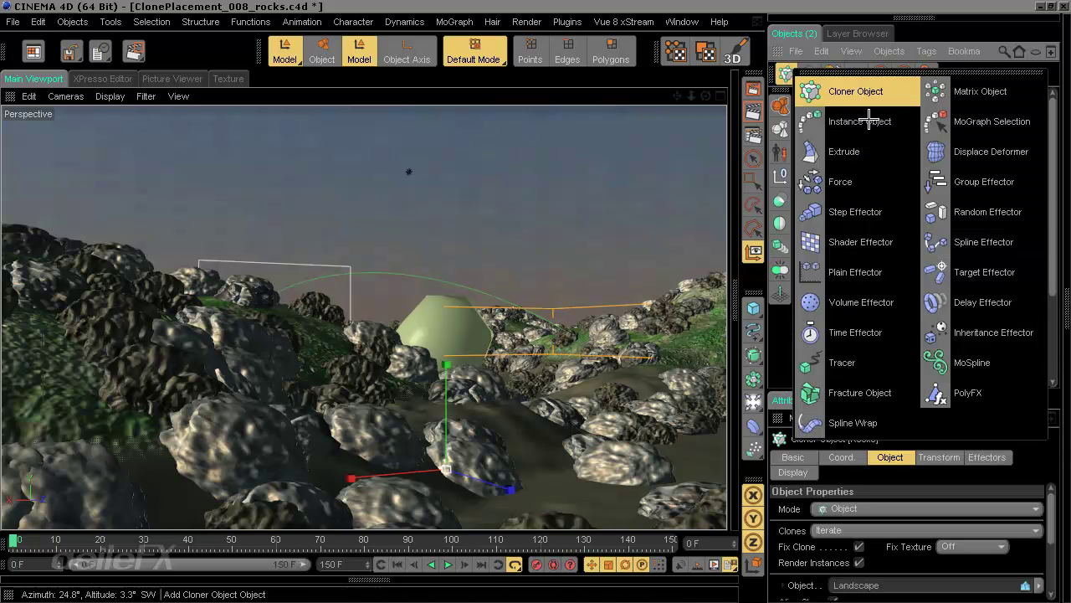
click(898, 245)
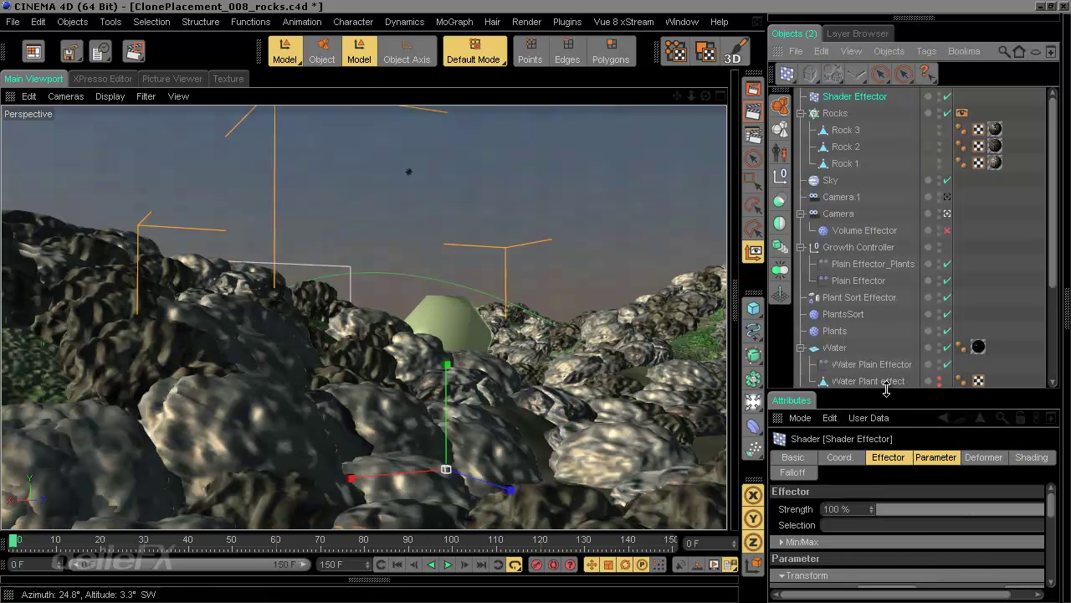
Step: Set the Shader Effector's shading channel to Alpha and link the Landscape's Sand texture tag as its source
drag(887, 389, 891, 262)
click(1033, 329)
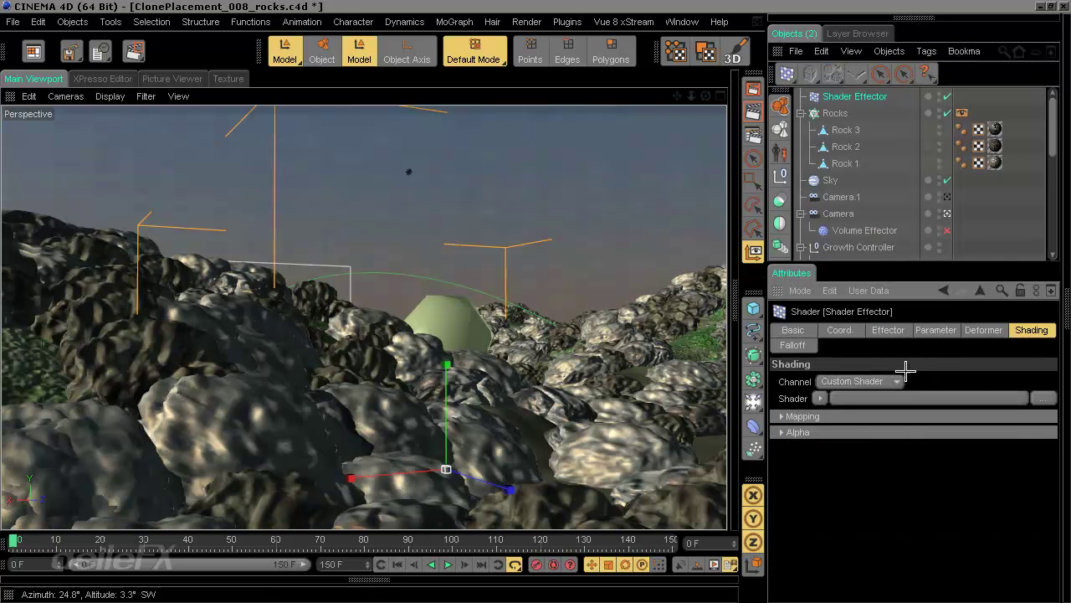
click(862, 380)
click(861, 498)
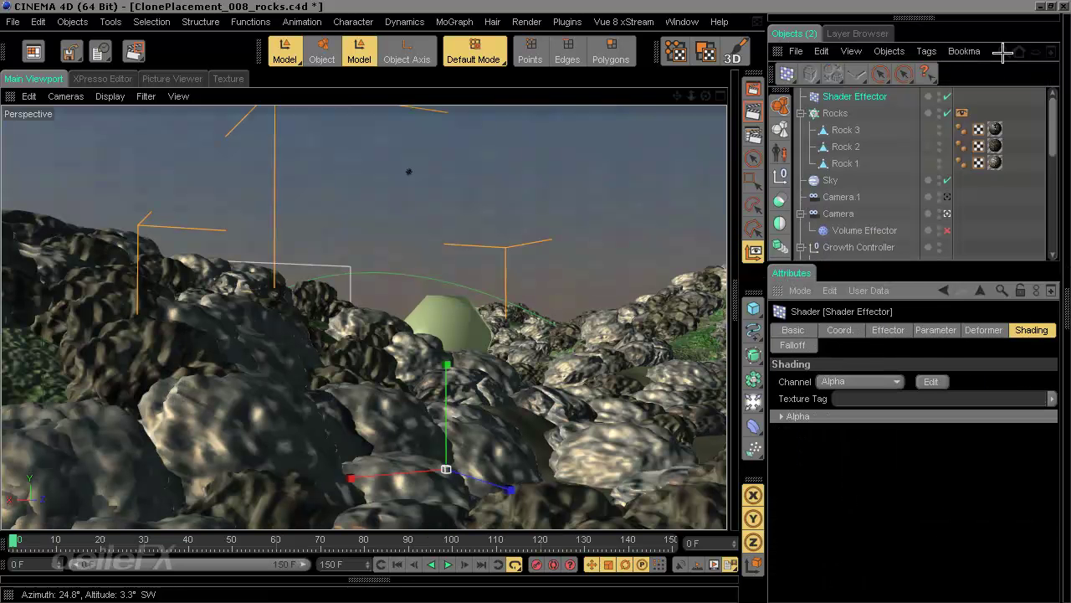
drag(1052, 109, 892, 407)
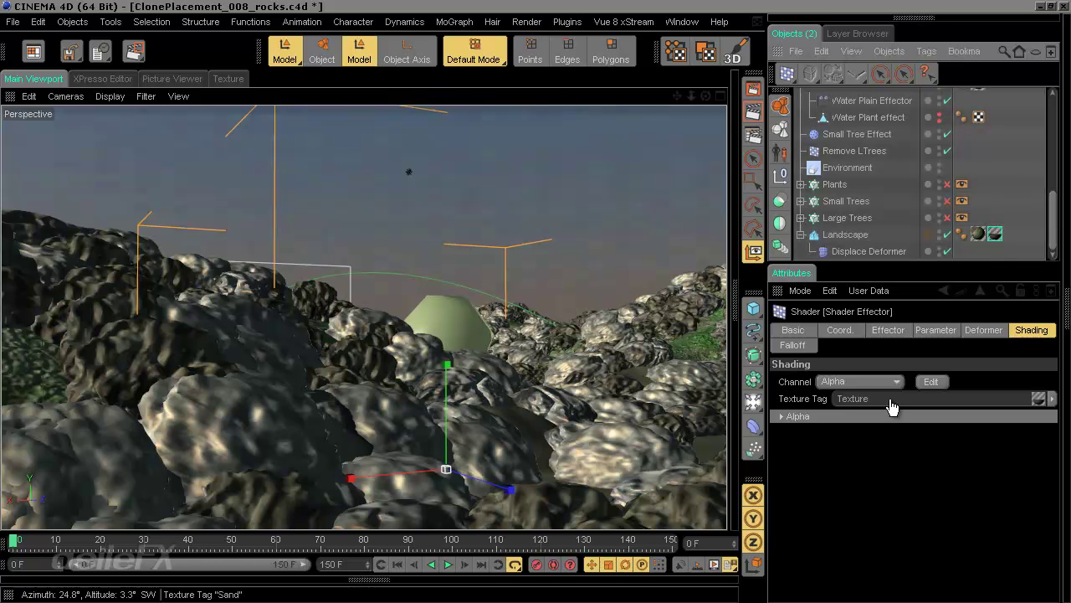
Step: Disable the Shader Effector's Scale parameter and enable Visibility instead
click(929, 329)
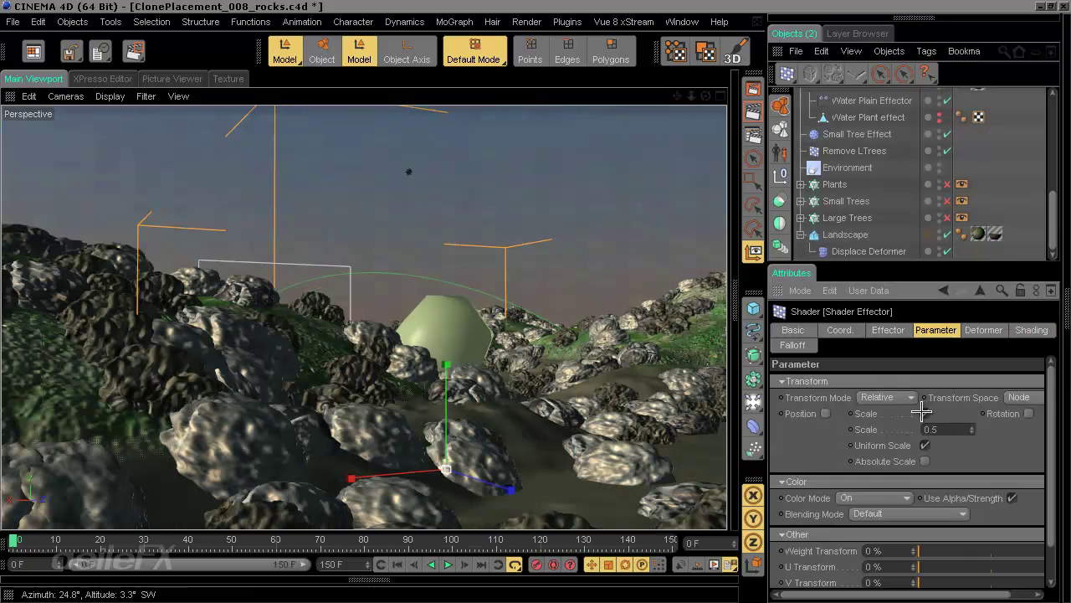
scroll(899, 458, down, 2)
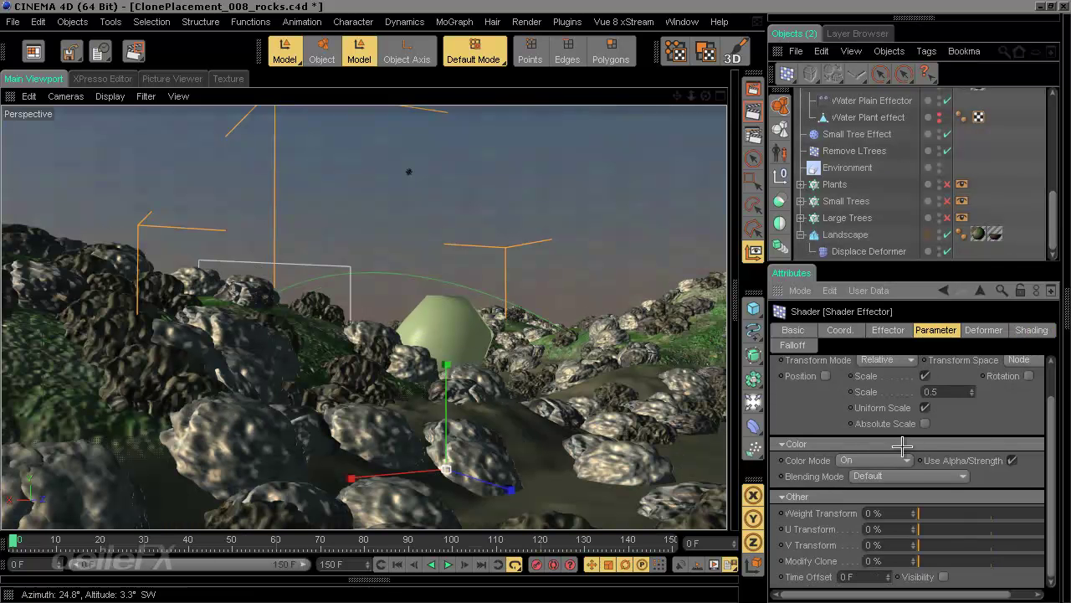
click(923, 374)
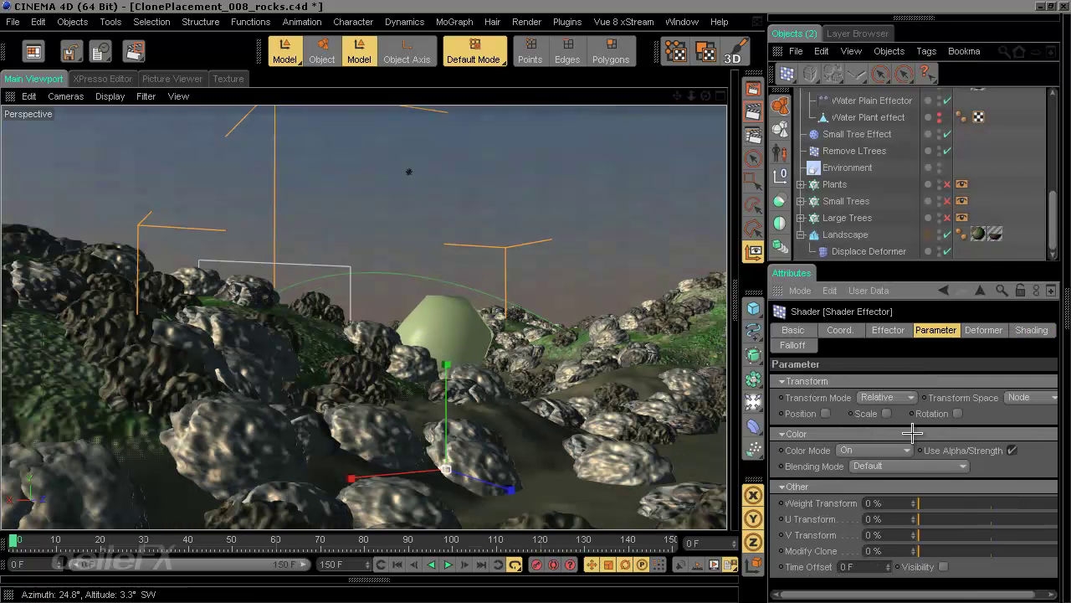
click(944, 567)
Step: Try inverting the Shader Effector's falloff and varying its weight, leaving Invert off and the weight at 100 %
click(1031, 329)
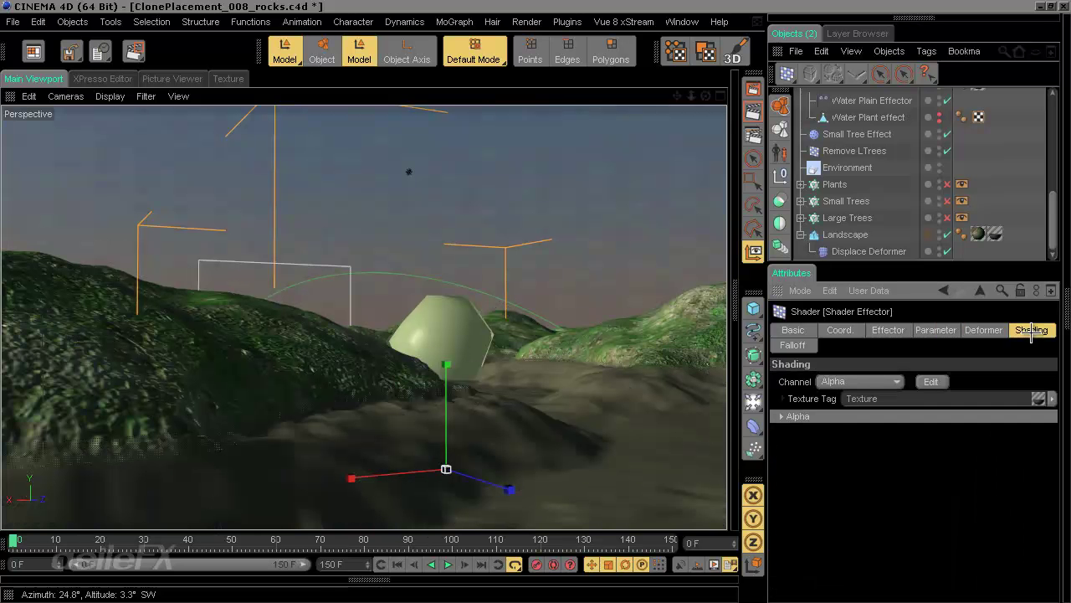
click(795, 344)
click(810, 395)
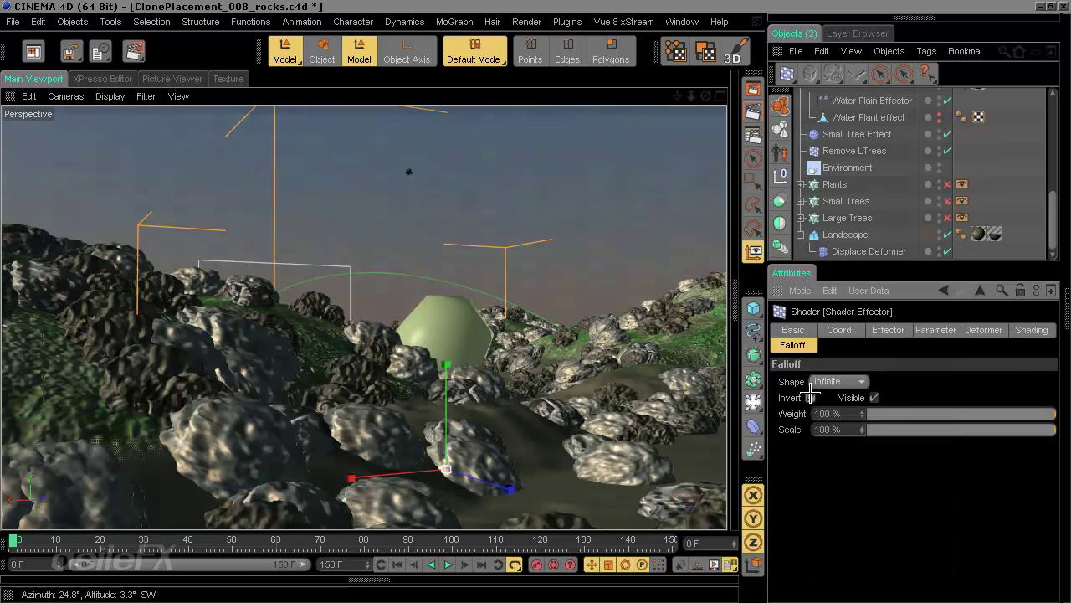
click(810, 395)
drag(909, 416, 1057, 408)
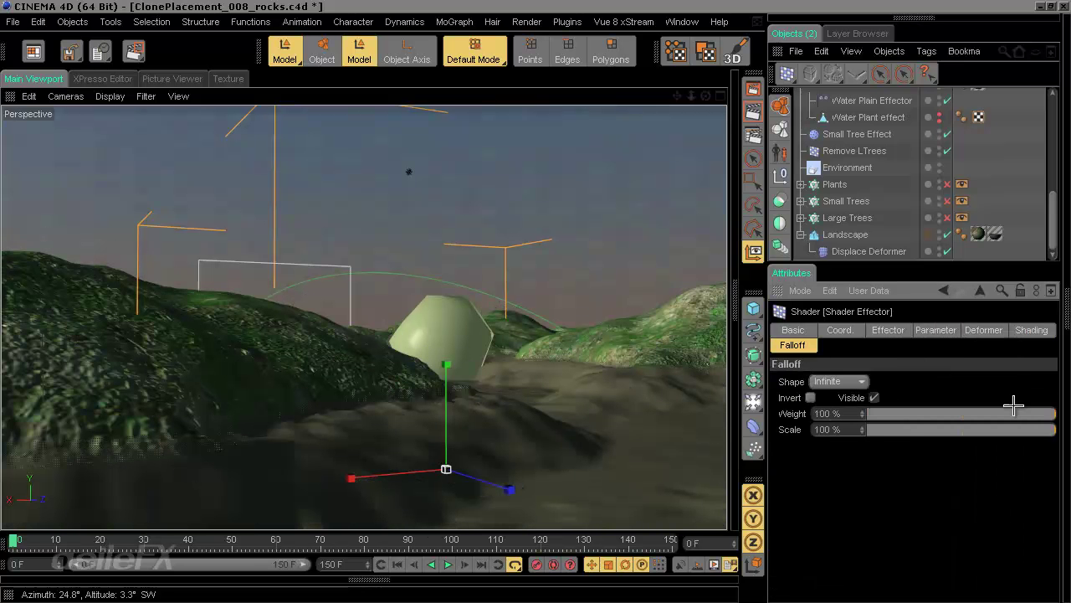
Step: Experiment with the Shader Effector's Min/Max strength range, leaving Maximum at 100 % and Minimum at -100 %
click(889, 331)
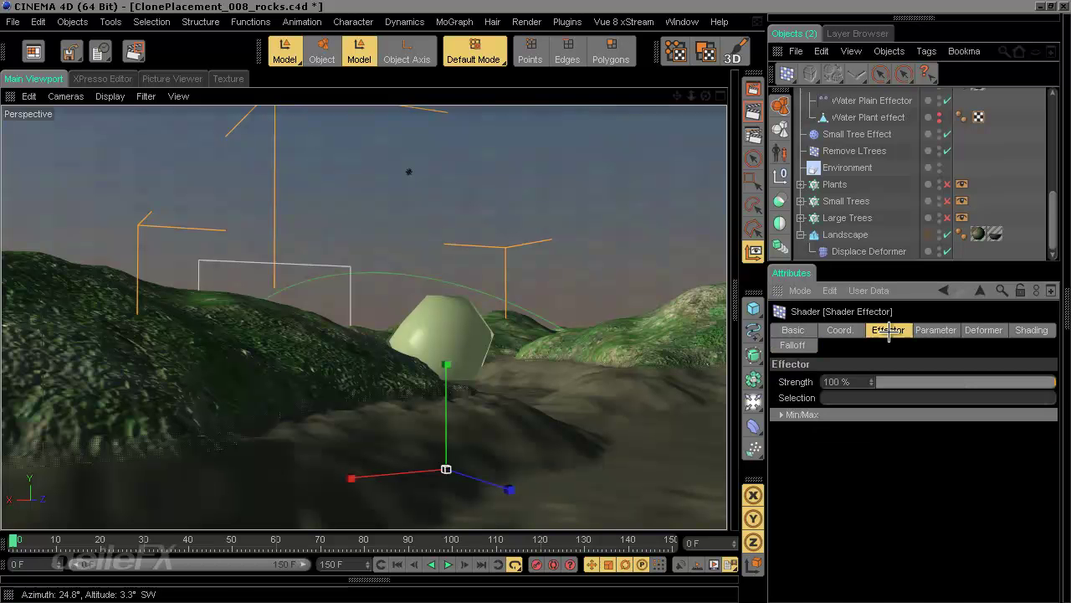
click(783, 412)
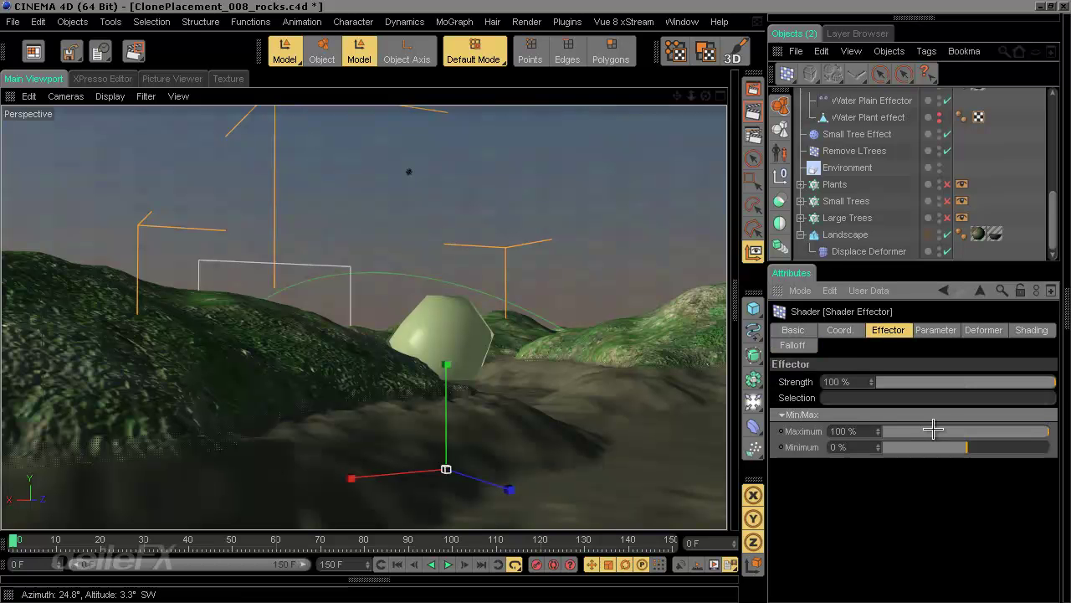
drag(956, 430, 865, 421)
drag(931, 450, 1010, 446)
click(972, 448)
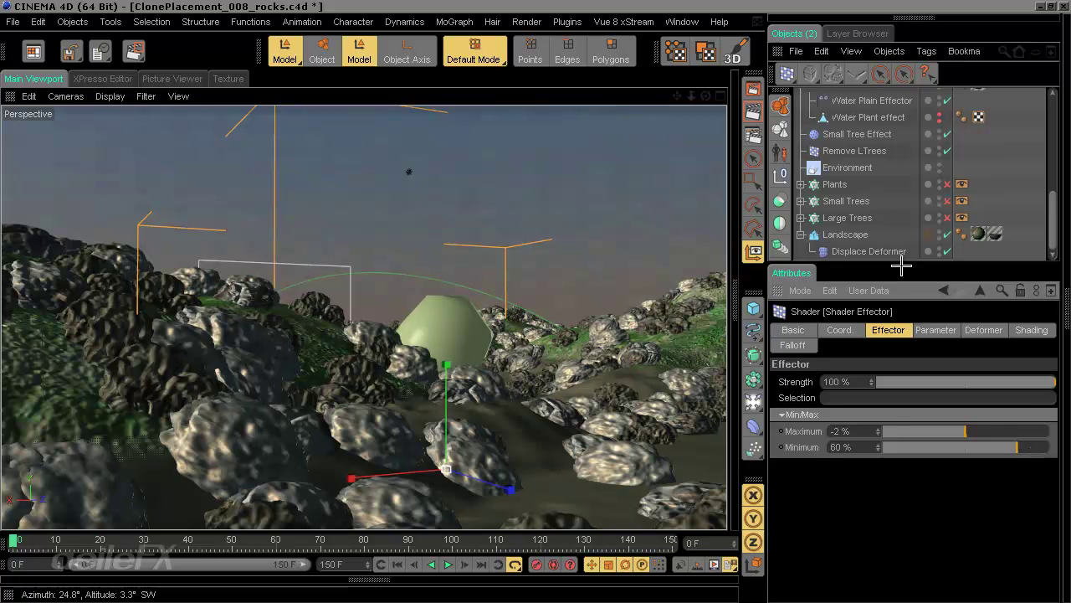
key(ctrl+z)
key(ctrl+z)
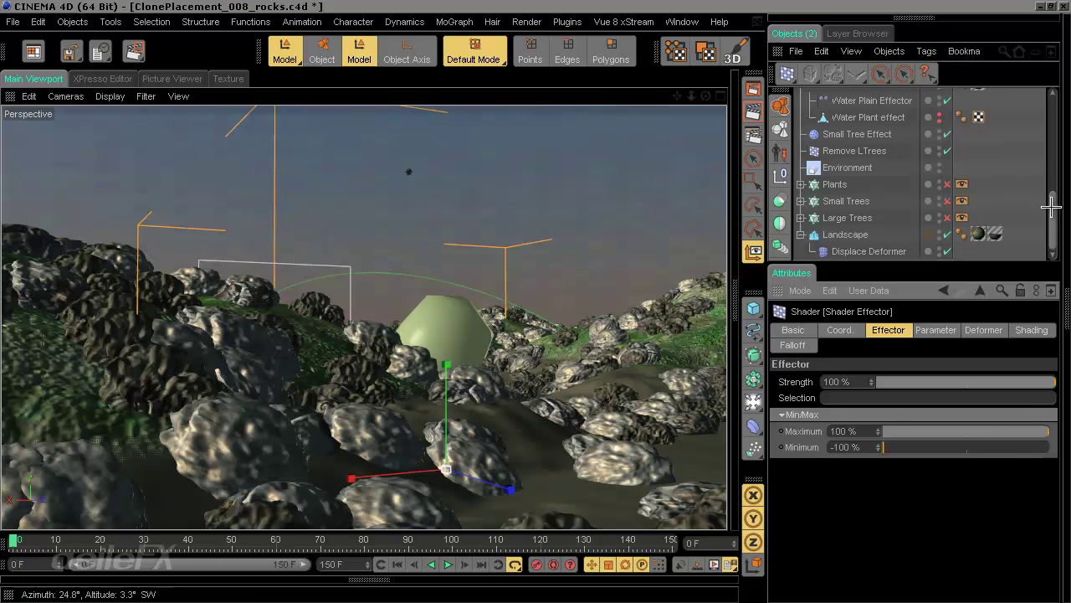
Step: Check which effectors are assigned to the Rocks cloner
drag(1051, 208, 1037, 109)
click(839, 113)
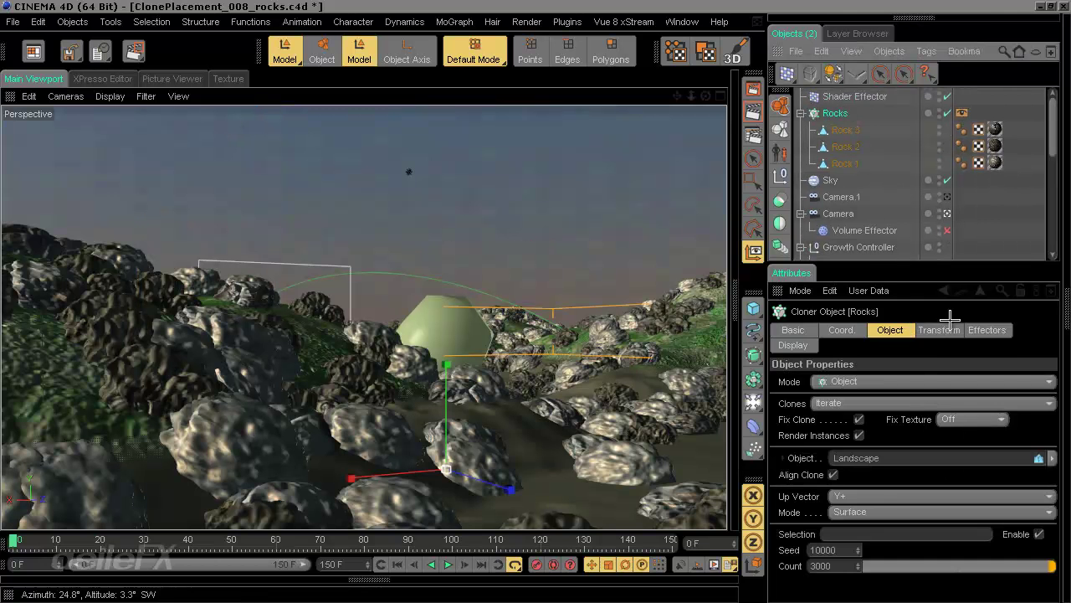
click(985, 331)
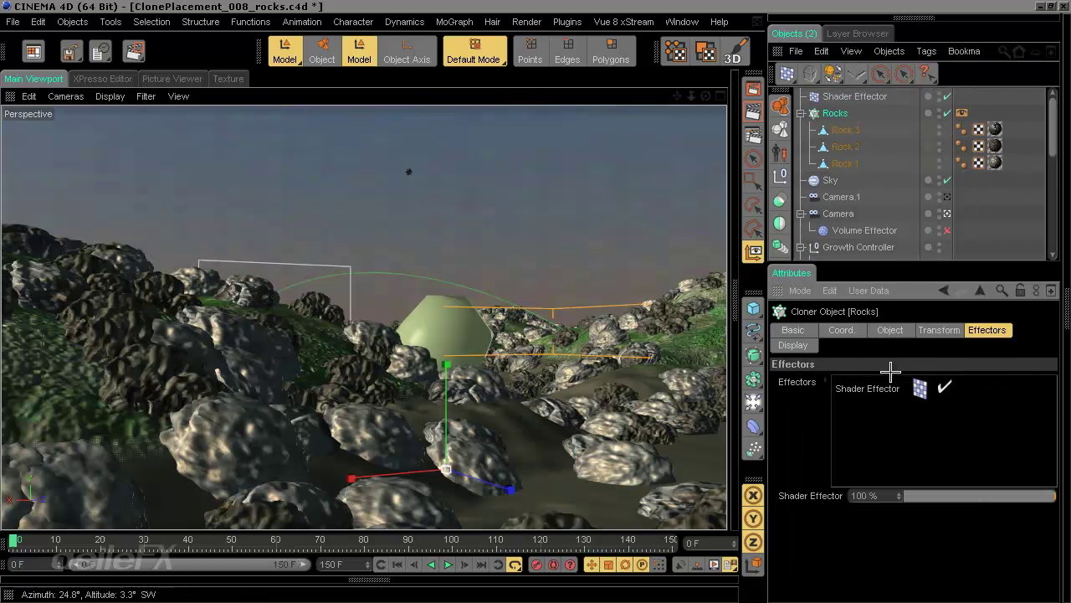
Step: Set the Shader Effector's Color Mode to Off and toggle its Visibility parameter
click(837, 97)
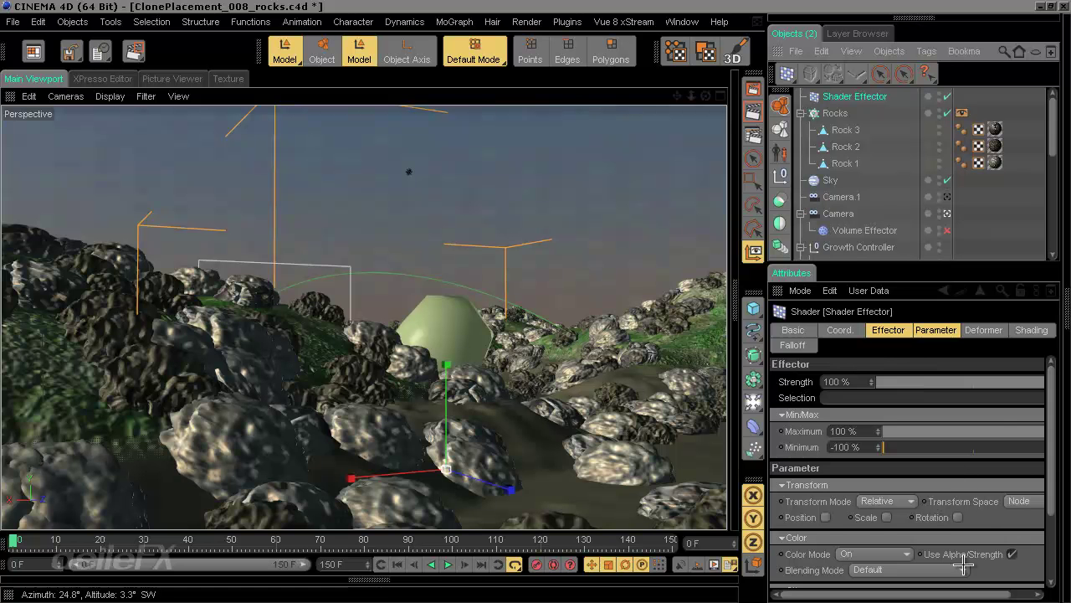
scroll(1028, 487, down, 4)
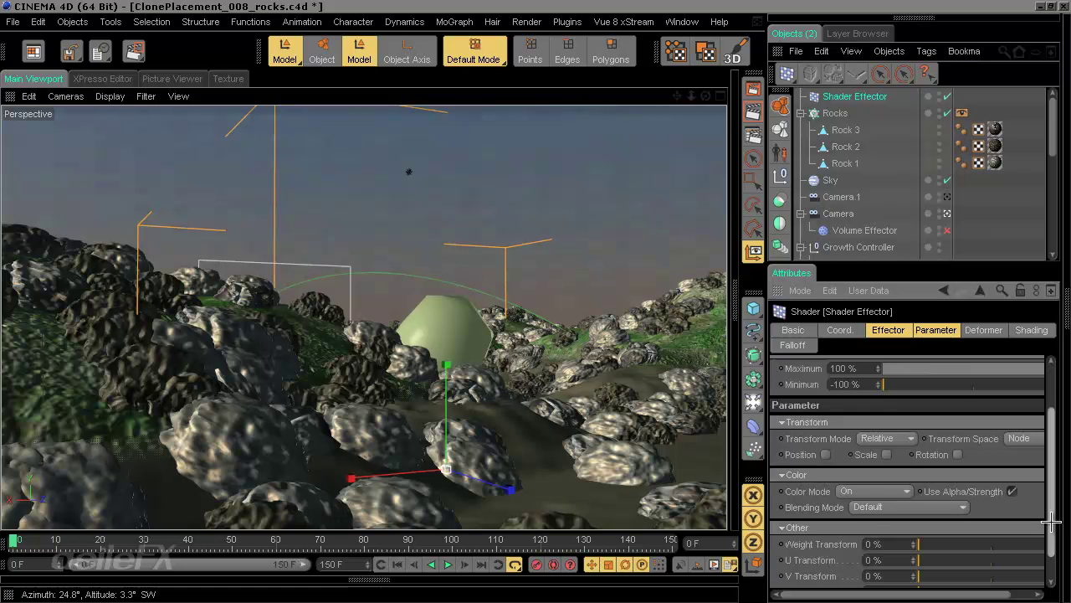
click(889, 469)
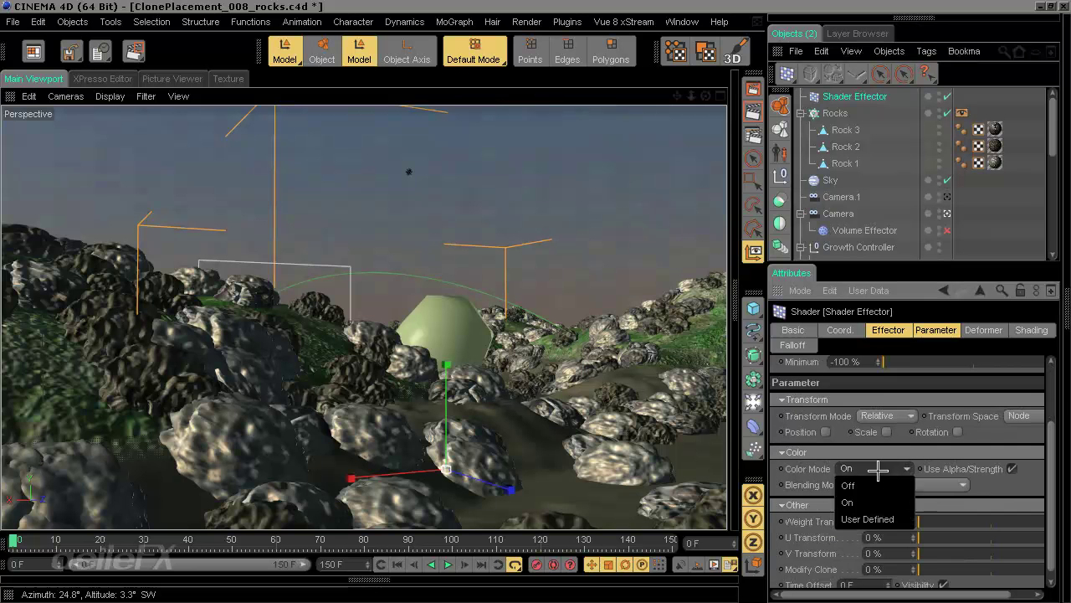
click(879, 484)
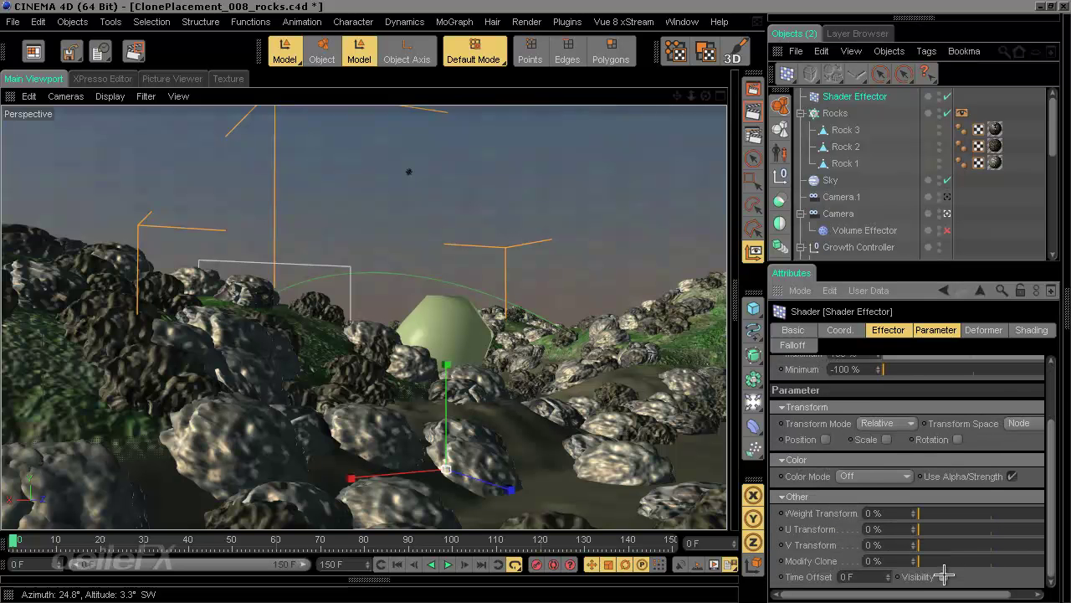
click(944, 577)
Step: Set the Shader Effector's Transform Mode to Absolute and enable Scale at 0 with Absolute Scale on
scroll(1053, 442, up, 1)
click(894, 444)
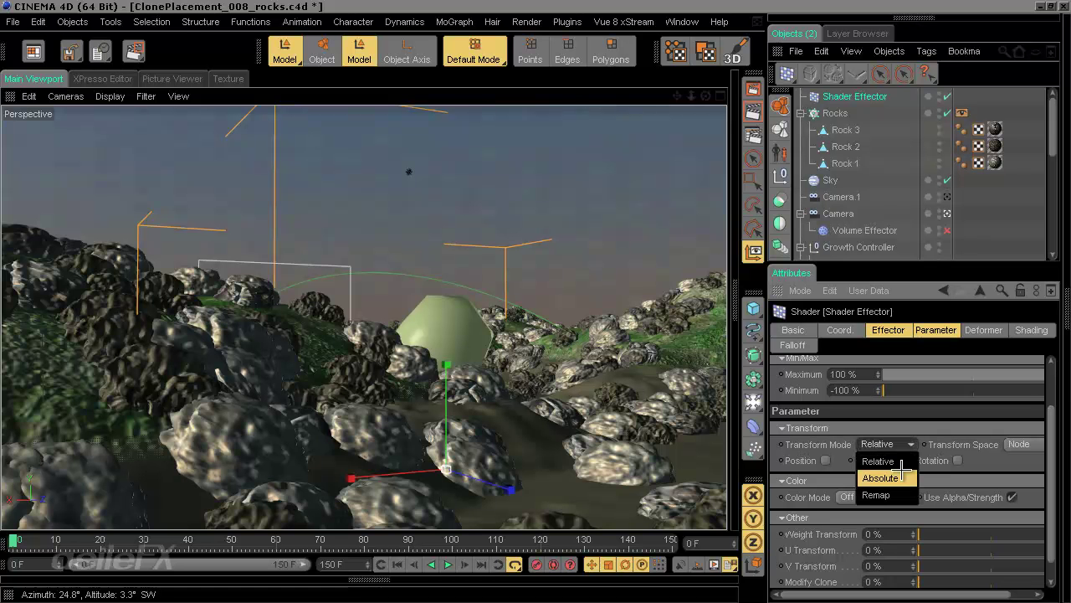
click(902, 474)
click(925, 460)
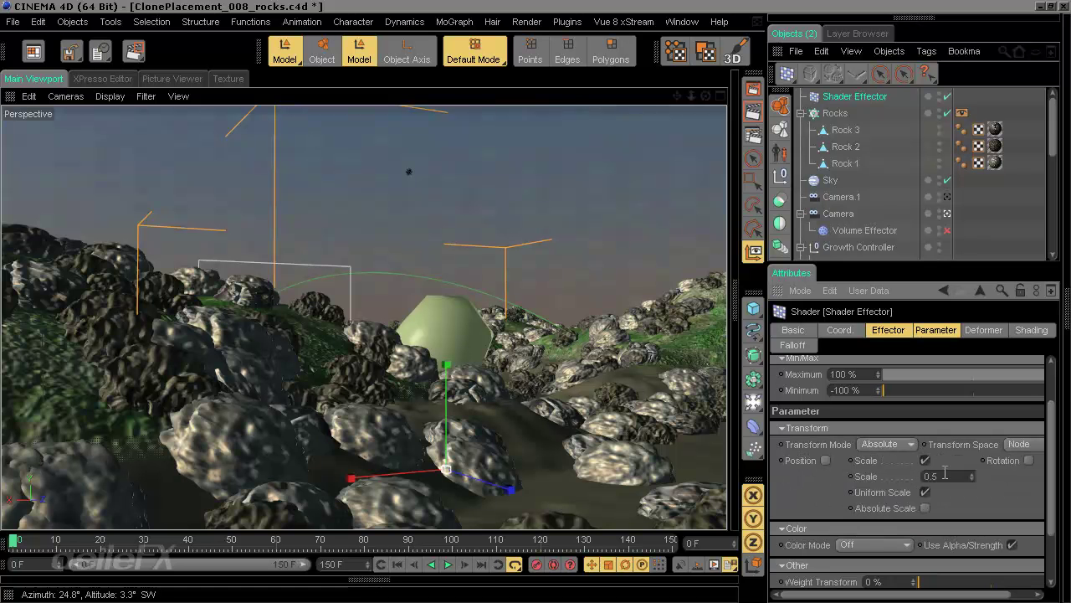
drag(904, 476, 900, 477)
text(0)
click(925, 508)
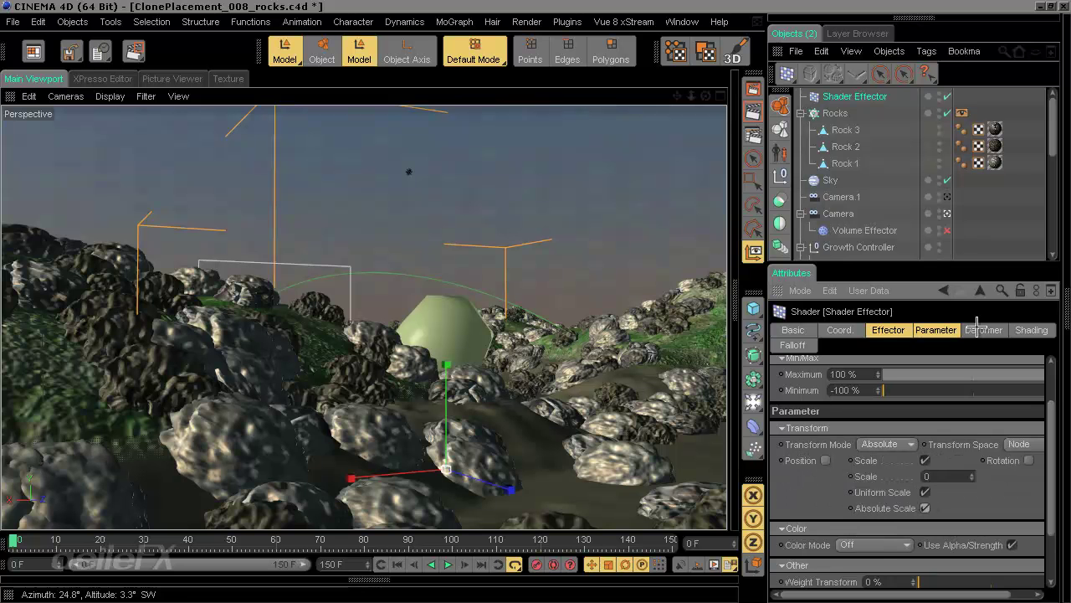
Step: Reduce the Rocks cloner's clone count to 500
click(847, 115)
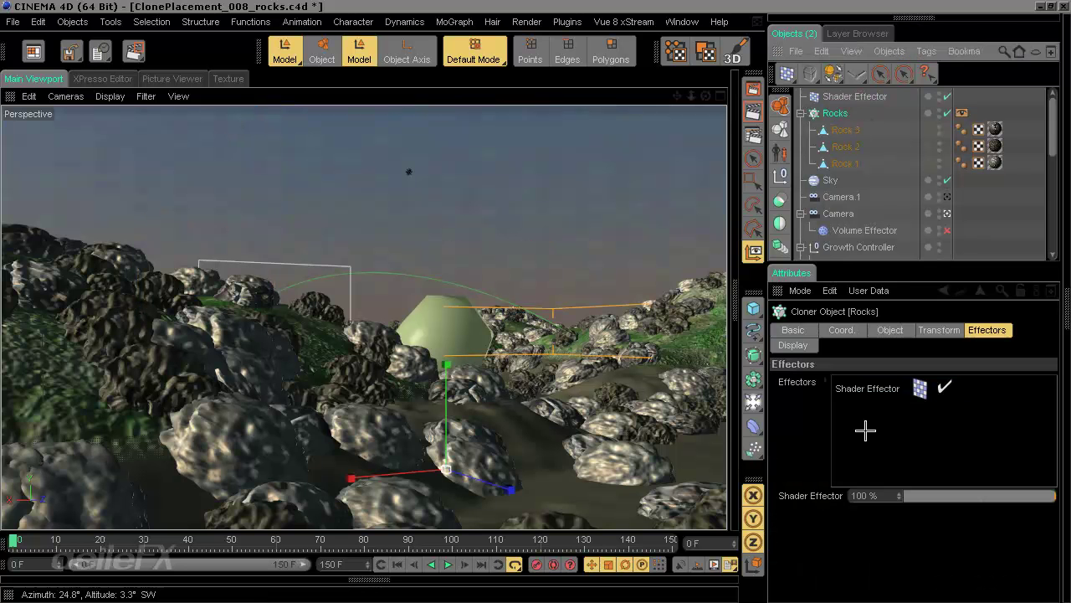
click(847, 331)
click(872, 332)
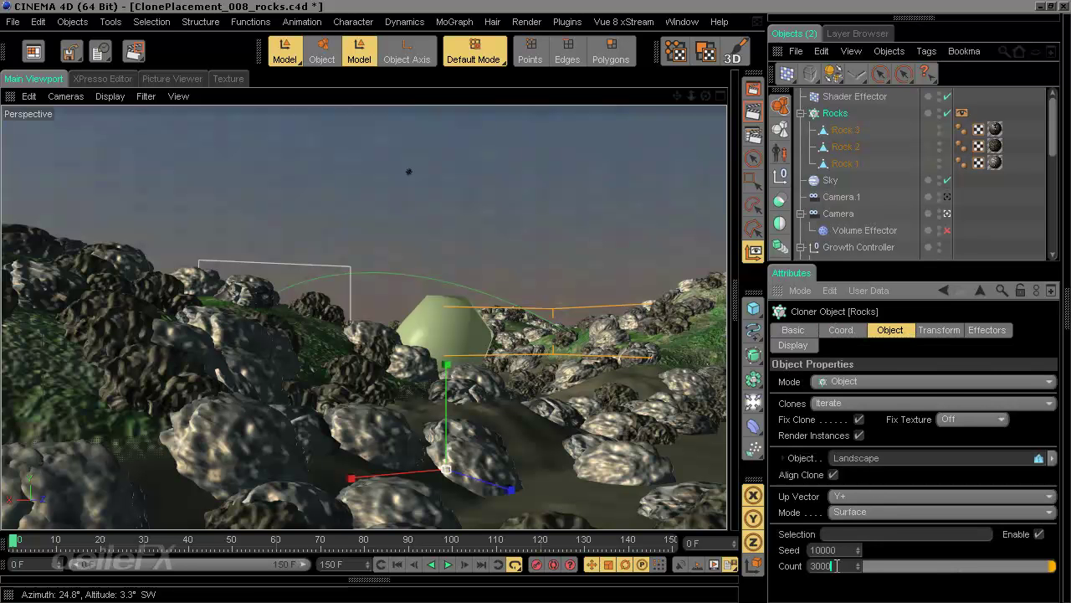
key(Return)
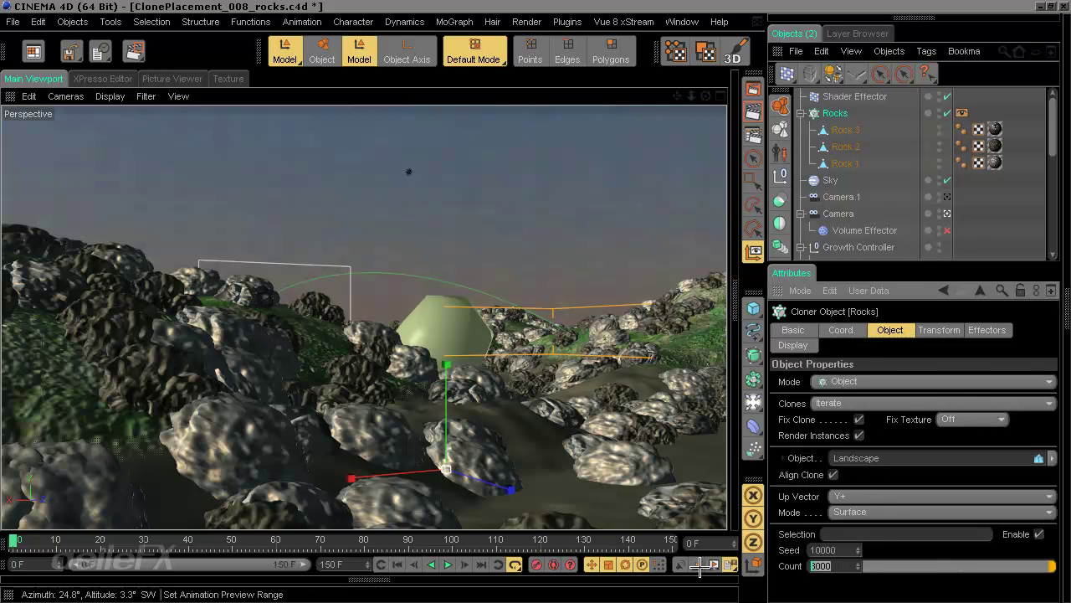
text(500)
key(Return)
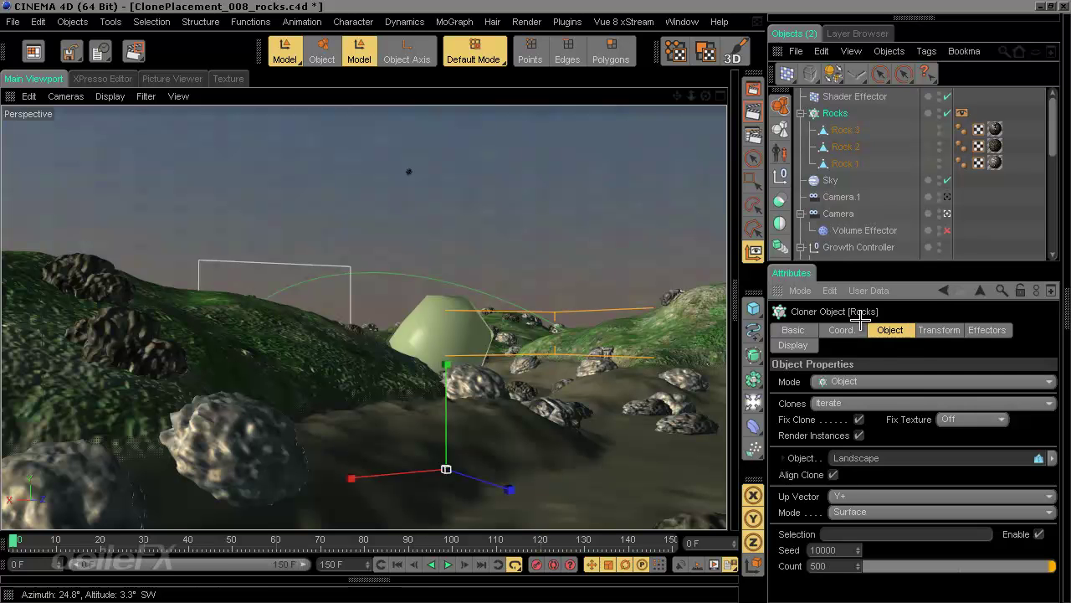
Step: Enable Invert Alpha in the shading settings of the Rocks cloner's shader effector
click(854, 96)
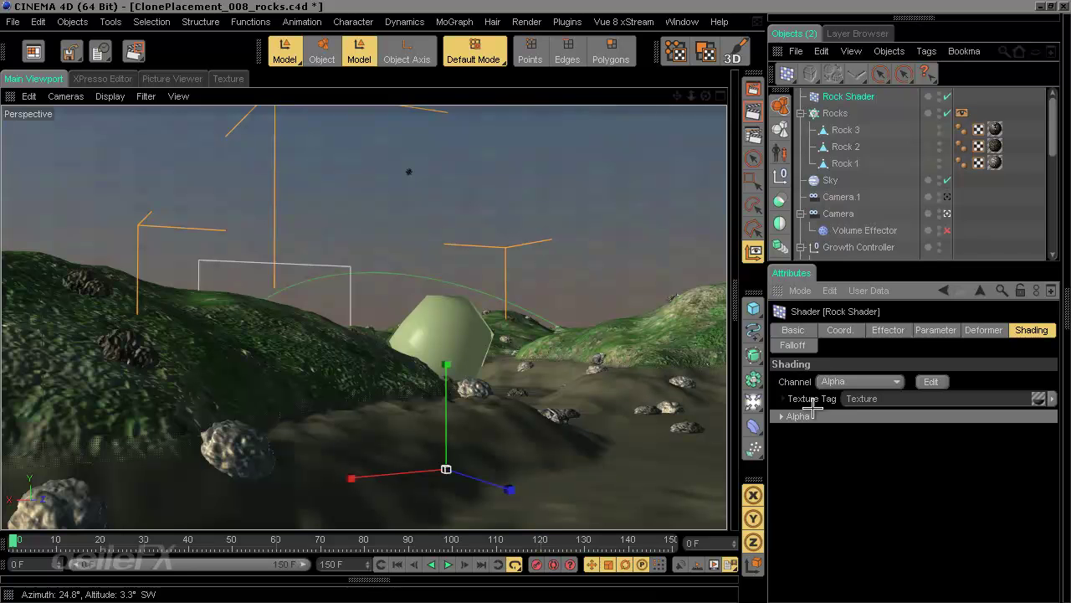
click(780, 416)
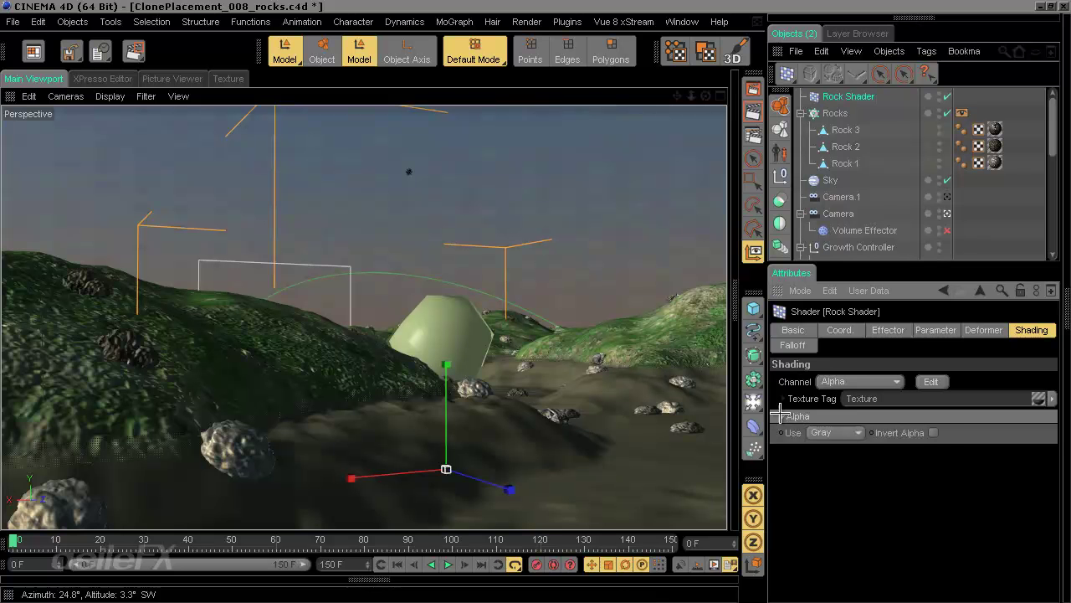
click(933, 430)
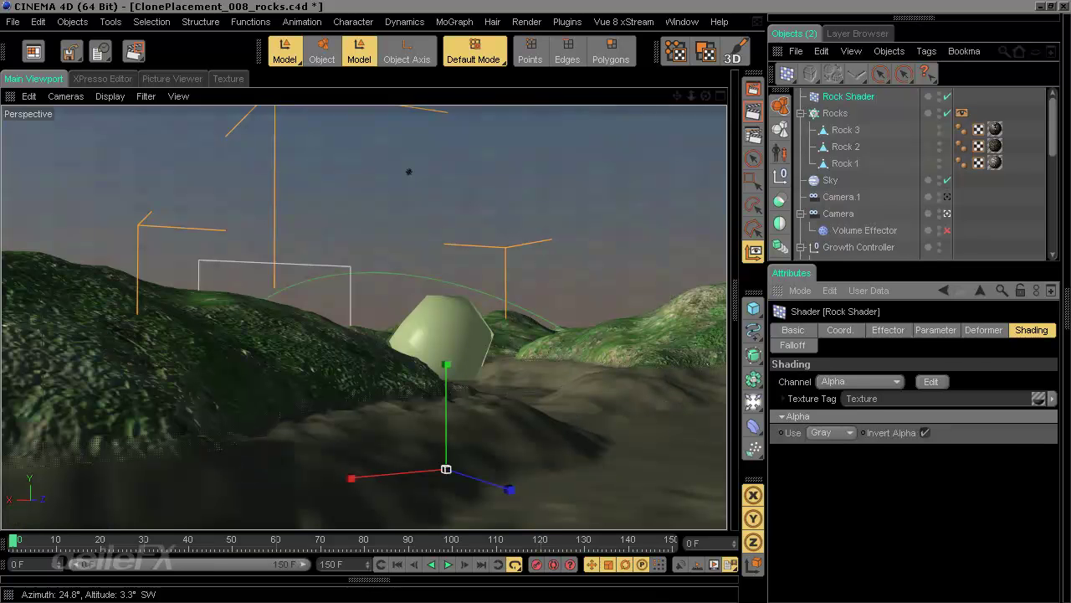
Step: Try inverting the Rock Shader's falloff and lowering its Maximum to -100 %, and turn falloff Invert back off
click(792, 345)
click(810, 397)
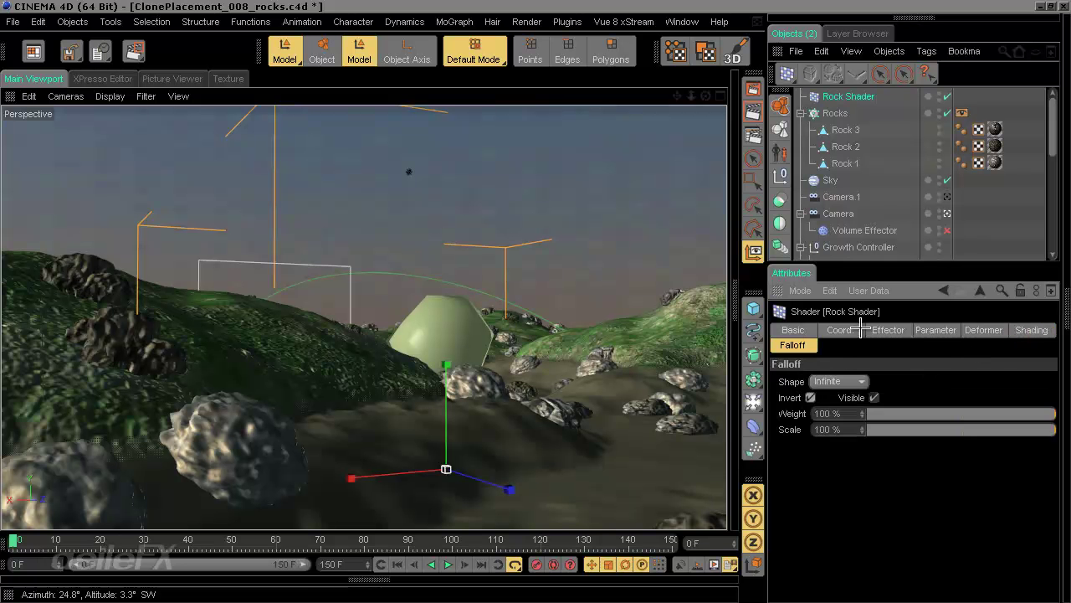
click(888, 330)
drag(967, 430, 883, 446)
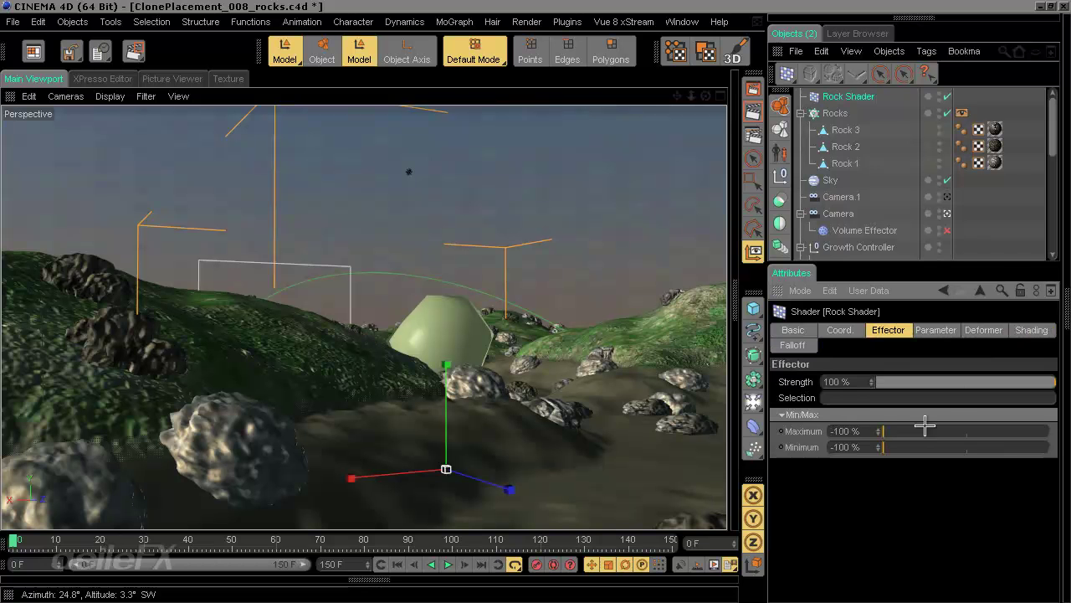
click(1035, 329)
click(793, 345)
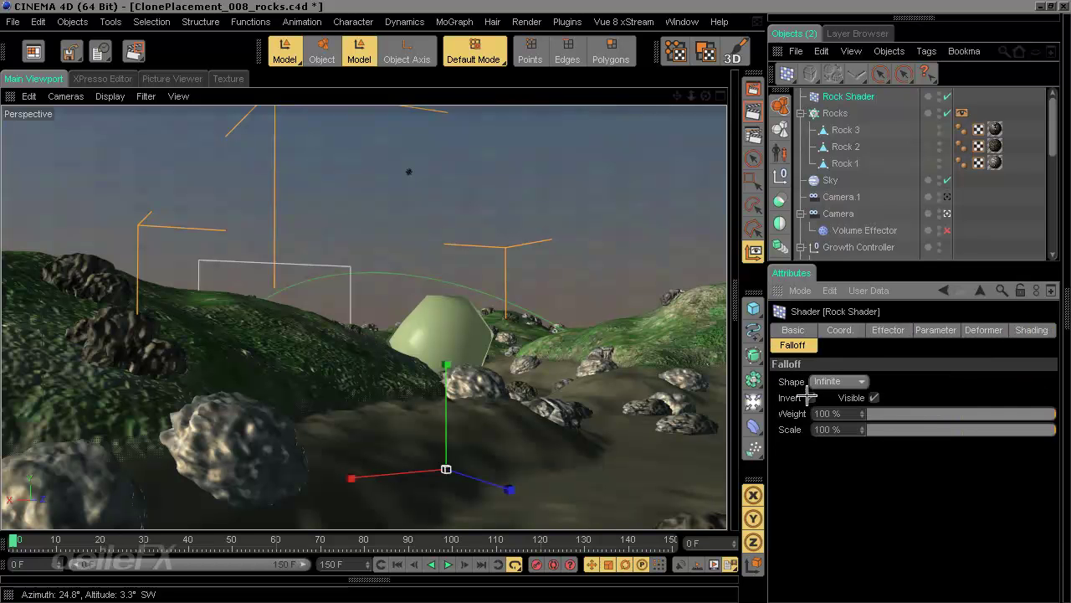
click(808, 398)
Step: Set the Rock Shader's Maximum to 100 % and its Minimum to -100 %
click(888, 330)
drag(884, 446, 1051, 432)
right_click(1038, 452)
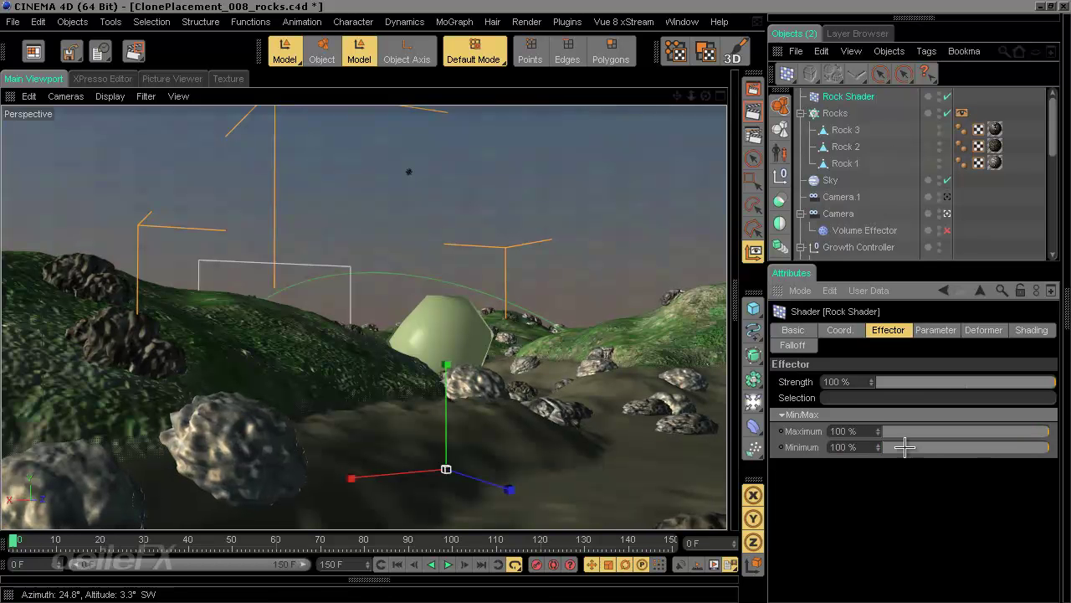
drag(930, 446, 883, 447)
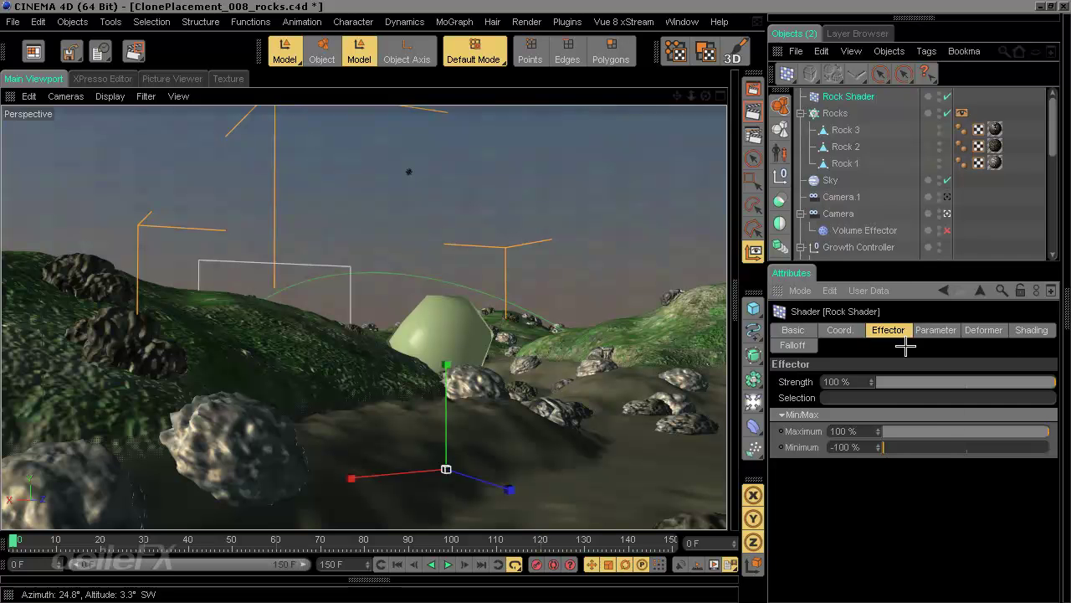
Step: Reset the Rock Shader's shading channel to its default, Custom Shader
click(791, 345)
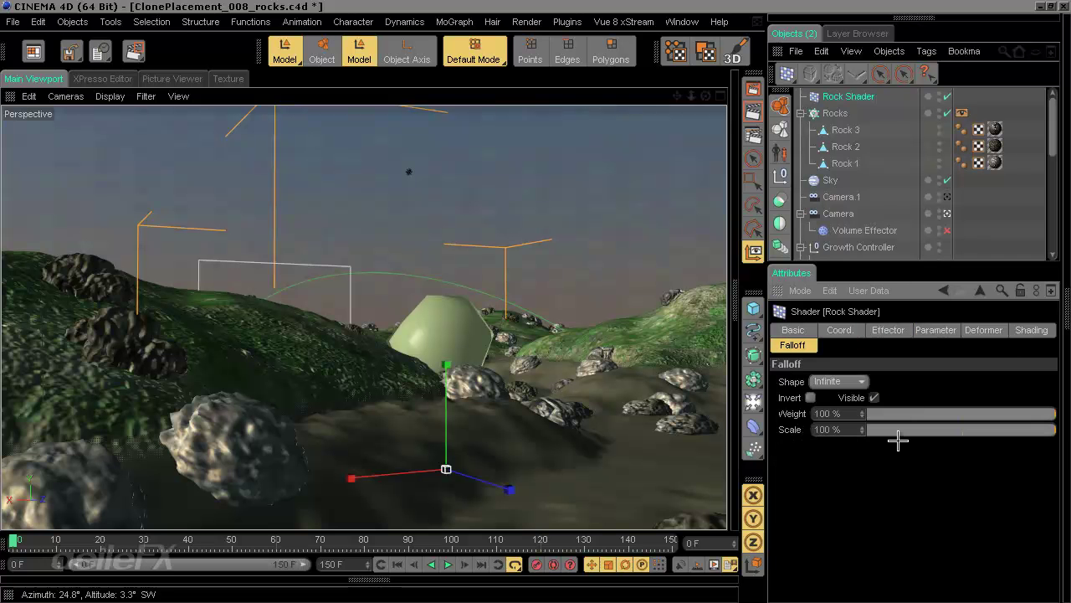
click(1032, 330)
right_click(809, 387)
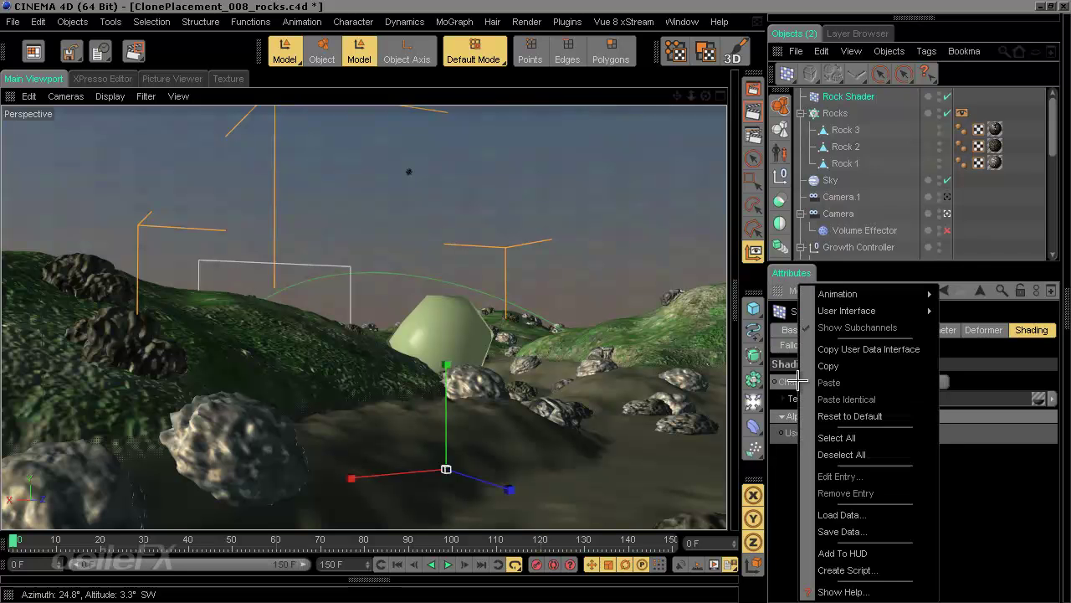
click(862, 419)
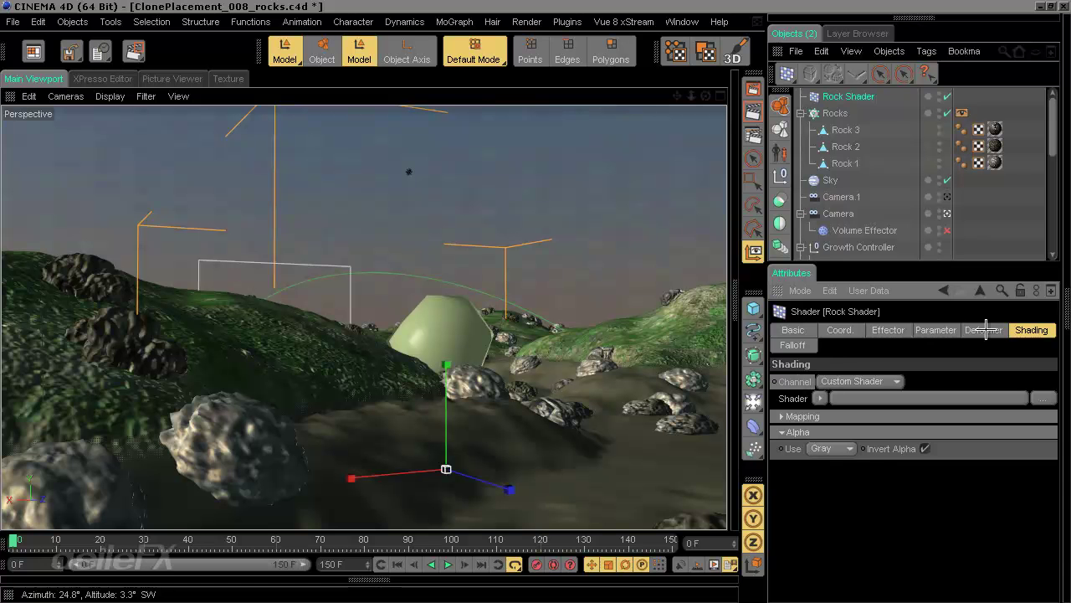
Step: Disable the Rock Shader's Scale parameter
click(793, 344)
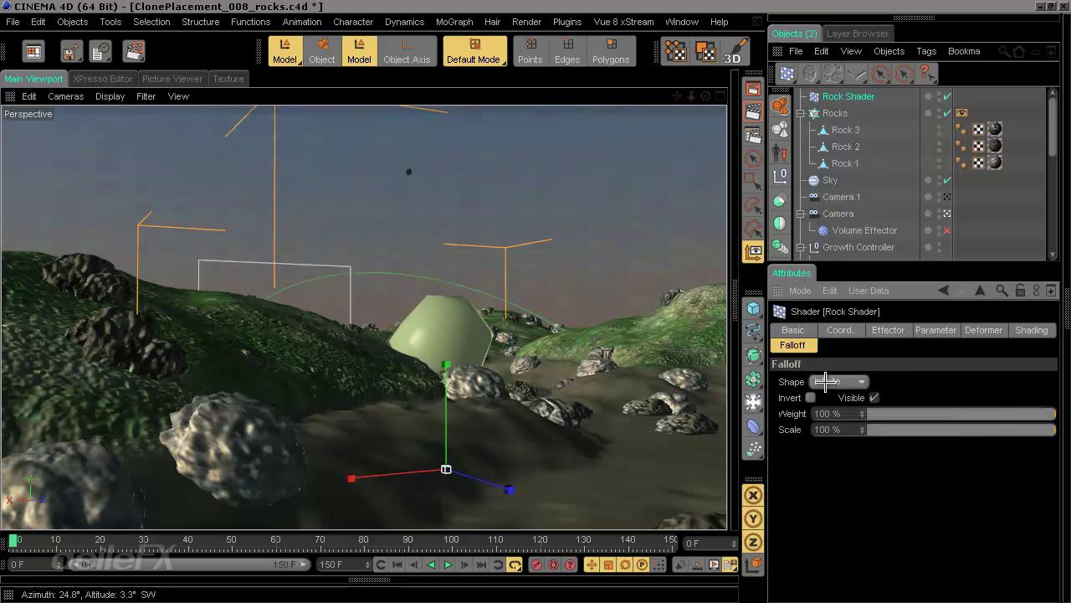
click(936, 329)
scroll(1016, 412, down, 1)
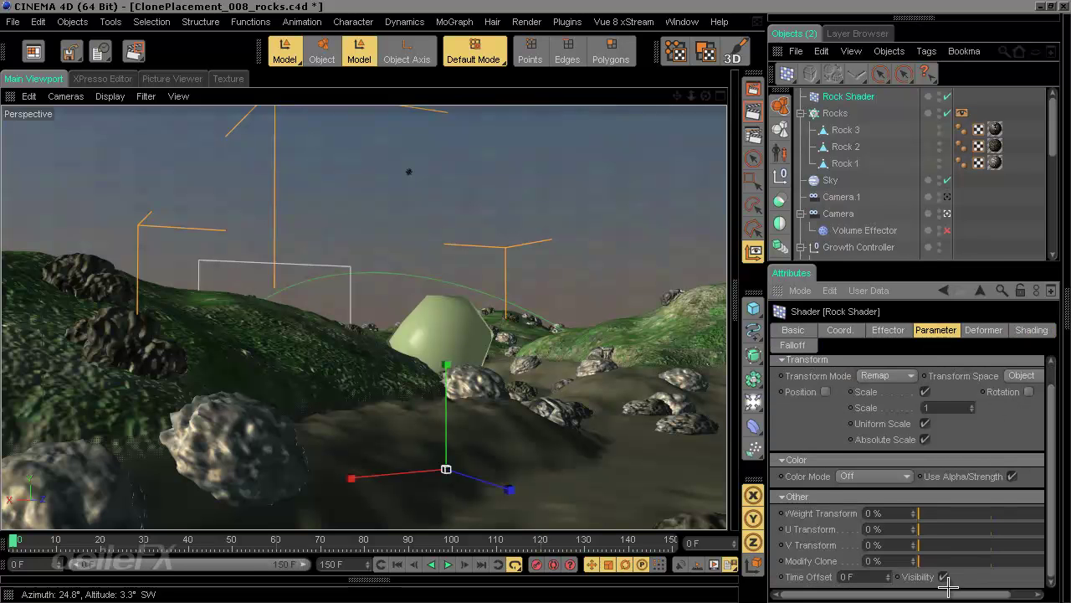
click(924, 392)
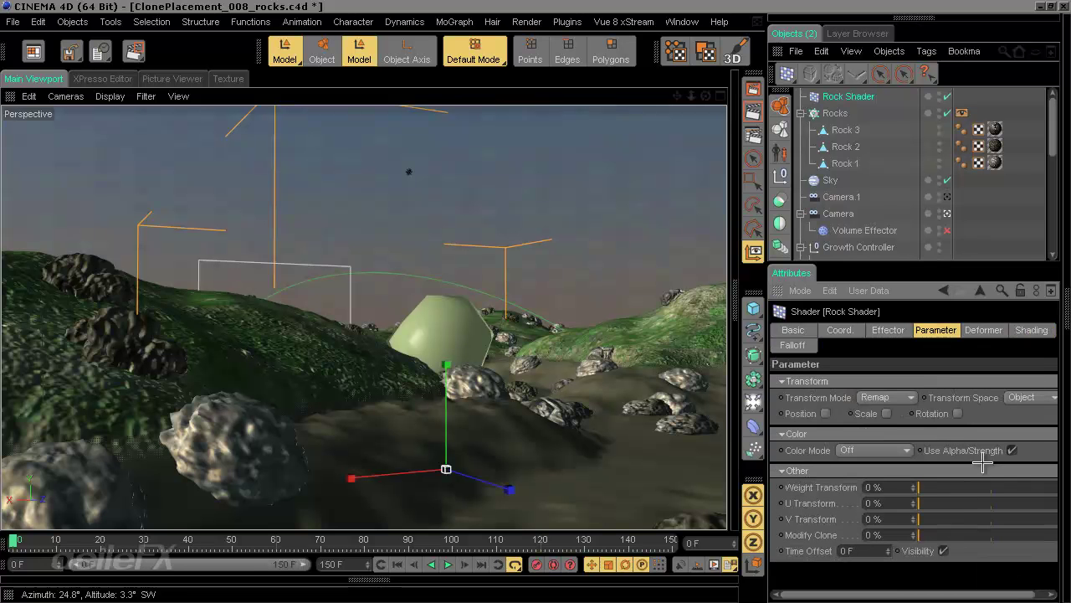
Step: Change the Rock Shader's falloff shape to Linear and select the Rocks cloner
click(793, 345)
click(840, 380)
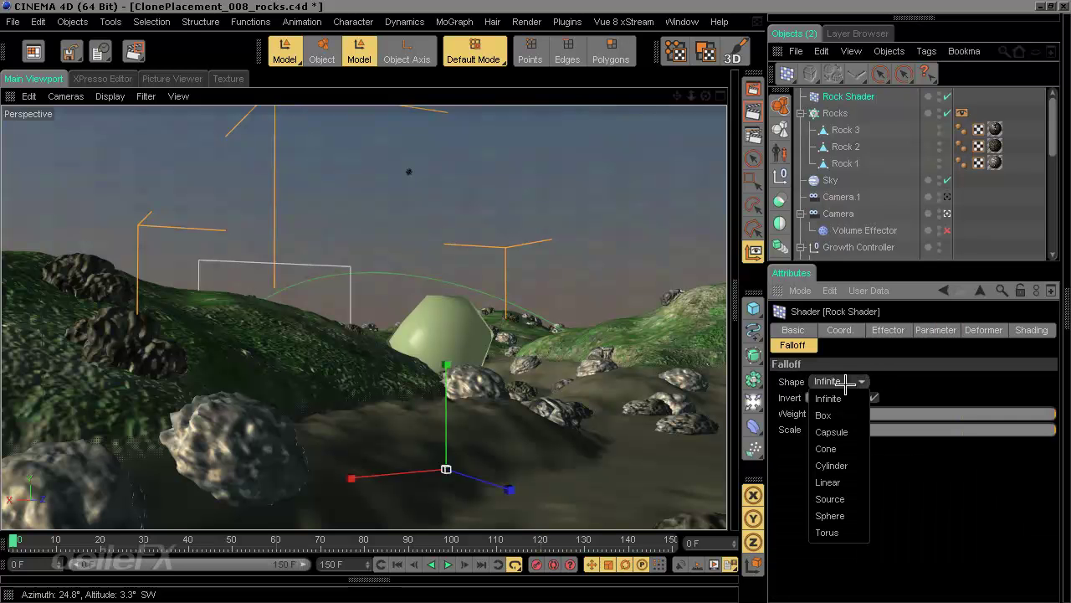
click(851, 477)
key(e)
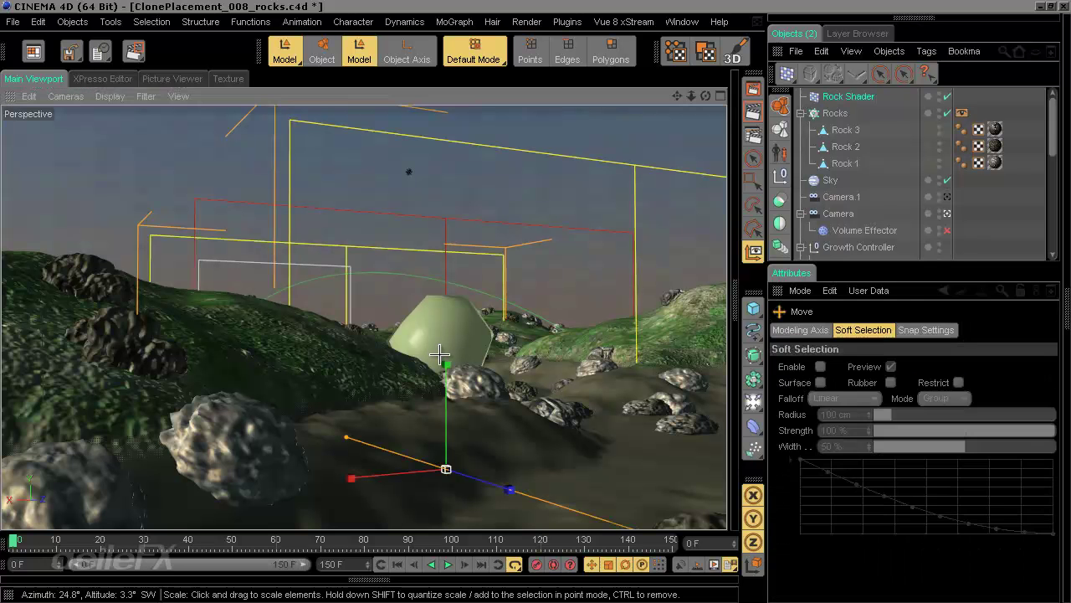
click(849, 97)
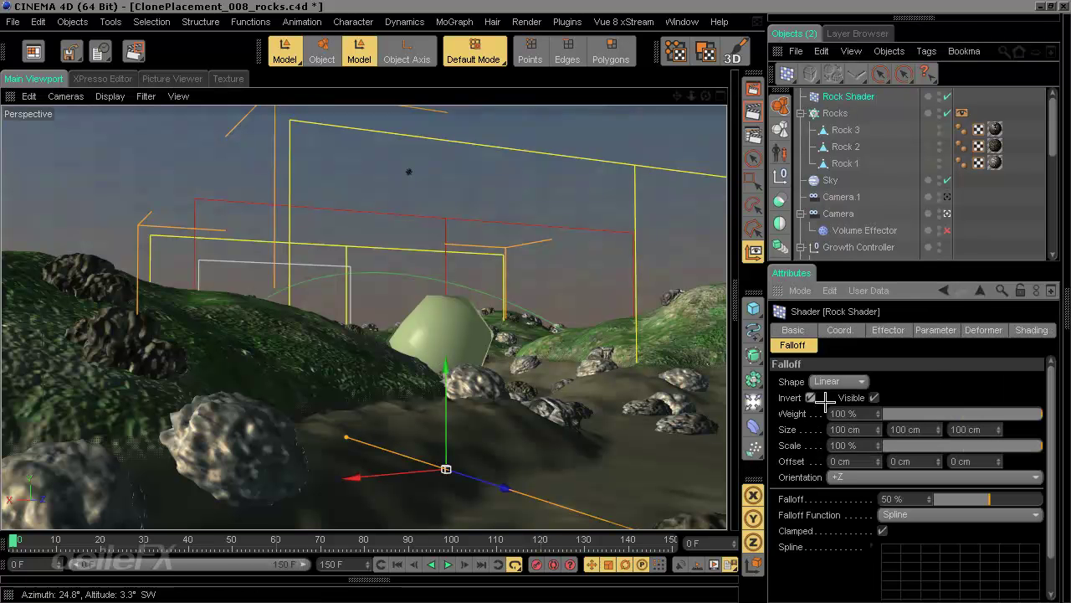
click(836, 113)
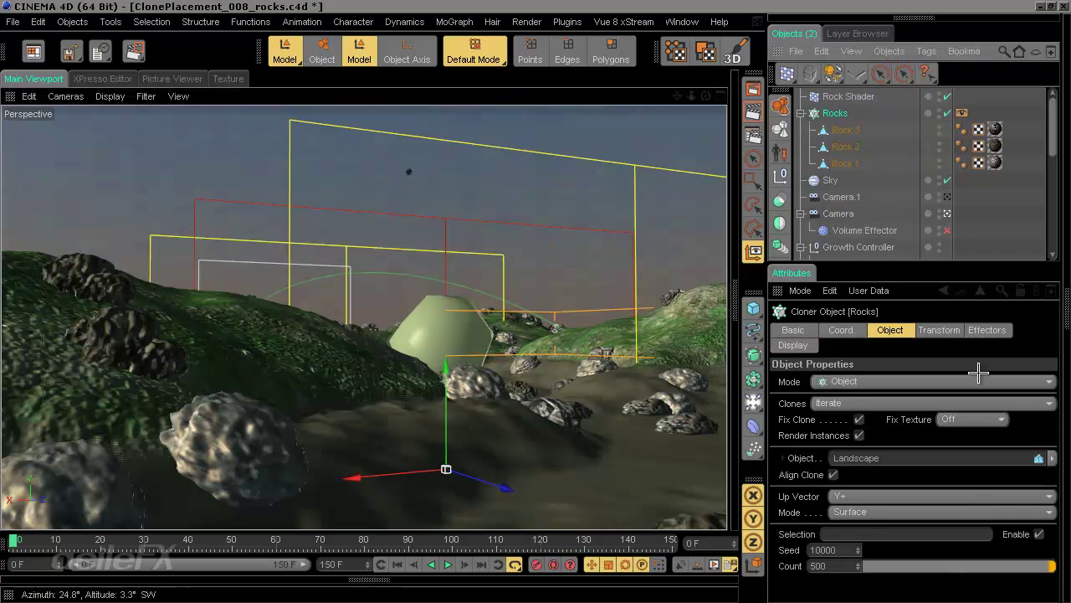
Step: Set the Rock Shader's falloff function to Linear with 38 % falloff and 84 % weight, and invert the falloff
click(988, 330)
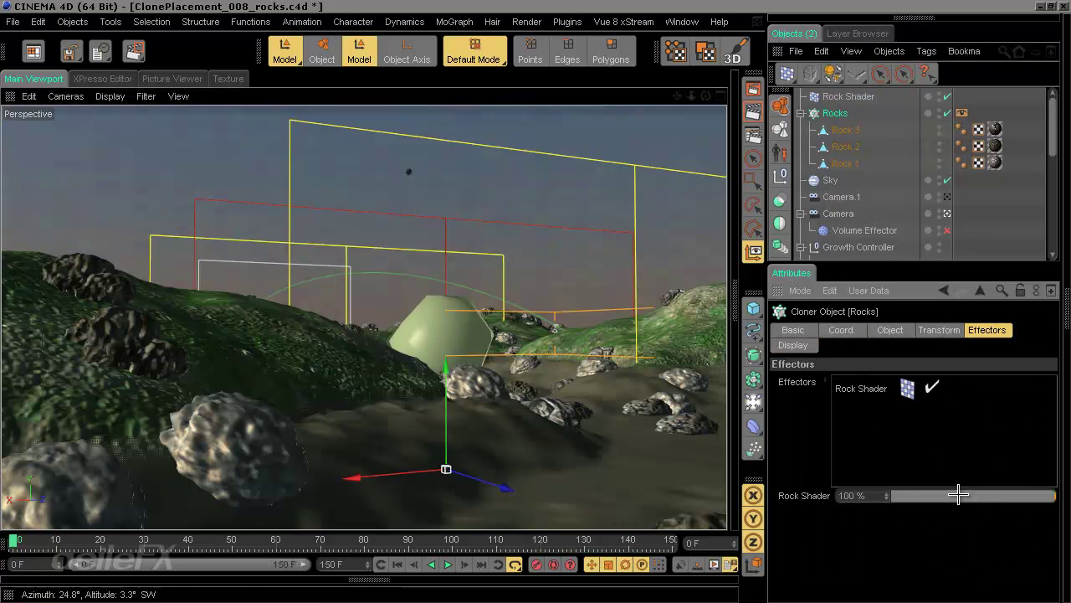
click(848, 97)
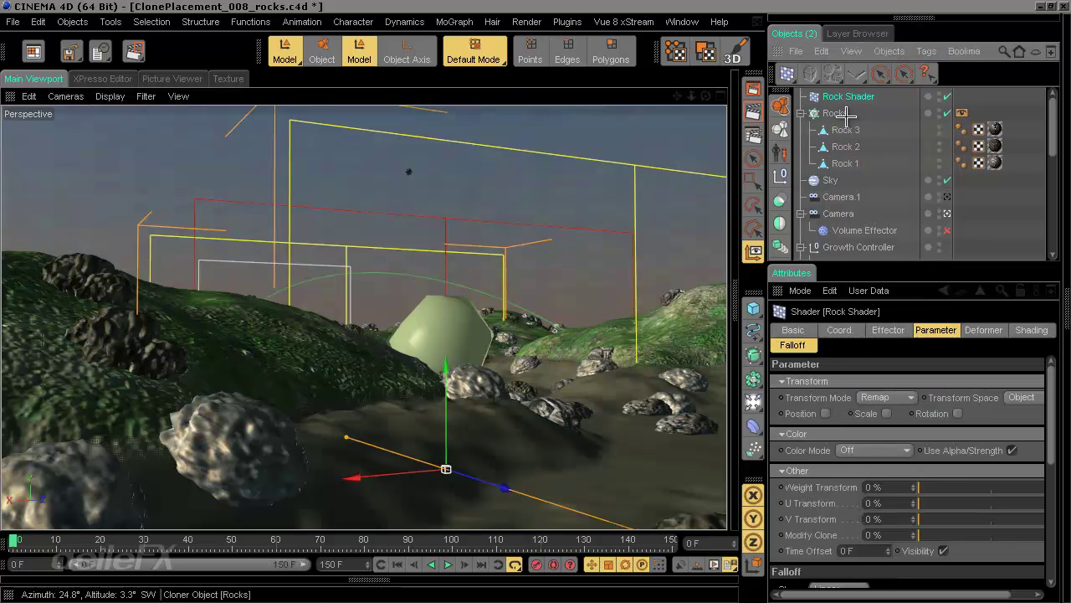
click(1030, 330)
click(793, 345)
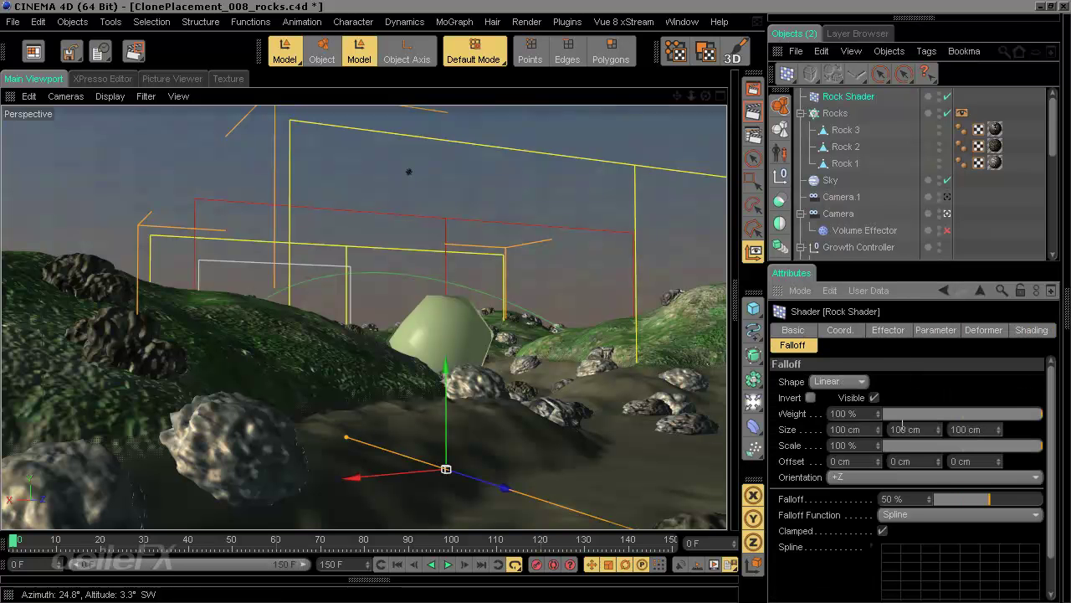
drag(971, 500, 1050, 502)
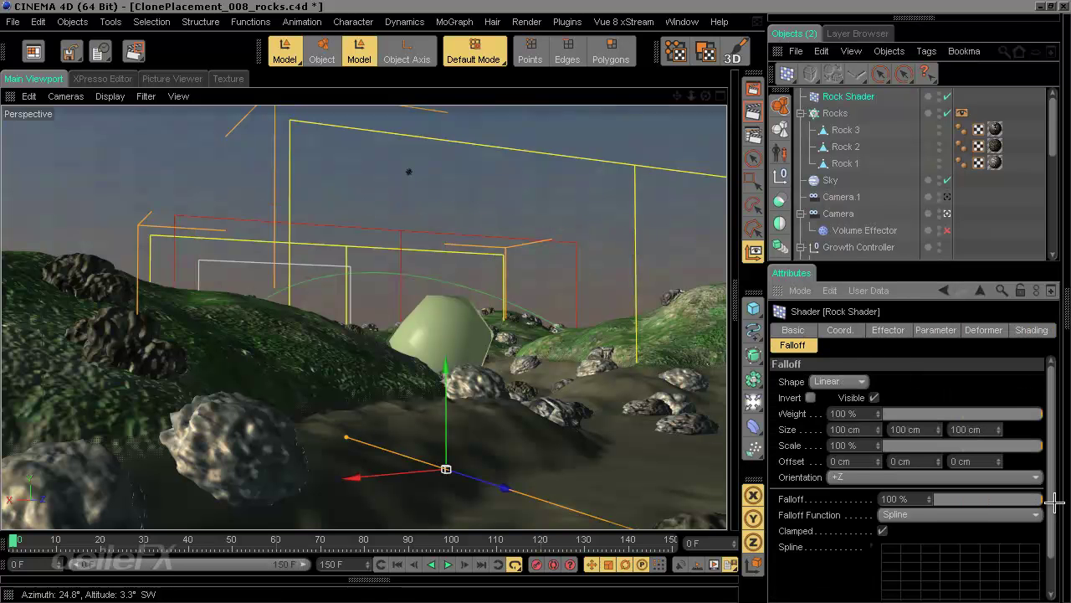
click(944, 512)
click(937, 508)
click(937, 507)
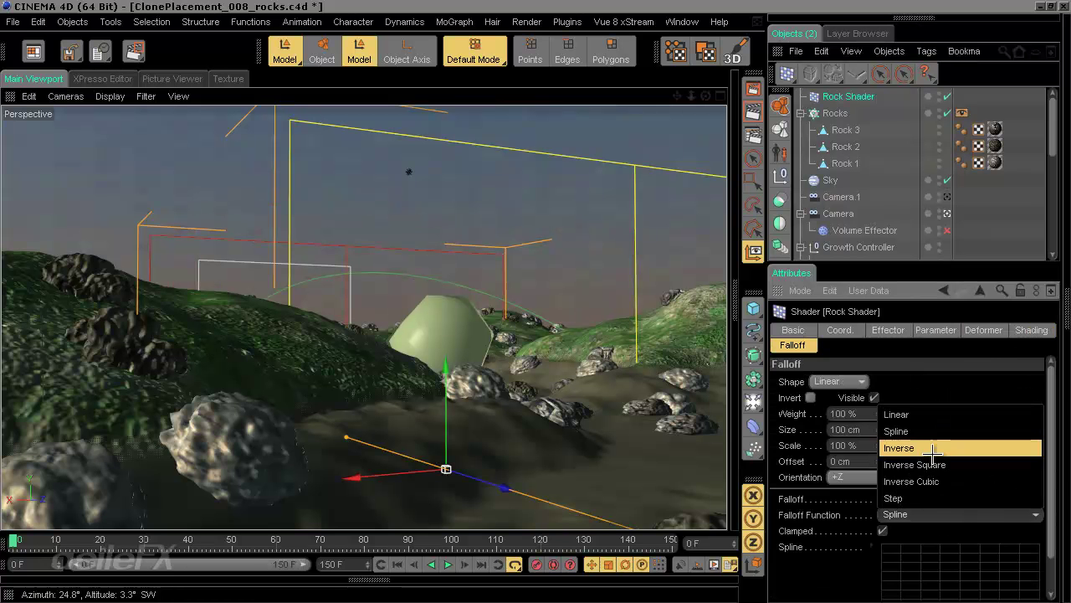
click(934, 411)
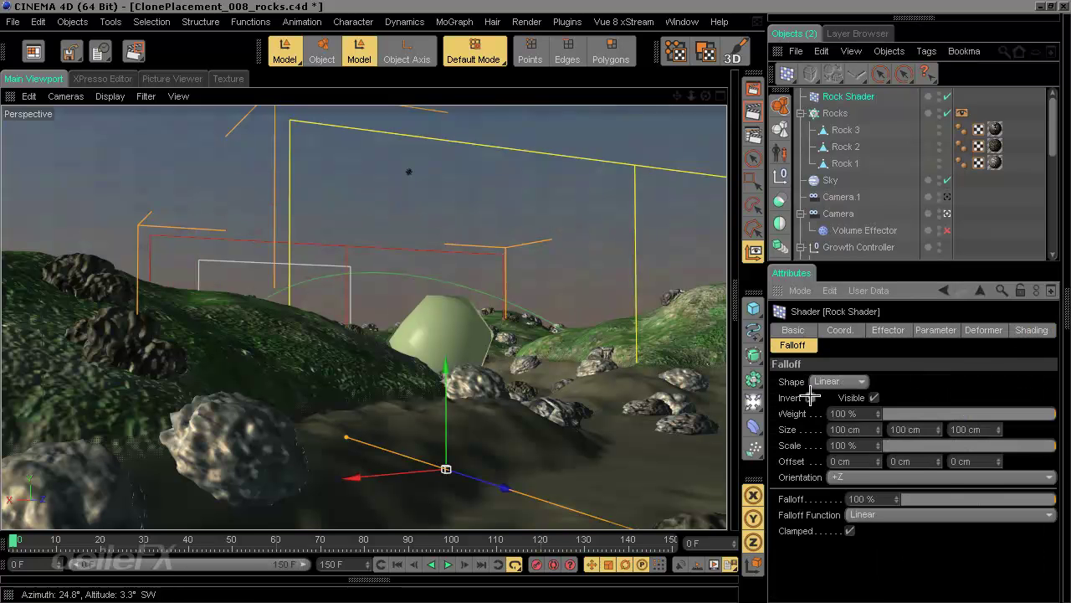
drag(999, 509, 961, 500)
drag(962, 415, 1035, 401)
Step: Set both the Maximum and Minimum of the Rock Shader to -100 % and turn off its falloff inversion
click(889, 330)
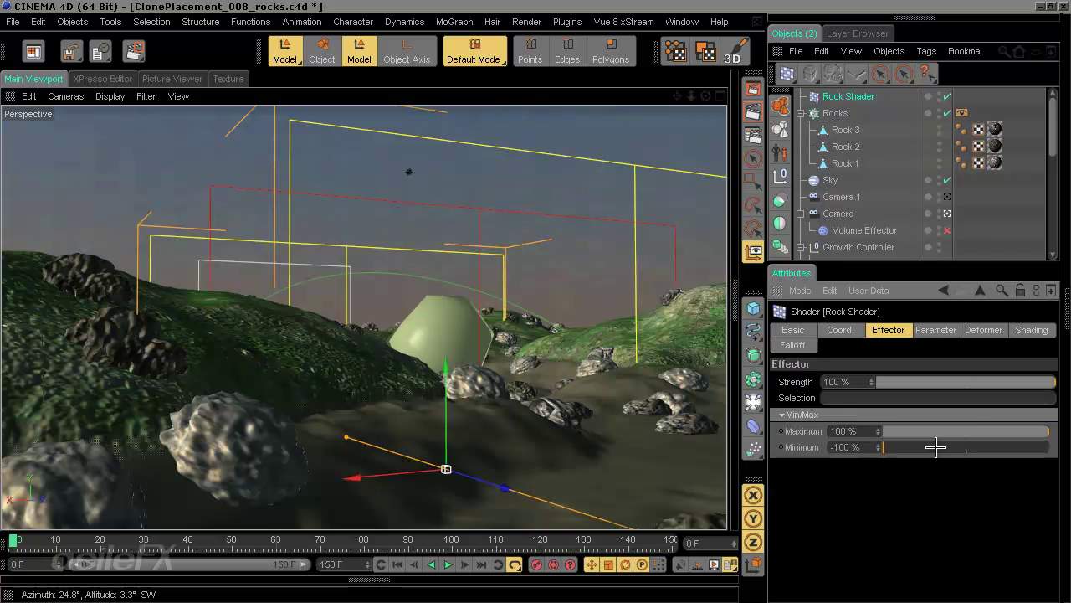
drag(936, 447, 820, 441)
drag(909, 431, 722, 418)
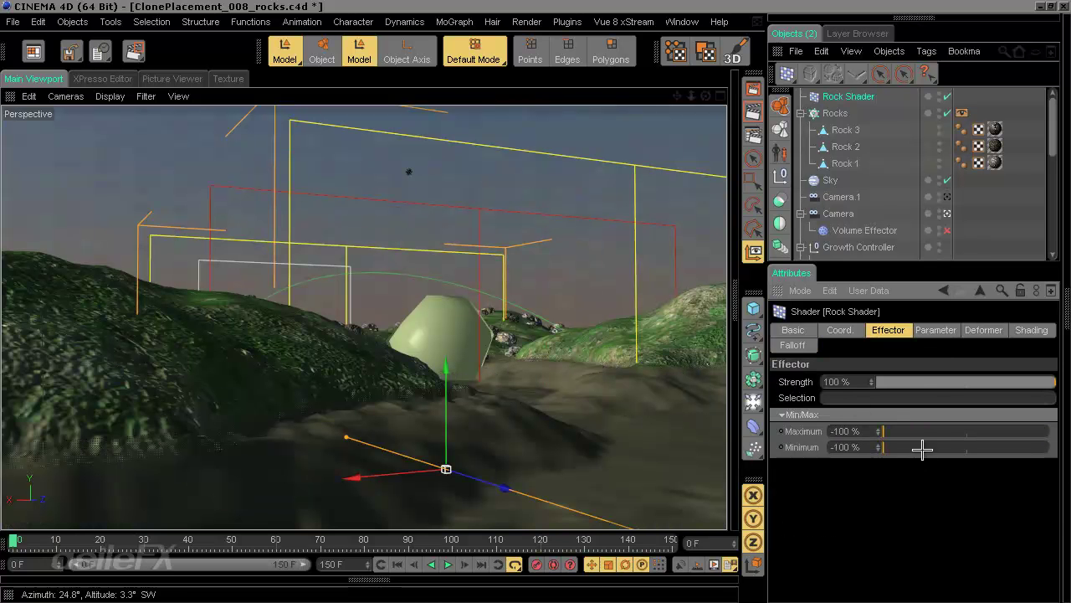
drag(921, 449, 708, 449)
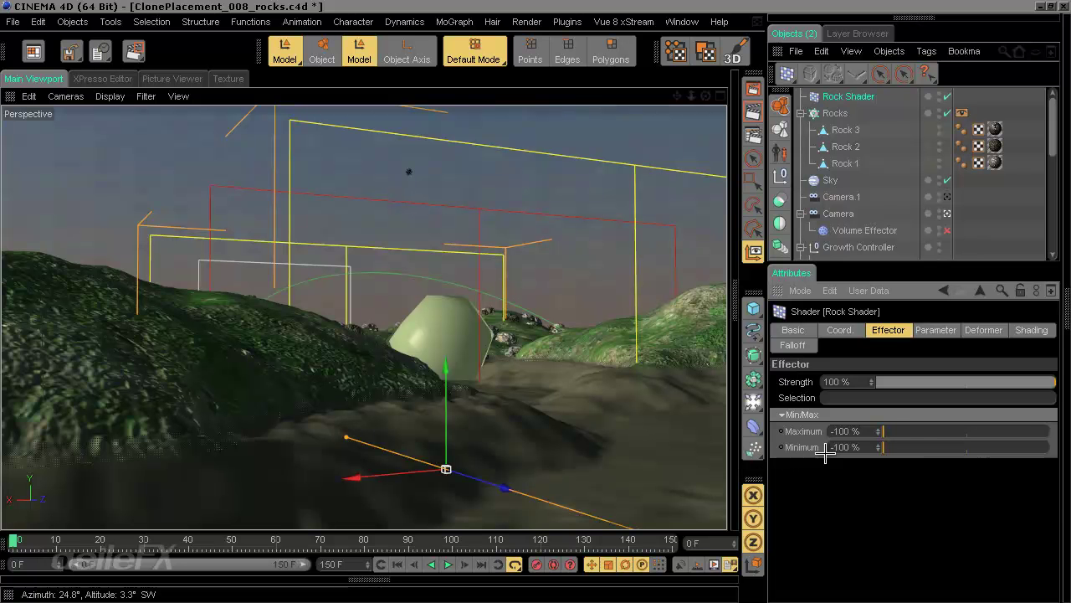
click(805, 345)
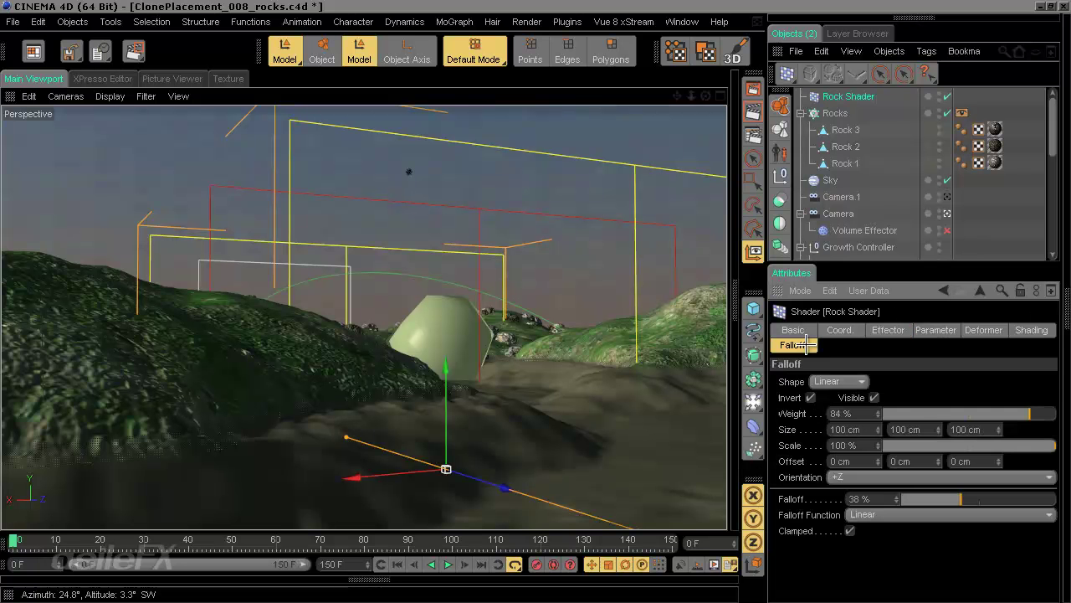
click(810, 398)
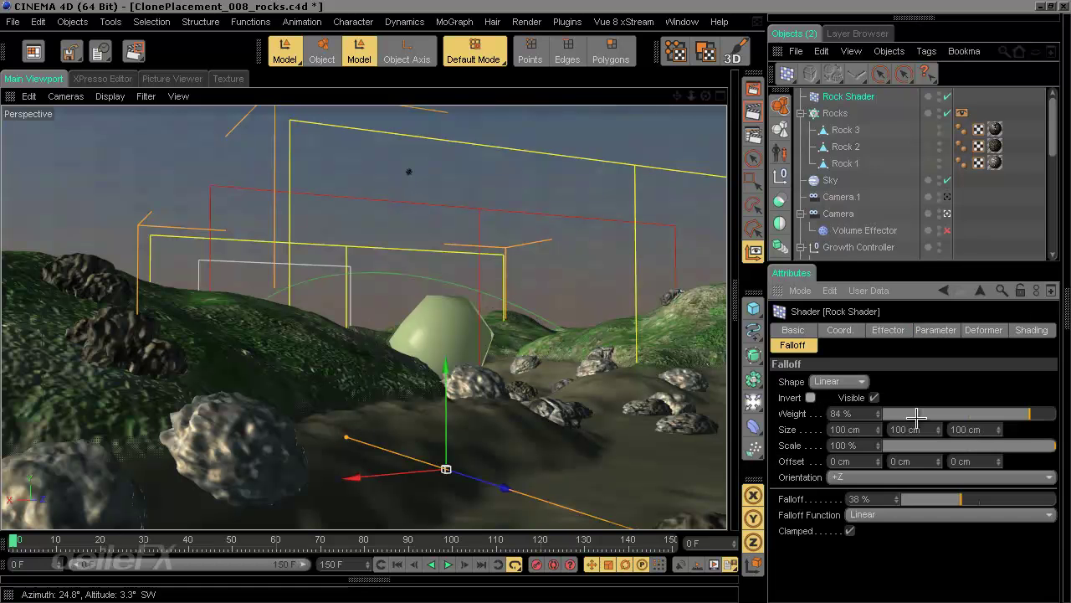
Step: Try a Minimum of 100 % on the Rock Shader and return it to -100 %
click(889, 329)
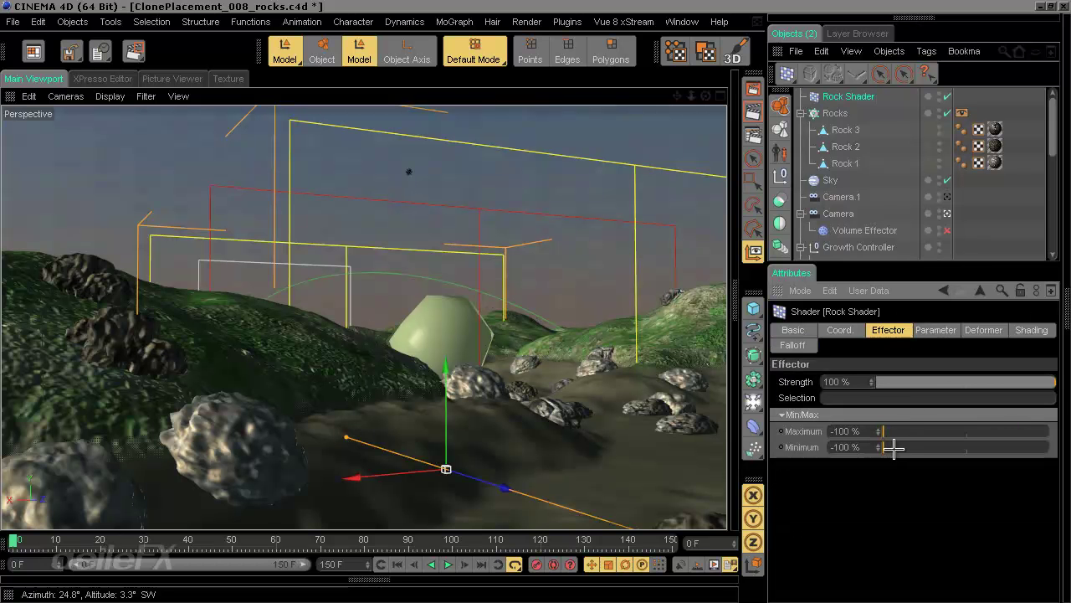
drag(885, 444, 1058, 435)
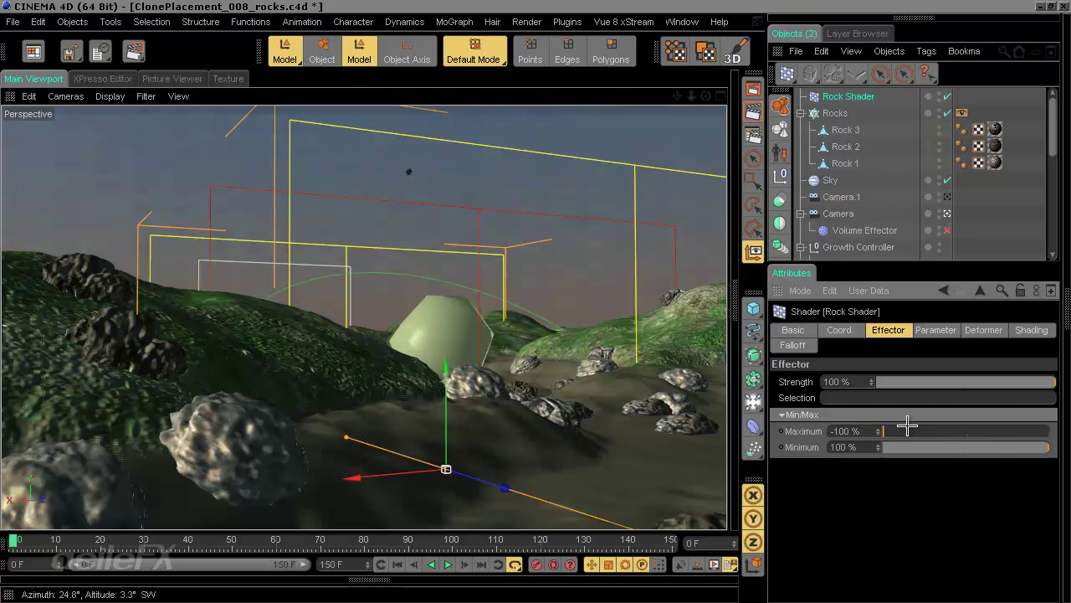
mouse_move(904, 430)
mouse_down()
mouse_move(1045, 431)
mouse_move(884, 433)
mouse_up()
drag(949, 446, 775, 440)
Step: Disable Invert Alpha in the Rock Shader's shading and set its falloff to 56 %
click(1029, 333)
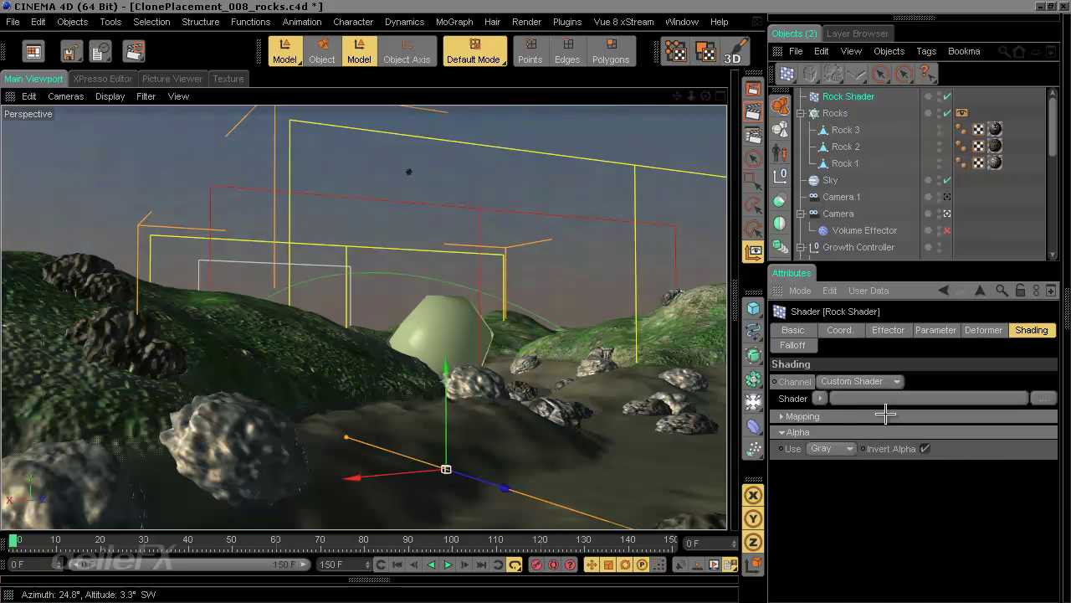
click(925, 449)
click(802, 345)
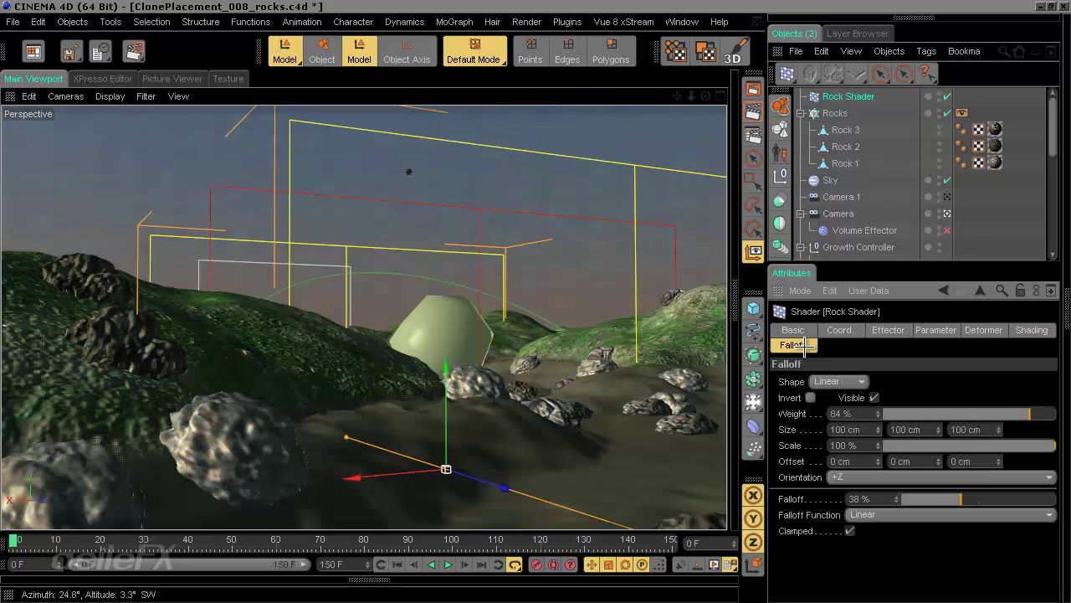
drag(946, 500, 989, 500)
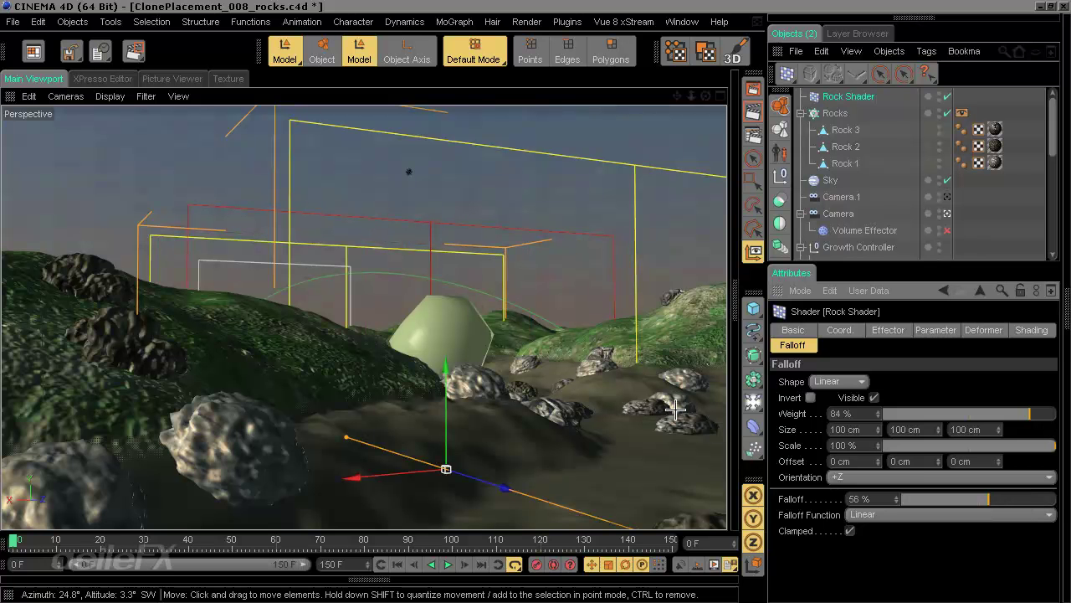
Step: Orient the Rock Shader's falloff to +Y and move the effector upward along its Y axis
click(862, 476)
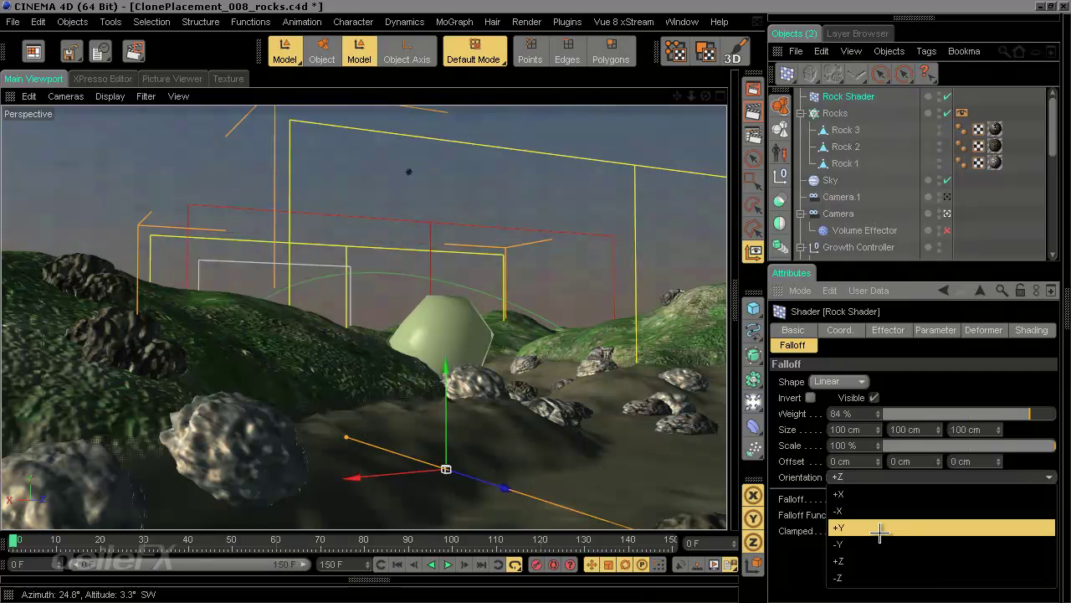
click(877, 537)
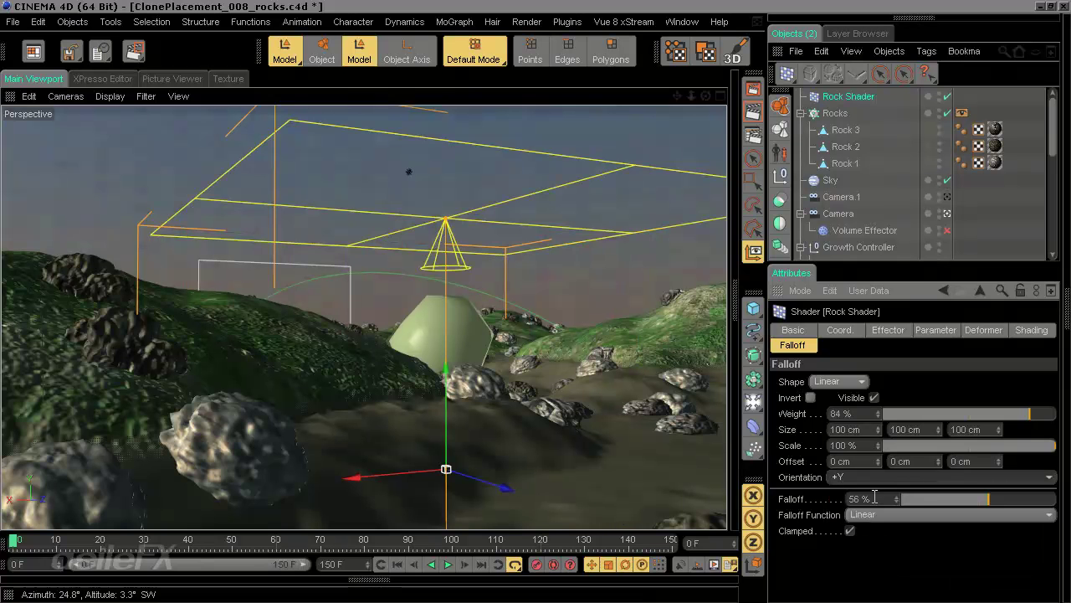
drag(449, 359, 537, 299)
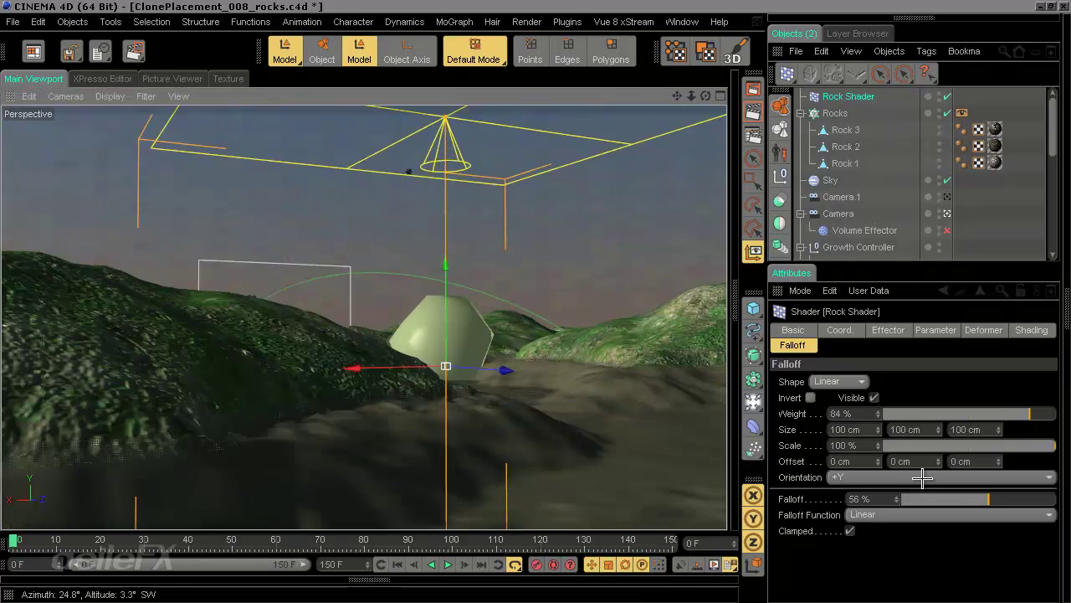
Step: Switch the Rock Shader's falloff orientation to -Y and raise the effector above the dome-shaped object
click(922, 477)
click(889, 546)
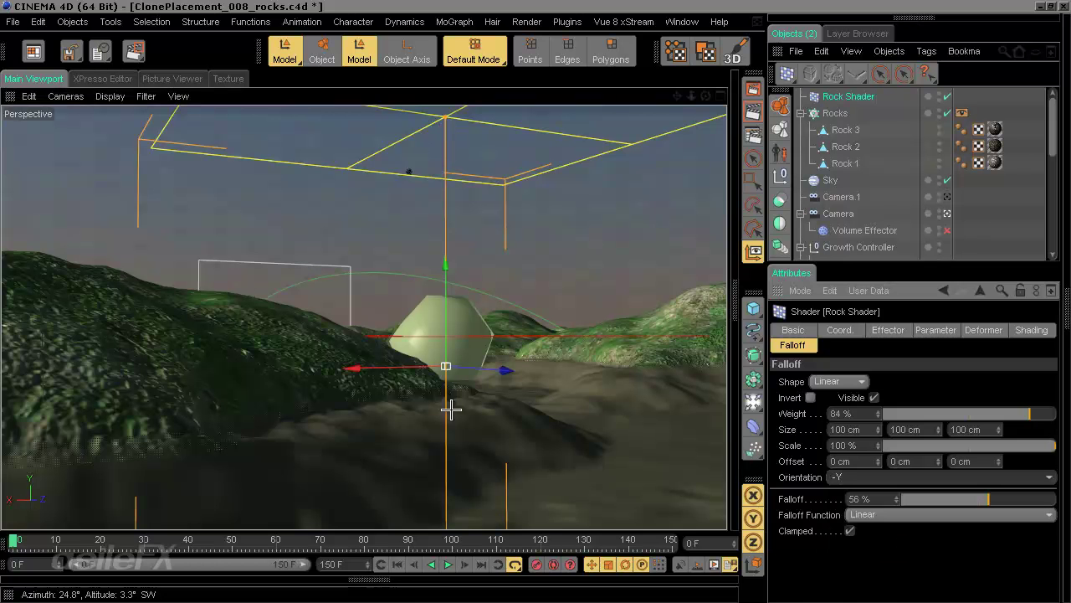
drag(447, 302, 539, 302)
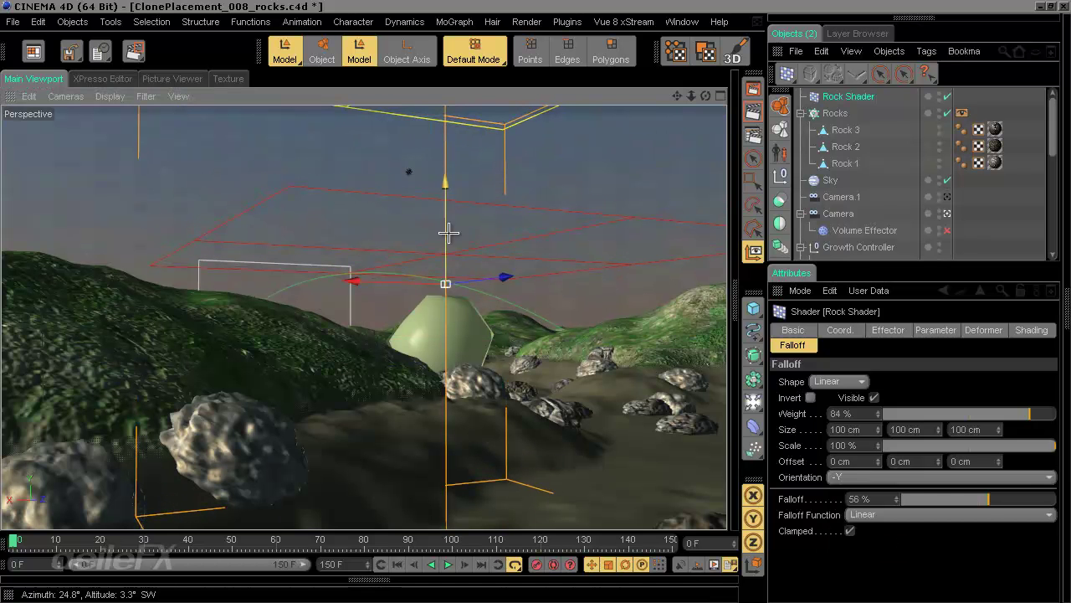
Step: Narrow the Rock Shader's falloff to 9 % and raise the effector until rocks cover only the low ground
drag(977, 499, 948, 499)
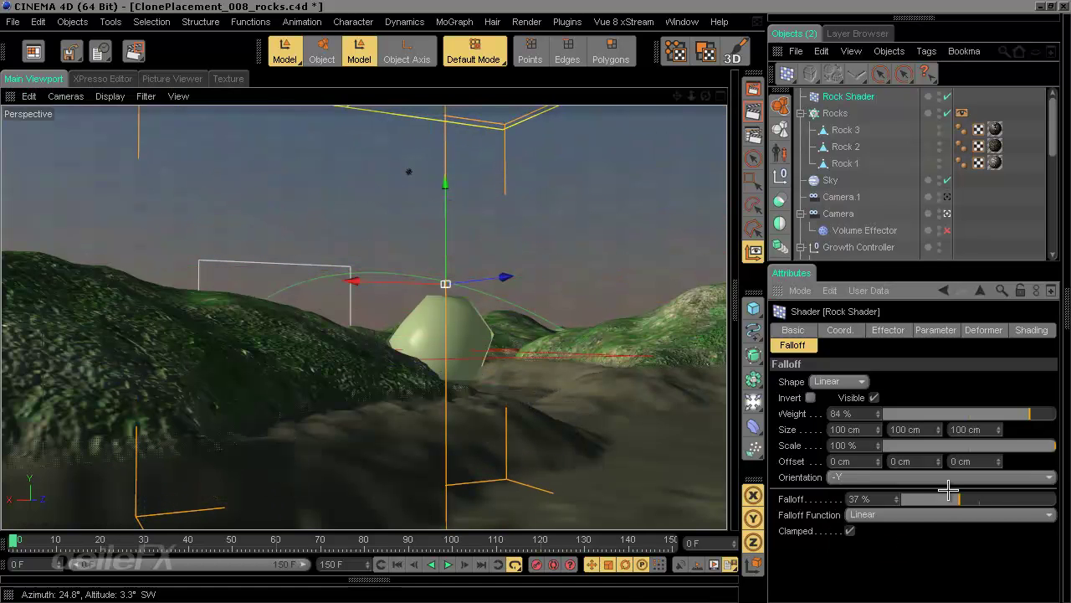
drag(535, 299, 536, 301)
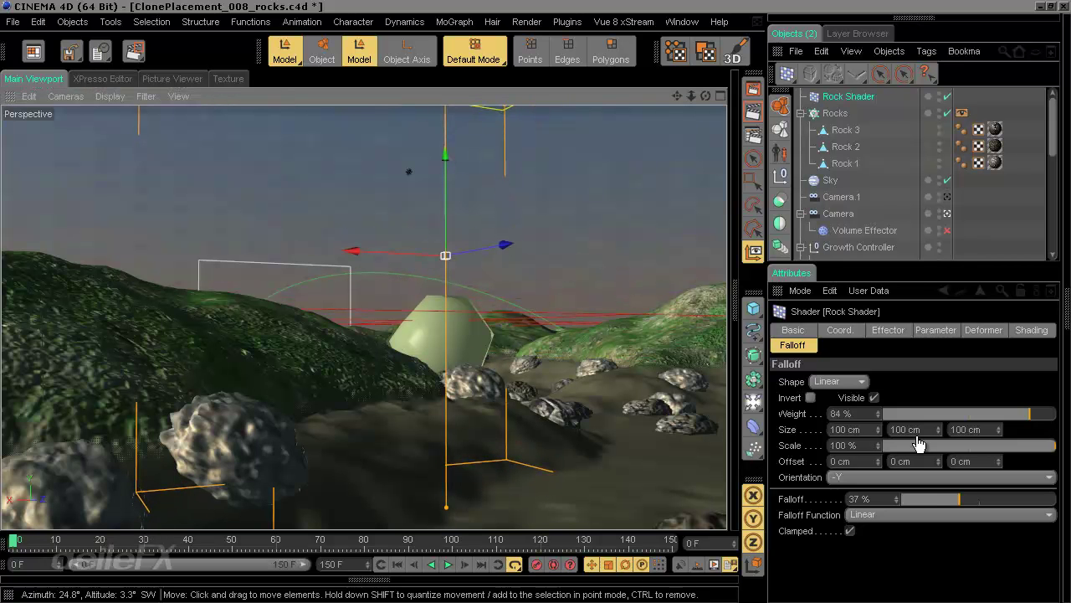
drag(934, 500, 927, 499)
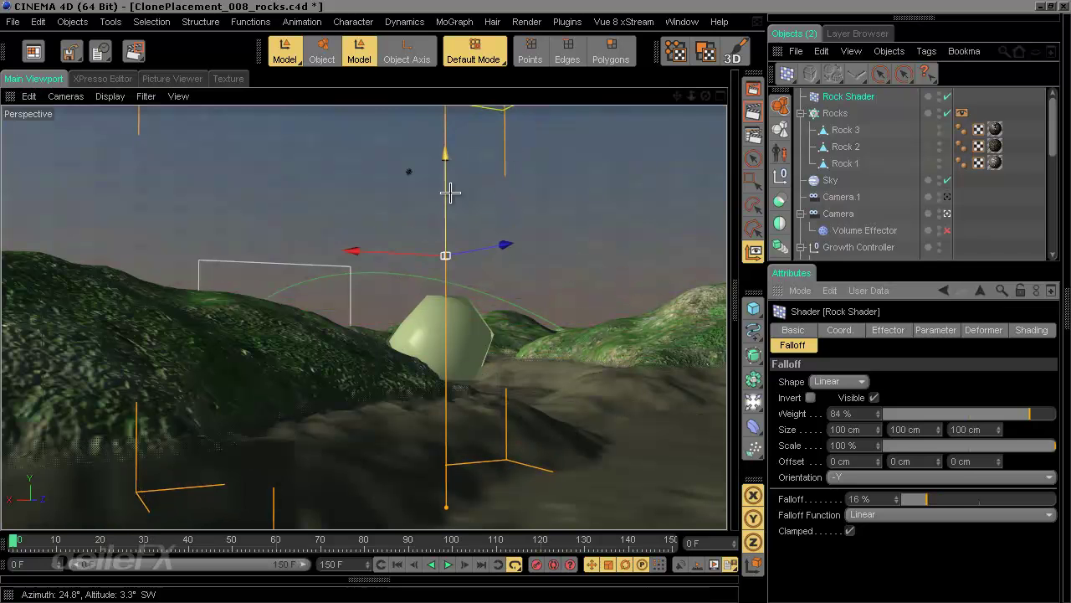
drag(447, 191, 538, 305)
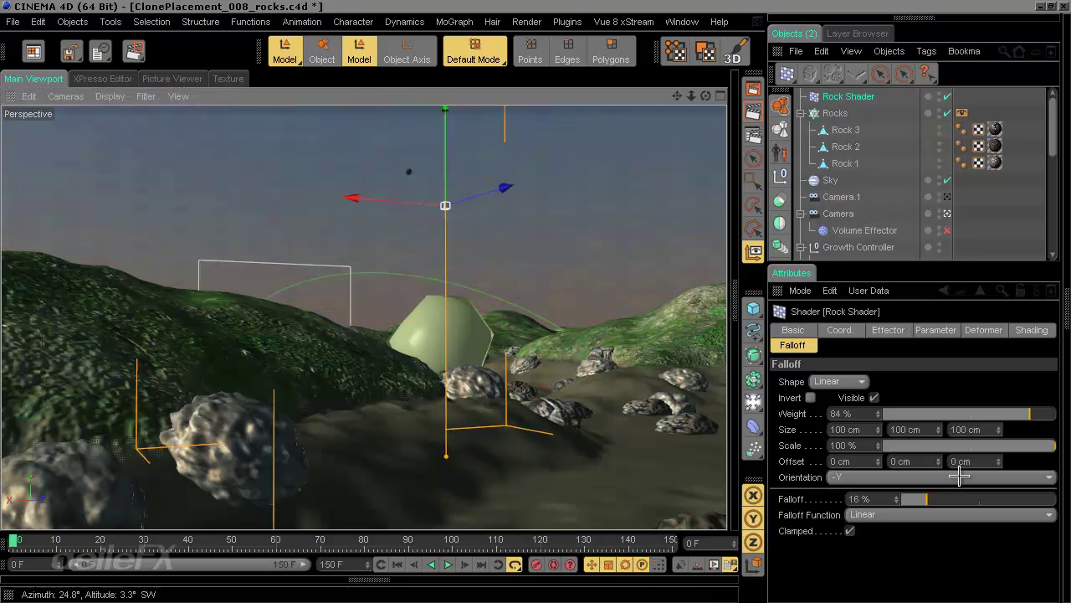
drag(924, 500, 916, 500)
drag(445, 167, 533, 304)
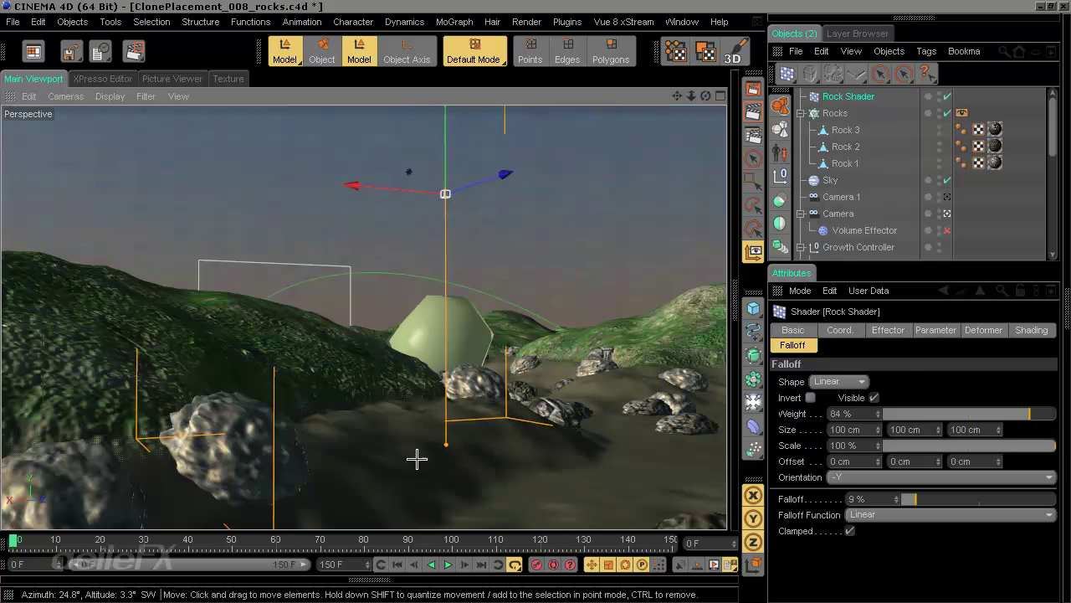
Step: Toggle the Rock Shader's falloff inversion on and off to compare the rock distribution, leaving it off
click(810, 398)
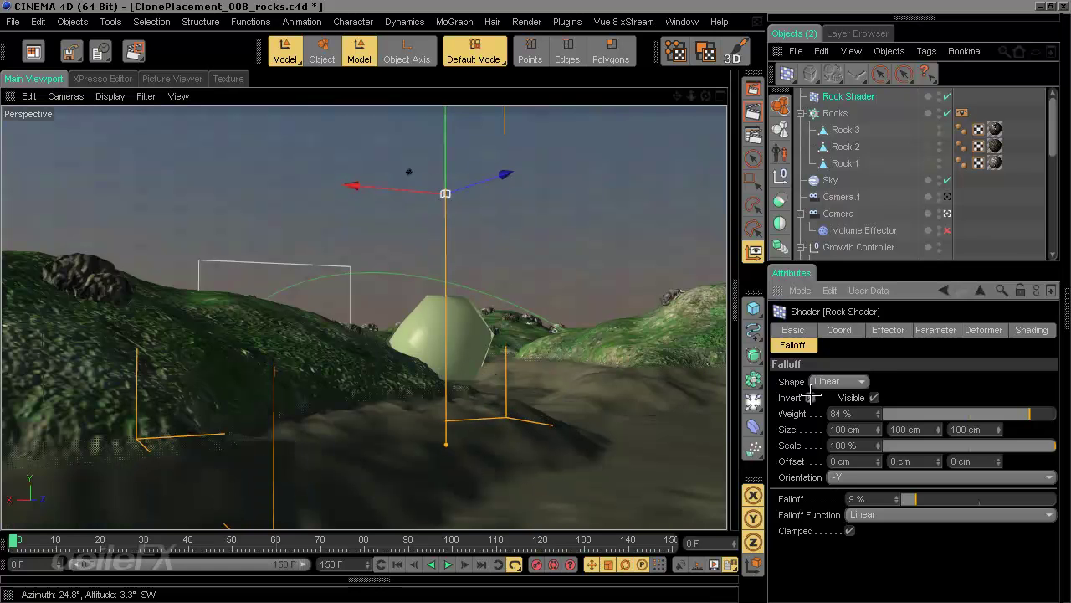
click(810, 398)
click(810, 397)
click(810, 398)
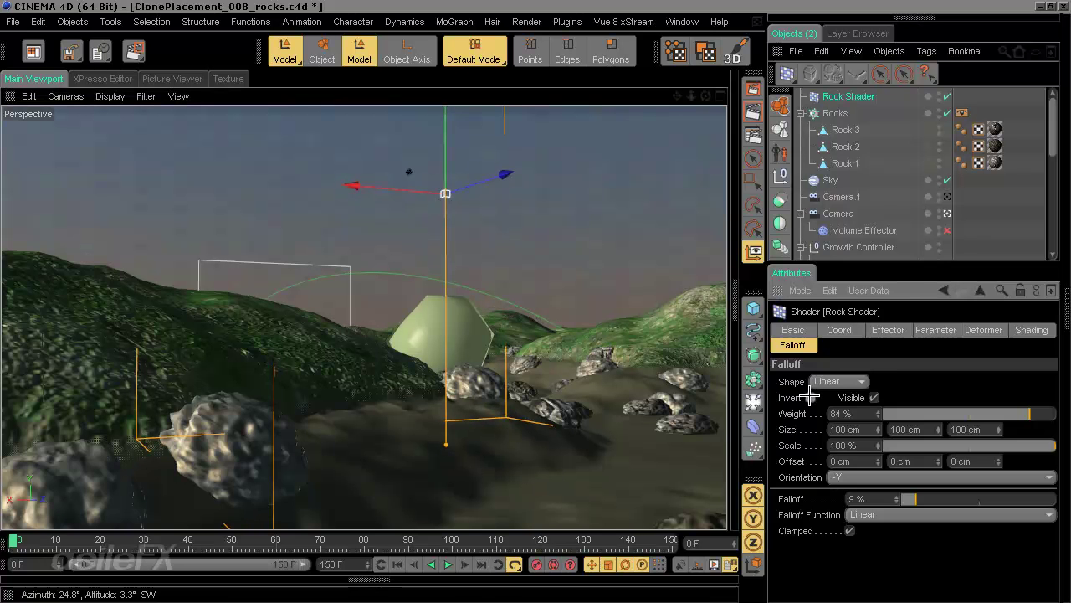
click(810, 398)
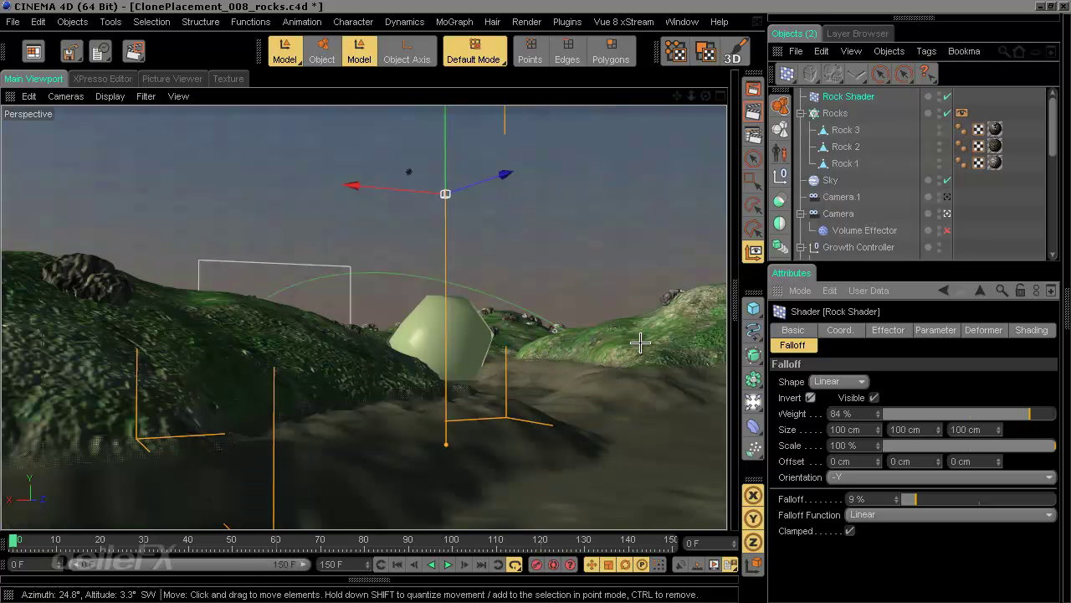
click(811, 397)
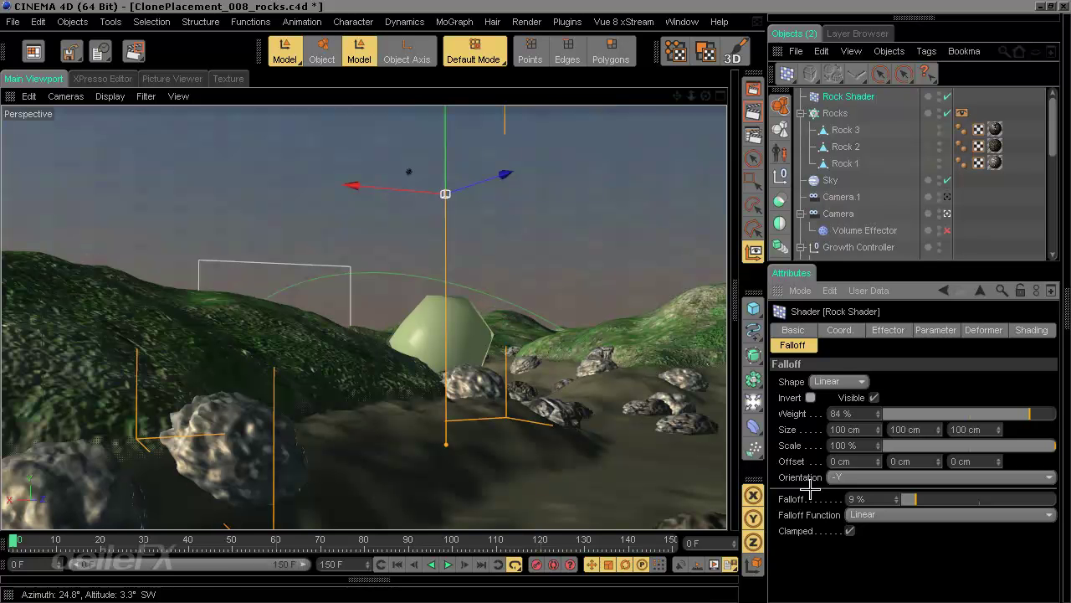
Step: Try other Minimum and Maximum values on the Rock Shader and return both to -100 %
click(889, 330)
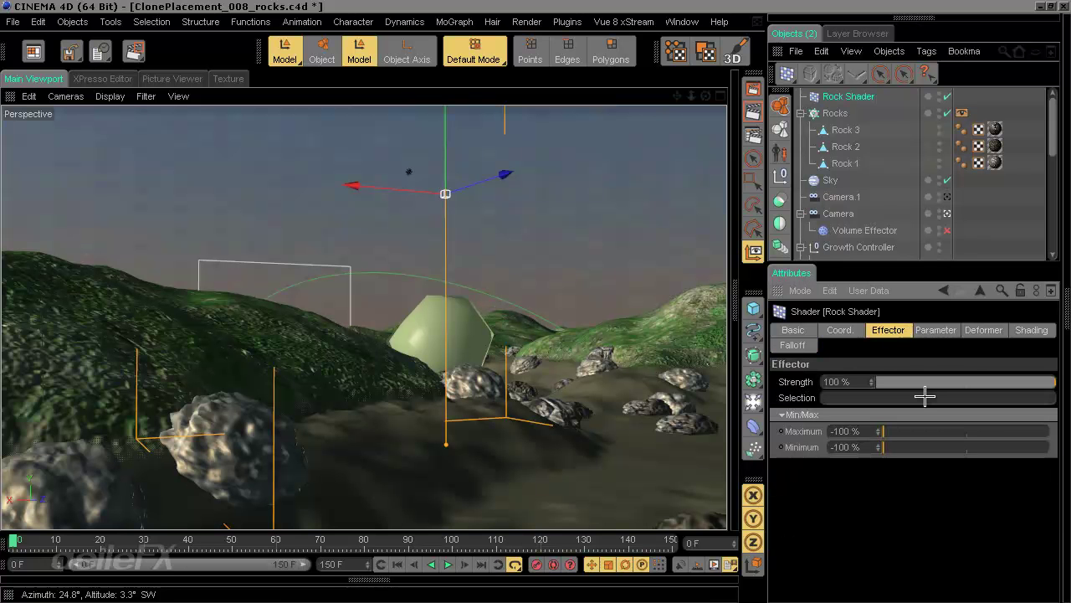
drag(885, 447, 774, 447)
drag(929, 431, 873, 424)
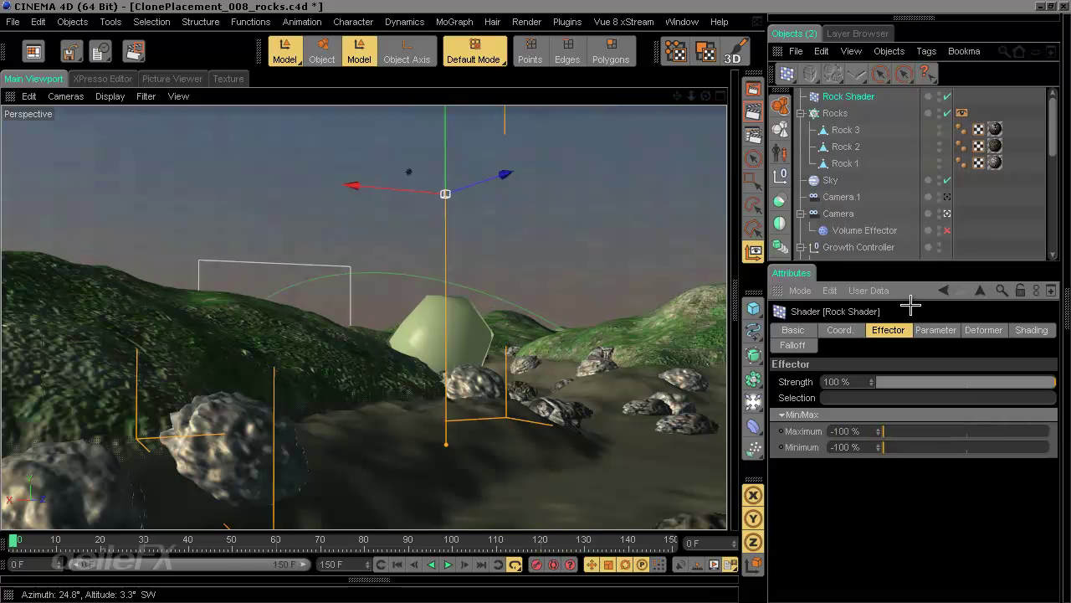
Step: Set the Rocks cloner's clone count to 5000
click(1028, 173)
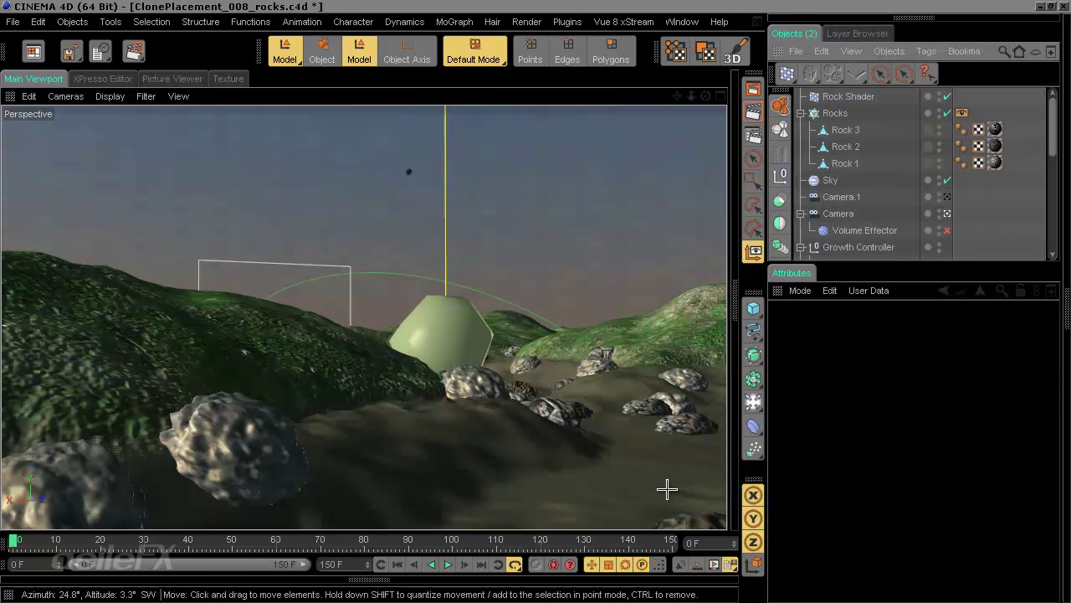
click(836, 113)
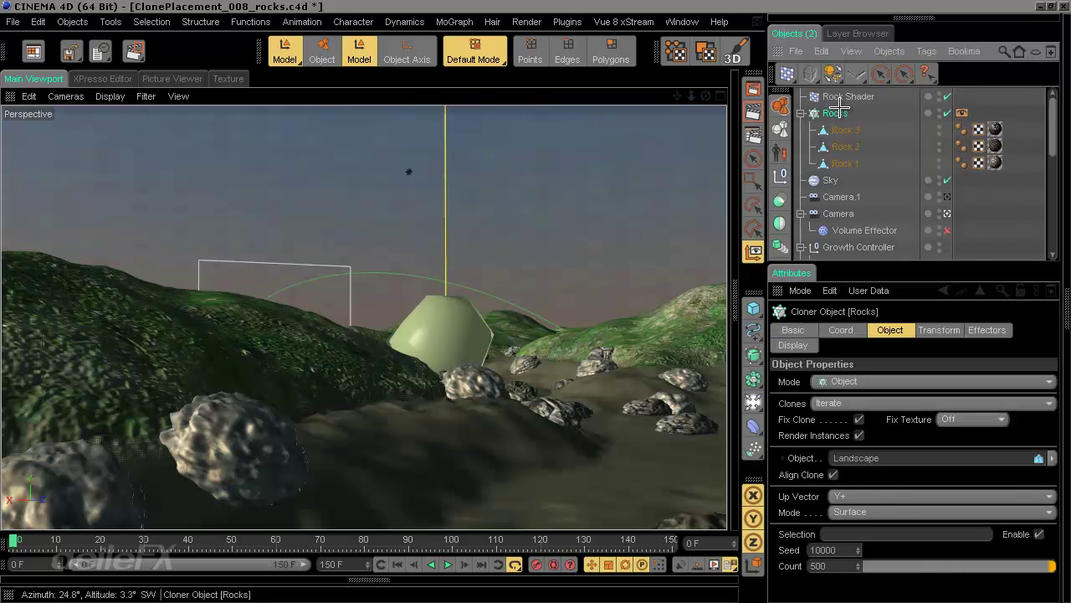
click(836, 565)
text(0)
key(Return)
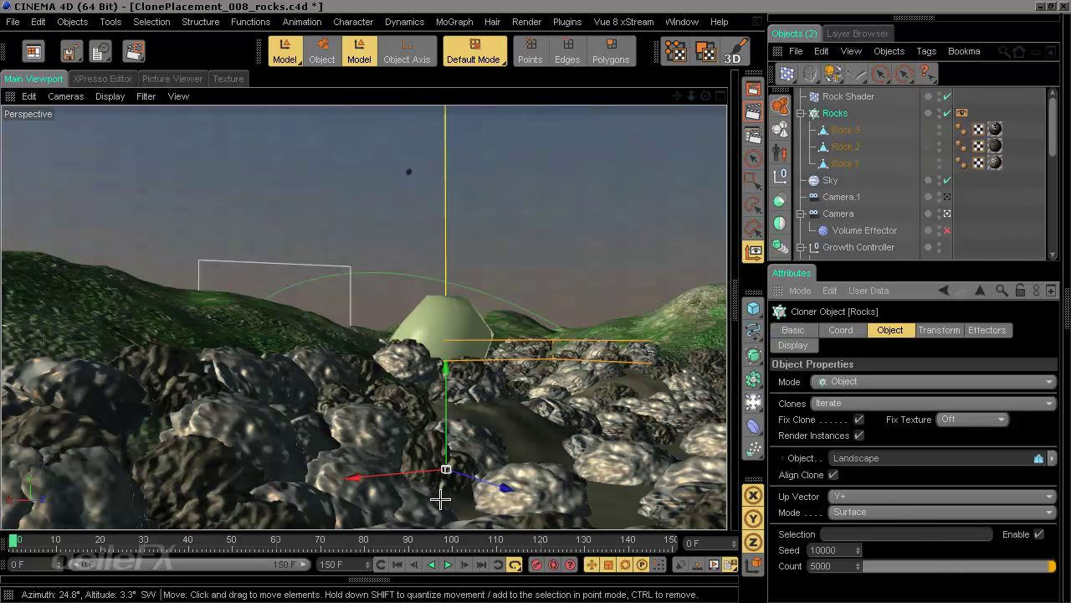
Step: Lower the Rock Shader effector slightly so that fewer rocks climb the slopes, and deselect it
click(848, 96)
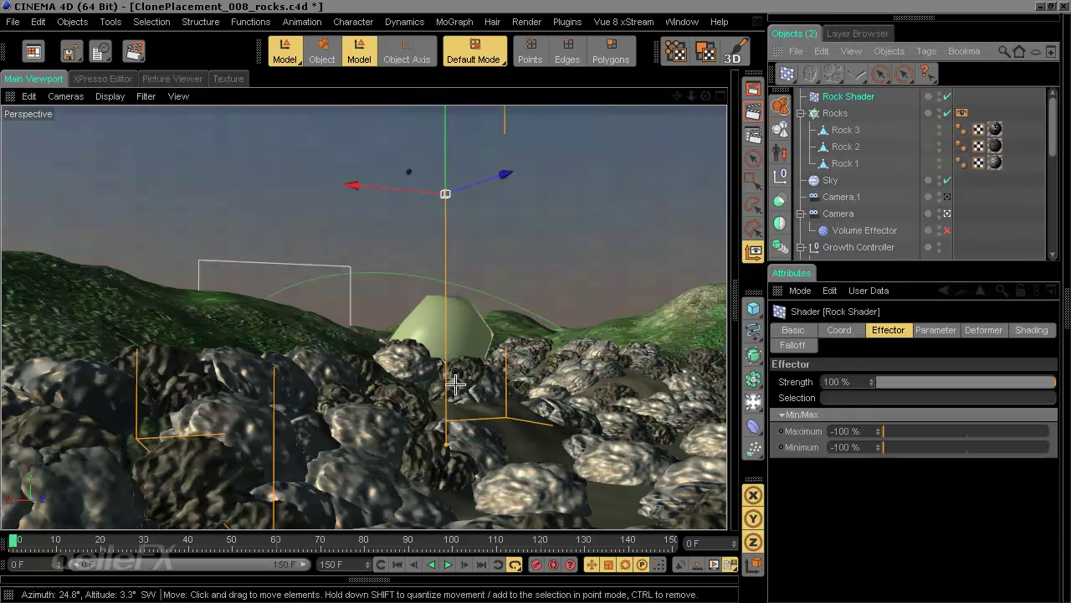
drag(454, 159, 538, 303)
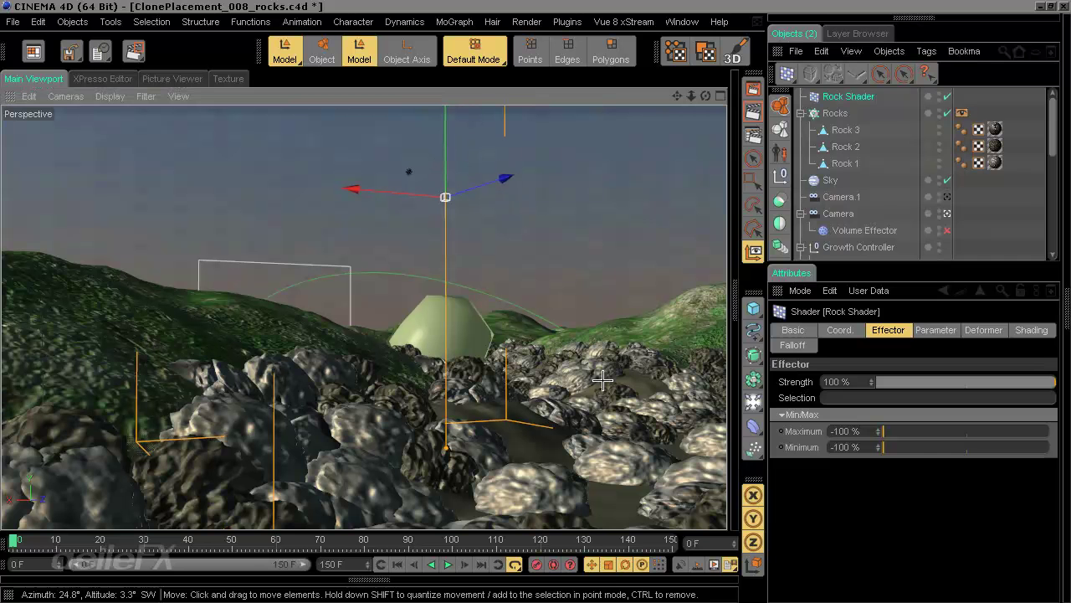
click(1038, 124)
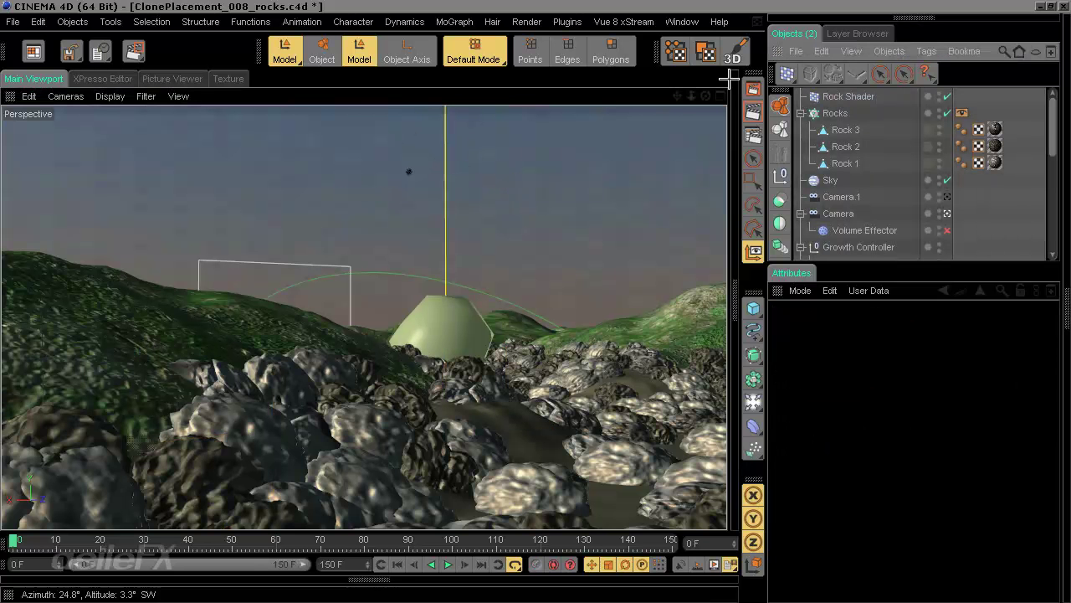
Step: Add a Random effector with nothing selected and rename it Rock Rotation
click(786, 74)
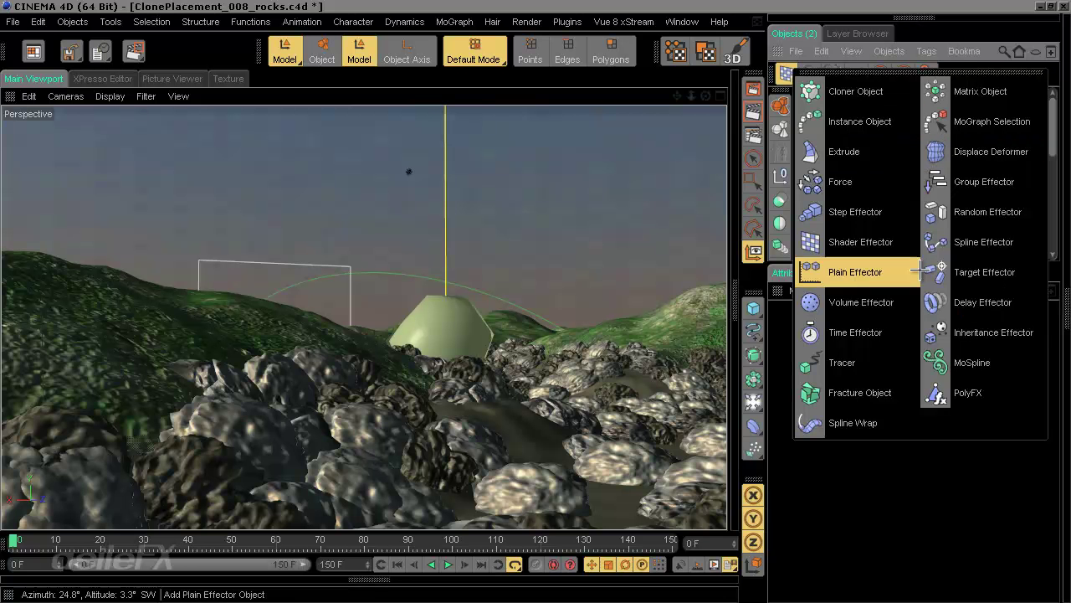
click(963, 212)
double_click(852, 98)
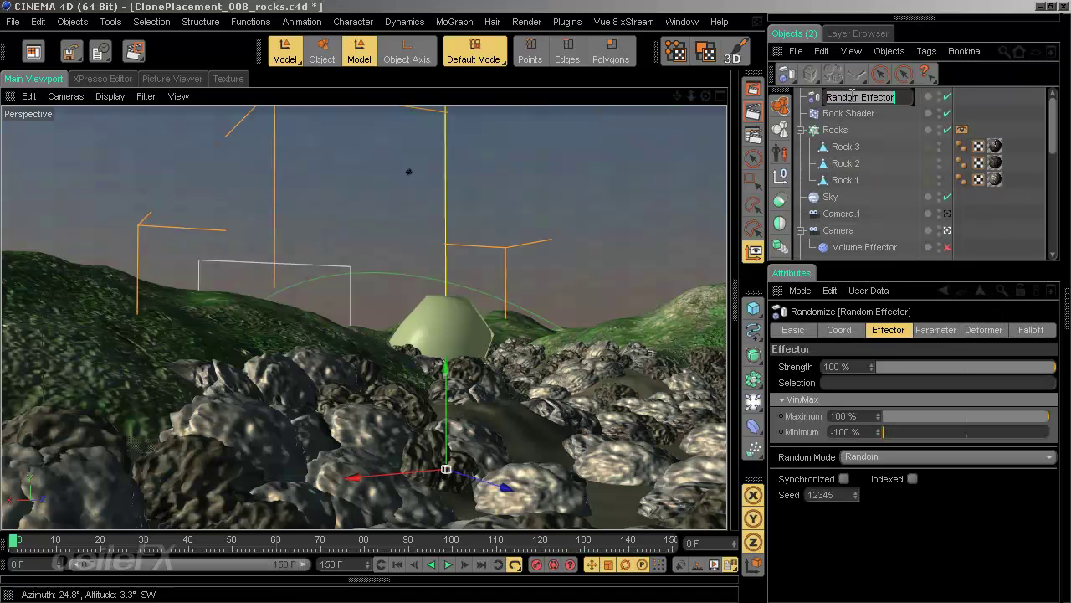
text(Ro)
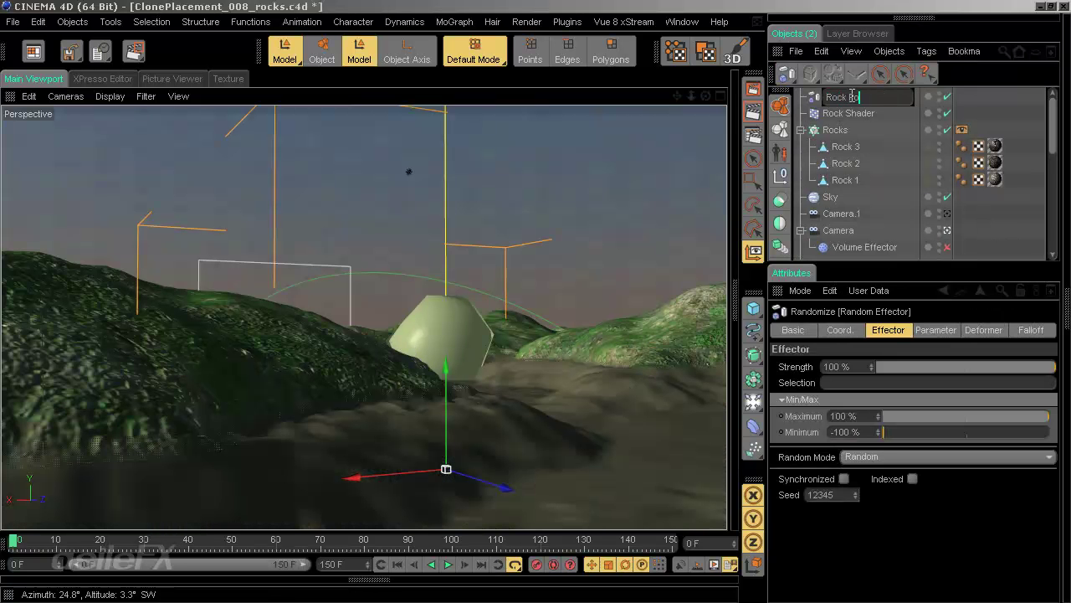
text(ck Rotation)
key(Return)
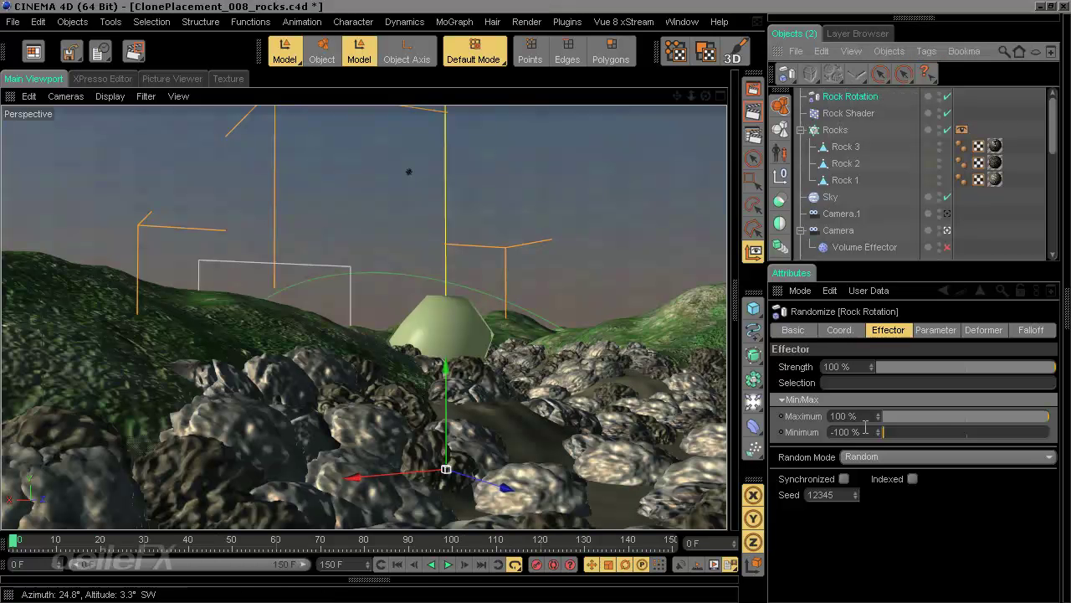
Step: Assign the Rock Rotation effector to the Rocks cloner's effector list, below Rock Shader
click(835, 130)
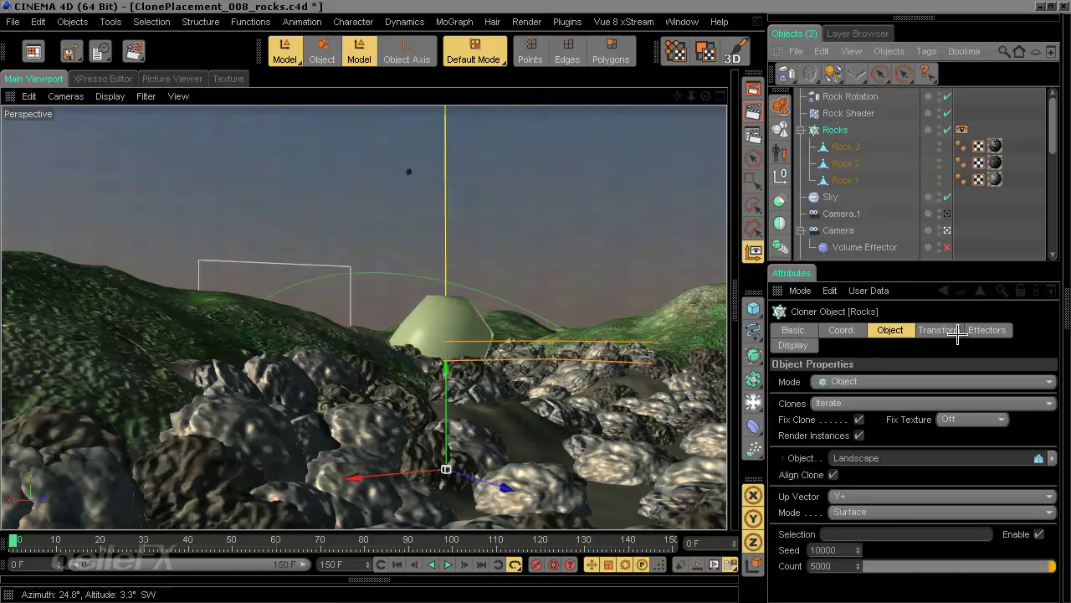
click(969, 330)
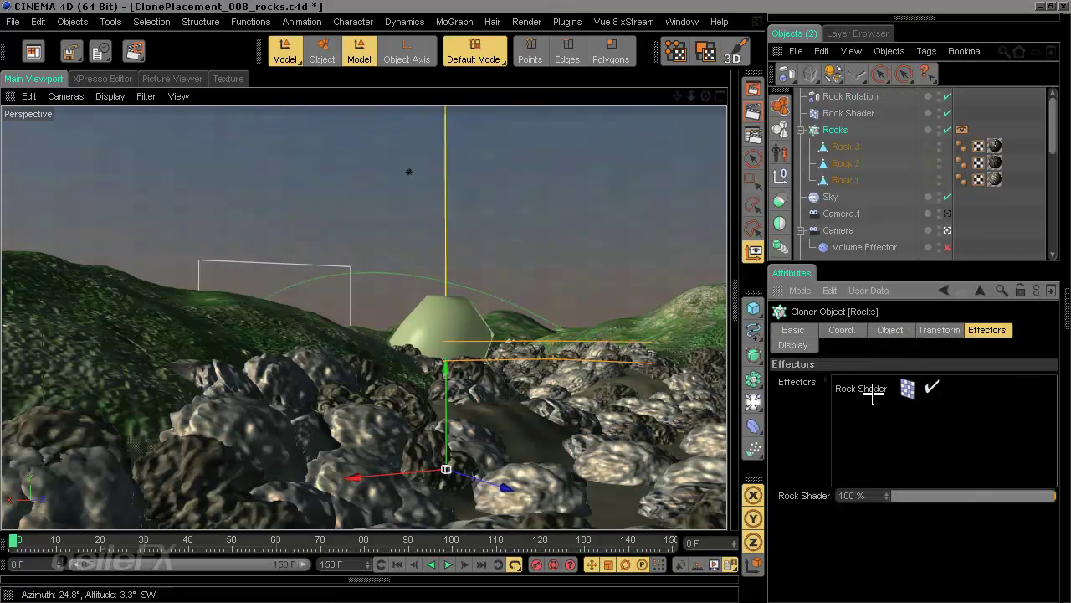
drag(845, 96, 885, 402)
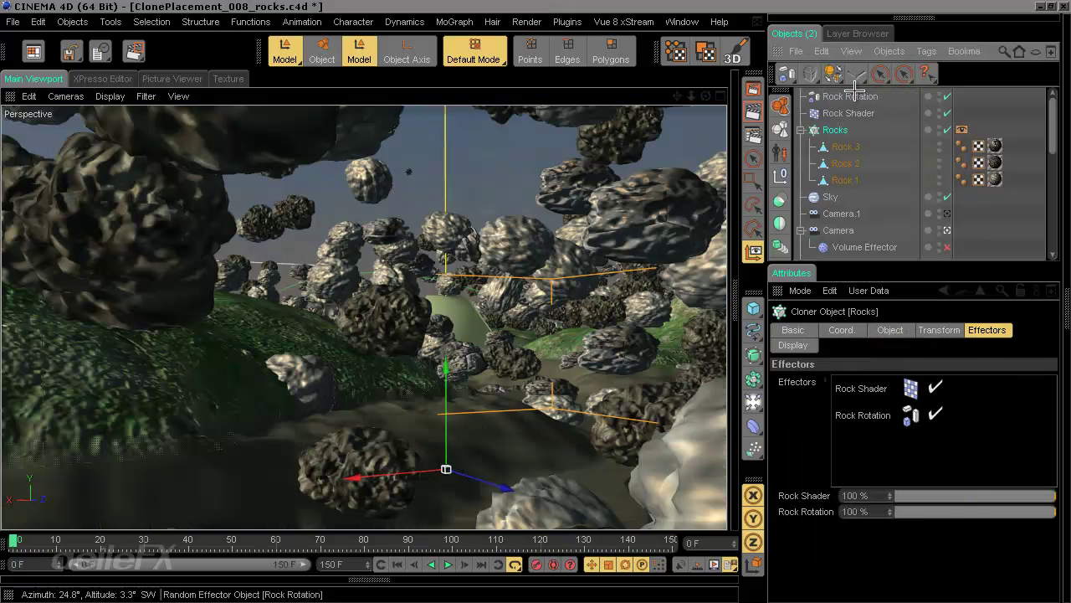
Step: Turn off position on Rock Rotation and enable rotation with H 545°, P 456° and B 123°
click(852, 94)
click(932, 329)
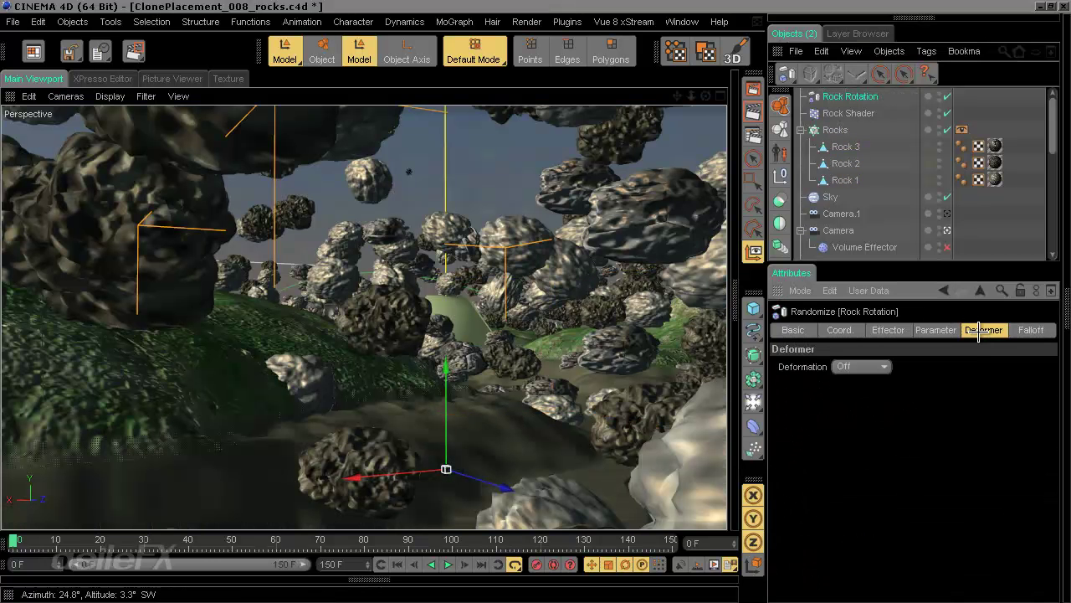
click(826, 398)
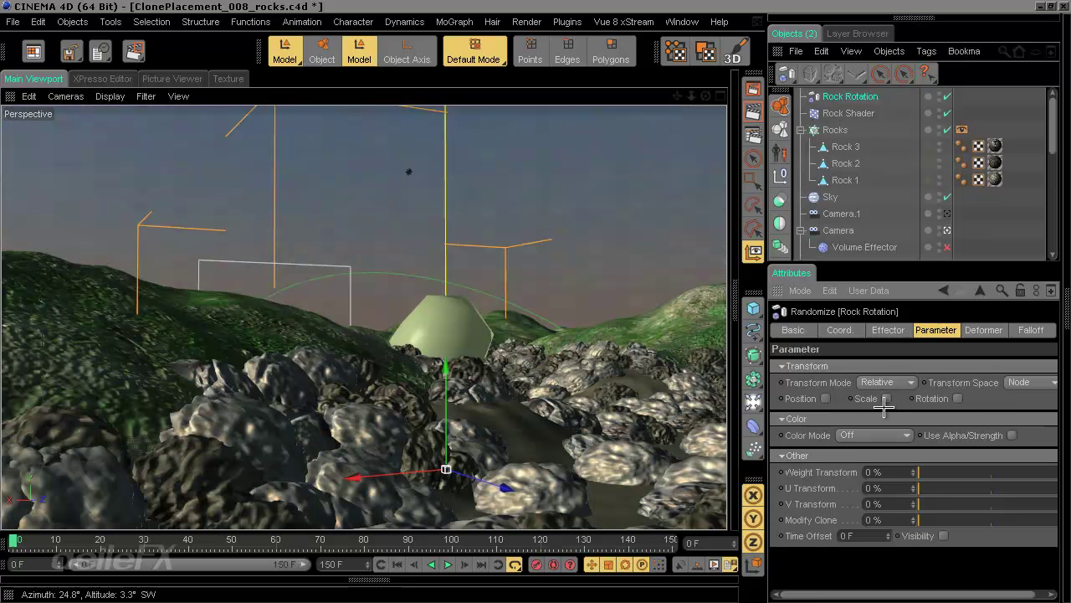
click(958, 398)
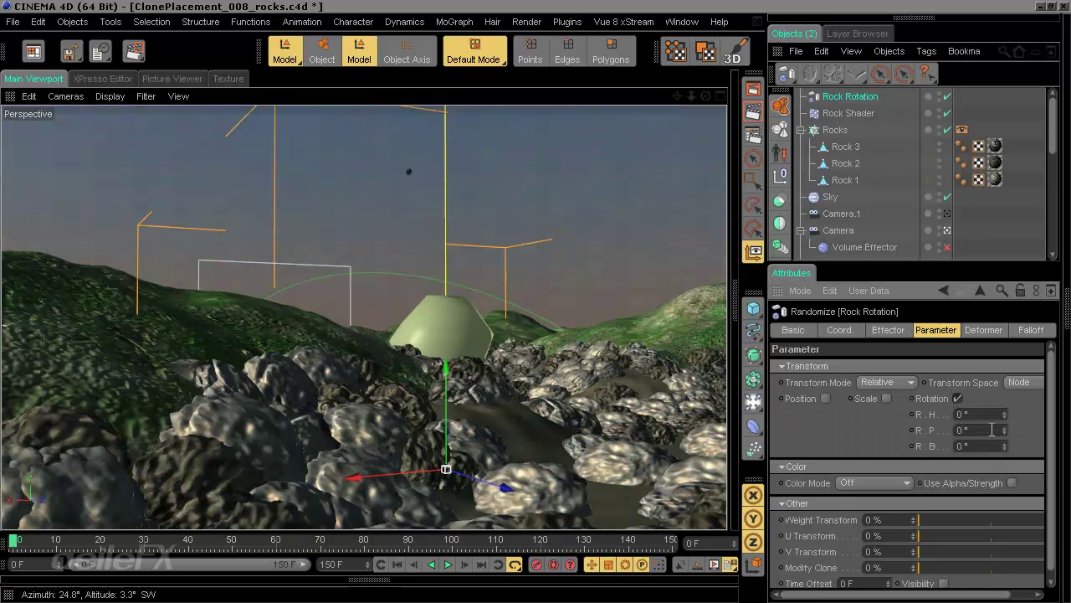
double_click(971, 414)
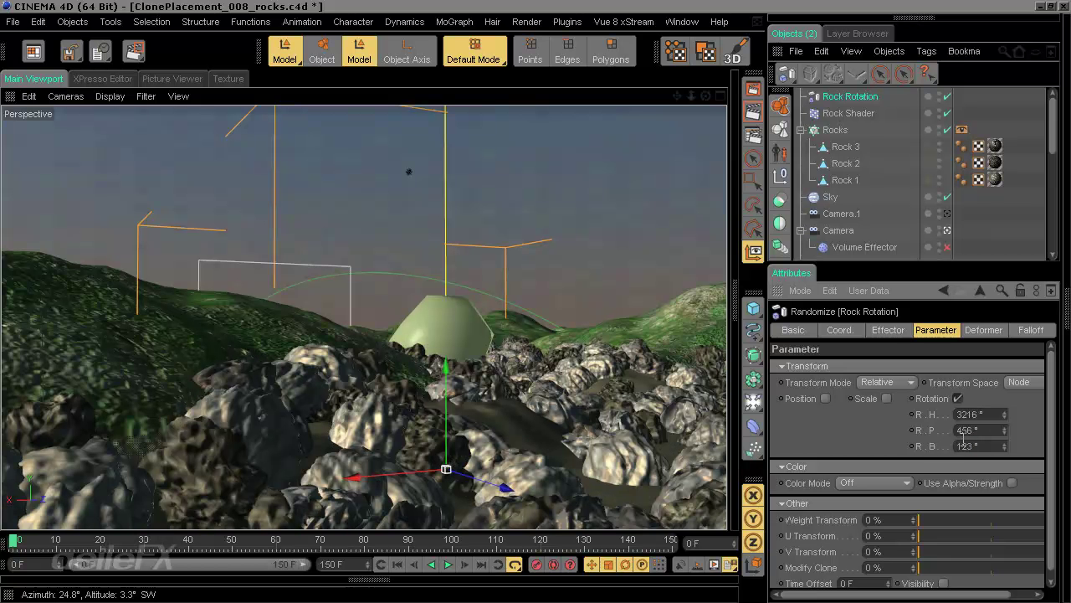
key(Return)
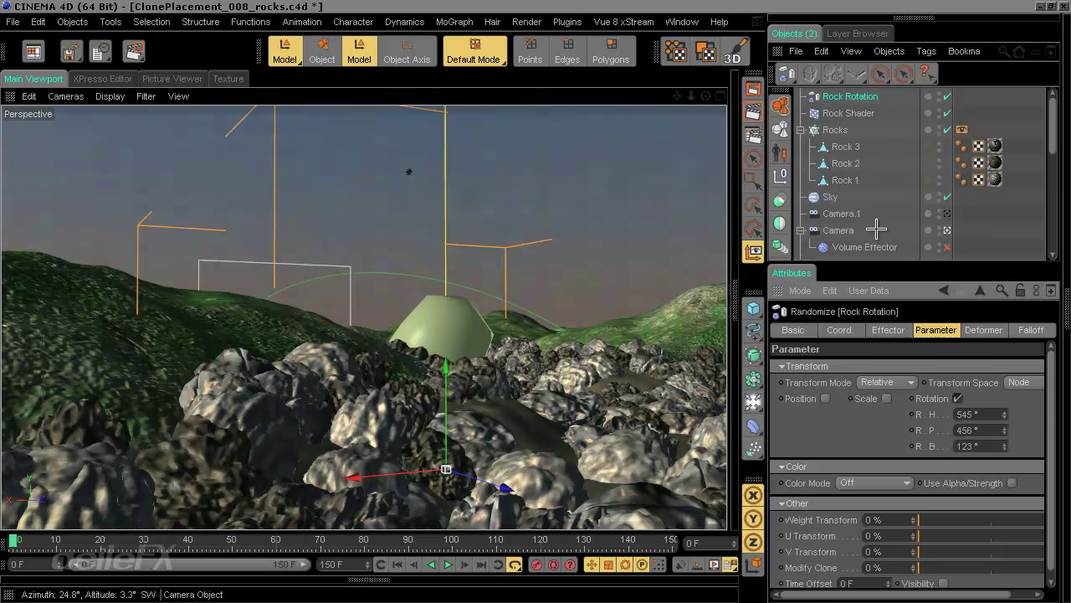
Step: Enable Indexed randomness on Rock Rotation and try the Synchronized option, leaving Synchronized off
click(890, 330)
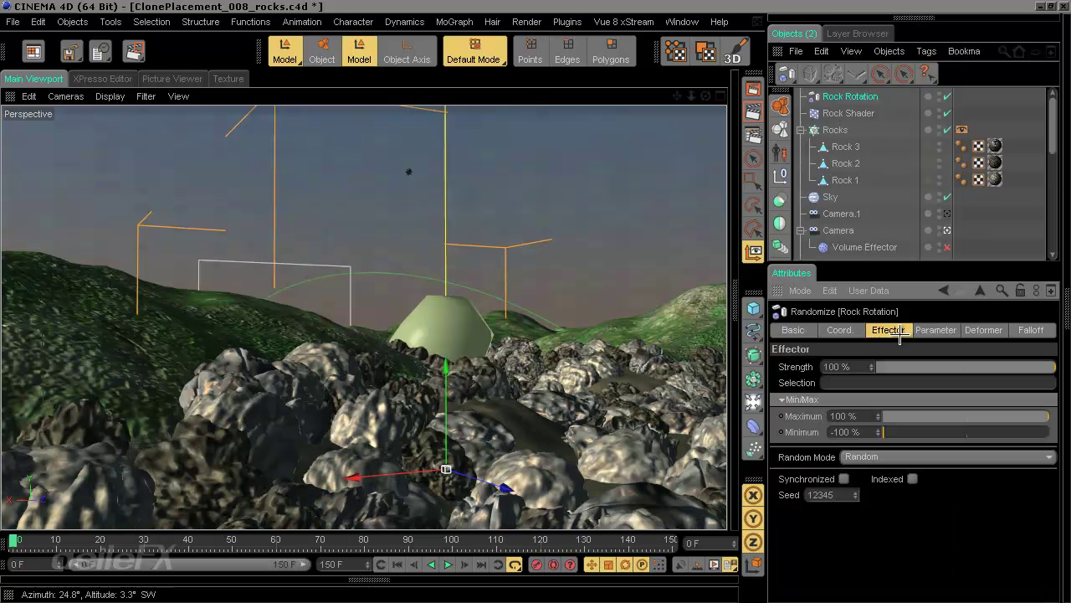
click(916, 479)
click(843, 478)
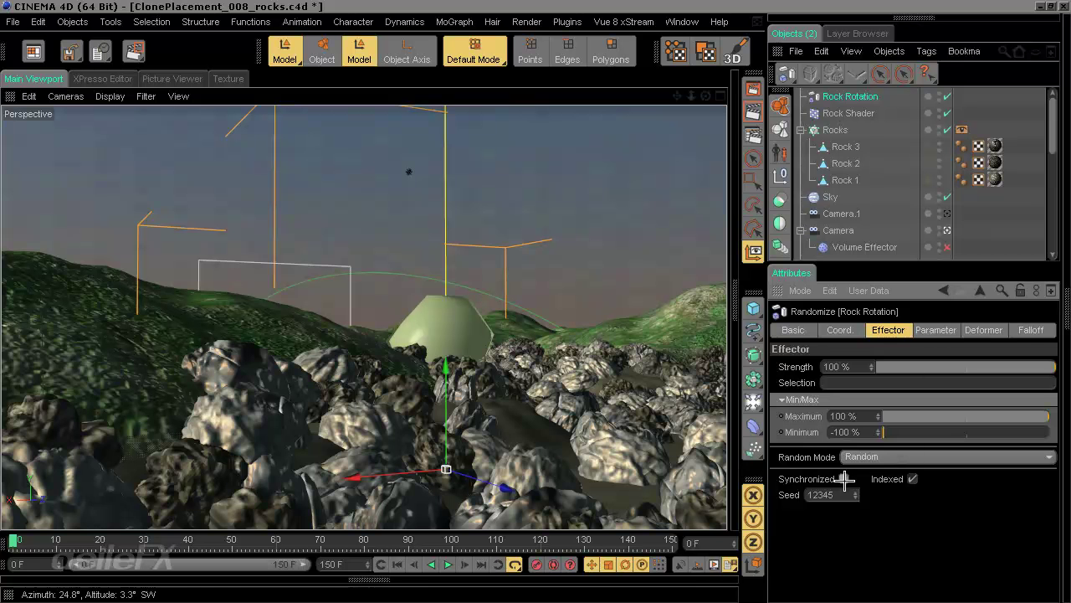
click(844, 478)
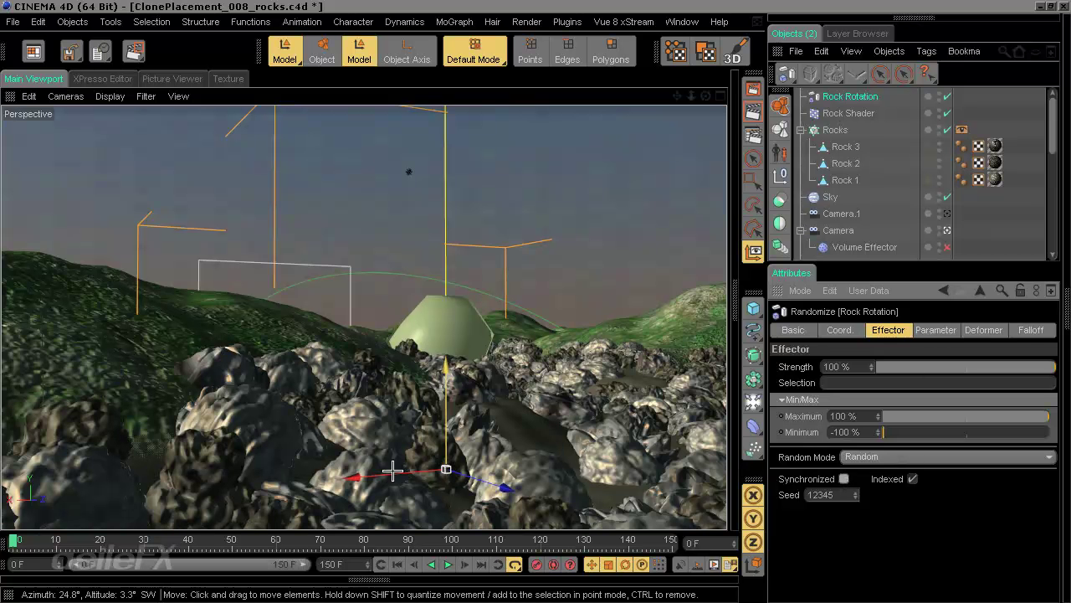
Step: Try the Gaussian random mode on Rock Rotation and switch it to Sorted
click(866, 457)
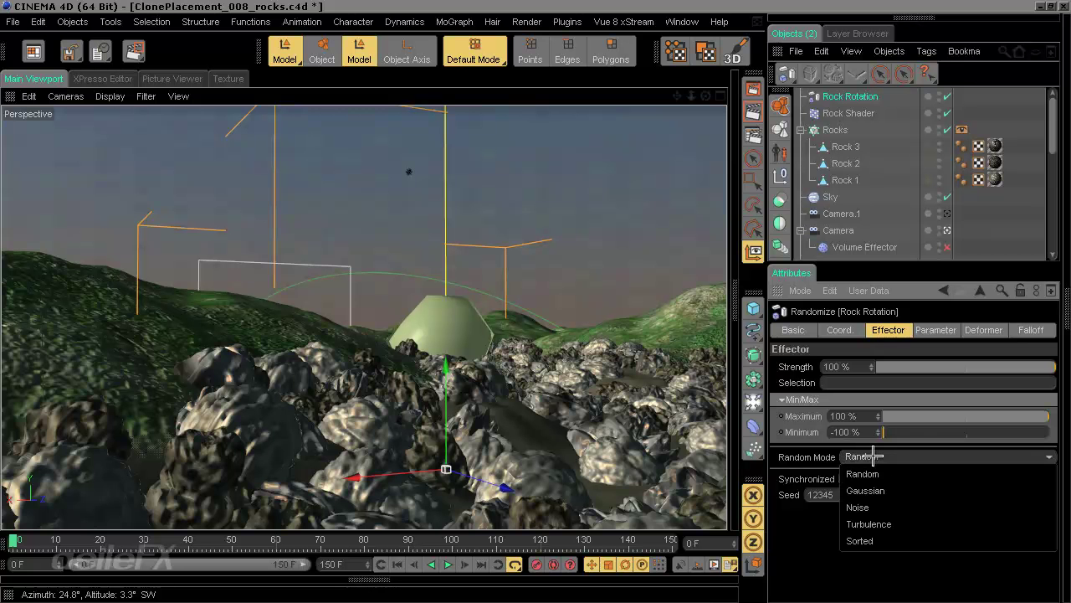
click(862, 488)
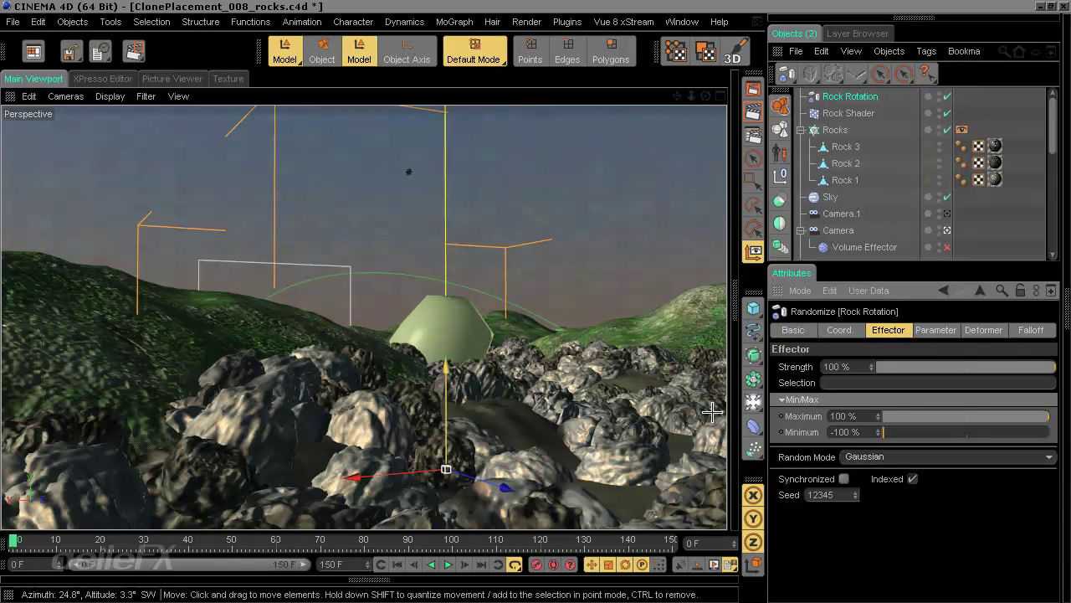
click(865, 456)
click(893, 539)
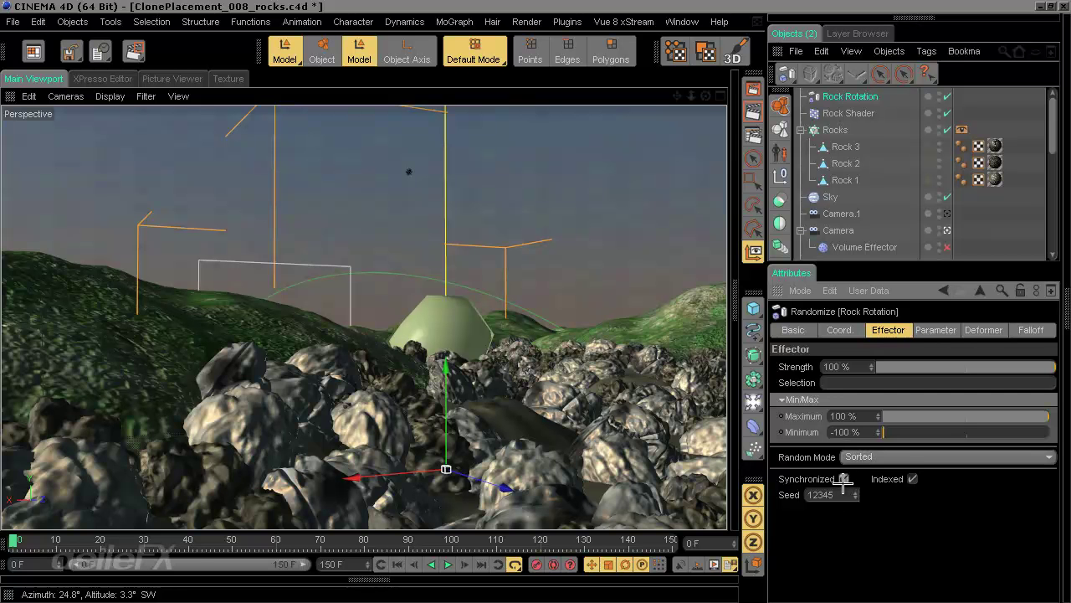
click(907, 479)
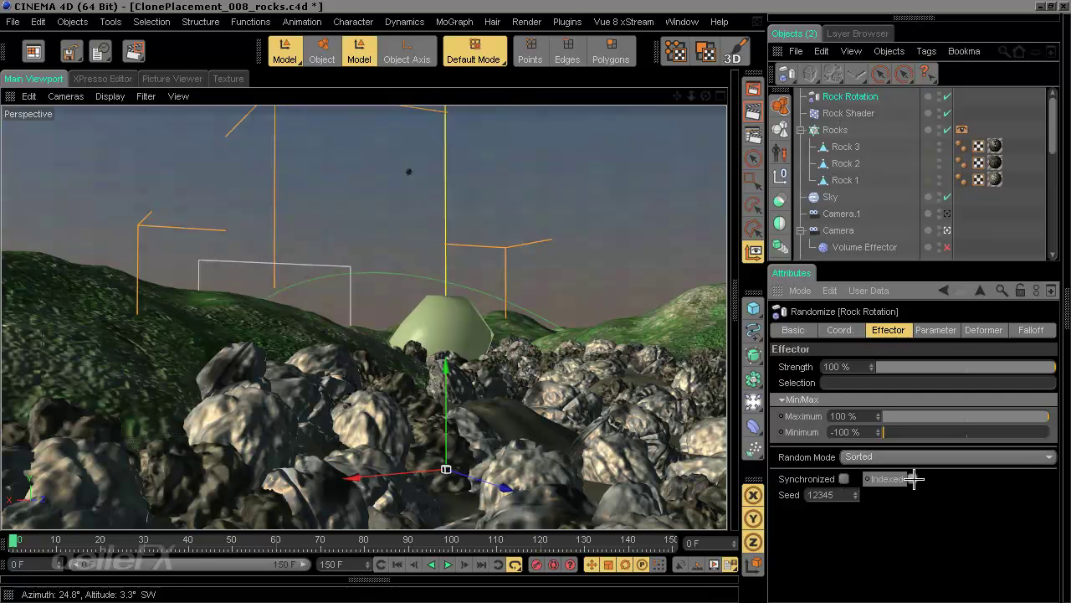
Step: Compare the Effector, Node and Object transform spaces on Rock Rotation, leaving it set to Effector
click(936, 330)
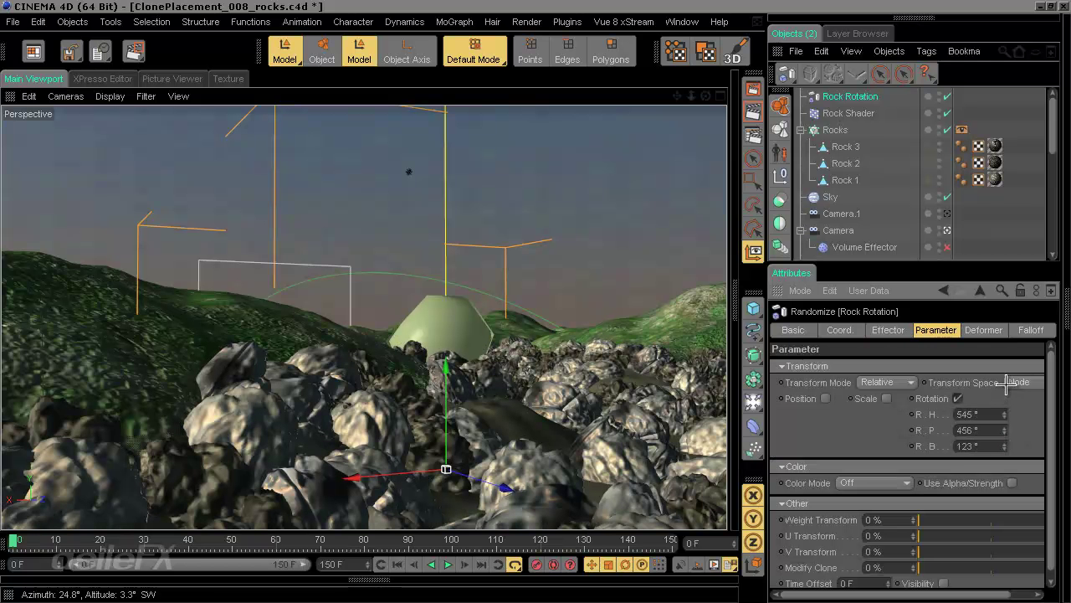
click(1007, 383)
click(1023, 416)
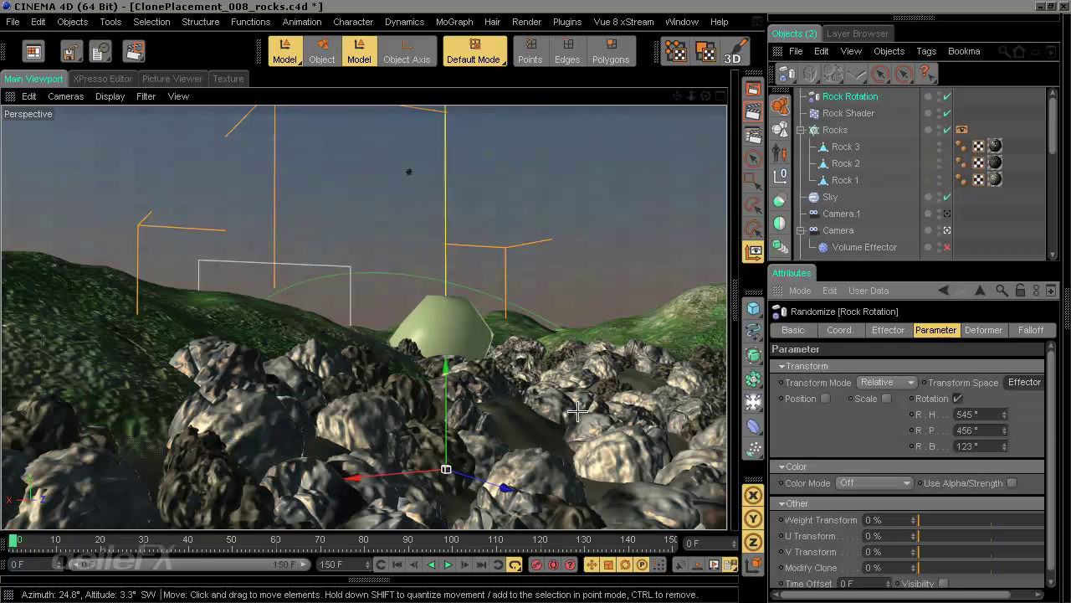
click(1018, 384)
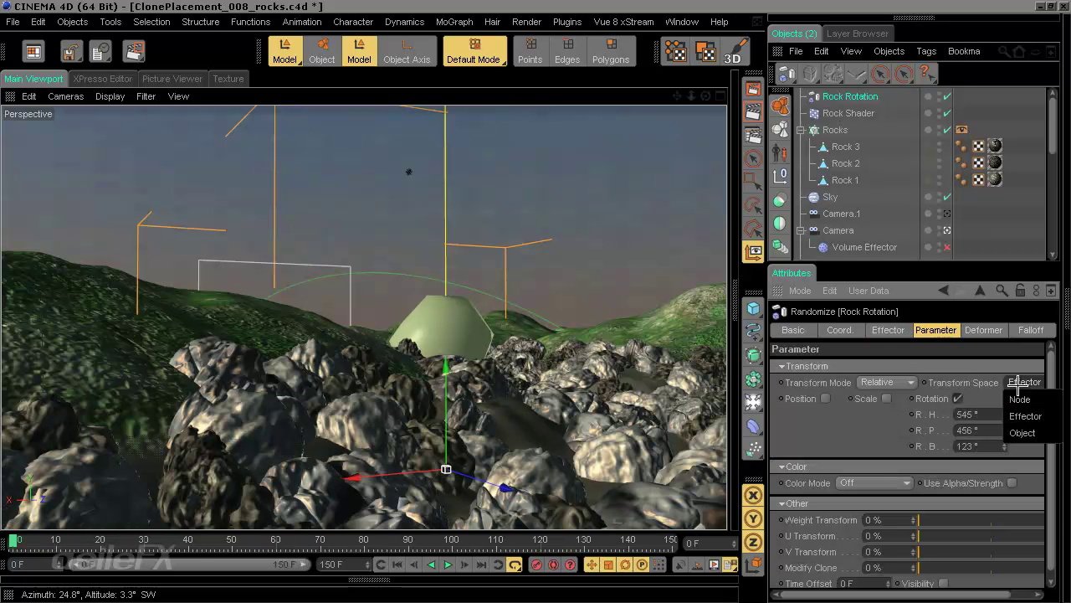
click(1019, 399)
click(1023, 383)
click(1023, 433)
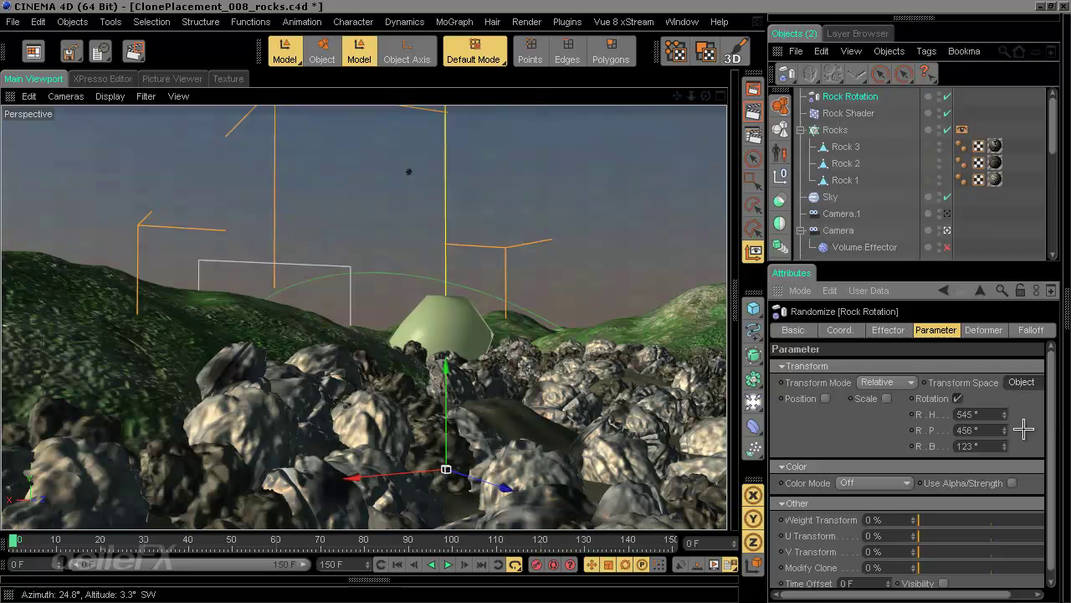
click(1019, 383)
click(1021, 416)
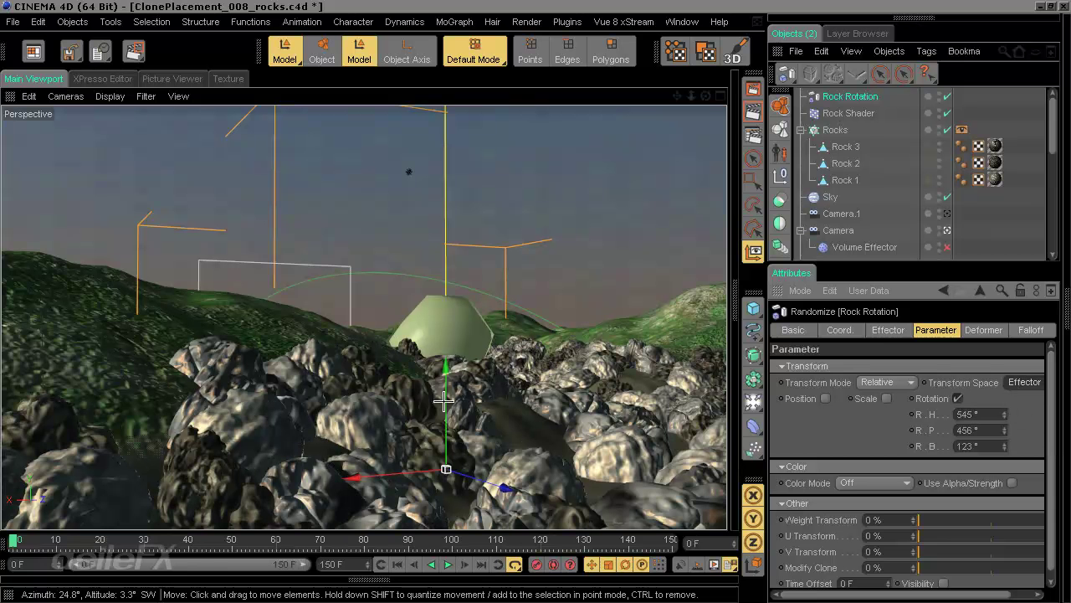
click(1026, 383)
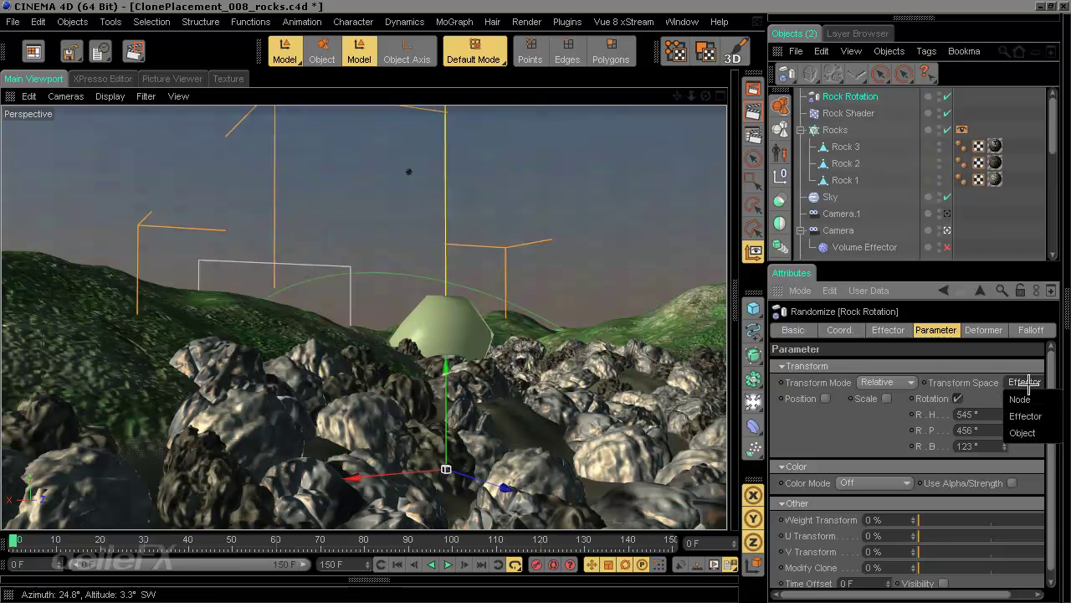
click(1029, 405)
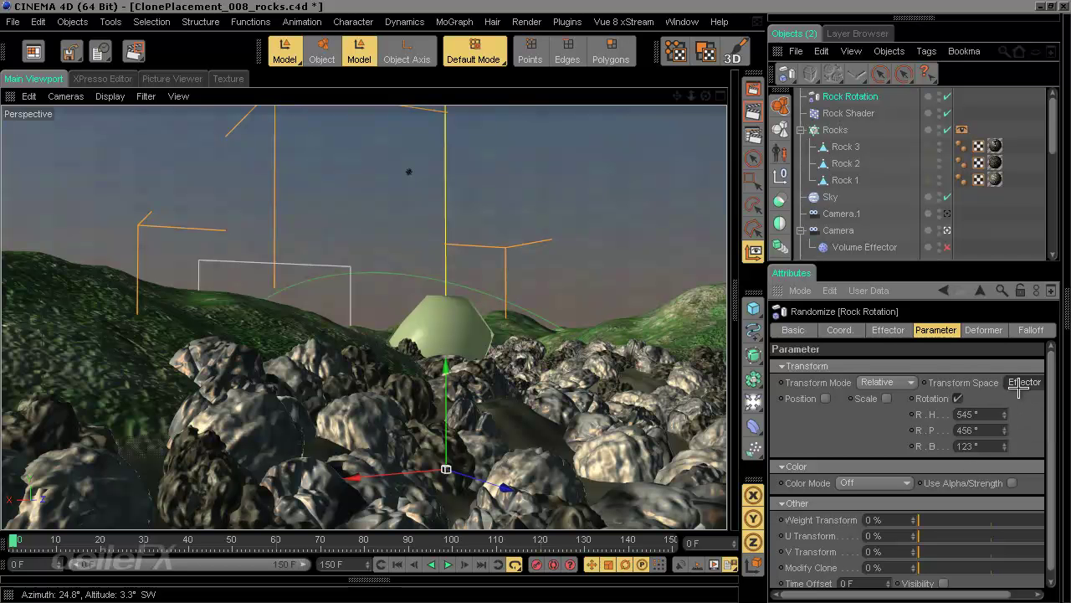
Step: Enable scale variation on Rock Rotation with X at 0.5, Y at 0.2 and Z at 0.5
click(886, 399)
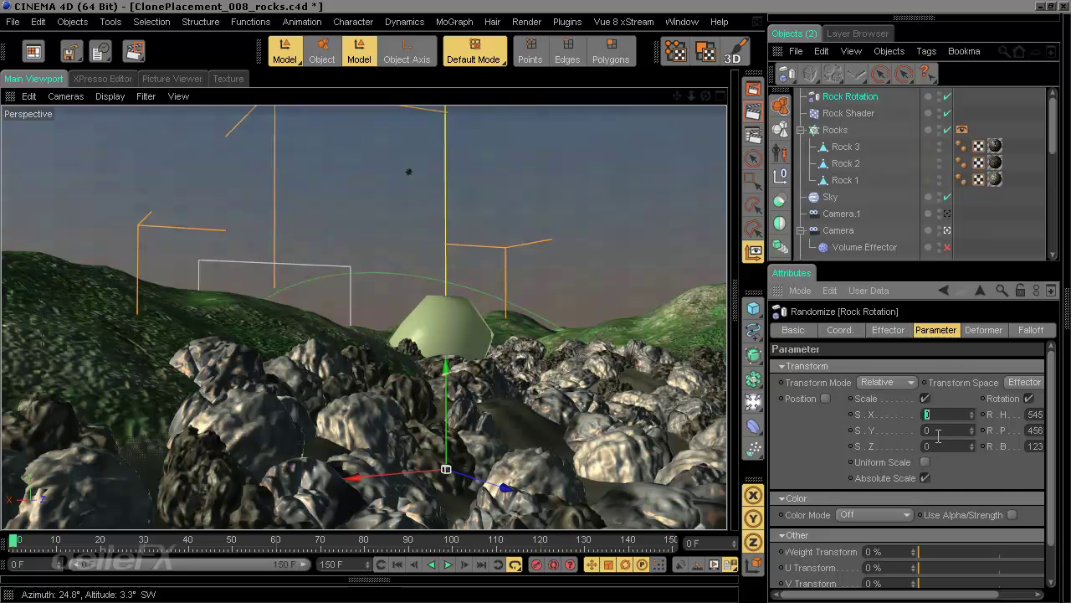
drag(936, 430, 889, 426)
text(0.2)
click(947, 446)
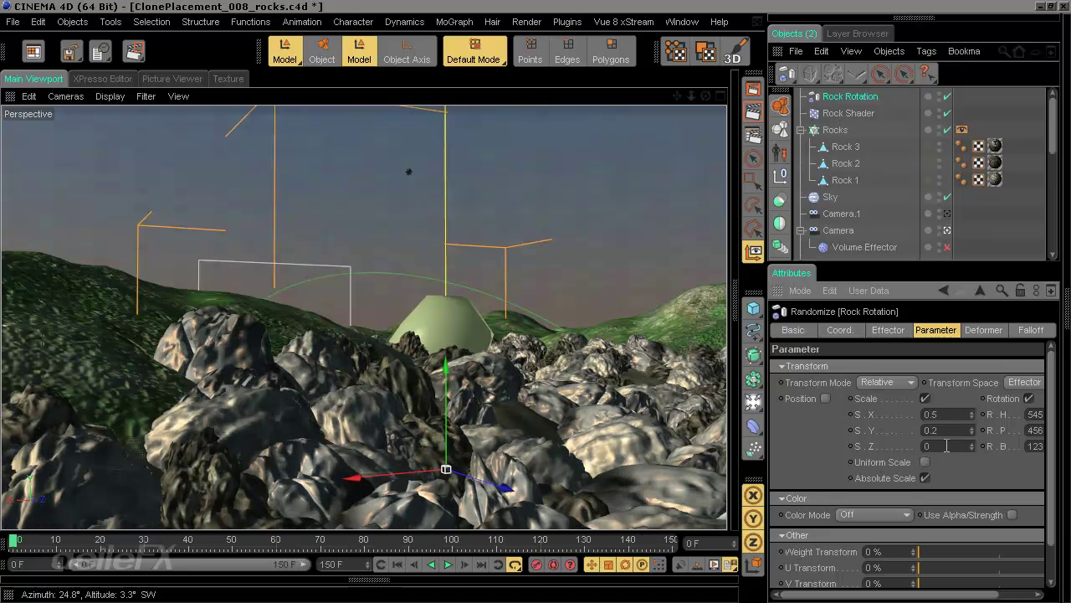
Step: Set Rock Rotation's scale variation to X 1, Y 0.5 and Z 1, and turn off Absolute Scale
drag(952, 417, 873, 419)
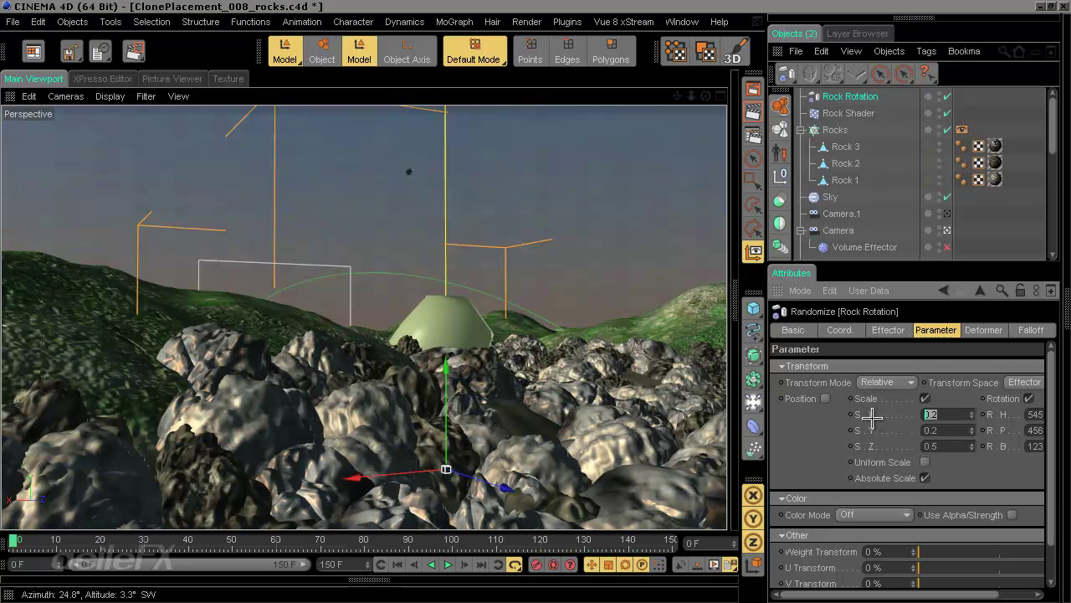
text(1)
key(Return)
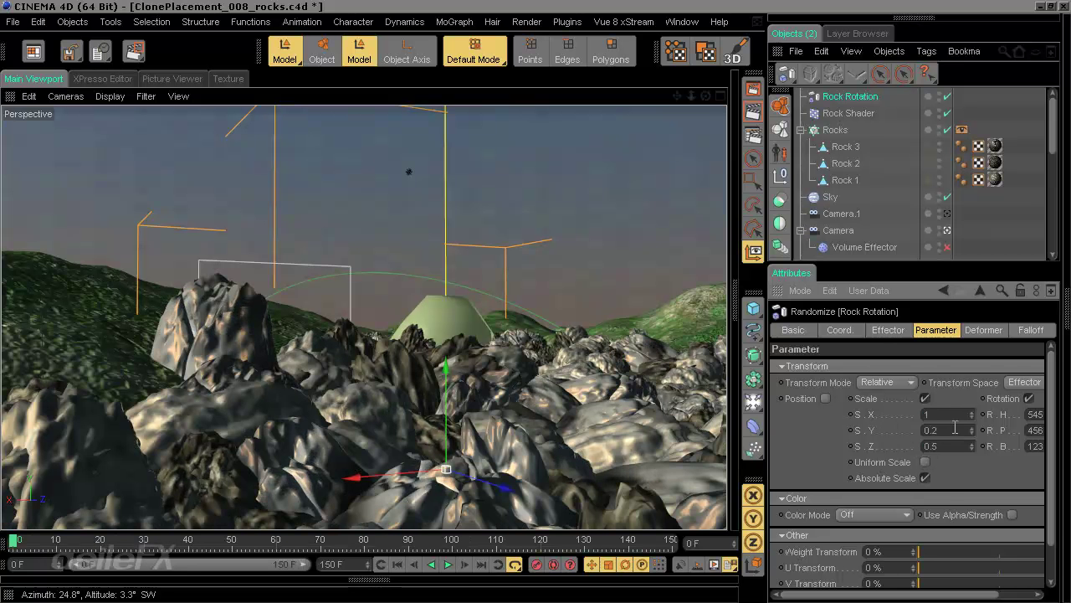
drag(945, 445, 875, 449)
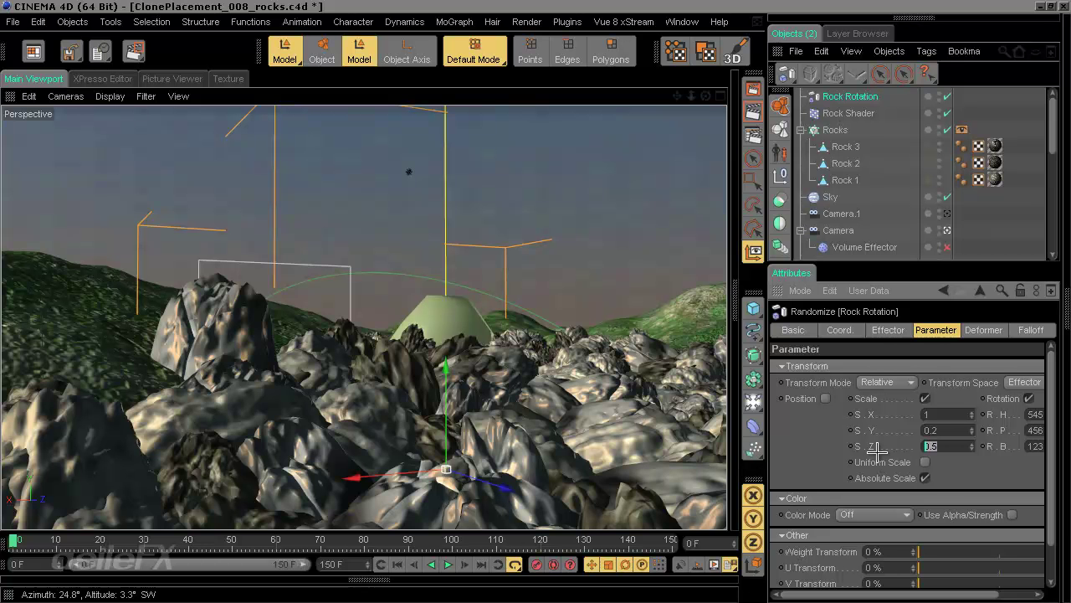
text(1)
key(Return)
click(924, 479)
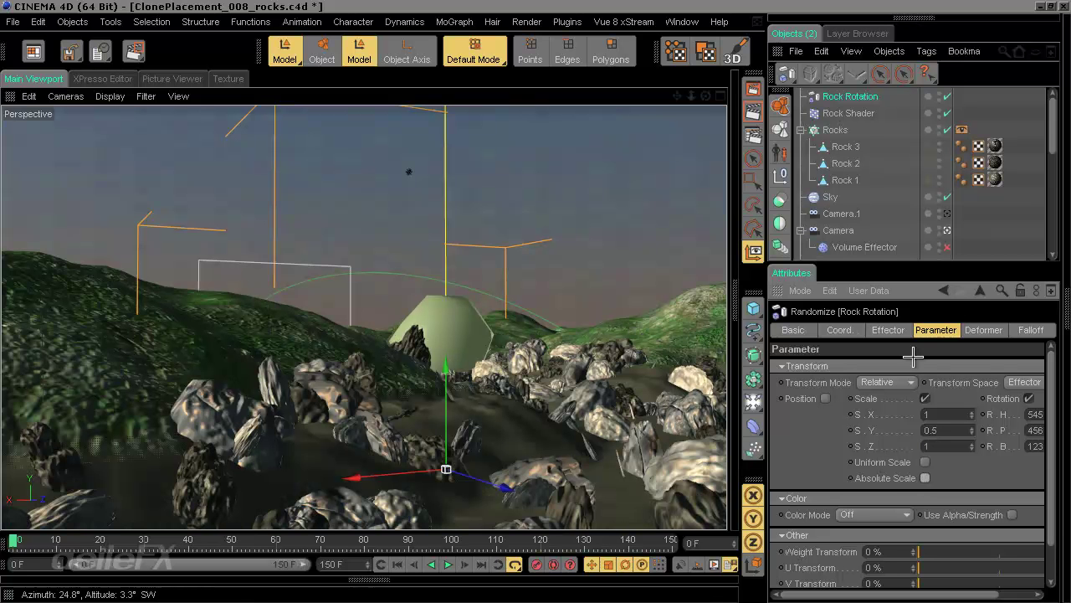
Step: Set Rock Rotation's effector minimum to -56% and maximum to about 3%
click(888, 329)
click(972, 432)
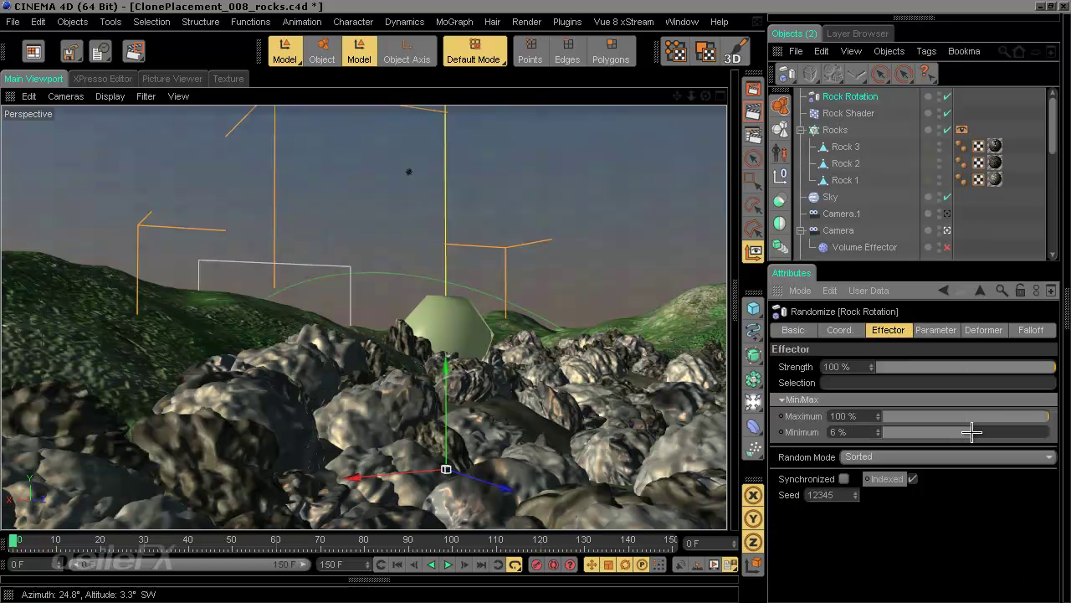
drag(968, 432, 911, 432)
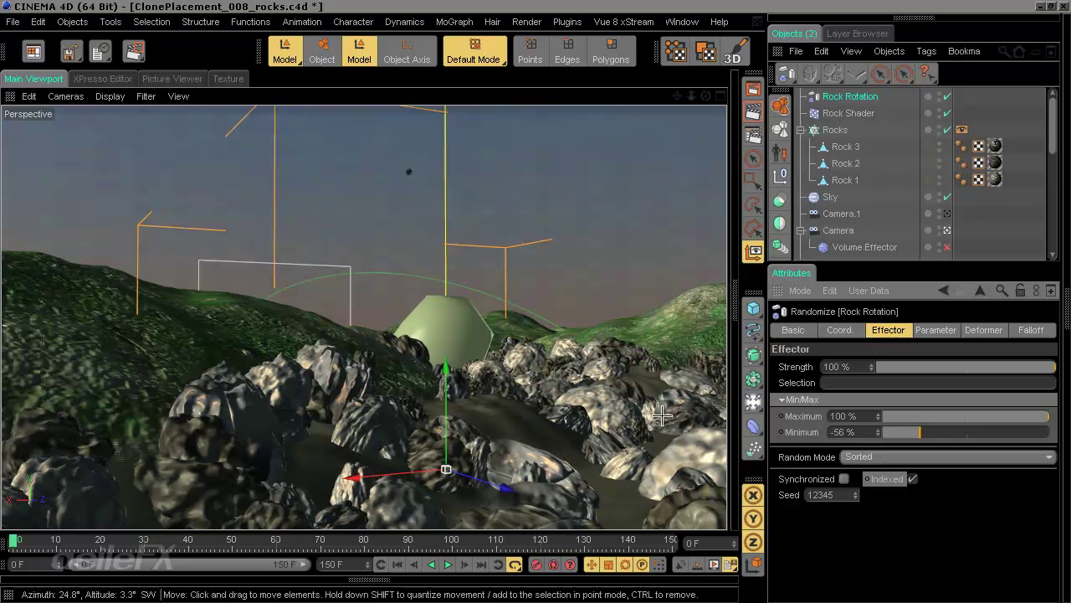
mouse_move(1000, 416)
mouse_down()
mouse_move(1025, 417)
mouse_move(993, 419)
mouse_up()
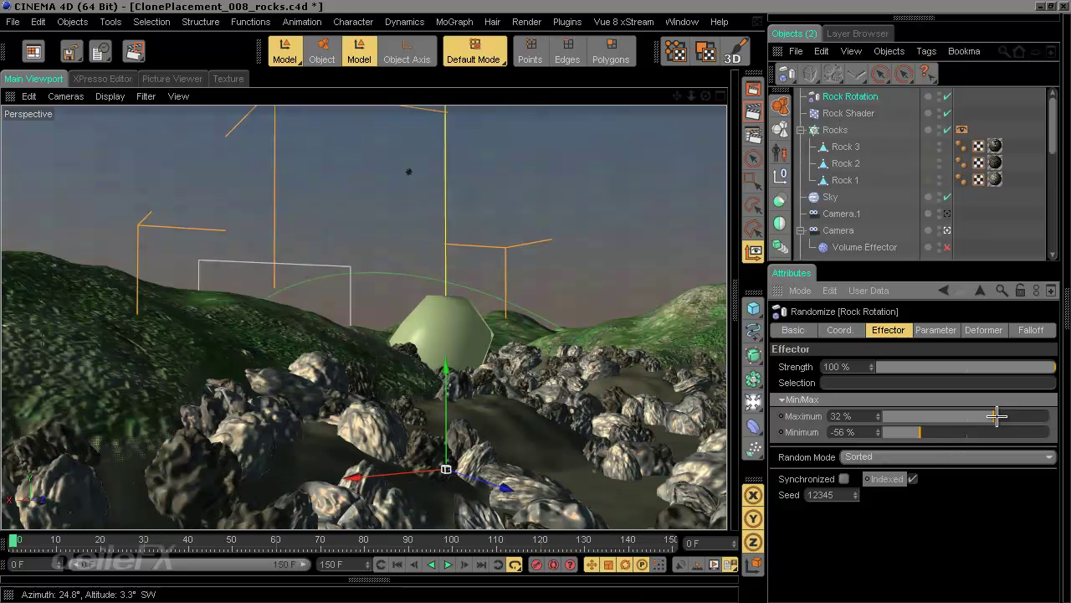
click(980, 417)
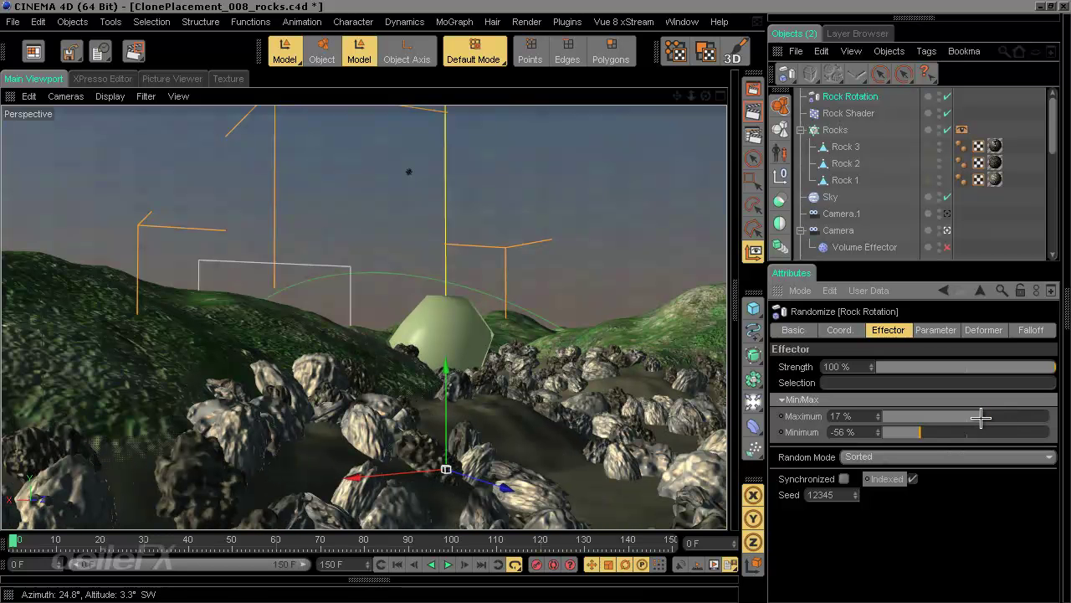
drag(969, 416, 962, 416)
click(969, 416)
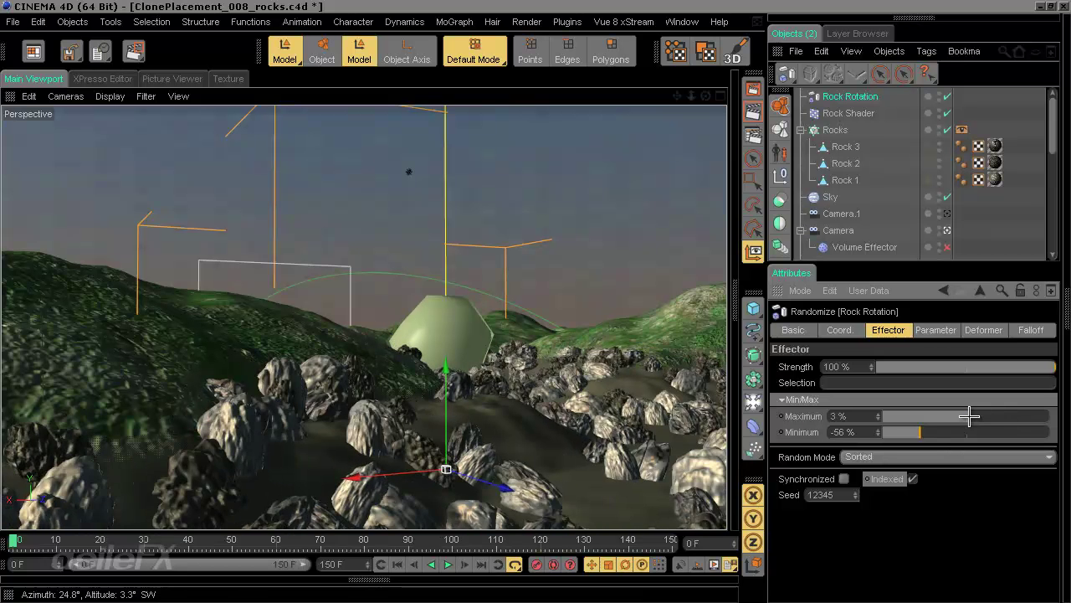
Step: Try seed 455 on Rock Rotation, set the seed to 1222, and lower the effector maximum to -1%
click(912, 478)
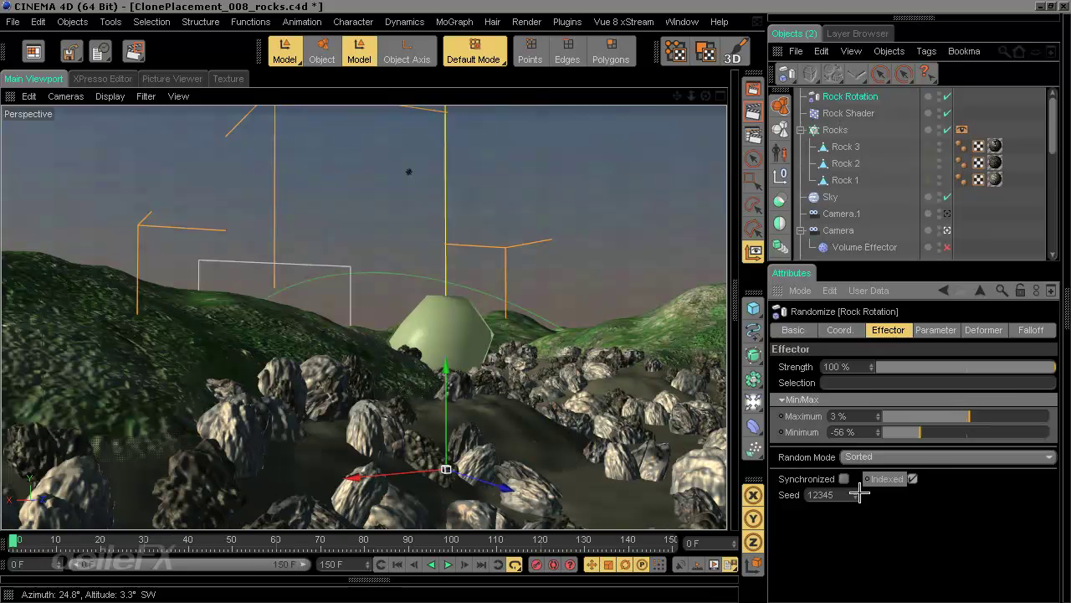
double_click(837, 495)
text(4)
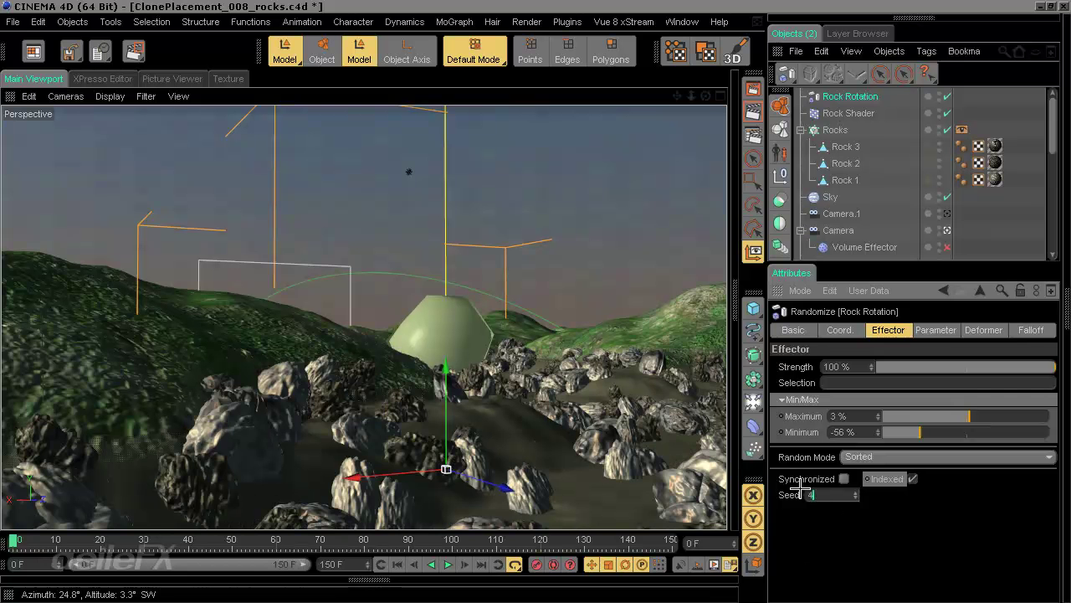
text(55)
key(Return)
drag(832, 492, 737, 493)
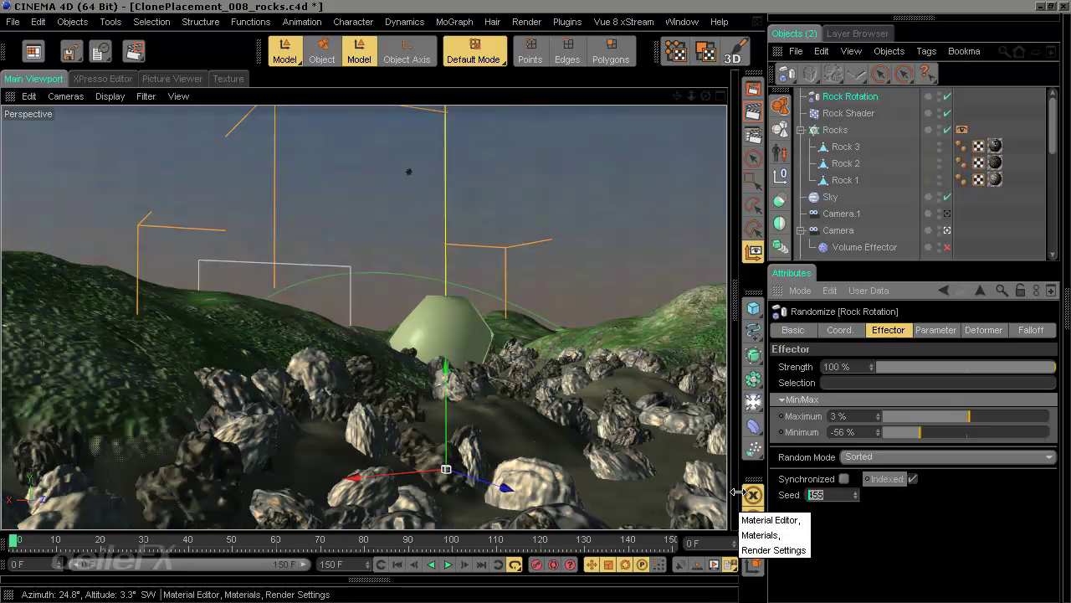
text(1222)
key(Return)
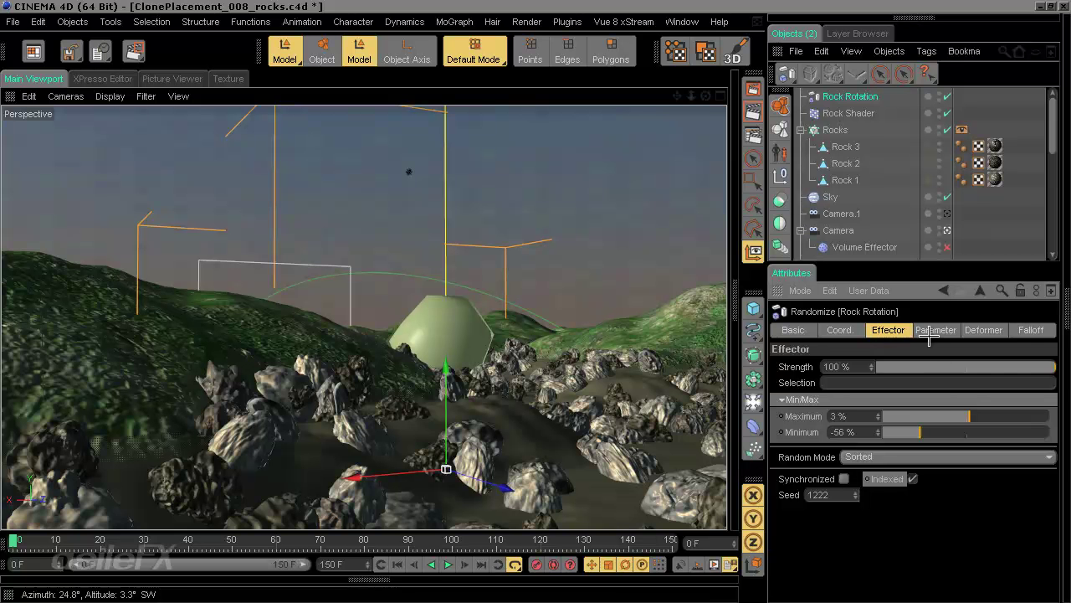
drag(968, 416, 967, 416)
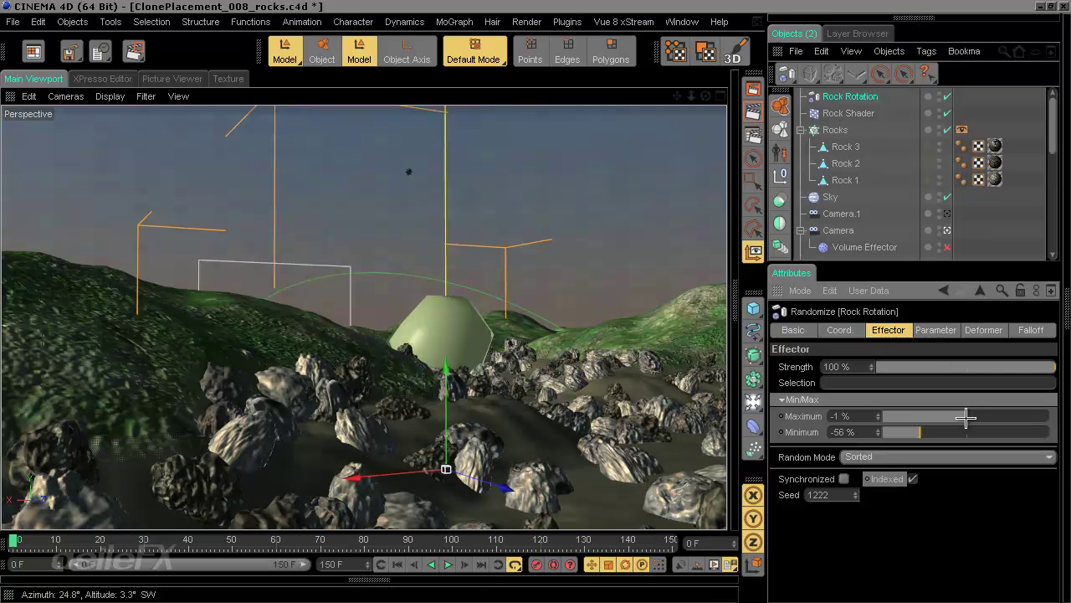
Step: Reduce the Rocks cloner's transform scale to X 0.35, Y 0.35 and Z 0.25
click(835, 129)
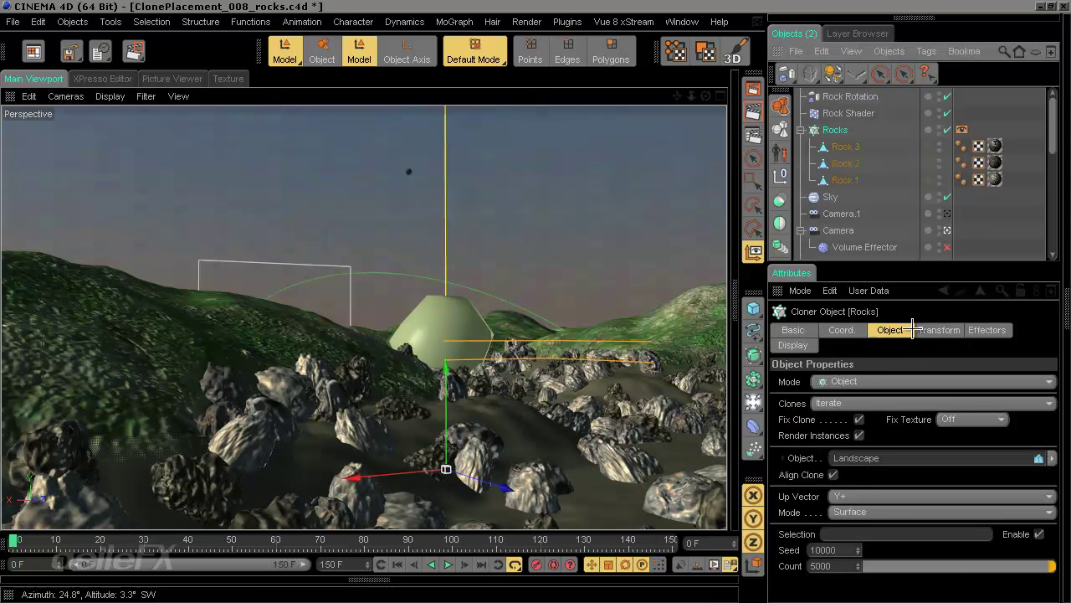
click(931, 330)
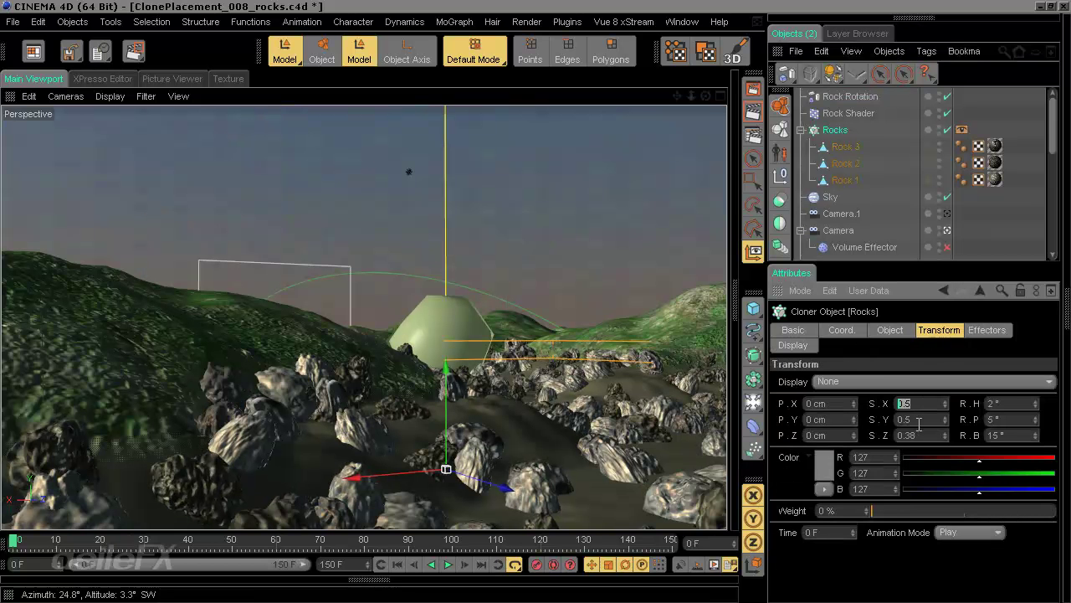
drag(925, 417, 846, 415)
text(.4)
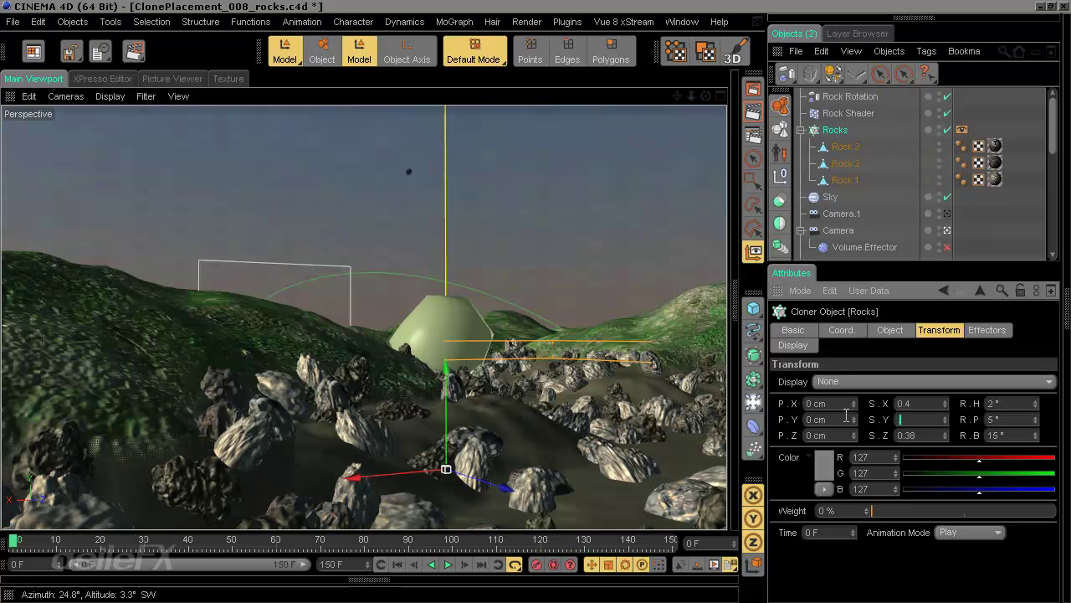
text(0.2)
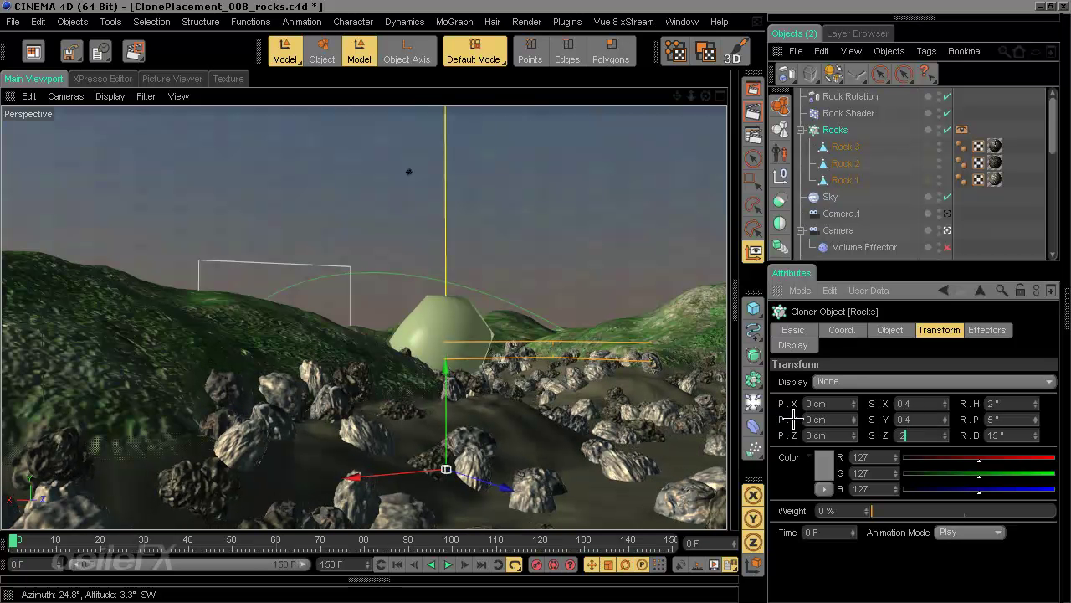
key(Return)
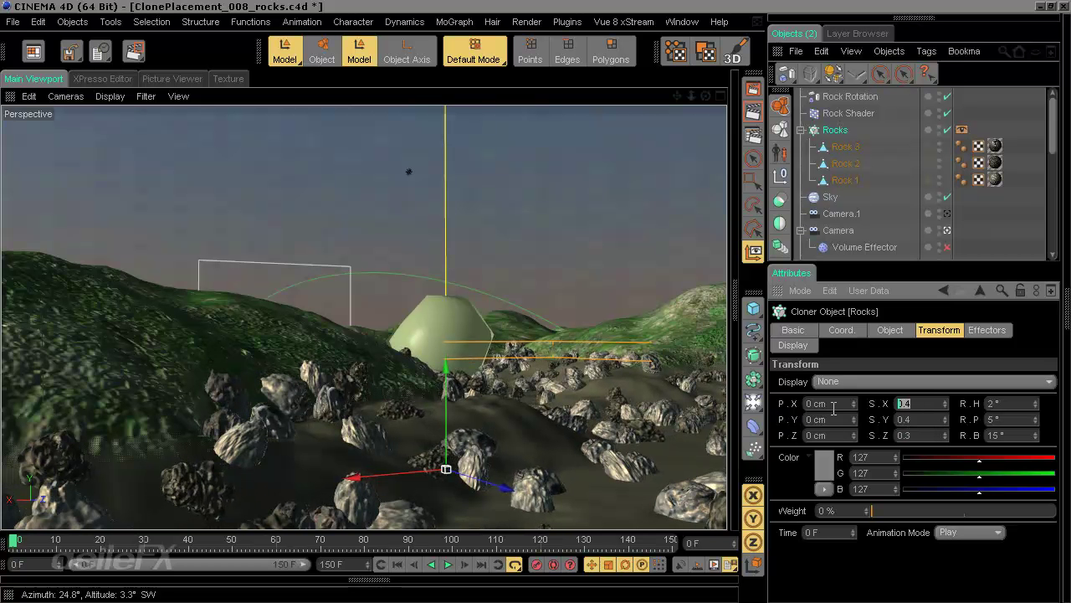
click(890, 330)
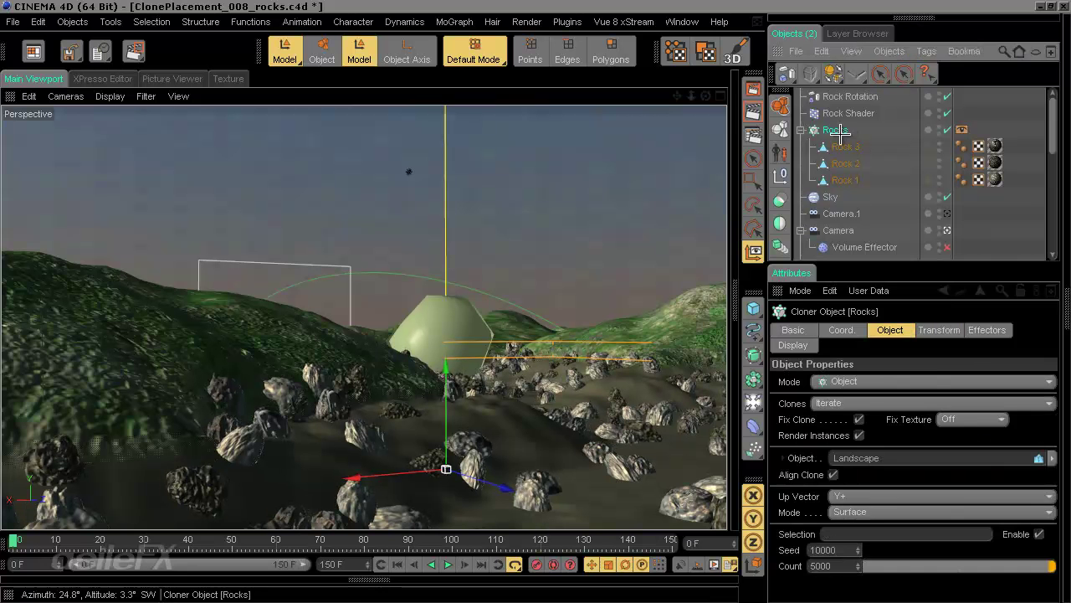
click(935, 329)
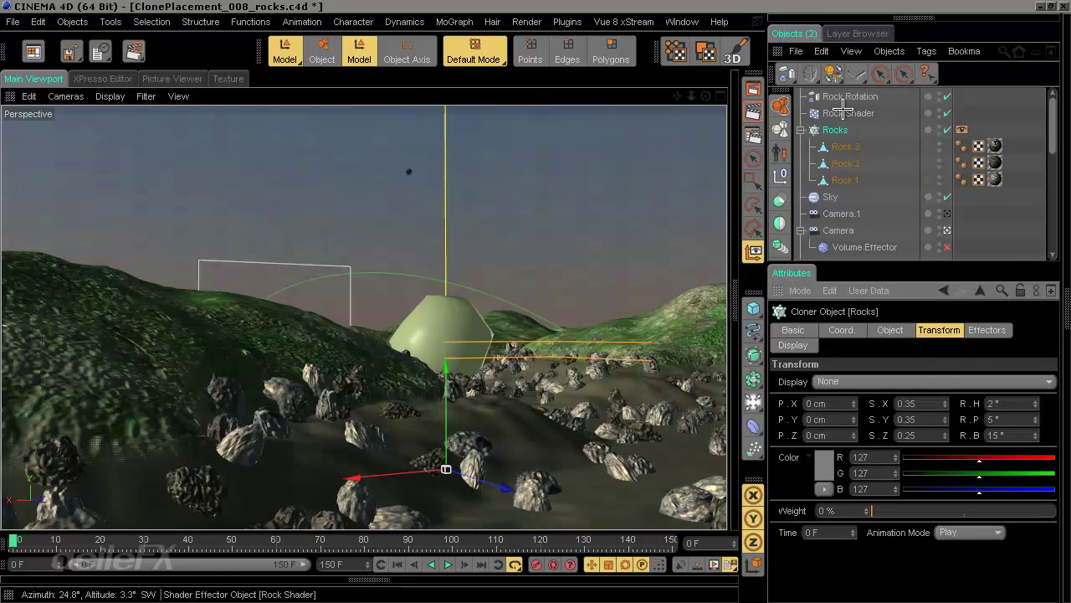
Step: Try a bank rotation of -471° in the Rocks cloner's transform
mouse_move(1037, 452)
mouse_down()
mouse_move(1035, 595)
mouse_move(1037, 449)
mouse_up()
mouse_move(1040, 350)
mouse_down()
mouse_move(1033, 544)
mouse_move(925, 355)
mouse_up()
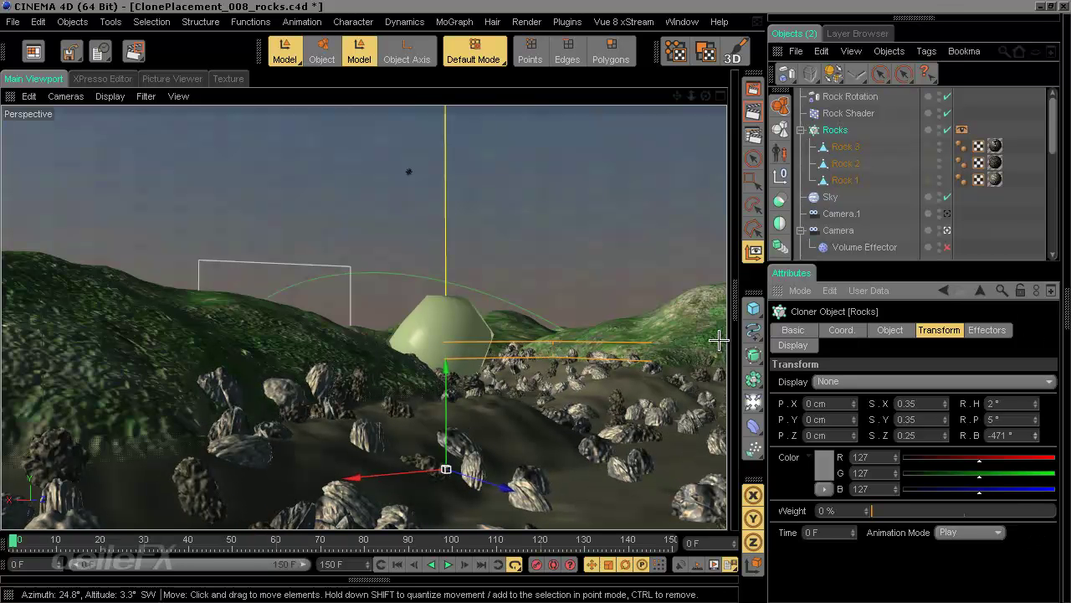
click(970, 245)
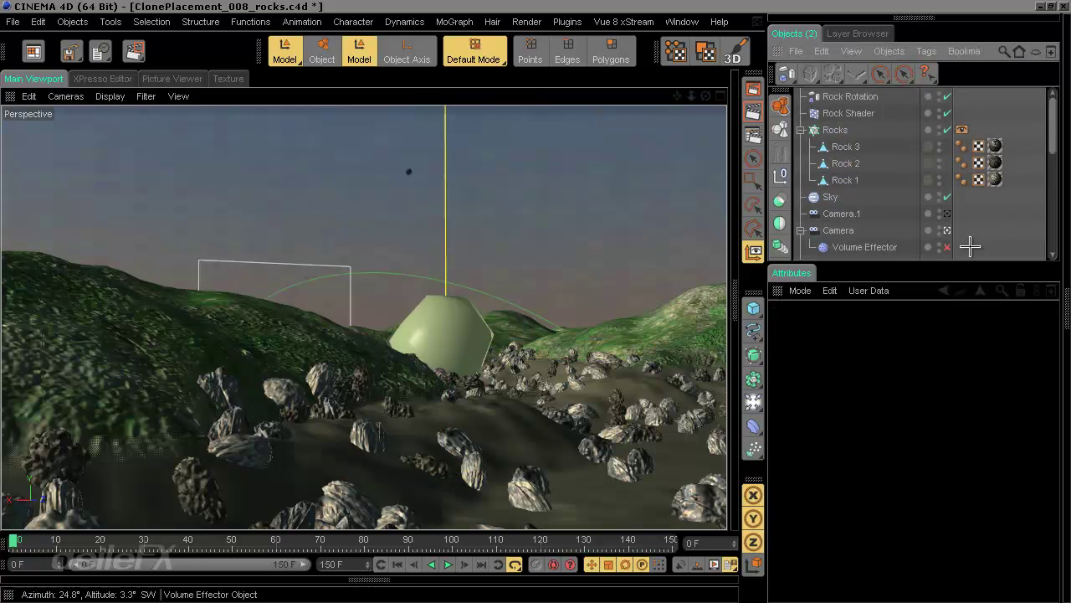
Step: Collapse the Rocks hierarchy, render the scene and inspect the rocks close up in the Picture Viewer
click(801, 130)
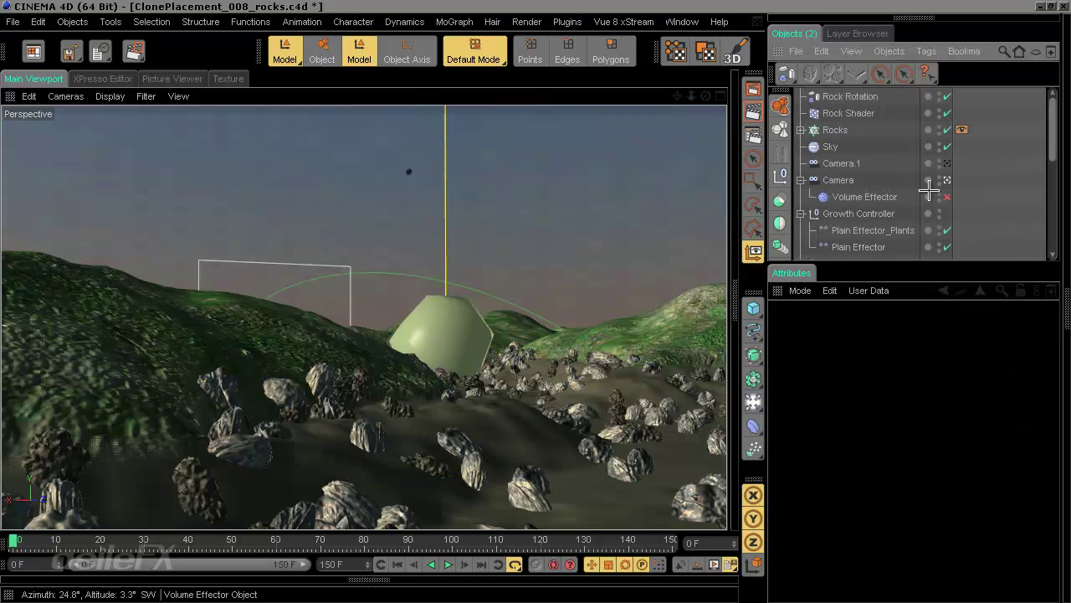
click(753, 87)
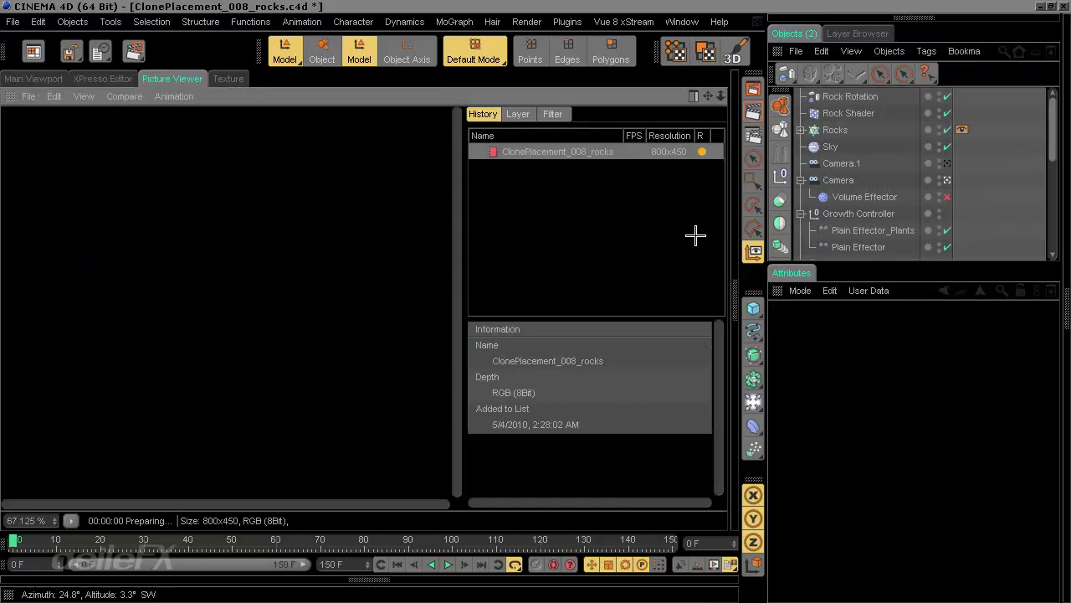
key(Escape)
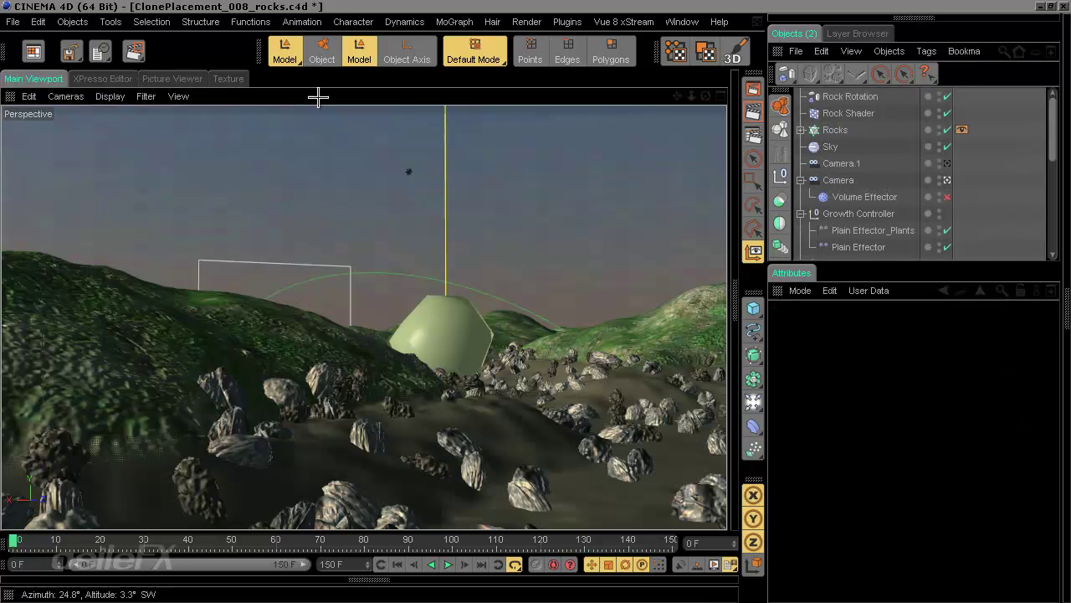
click(172, 79)
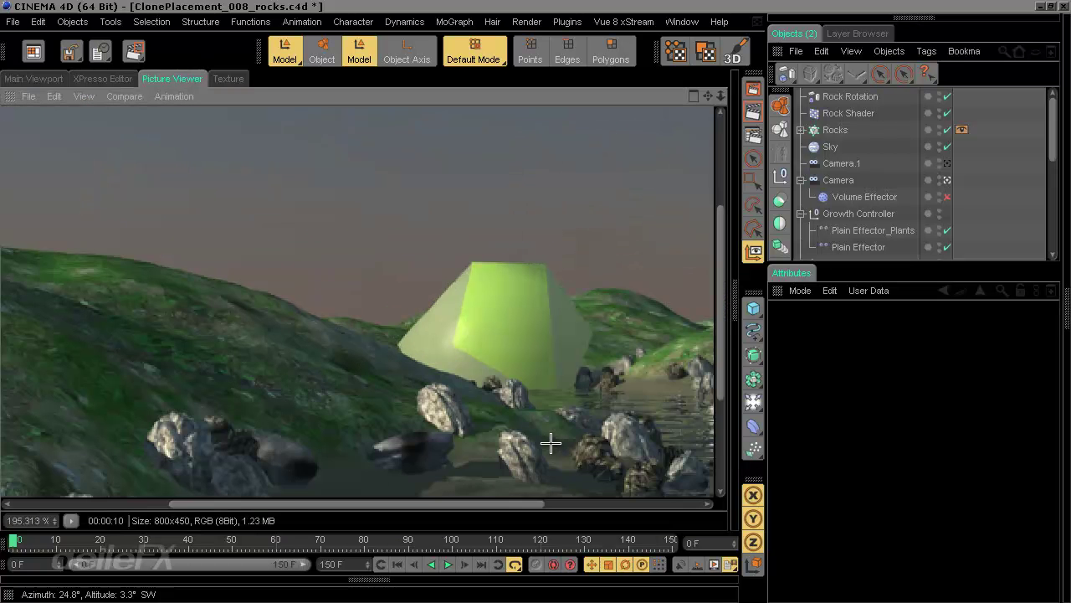
click(23, 77)
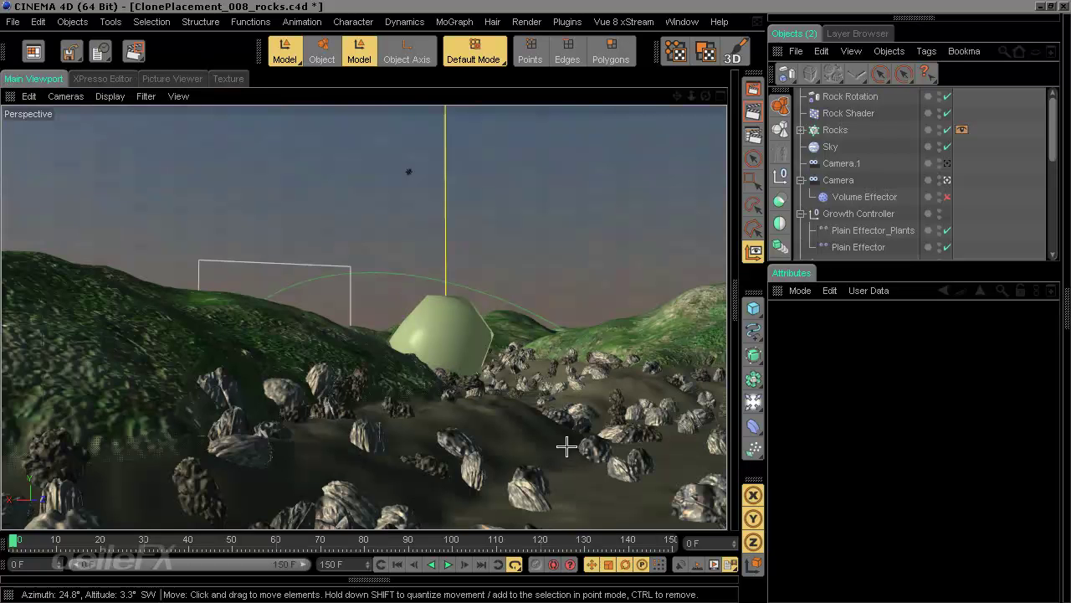
Step: Set the Rocks cloner's bank rotation to 0° and its clone count to 8000
click(962, 129)
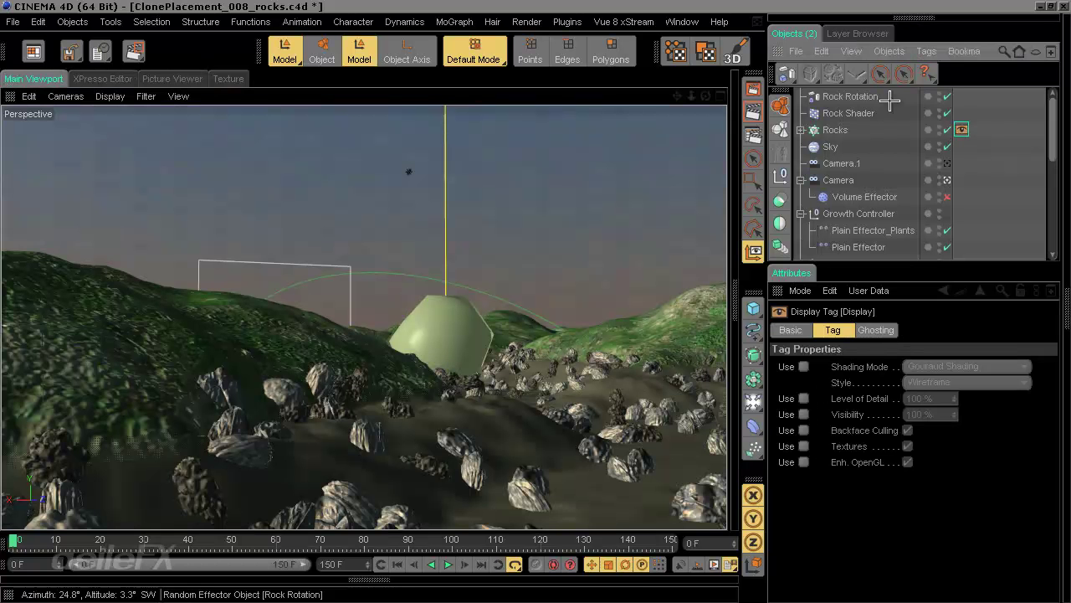
click(989, 139)
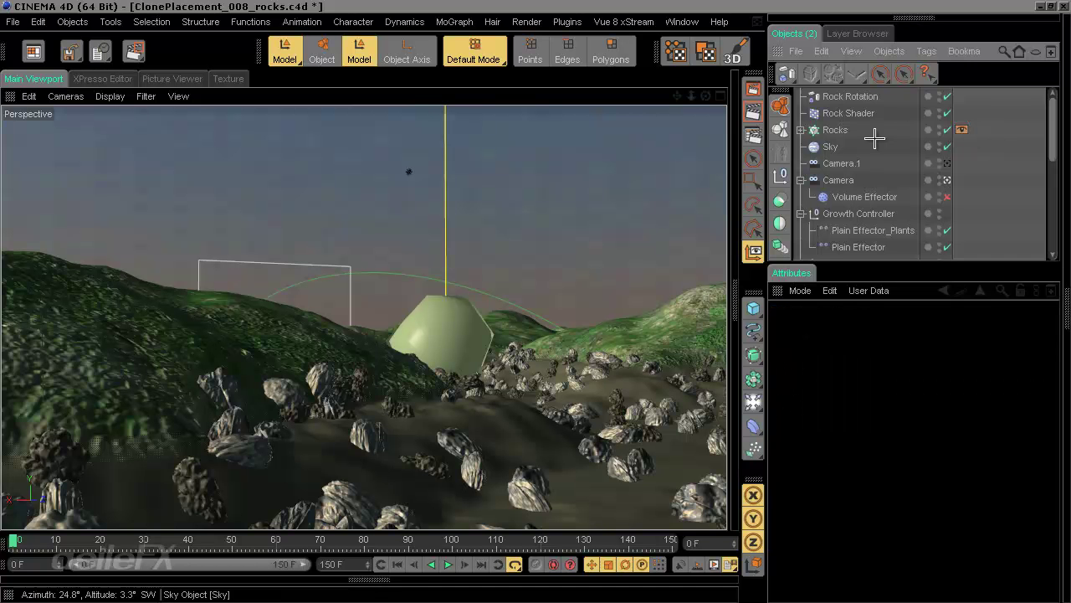
click(828, 132)
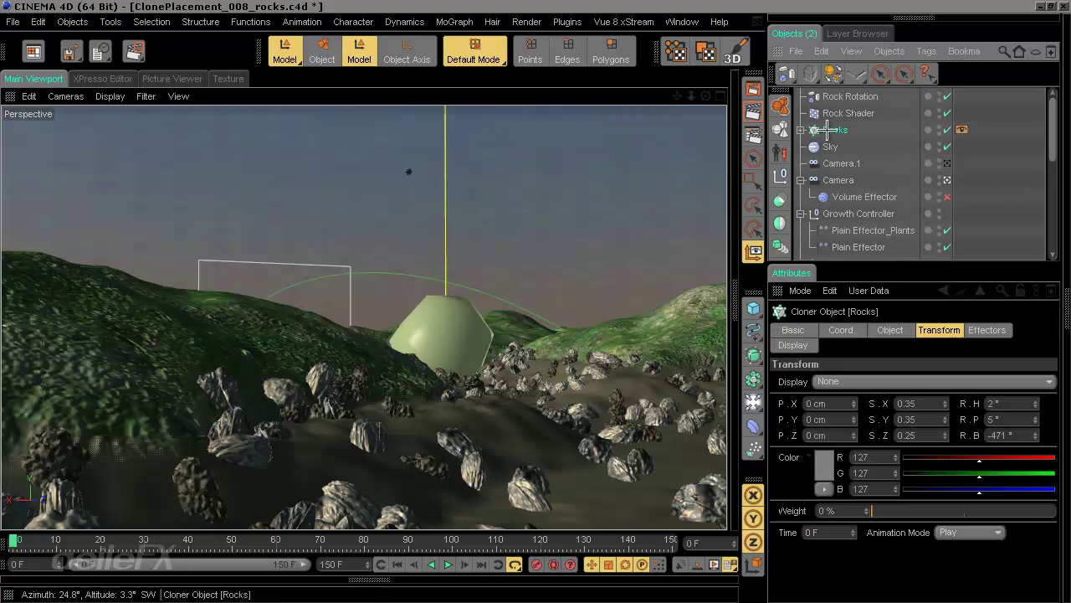
click(1015, 435)
text(0)
key(Return)
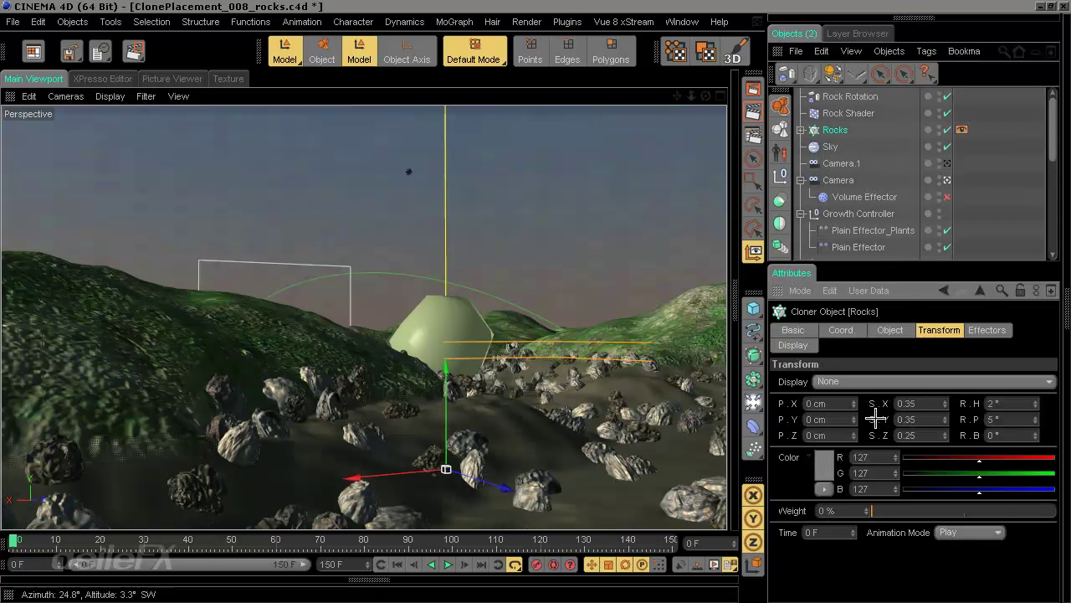
click(891, 330)
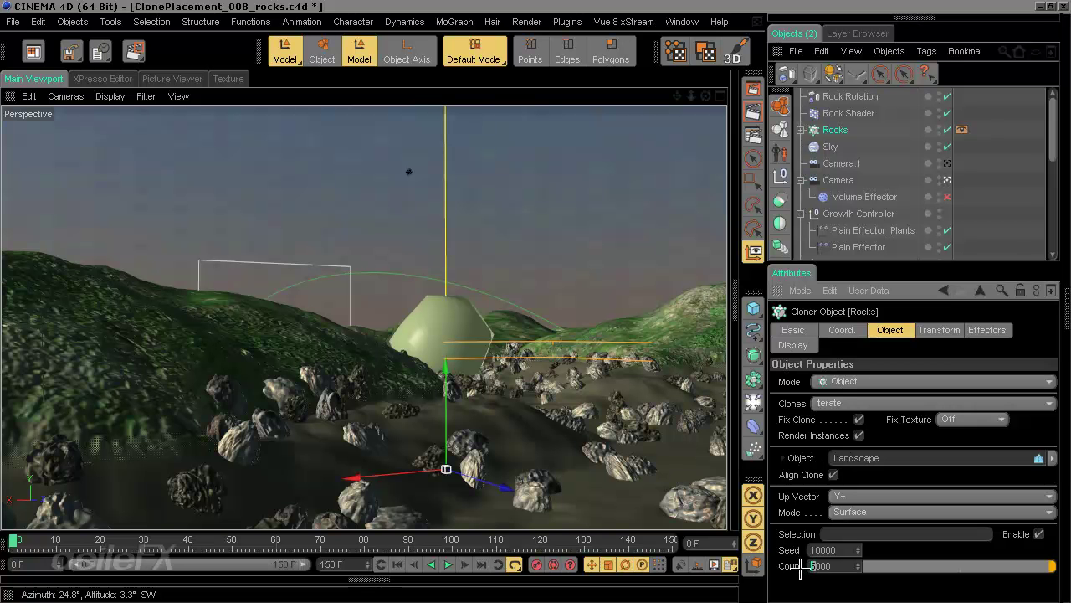
key(Return)
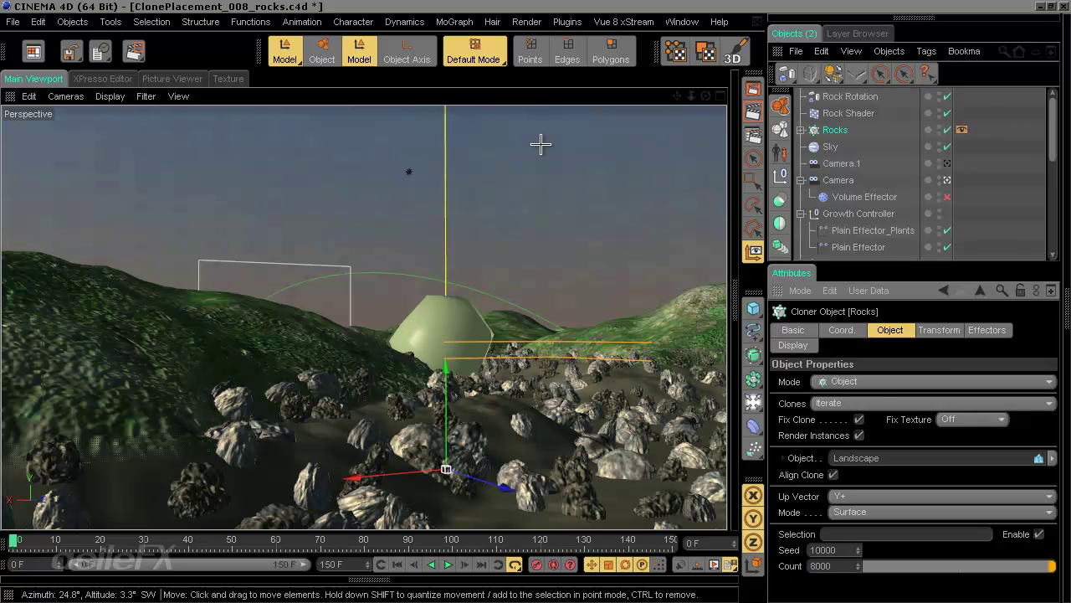
Step: Render the scene again and compare the rocks along the water with the main viewport
click(751, 85)
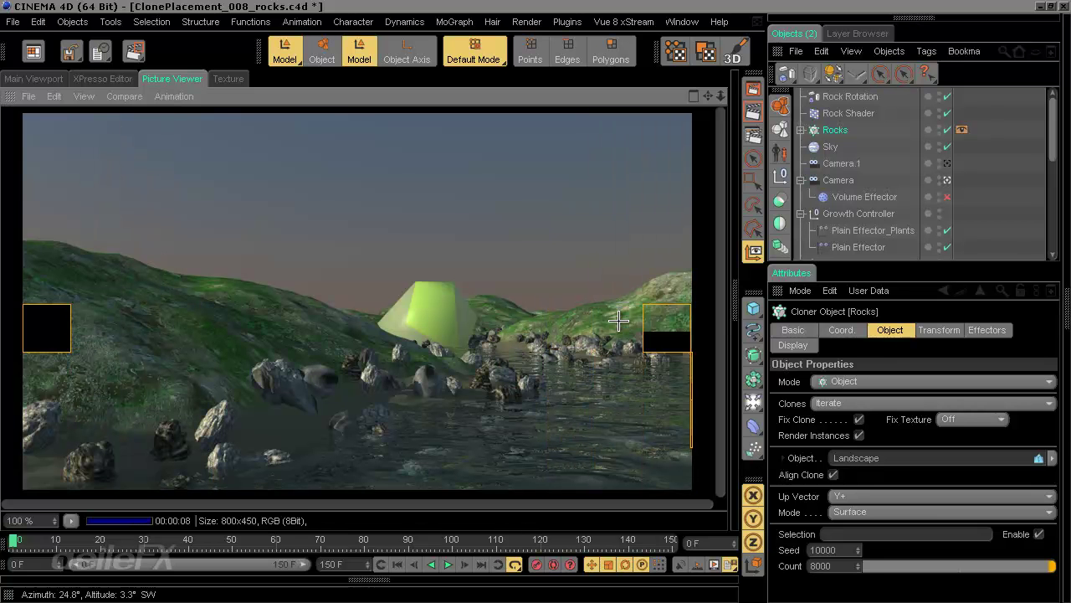
click(41, 80)
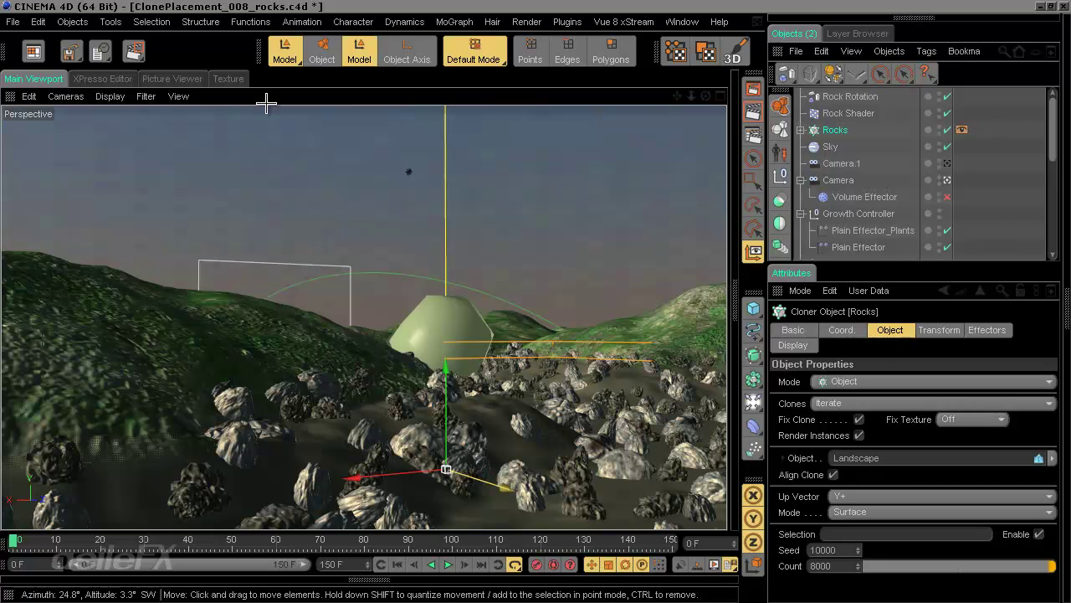
click(176, 78)
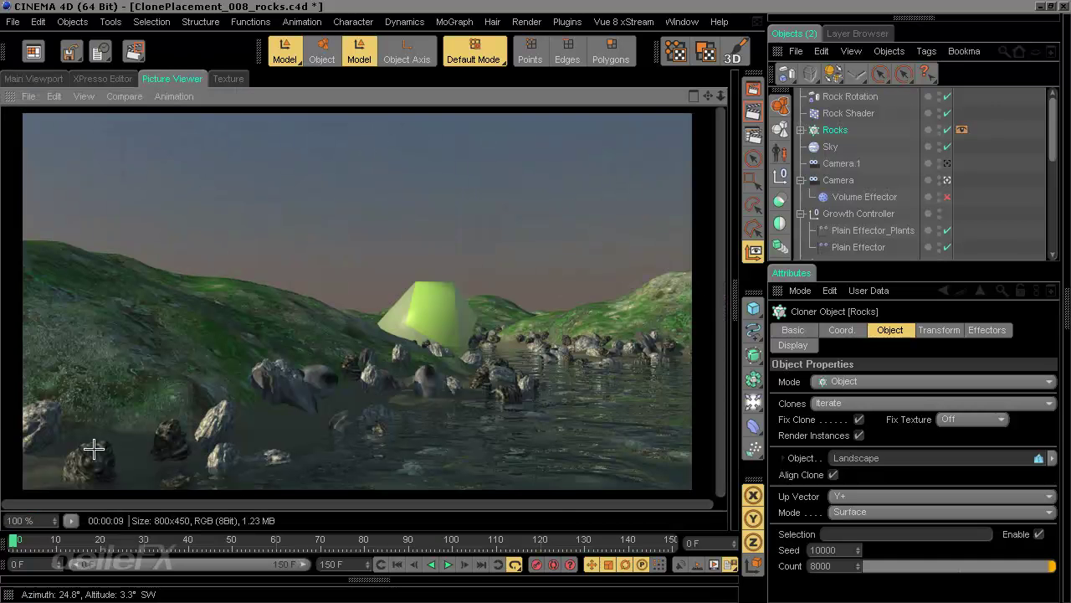
click(41, 78)
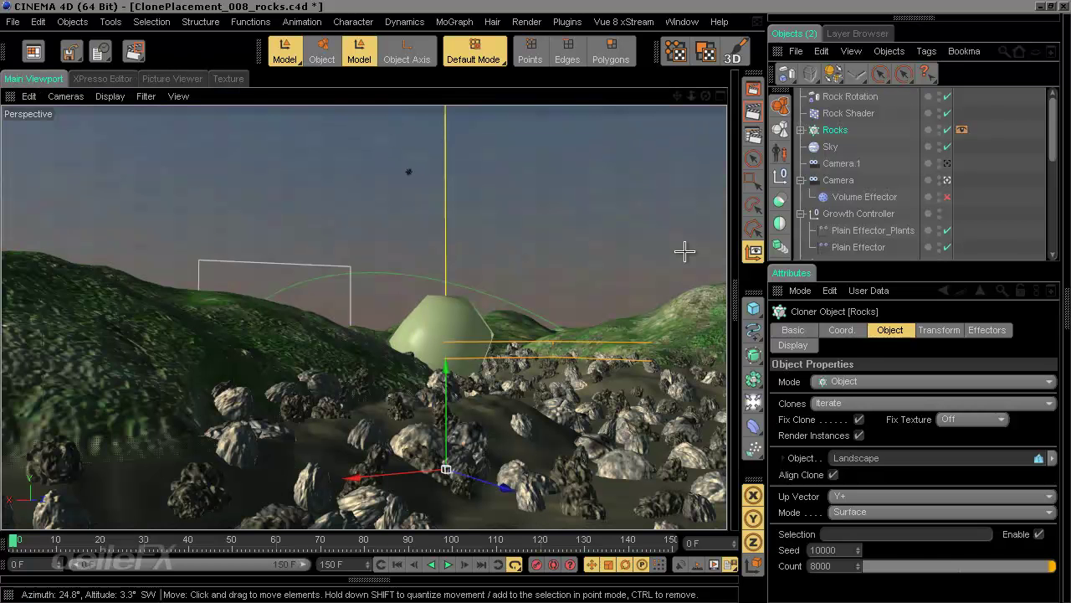
click(1001, 118)
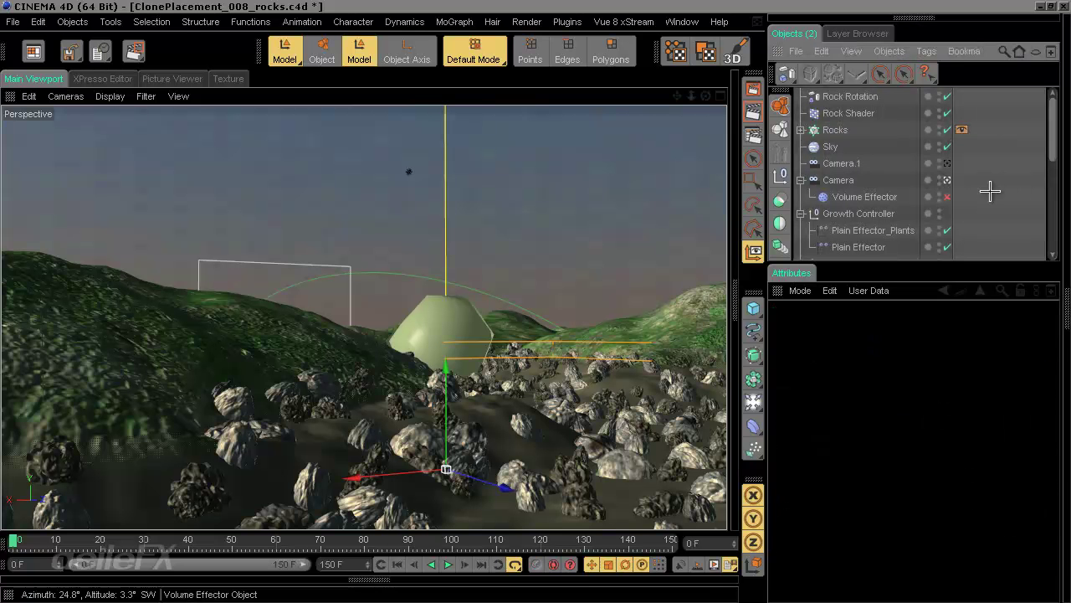
Step: Raise the Rock Shader effector slightly along its vertical axis and clear the selection
click(862, 112)
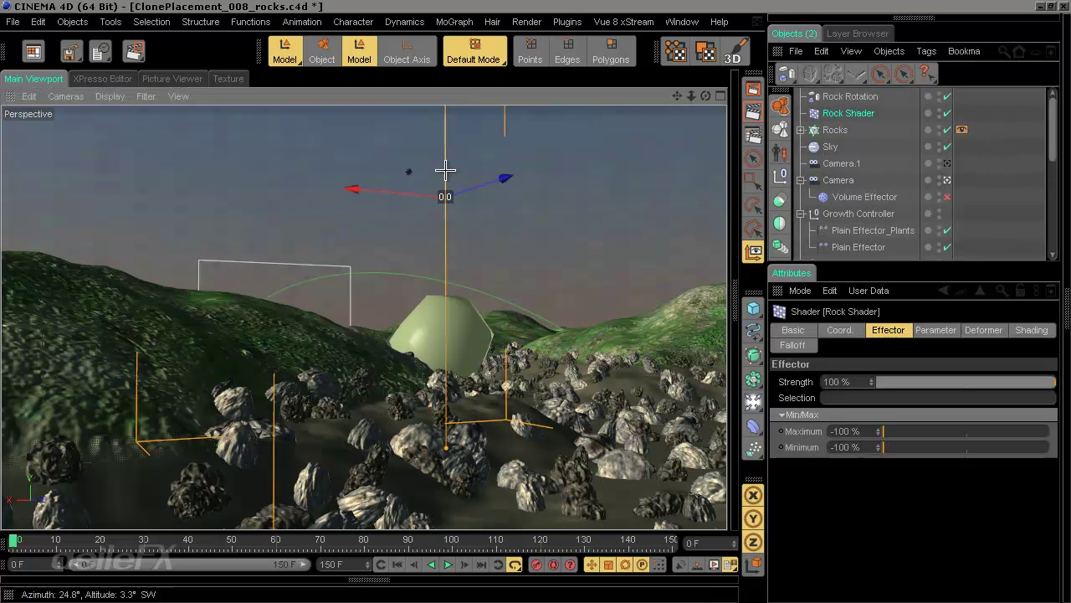
drag(445, 172, 536, 299)
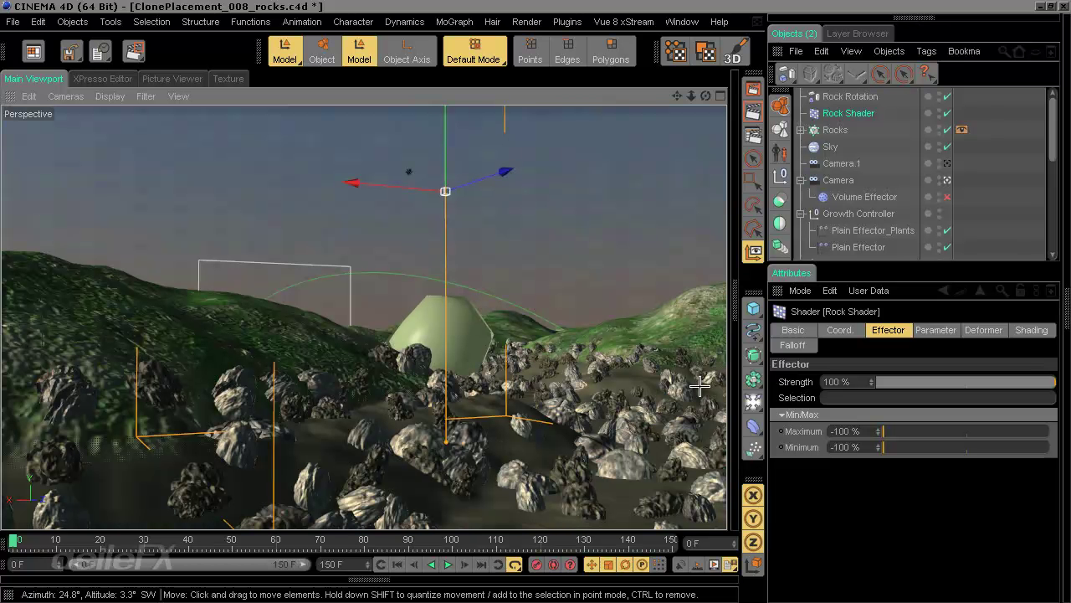
click(976, 221)
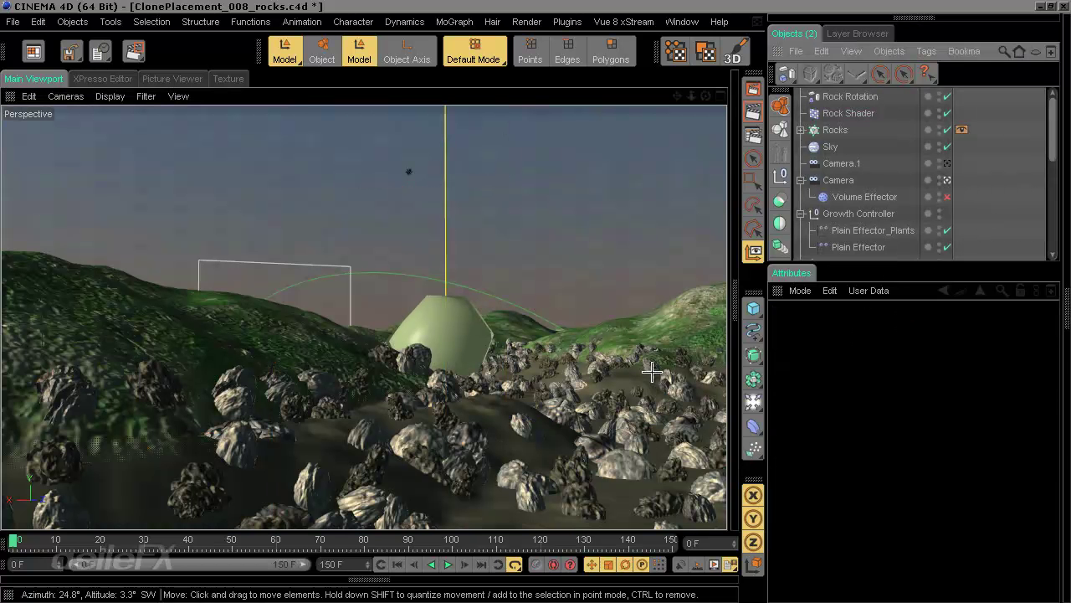
Step: Set the Rock Shader's falloff function to Step and invert its falloff
click(847, 113)
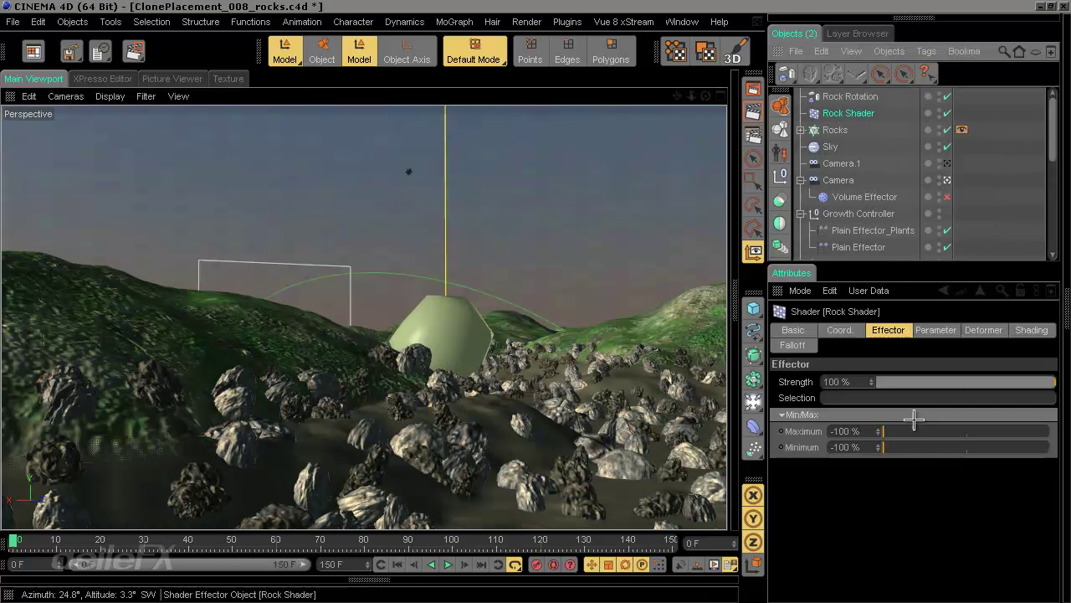
click(793, 344)
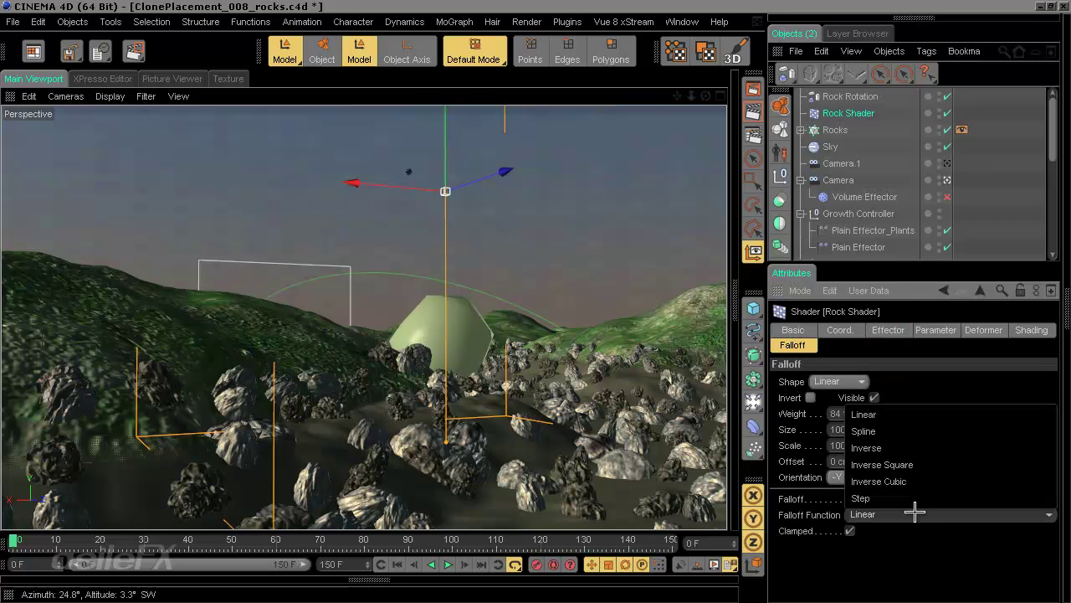
click(911, 499)
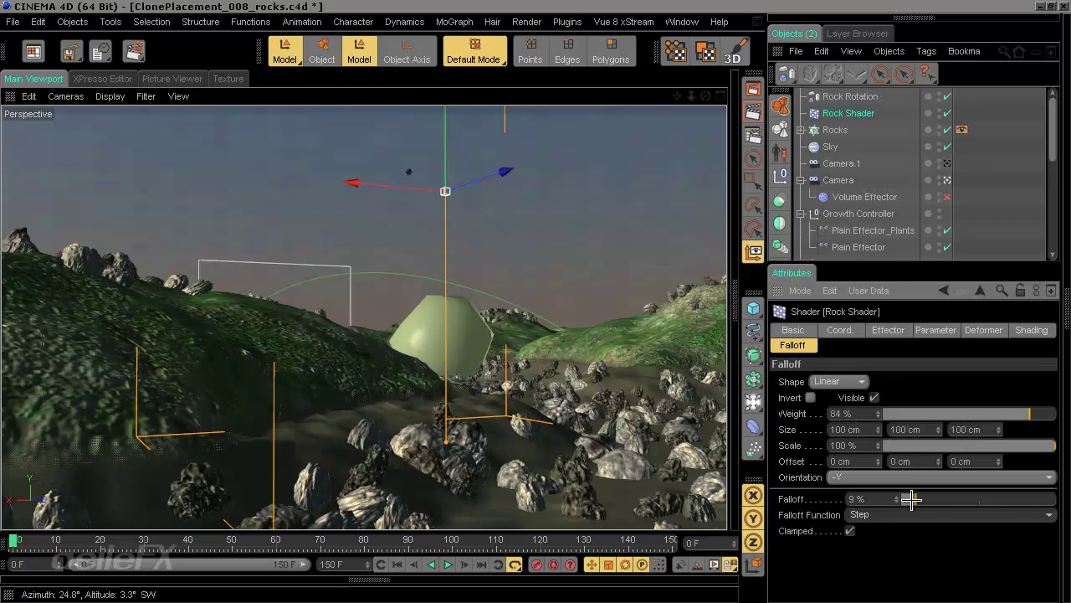
click(811, 398)
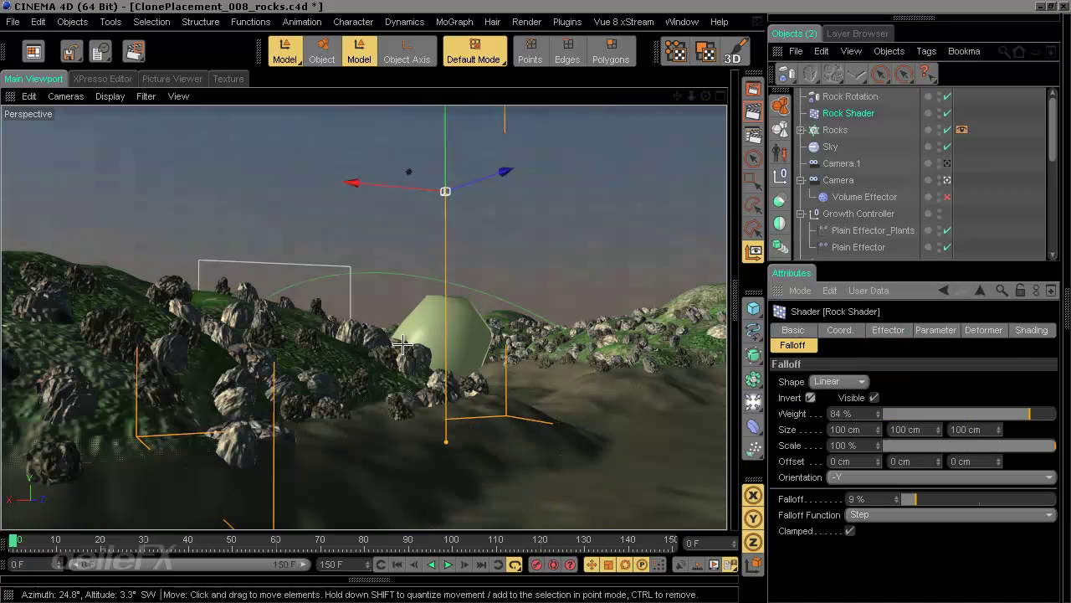
Step: Adjust the Rock Shader's height so the rocks cover the low ground, and reduce its falloff to 7%
drag(447, 131, 535, 304)
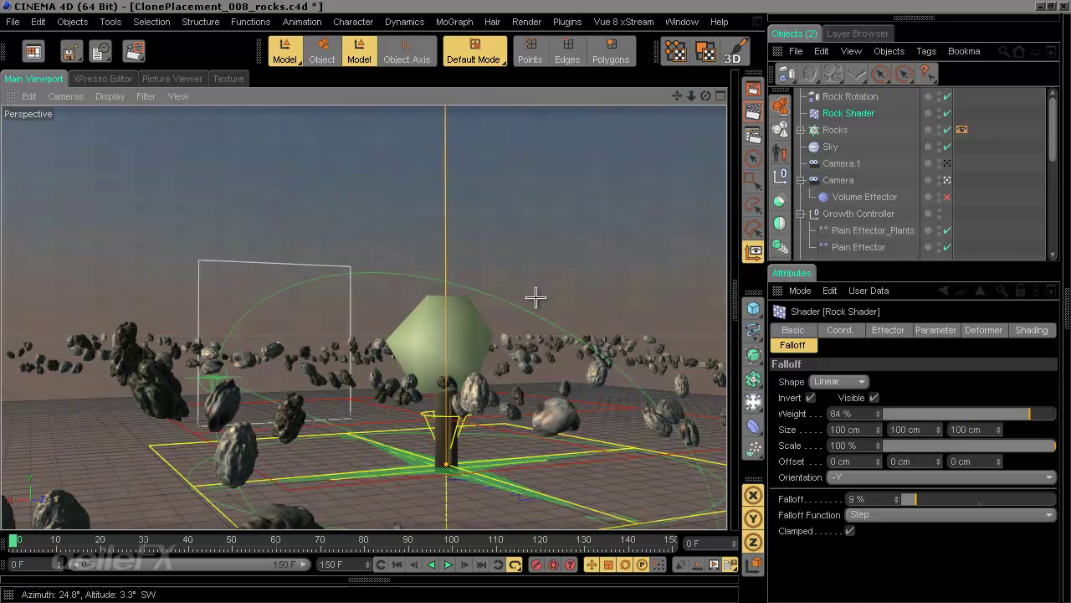
mouse_move(916, 499)
mouse_down()
mouse_move(967, 503)
mouse_move(911, 500)
mouse_up()
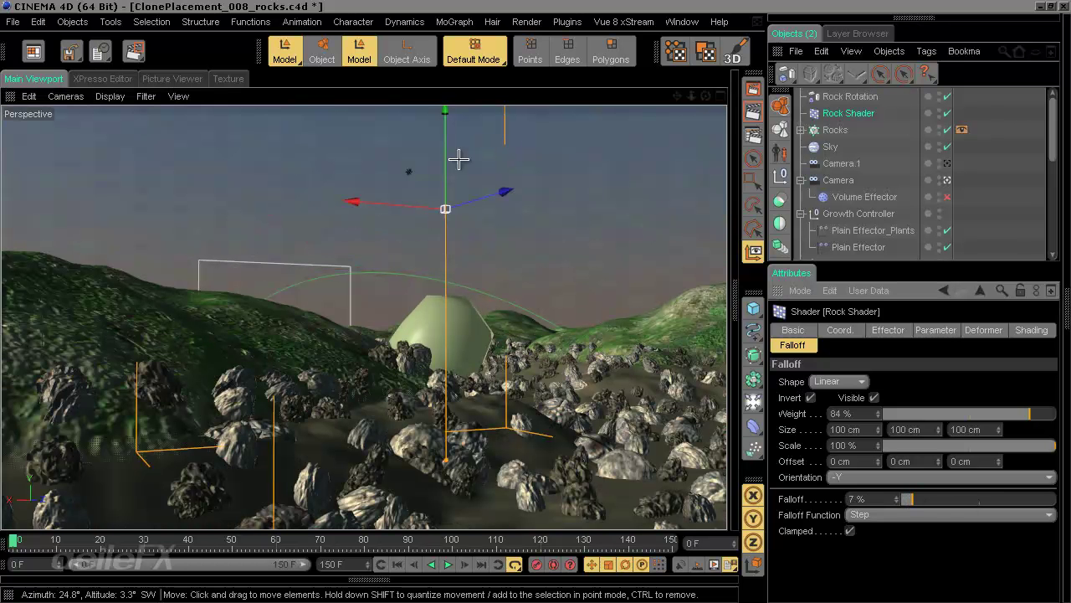
drag(447, 169, 535, 305)
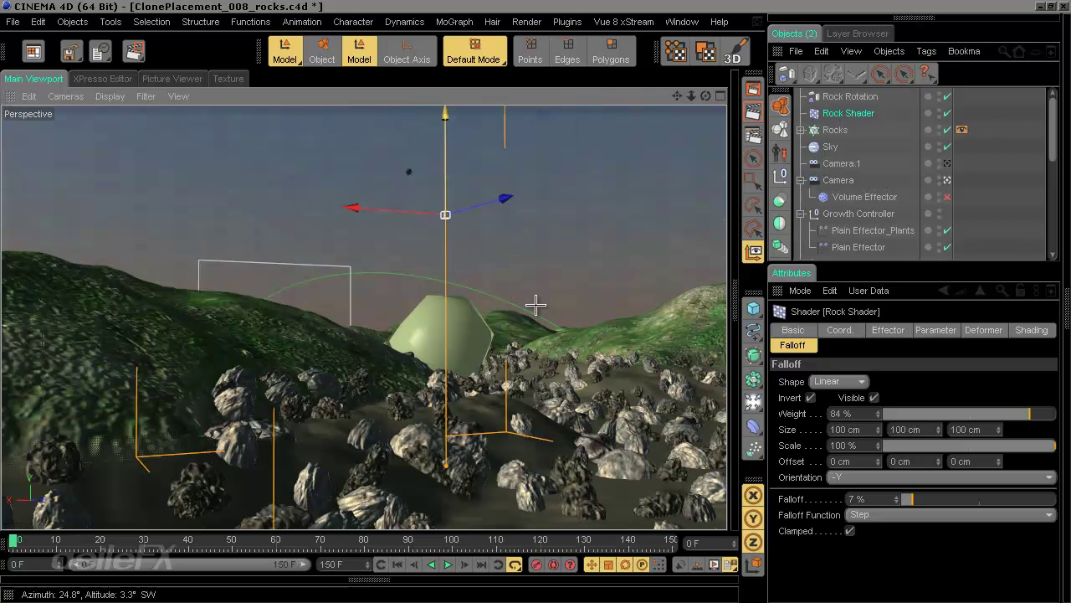
drag(536, 305, 536, 299)
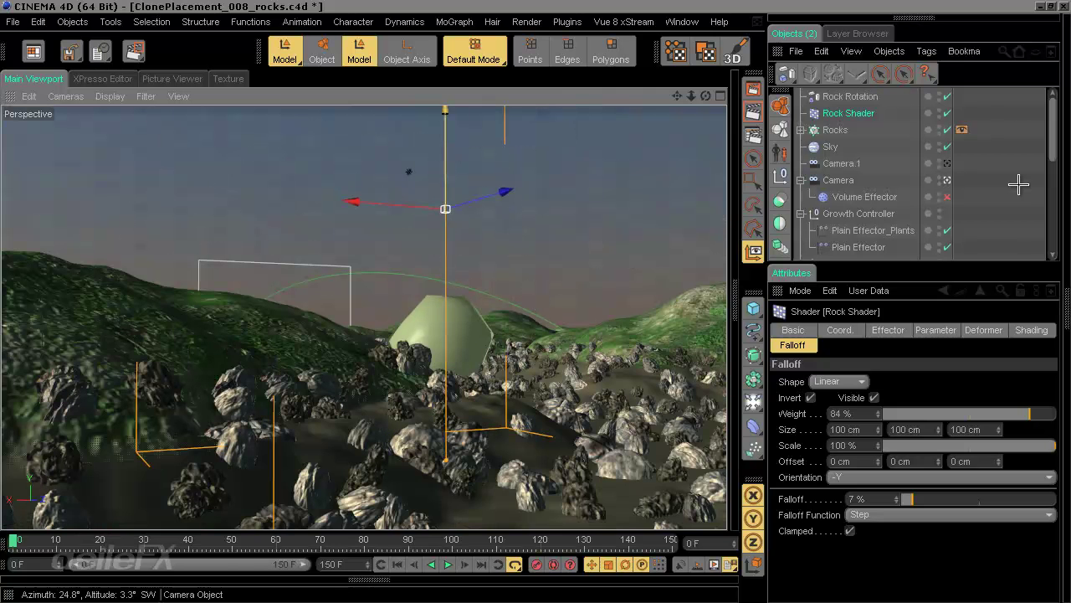
Step: Nudge the Rock Shader vertically with the Rocks cloner temporarily disabled, and reduce its falloff volume's Y size to about 95 cm
click(948, 130)
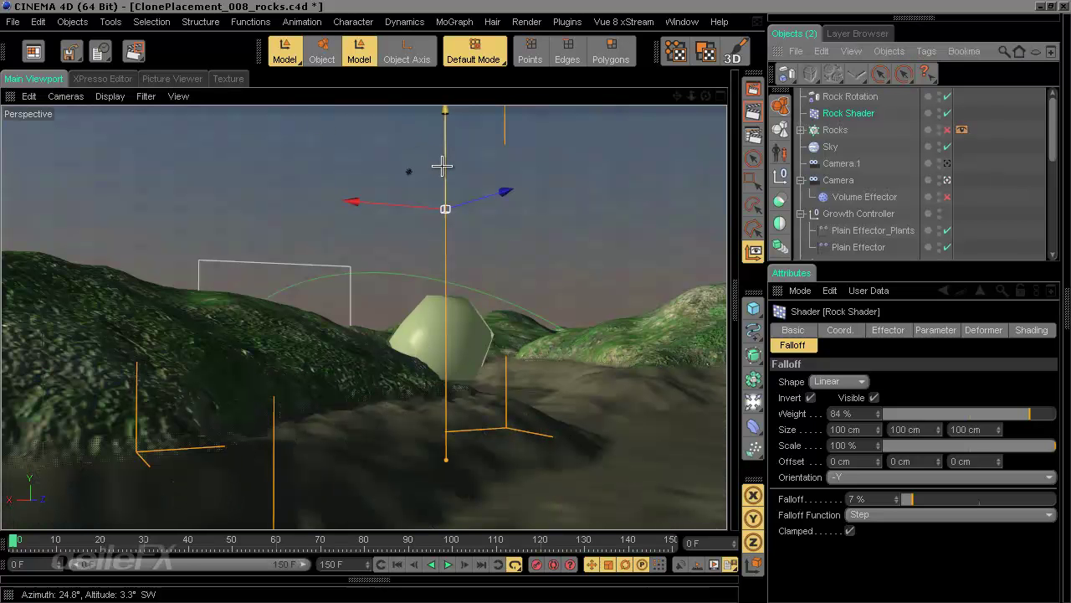
drag(443, 167, 535, 303)
click(947, 130)
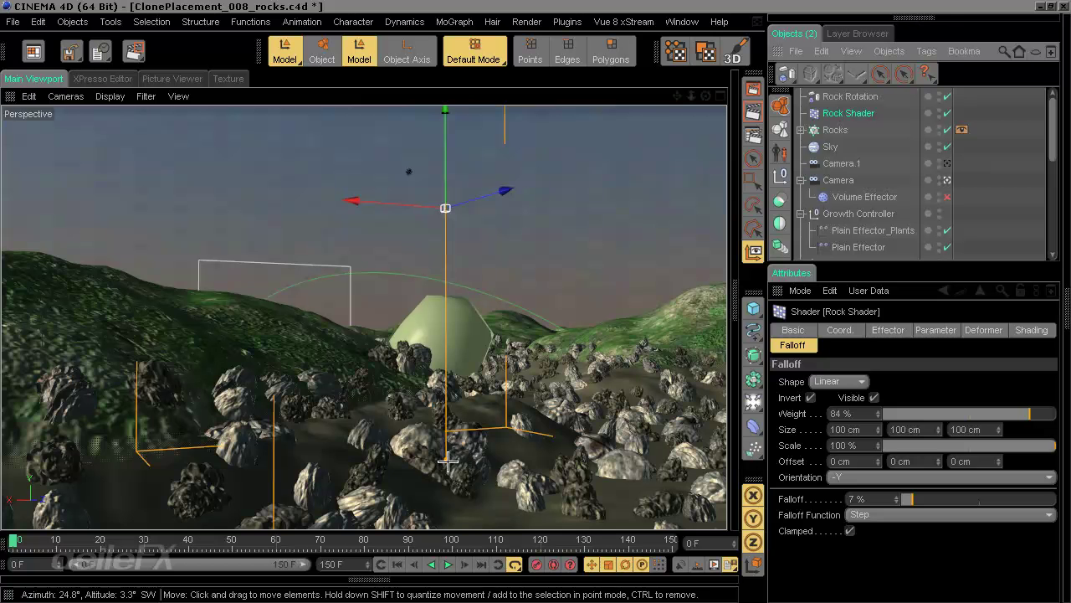
drag(448, 461, 537, 303)
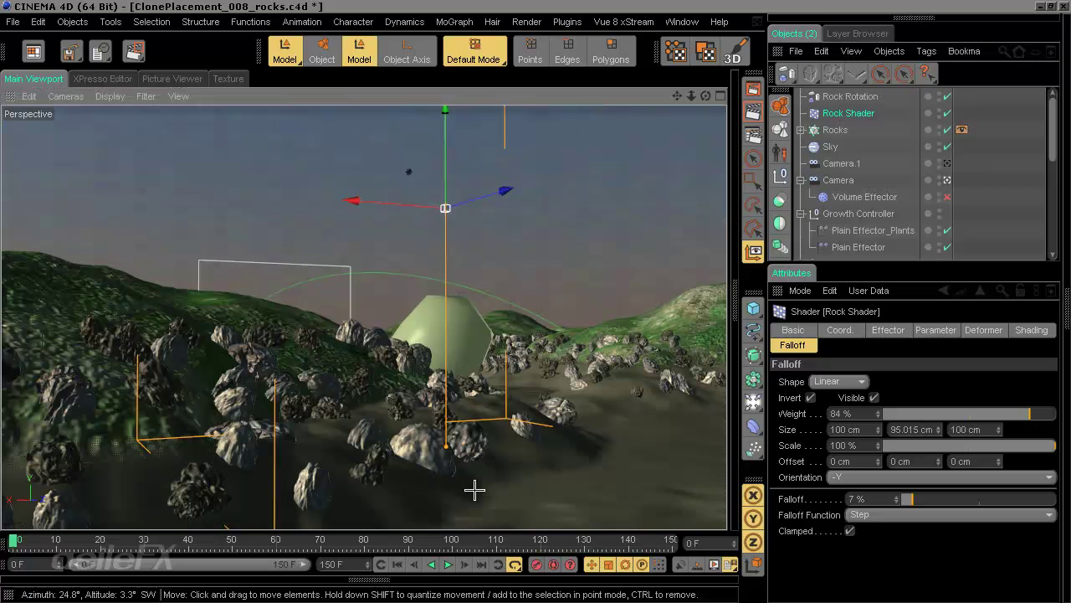